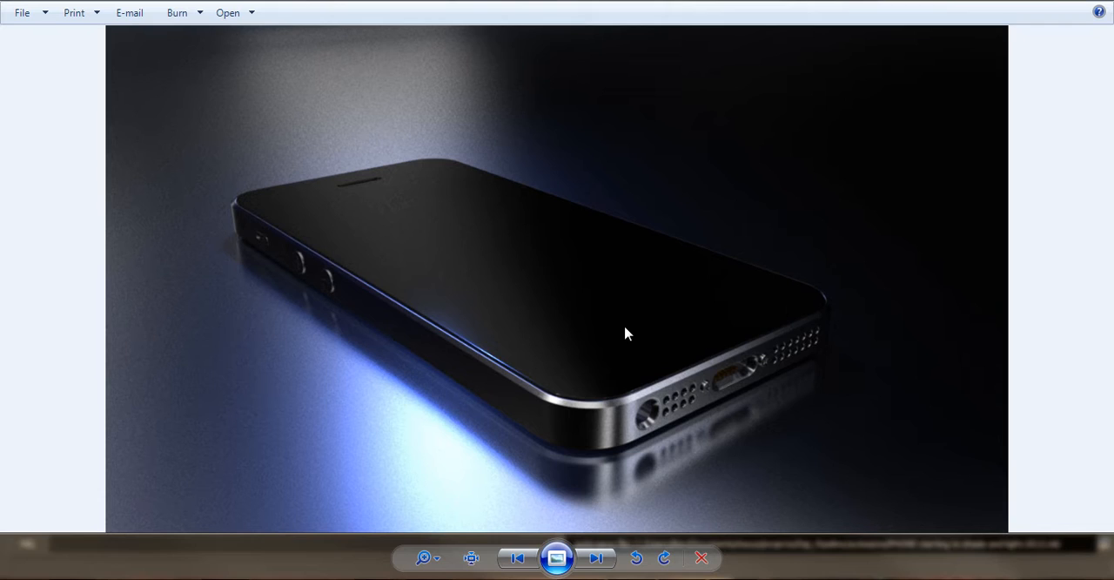
# - Switch from the finished phone render to Maya and examine the phone model's body, side buttons and ports from both sides
pyautogui.press('Right')
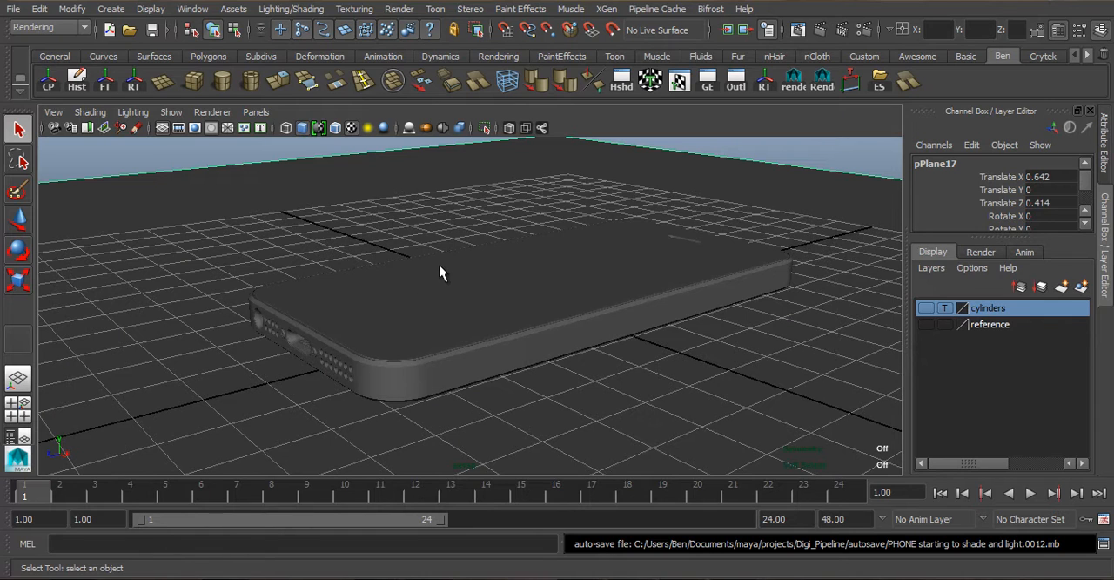
pyautogui.click(429, 303)
pyautogui.click(396, 402)
pyautogui.click(238, 331)
pyautogui.moveTo(209, 232); pyautogui.dragTo(847, 355)
pyautogui.click(718, 218)
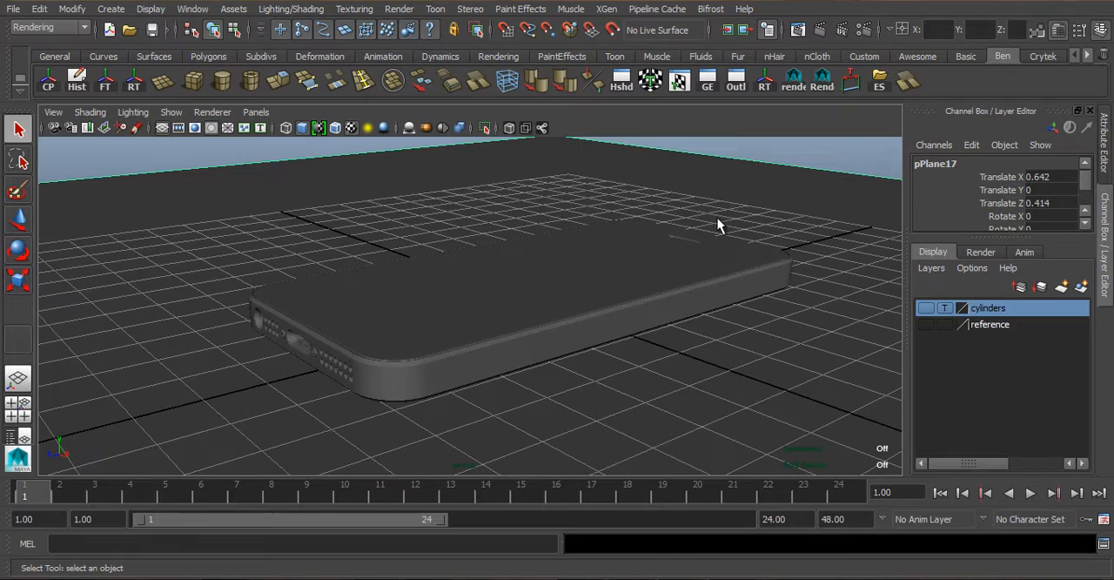
pyautogui.click(366, 376)
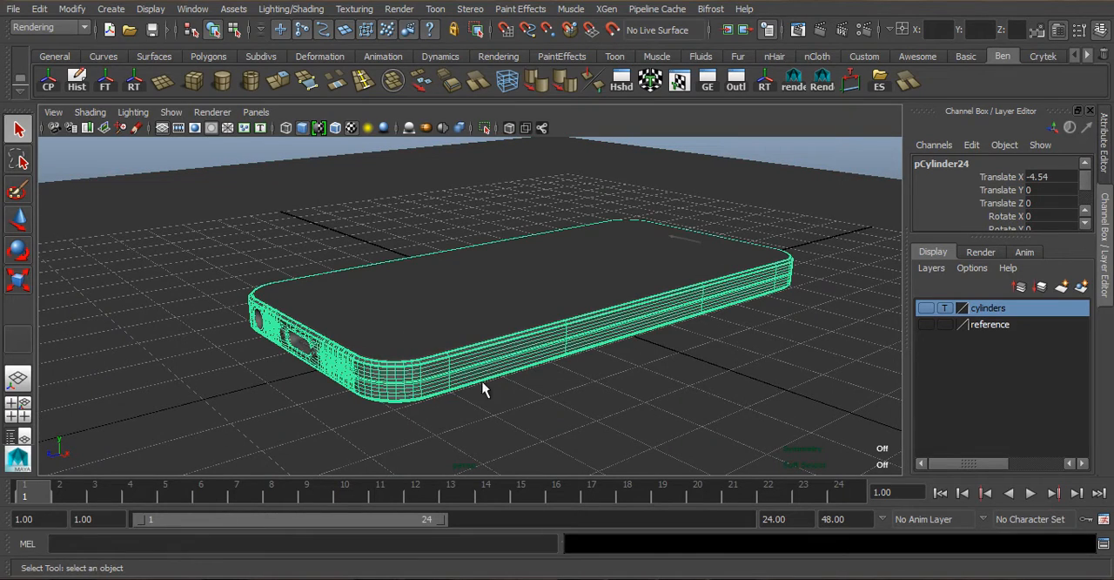
pyautogui.keyDown('alt'); pyautogui.moveTo(356, 361); pyautogui.dragTo(737, 281); pyautogui.keyUp('alt')
pyautogui.click(736, 275)
pyautogui.scroll(3, 535, 415)
pyautogui.click(555, 423)
pyautogui.click(536, 296)
pyautogui.keyDown('alt'); pyautogui.moveTo(536, 296); pyautogui.dragTo(327, 270); pyautogui.keyUp('alt')
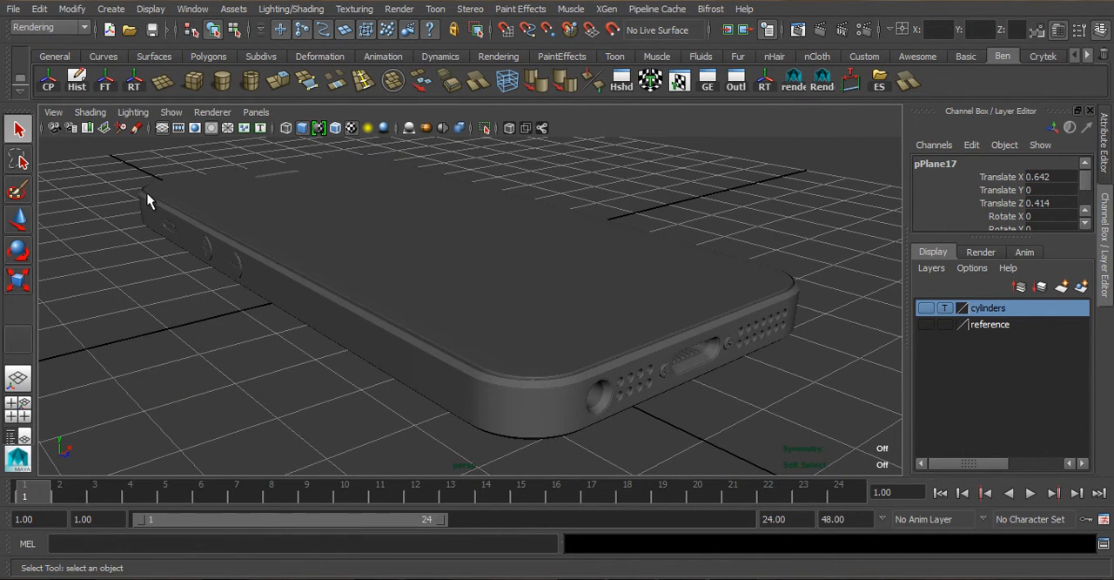
pyautogui.click(228, 219)
pyautogui.click(635, 275)
pyautogui.keyDown('alt'); pyautogui.moveTo(701, 318); pyautogui.dragTo(501, 326); pyautogui.keyUp('alt')
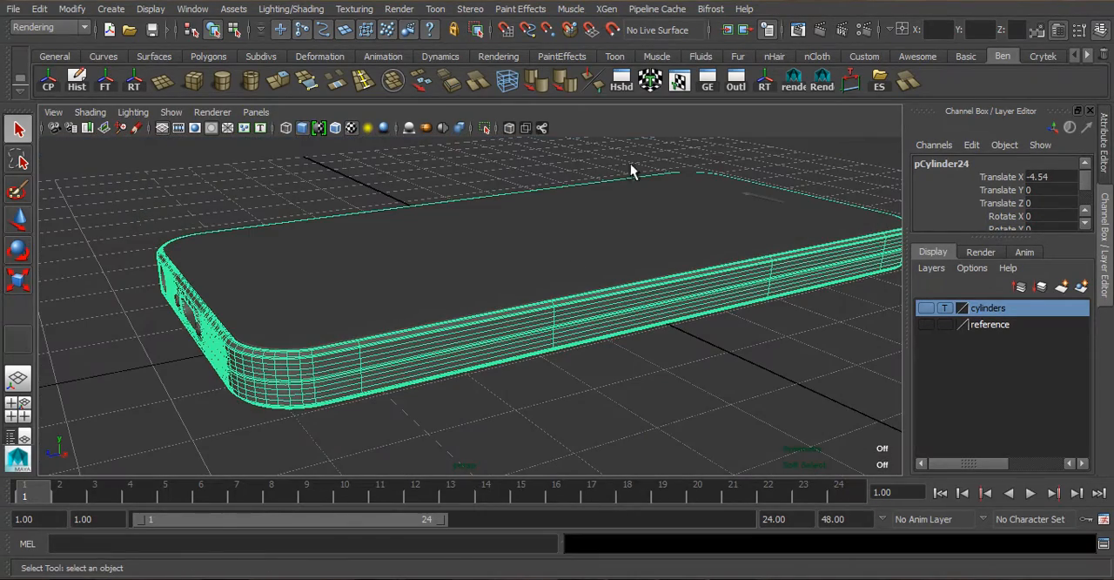
# - Examine how the phone sits on the large ground plane, from afar and from a low angle
pyautogui.keyDown('alt'); pyautogui.moveTo(468, 223); pyautogui.dragTo(357, 272, button='middle'); pyautogui.keyUp('alt')
pyautogui.keyDown('alt'); pyautogui.moveTo(496, 240); pyautogui.dragTo(417, 250, button='right'); pyautogui.keyUp('alt')
pyautogui.moveTo(574, 242)
pyautogui.keyDown('alt'); pyautogui.mouseDown(button='right')
pyautogui.moveTo(461, 289)
pyautogui.moveTo(468, 301)
pyautogui.moveTo(452, 316)
pyautogui.mouseUp(button='right'); pyautogui.keyUp('alt')
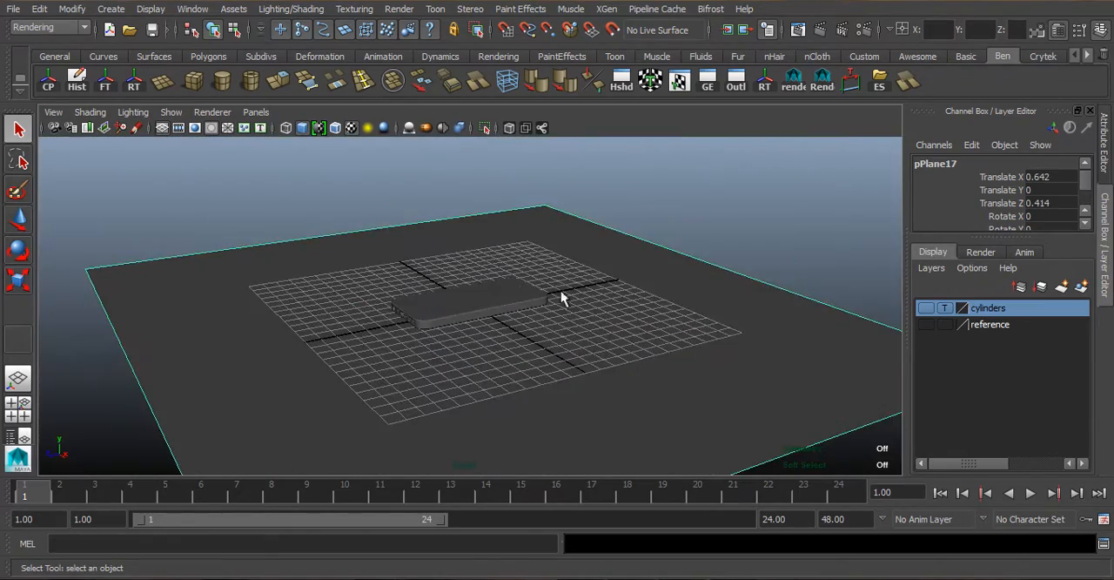
pyautogui.scroll(-5, 557, 279)
pyautogui.scroll(8, 523, 391)
pyautogui.scroll(-6, 487, 370)
pyautogui.scroll(6, 496, 338)
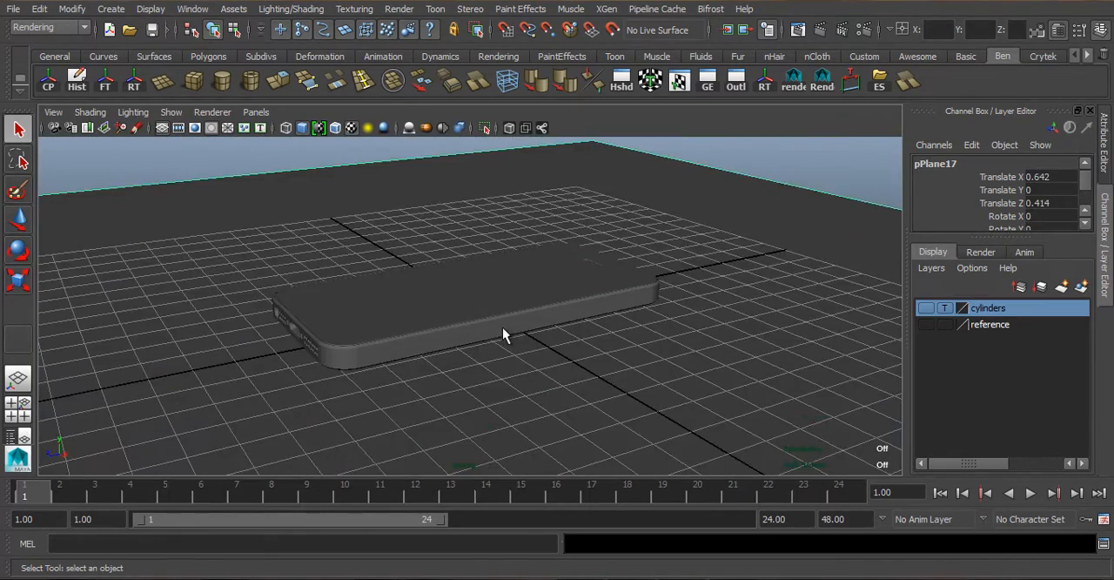
pyautogui.keyDown('alt'); pyautogui.moveTo(510, 342); pyautogui.dragTo(435, 211); pyautogui.keyUp('alt')
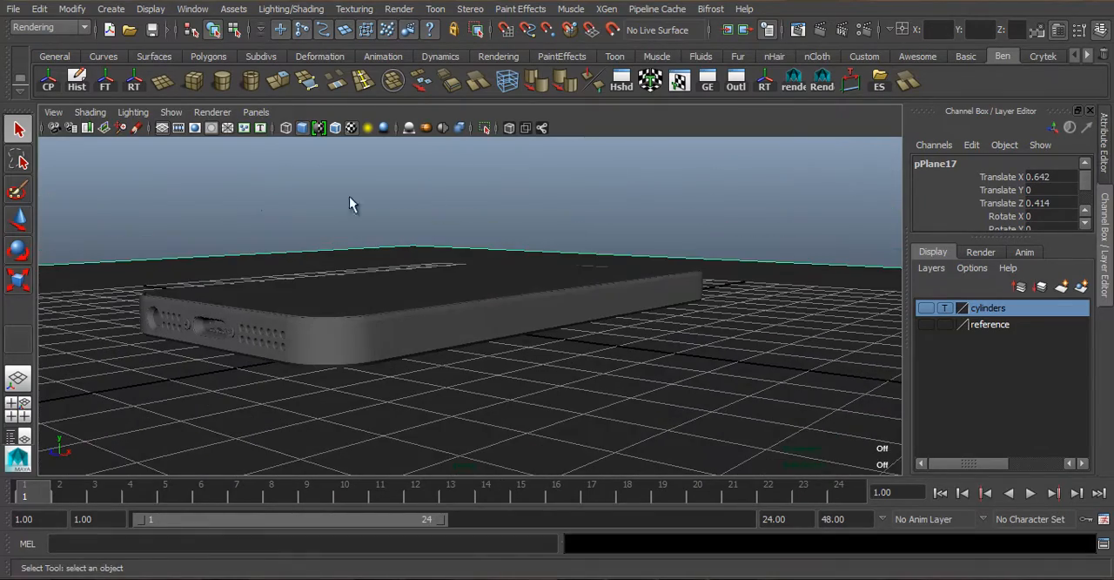
pyautogui.keyDown('alt'); pyautogui.moveTo(363, 233); pyautogui.dragTo(367, 243); pyautogui.keyUp('alt')
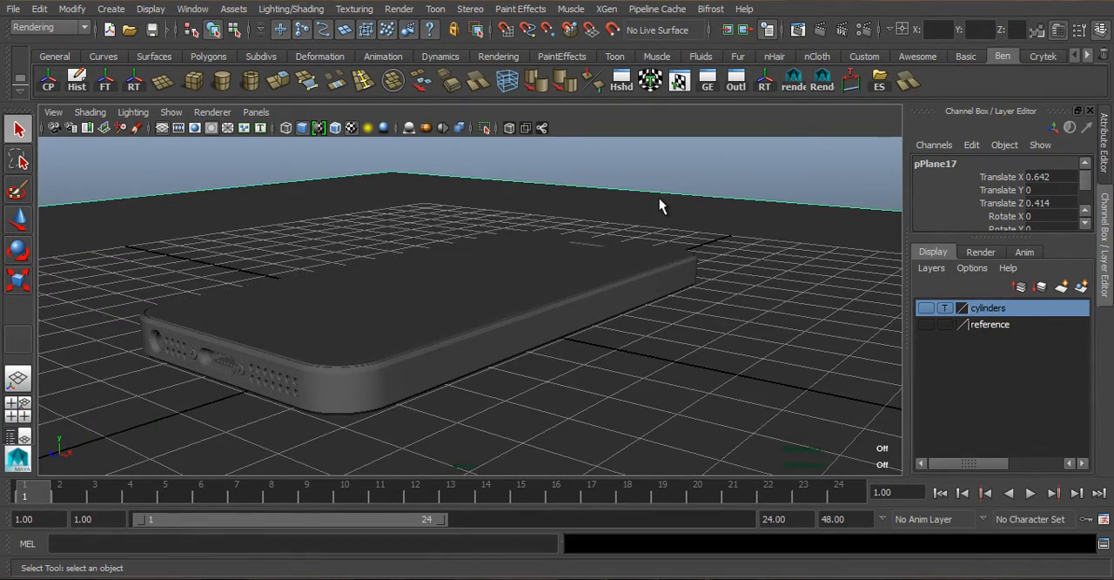
# - Extrude the ground plane's back edge outward and upward into a short angled strip
pyautogui.keyDown('alt'); pyautogui.moveTo(624, 238); pyautogui.dragTo(499, 300); pyautogui.keyUp('alt')
pyautogui.scroll(-5, 498, 301)
pyautogui.keyDown('alt'); pyautogui.moveTo(497, 294); pyautogui.dragTo(479, 220, button='middle'); pyautogui.keyUp('alt')
pyautogui.moveTo(480, 220); pyautogui.dragTo(470, 172, button='right')
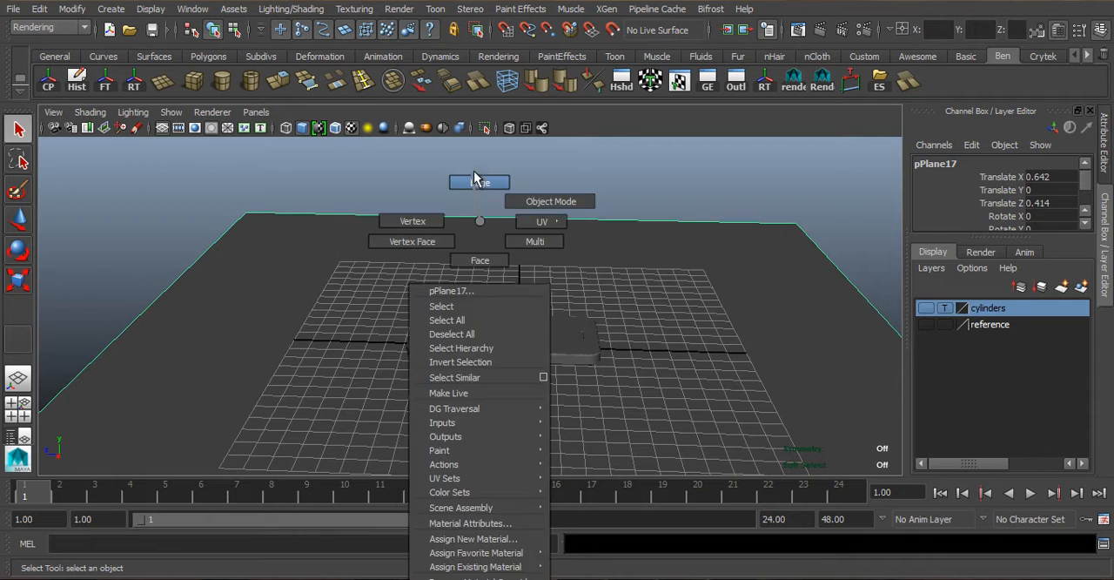
pyautogui.keyDown('alt'); pyautogui.moveTo(462, 232); pyautogui.dragTo(505, 345); pyautogui.keyUp('alt')
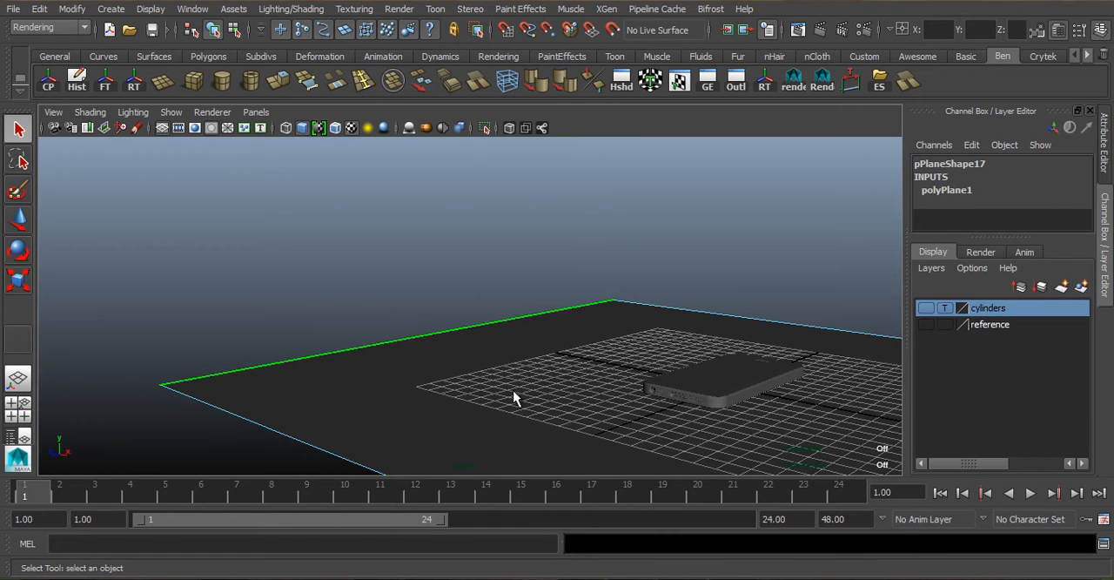
pyautogui.moveTo(331, 400)
pyautogui.keyDown('alt'); pyautogui.mouseDown(button='middle')
pyautogui.moveTo(398, 323)
pyautogui.moveTo(457, 312)
pyautogui.moveTo(413, 336)
pyautogui.mouseUp(button='middle'); pyautogui.keyUp('alt')
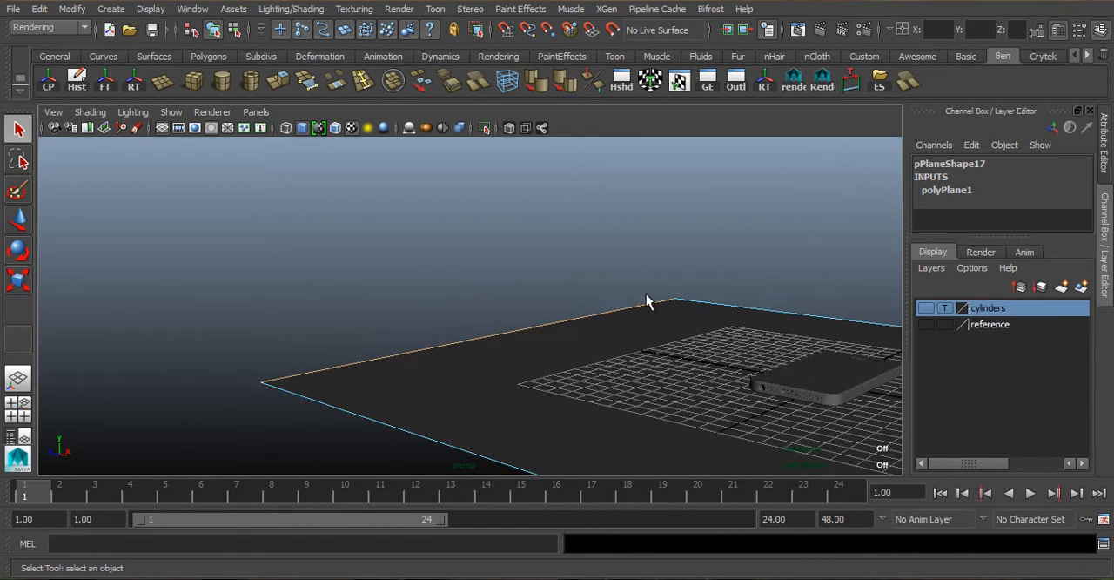
pyautogui.click(278, 81)
pyautogui.moveTo(518, 261); pyautogui.dragTo(518, 233)
pyautogui.moveTo(487, 281); pyautogui.dragTo(441, 278)
# - Extrude the angled strip's upper edge straight up along the world axis to form the backdrop's back wall
pyautogui.hotkey('ctrl', 'e')
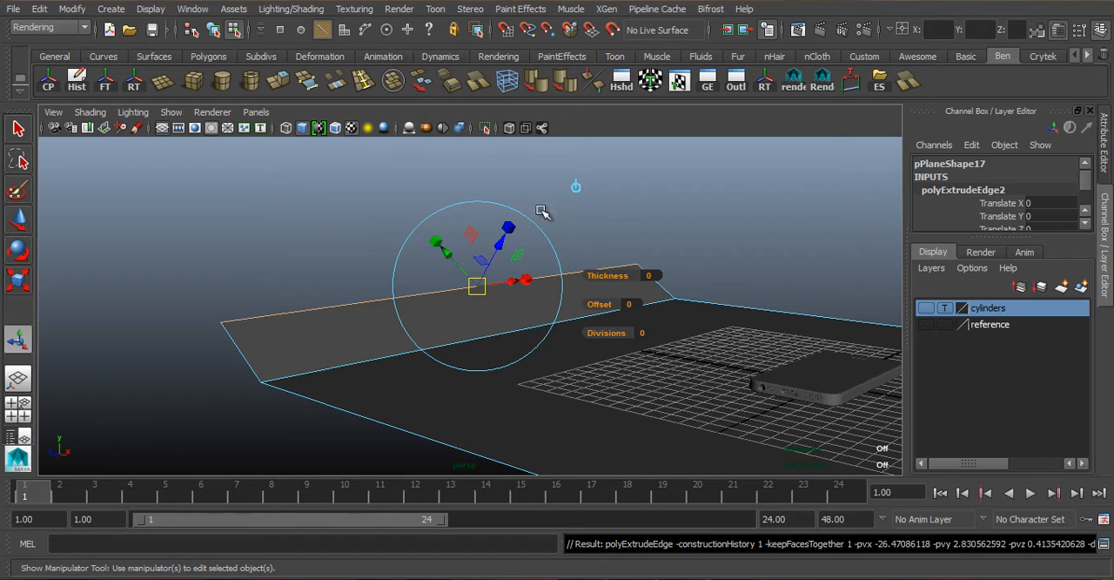
pyautogui.click(575, 186)
pyautogui.moveTo(480, 231); pyautogui.dragTo(483, 31)
pyautogui.keyDown('alt'); pyautogui.moveTo(555, 306); pyautogui.dragTo(532, 403, button='middle'); pyautogui.keyUp('alt')
pyautogui.keyDown('alt'); pyautogui.moveTo(525, 275); pyautogui.dragTo(423, 119); pyautogui.keyUp('alt')
pyautogui.press('g')
pyautogui.press('w')
pyautogui.keyDown('alt'); pyautogui.moveTo(459, 242); pyautogui.dragTo(470, 247, button='middle'); pyautogui.keyUp('alt')
pyautogui.hotkey('ctrl', 'z')
pyautogui.hotkey('ctrl', 'z')
# - Extrude the back wall's upper edge into a short angled strip leaning toward the phone
pyautogui.moveTo(426, 216); pyautogui.dragTo(434, 143)
pyautogui.click(283, 82)
pyautogui.keyDown('alt'); pyautogui.moveTo(466, 239); pyautogui.dragTo(523, 281); pyautogui.keyUp('alt')
pyautogui.moveTo(454, 174); pyautogui.dragTo(481, 179)
pyautogui.keyDown('alt'); pyautogui.moveTo(484, 244); pyautogui.dragTo(478, 292); pyautogui.keyUp('alt')
# - Extrude the upper strip's edge about 52 units along world X to form a ceiling above the phone
pyautogui.scroll(-2, 481, 211)
pyautogui.keyDown('alt'); pyautogui.moveTo(539, 239); pyautogui.dragTo(578, 282, button='middle'); pyautogui.keyUp('alt')
pyautogui.click(550, 180)
pyautogui.moveTo(512, 266); pyautogui.dragTo(875, 390)
pyautogui.keyDown('alt'); pyautogui.moveTo(373, 279); pyautogui.dragTo(285, 225, button='middle'); pyautogui.keyUp('alt')
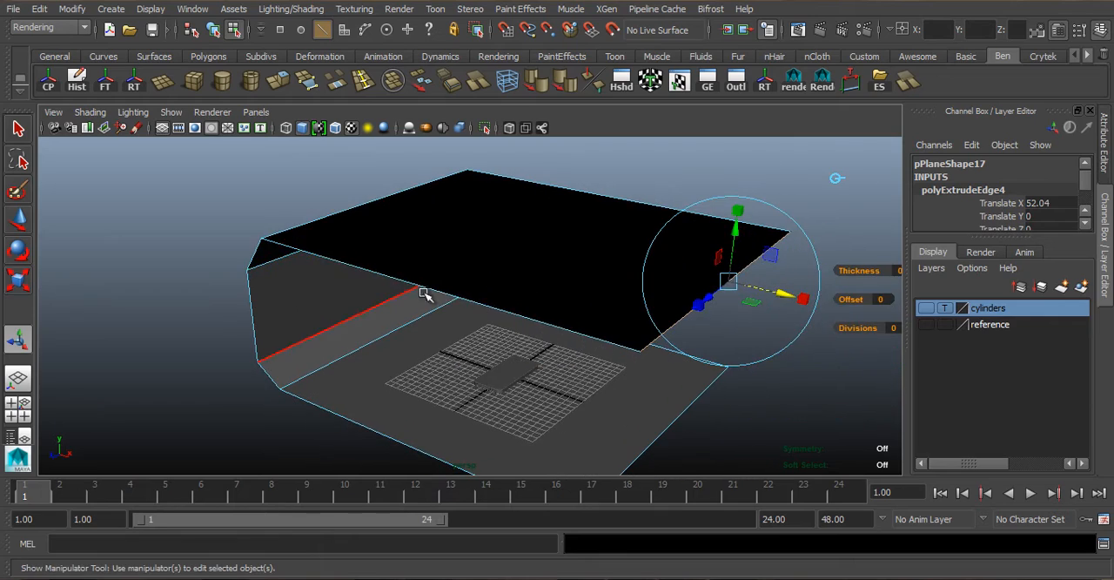
# - Return the backdrop to object selection and scale it wider along Z
pyautogui.keyDown('alt'); pyautogui.moveTo(472, 287); pyautogui.dragTo(351, 282); pyautogui.keyUp('alt')
pyautogui.moveTo(318, 282); pyautogui.dragTo(391, 217, button='right')
pyautogui.click(372, 284)
pyautogui.moveTo(373, 284); pyautogui.dragTo(426, 205, button='right')
pyautogui.click(399, 252)
pyautogui.press('r')
pyautogui.scroll(-5, 505, 302)
pyautogui.moveTo(423, 362); pyautogui.dragTo(259, 392)
pyautogui.keyDown('alt'); pyautogui.moveTo(670, 231); pyautogui.dragTo(639, 265); pyautogui.keyUp('alt')
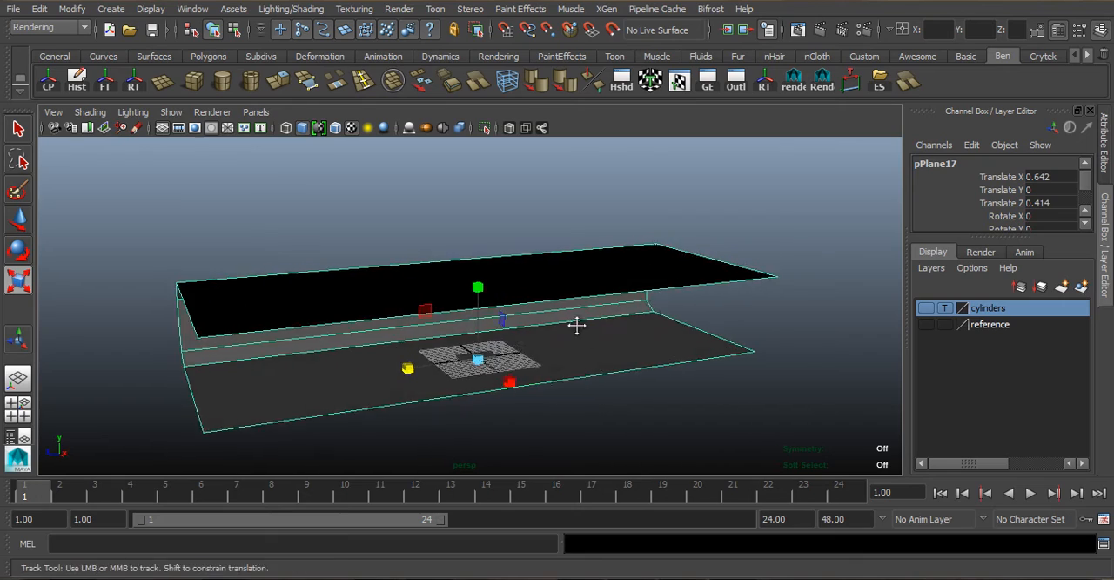
pyautogui.keyDown('alt'); pyautogui.moveTo(577, 325); pyautogui.dragTo(598, 244, button='middle'); pyautogui.keyUp('alt')
pyautogui.scroll(6, 559, 215)
pyautogui.keyDown('alt'); pyautogui.moveTo(559, 215); pyautogui.dragTo(514, 283, button='middle'); pyautogui.keyUp('alt')
pyautogui.keyDown('alt'); pyautogui.moveTo(514, 283); pyautogui.dragTo(600, 294); pyautogui.keyUp('alt')
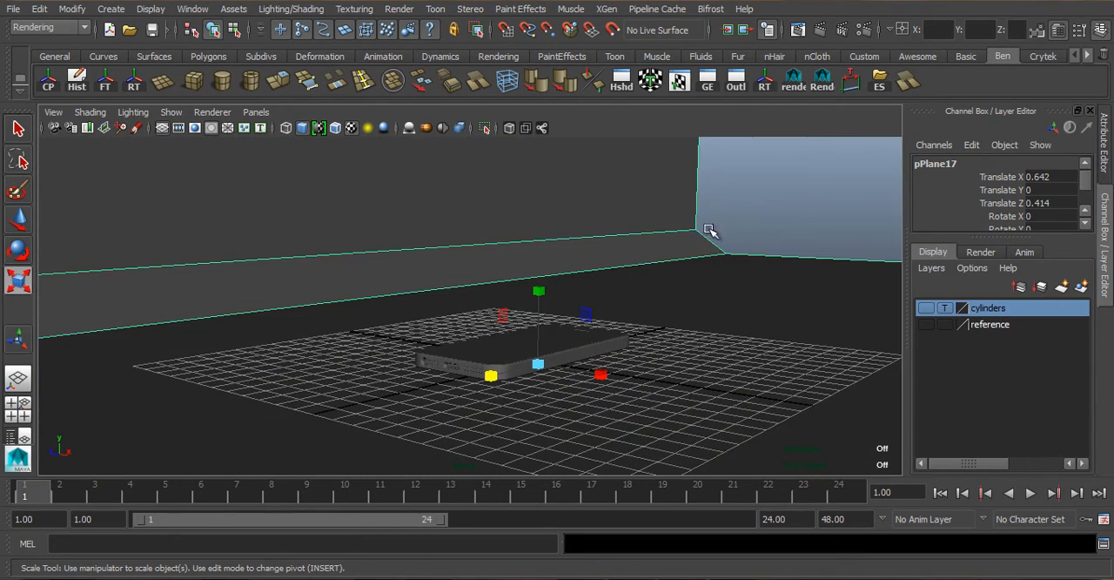
# - Select the edges around the backdrop's open side, from floor to ceiling, and extrude them outward along the world axis
pyautogui.scroll(-5, 677, 229)
pyautogui.keyDown('alt'); pyautogui.moveTo(672, 233); pyautogui.dragTo(492, 282); pyautogui.keyUp('alt')
pyautogui.scroll(-5, 603, 255)
pyautogui.keyDown('alt'); pyautogui.moveTo(644, 275); pyautogui.dragTo(458, 239, button='middle'); pyautogui.keyUp('alt')
pyautogui.moveTo(445, 228); pyautogui.dragTo(520, 231, button='right')
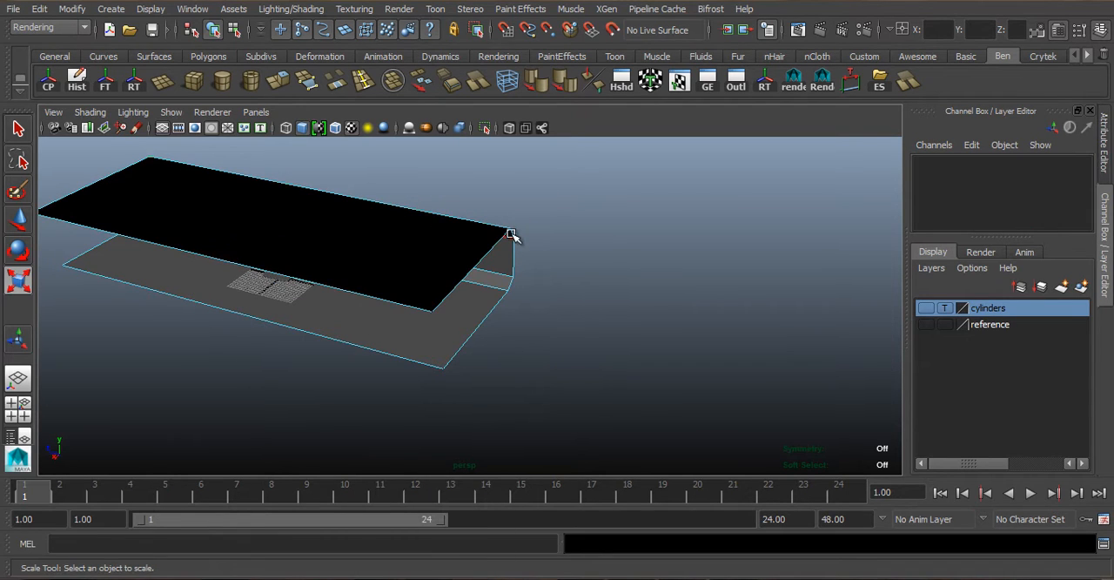
pyautogui.click(481, 252)
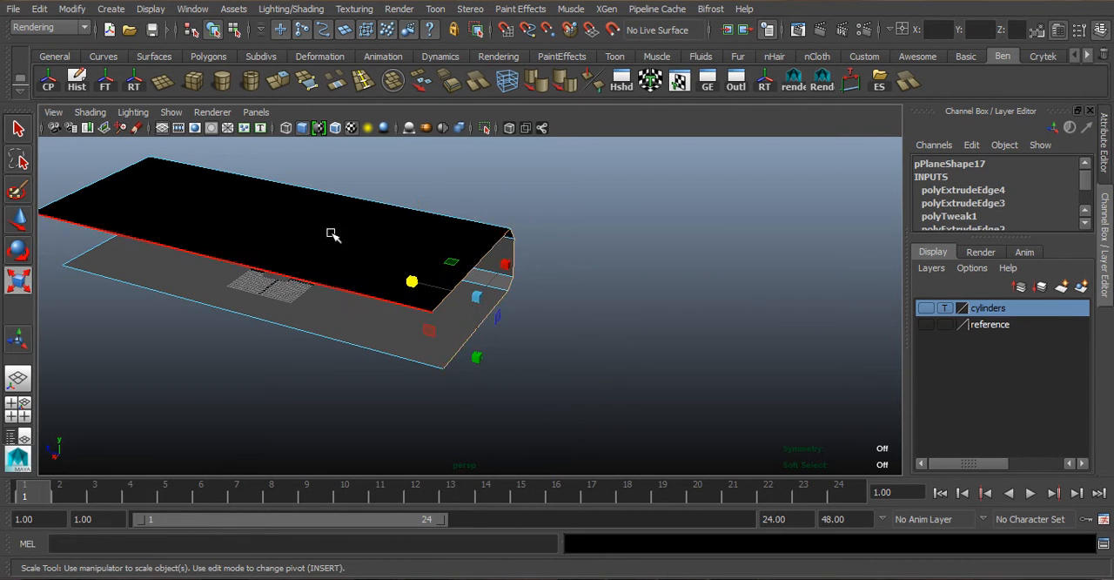
pyautogui.keyDown('alt'); pyautogui.moveTo(331, 233); pyautogui.dragTo(364, 230); pyautogui.keyUp('alt')
pyautogui.scroll(-2, 293, 144)
pyautogui.click(278, 81)
pyautogui.moveTo(621, 329); pyautogui.dragTo(667, 336)
pyautogui.click(656, 197)
pyautogui.moveTo(499, 292); pyautogui.dragTo(633, 307)
pyautogui.press('e')
pyautogui.moveTo(729, 353); pyautogui.dragTo(628, 352)
pyautogui.hotkey('ctrl', 'z')
# - Extrude the side edges once more to extend the backdrop's side wall, and return to object selection
pyautogui.keyDown('alt'); pyautogui.moveTo(628, 352); pyautogui.dragTo(598, 409); pyautogui.keyUp('alt')
pyautogui.press('w')
pyautogui.press('g')
pyautogui.keyDown('alt'); pyautogui.moveTo(632, 390); pyautogui.dragTo(648, 341, button='middle'); pyautogui.keyUp('alt')
pyautogui.click(716, 221)
pyautogui.moveTo(611, 364); pyautogui.dragTo(613, 433)
pyautogui.scroll(5, 539, 383)
pyautogui.keyDown('alt'); pyautogui.moveTo(522, 365); pyautogui.dragTo(478, 278); pyautogui.keyUp('alt')
pyautogui.keyDown('alt'); pyautogui.moveTo(479, 279); pyautogui.dragTo(433, 238, button='middle'); pyautogui.keyUp('alt')
pyautogui.keyDown('alt'); pyautogui.moveTo(432, 239); pyautogui.dragTo(604, 261); pyautogui.keyUp('alt')
pyautogui.moveTo(604, 218); pyautogui.dragTo(653, 199, button='right')
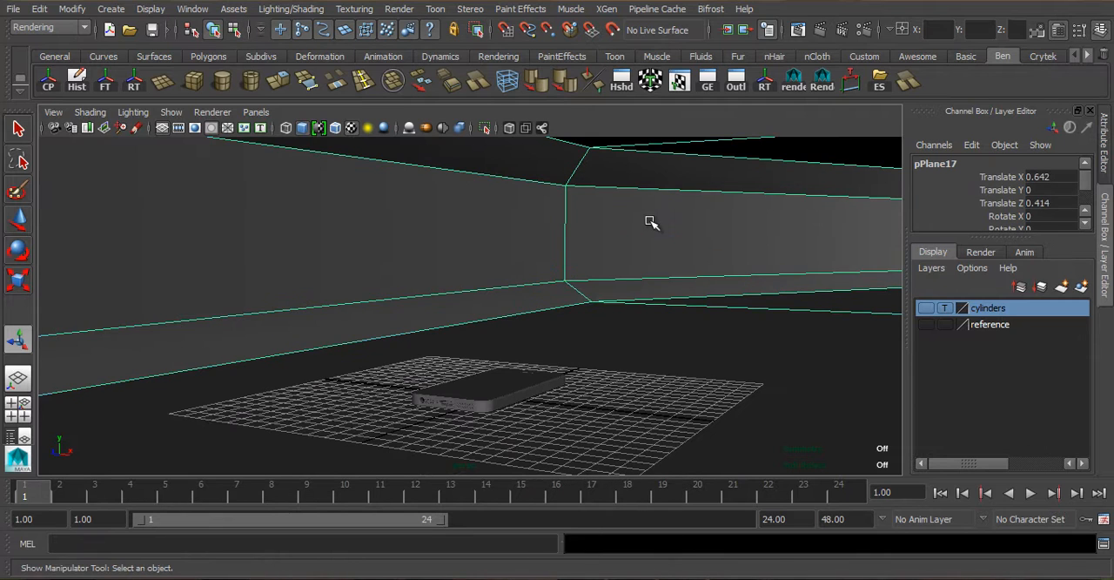
# - Display the backdrop with smooth mesh preview and deselect it
pyautogui.press('3')
pyautogui.scroll(-2, 712, 322)
pyautogui.click(846, 402)
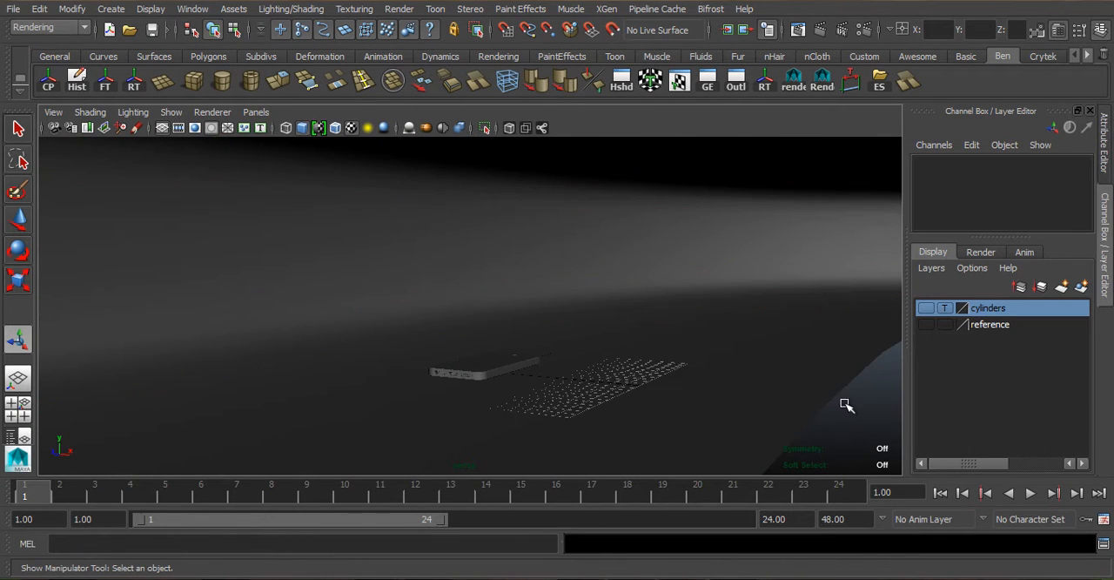
pyautogui.scroll(2, 676, 358)
# - Draw a polygon plane on the grid beside the phone and raise it to about 12 units in Y
pyautogui.keyDown('alt'); pyautogui.moveTo(632, 348); pyautogui.dragTo(563, 251); pyautogui.keyUp('alt')
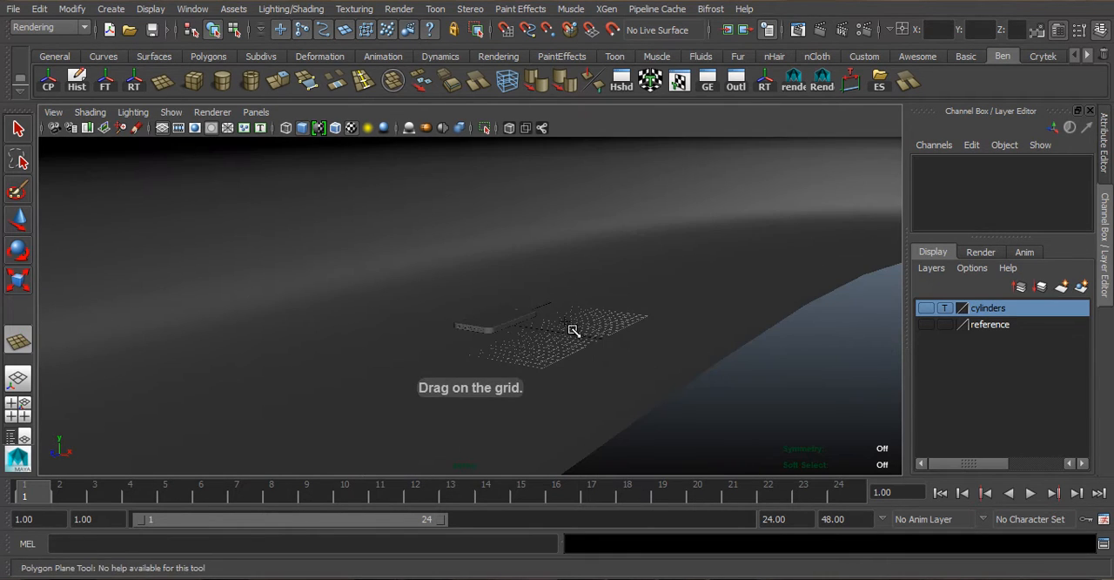
pyautogui.keyDown('alt'); pyautogui.moveTo(472, 288); pyautogui.dragTo(431, 252); pyautogui.keyUp('alt')
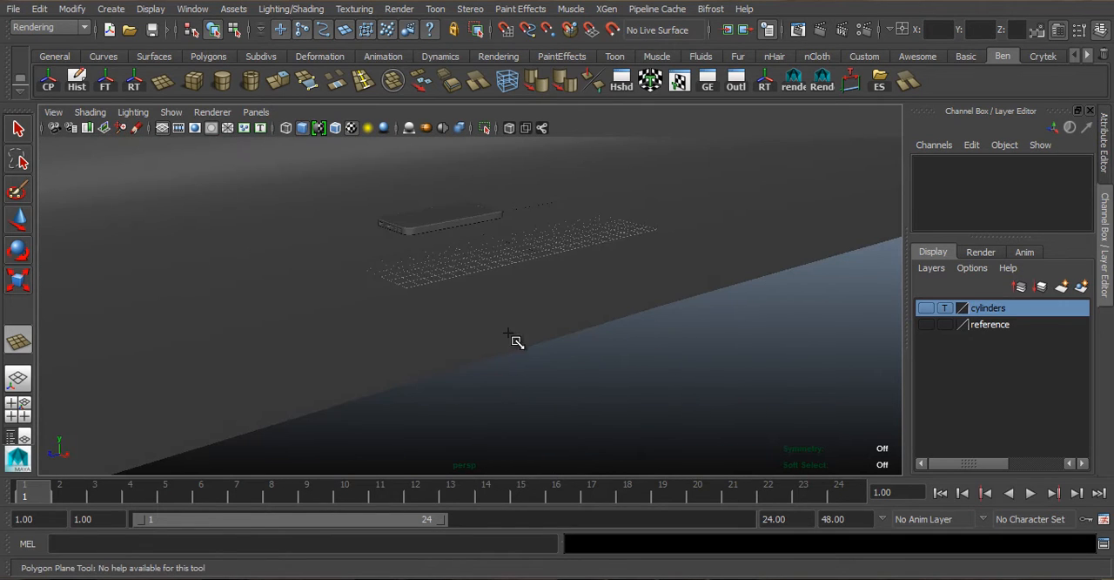
pyautogui.keyDown('alt'); pyautogui.moveTo(490, 309); pyautogui.dragTo(652, 450); pyautogui.keyUp('alt')
pyautogui.moveTo(830, 410)
pyautogui.keyDown('alt'); pyautogui.mouseDown()
pyautogui.moveTo(847, 444)
pyautogui.moveTo(841, 435)
pyautogui.mouseUp(); pyautogui.keyUp('alt')
pyautogui.press('w')
pyautogui.moveTo(557, 348)
pyautogui.keyDown('alt'); pyautogui.mouseDown()
pyautogui.moveTo(480, 331)
pyautogui.moveTo(451, 91)
pyautogui.mouseUp(); pyautogui.keyUp('alt')
pyautogui.keyDown('alt'); pyautogui.moveTo(488, 261); pyautogui.dragTo(498, 194); pyautogui.keyUp('alt')
pyautogui.keyDown('alt'); pyautogui.moveTo(585, 304); pyautogui.dragTo(509, 356); pyautogui.keyUp('alt')
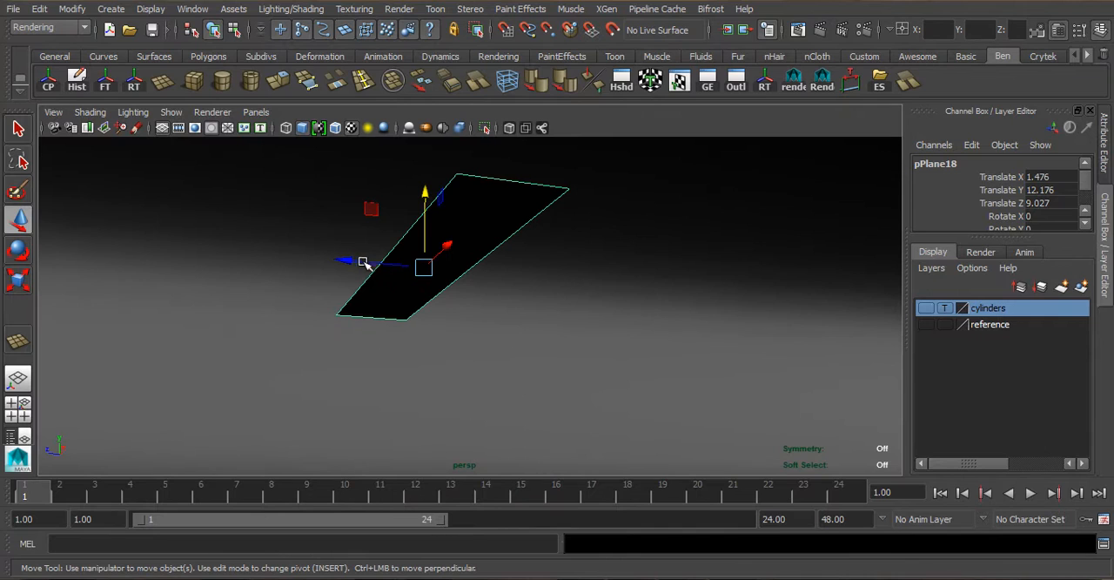
# - Rotate the new plane 180 degrees about X so that it faces down toward the phone
pyautogui.press('e')
pyautogui.press('t')
pyautogui.press('e')
pyautogui.moveTo(357, 290); pyautogui.dragTo(645, 345)
pyautogui.scroll(5, 540, 379)
# - Assign a new Surface Shader material to the overhead plane
pyautogui.moveTo(605, 323); pyautogui.dragTo(633, 541, button='right')
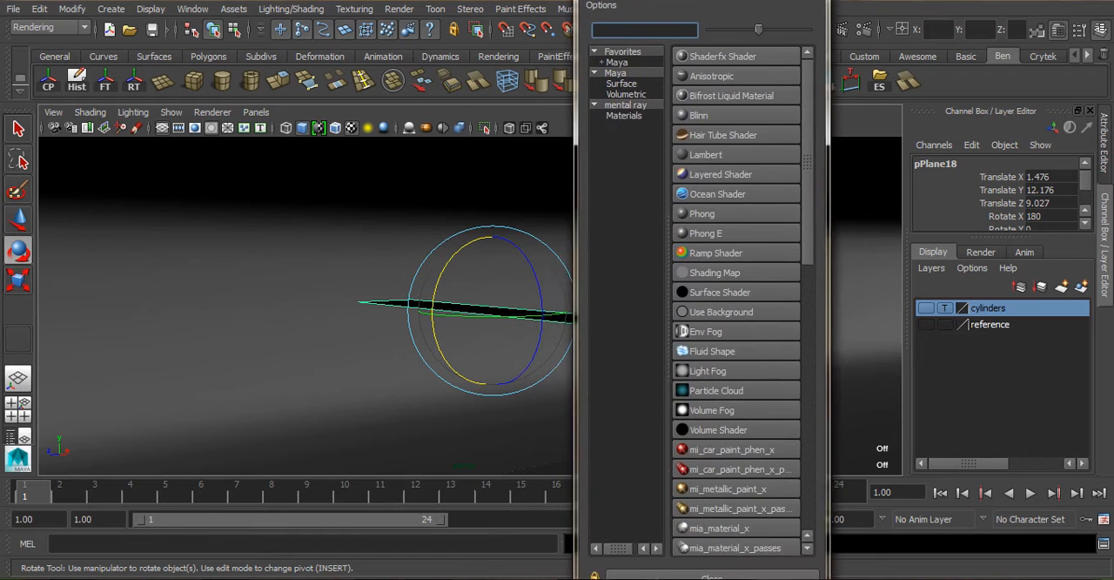
pyautogui.moveTo(679, 0); pyautogui.dragTo(721, 5)
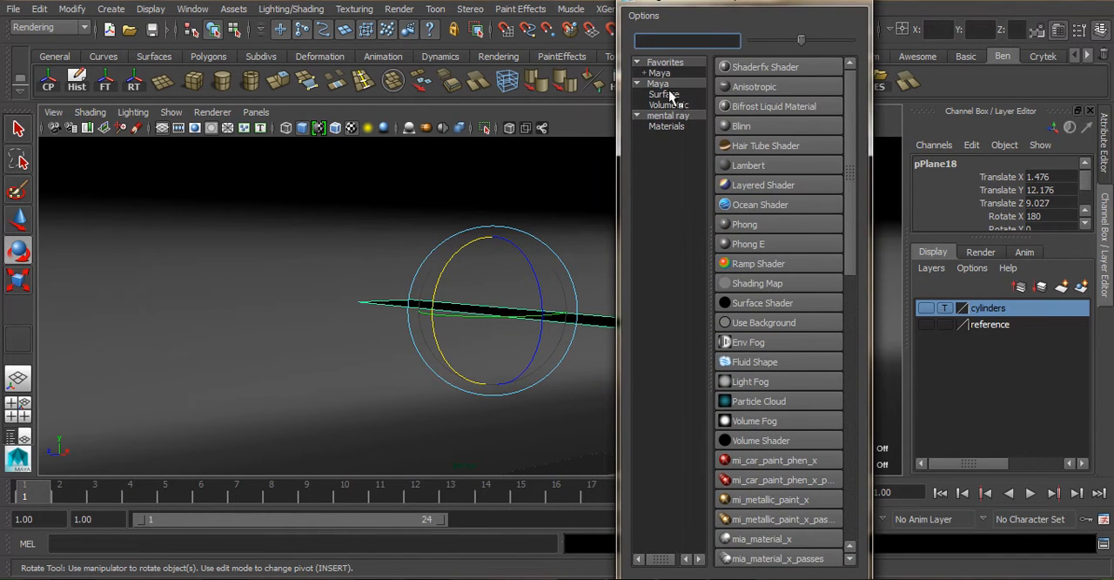
pyautogui.click(761, 302)
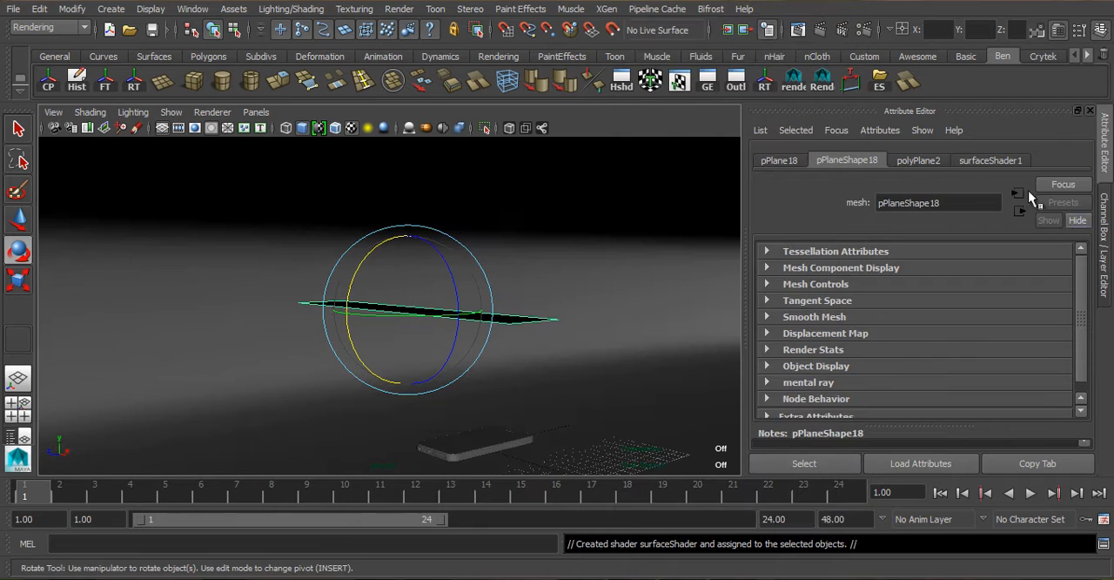
# - Rename the surface shader as SurfaceShaderWhite and set its Out Color to white
pyautogui.click(963, 161)
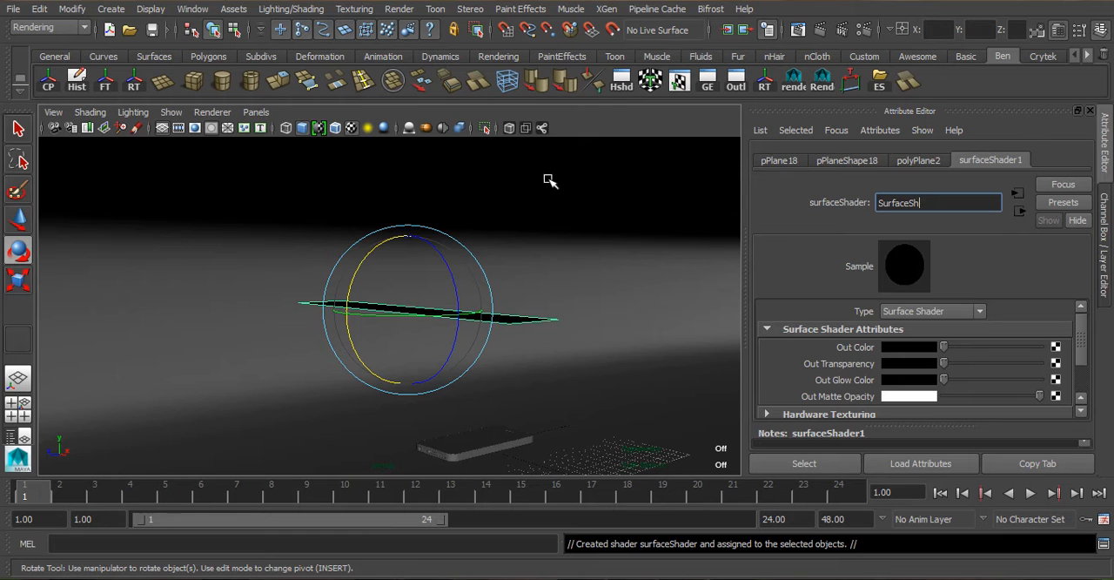
pyautogui.write('ite')
pyautogui.press('Return')
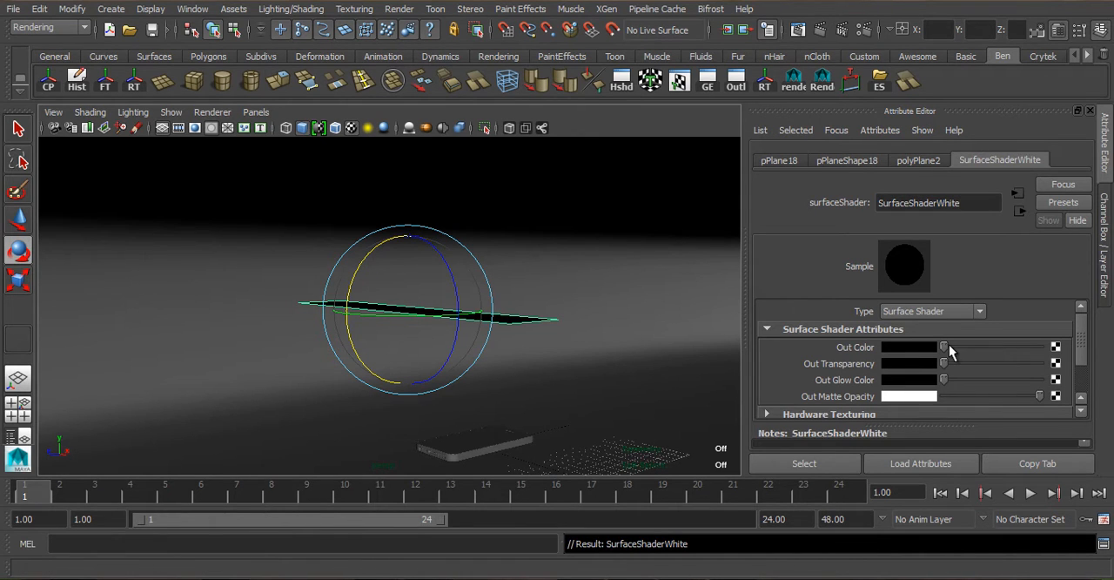
pyautogui.moveTo(945, 347); pyautogui.dragTo(1041, 347)
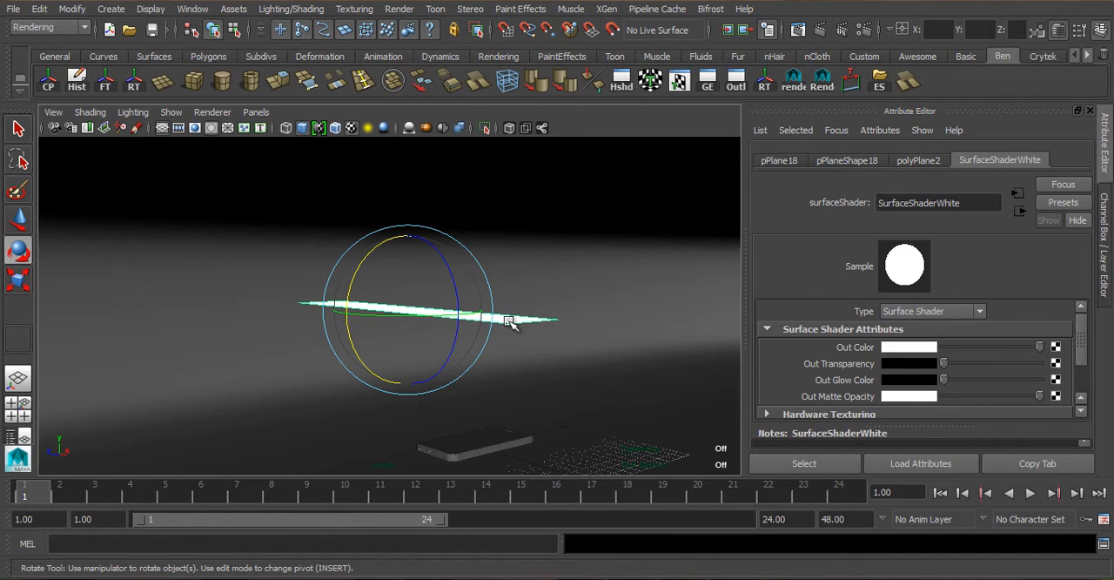
# - Scale the white plane up into a long light panel and raise it to about 16 units in Y
pyautogui.press('r')
pyautogui.moveTo(406, 306); pyautogui.dragTo(633, 382)
pyautogui.press('e')
pyautogui.press('r')
pyautogui.keyDown('alt'); pyautogui.moveTo(524, 371); pyautogui.dragTo(340, 284); pyautogui.keyUp('alt')
pyautogui.press('w')
pyautogui.keyDown('alt'); pyautogui.moveTo(311, 212); pyautogui.dragTo(301, 259); pyautogui.keyUp('alt')
# - Duplicate the white panel and space the two apart, with the copy at about Z -10.2 and the original at about 15.6
pyautogui.hotkey('ctrl', 'd')
pyautogui.moveTo(185, 228); pyautogui.dragTo(437, 247)
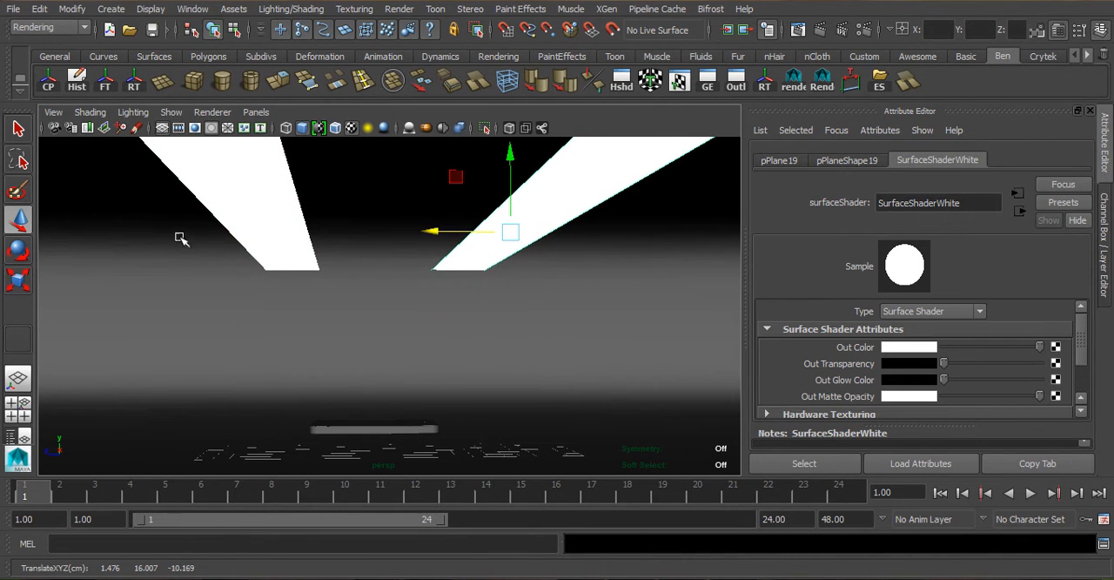
pyautogui.click(240, 195)
pyautogui.moveTo(179, 231); pyautogui.dragTo(100, 233)
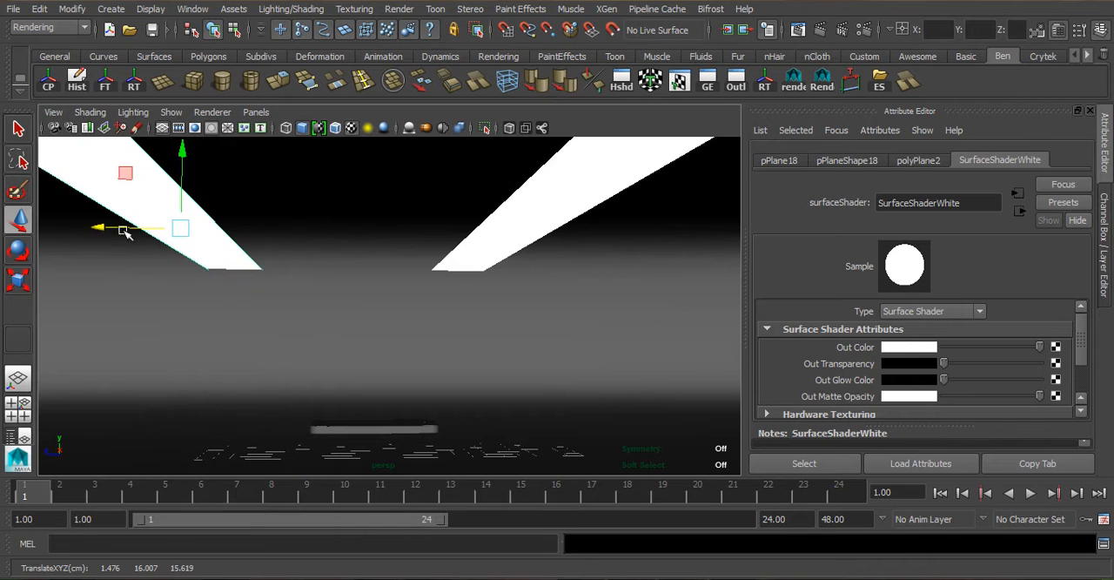
pyautogui.click(567, 203)
pyautogui.click(177, 212)
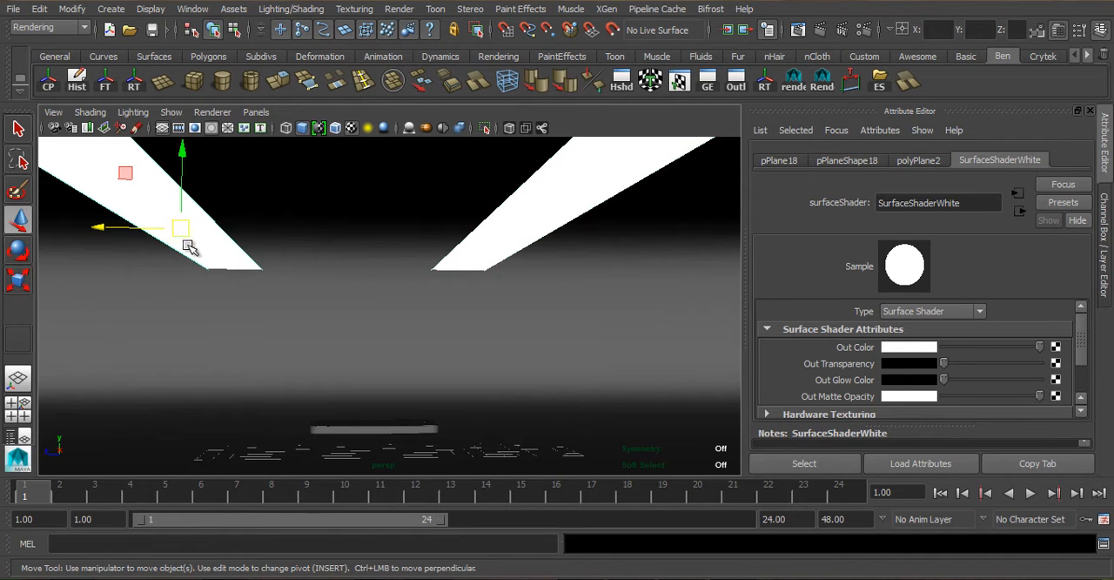
# - Adjust the size of both white light panels with the Scale tool
pyautogui.press('r')
pyautogui.moveTo(253, 230); pyautogui.dragTo(302, 230)
pyautogui.click(490, 231)
pyautogui.keyDown('alt'); pyautogui.moveTo(404, 272); pyautogui.dragTo(430, 282, button='middle'); pyautogui.keyUp('alt')
pyautogui.click(199, 230)
pyautogui.moveTo(289, 236); pyautogui.dragTo(298, 238)
pyautogui.click(606, 231)
pyautogui.moveTo(614, 241); pyautogui.dragTo(628, 242)
# - Examine the phone, the smoothed backdrop and the overhead light panels from several angles
pyautogui.click(577, 320)
pyautogui.keyDown('alt'); pyautogui.moveTo(373, 343); pyautogui.dragTo(421, 336); pyautogui.keyUp('alt')
pyautogui.keyDown('alt'); pyautogui.moveTo(453, 370); pyautogui.dragTo(433, 311, button='middle'); pyautogui.keyUp('alt')
pyautogui.scroll(5, 431, 311)
pyautogui.keyDown('alt'); pyautogui.moveTo(427, 312); pyautogui.dragTo(438, 316); pyautogui.keyUp('alt')
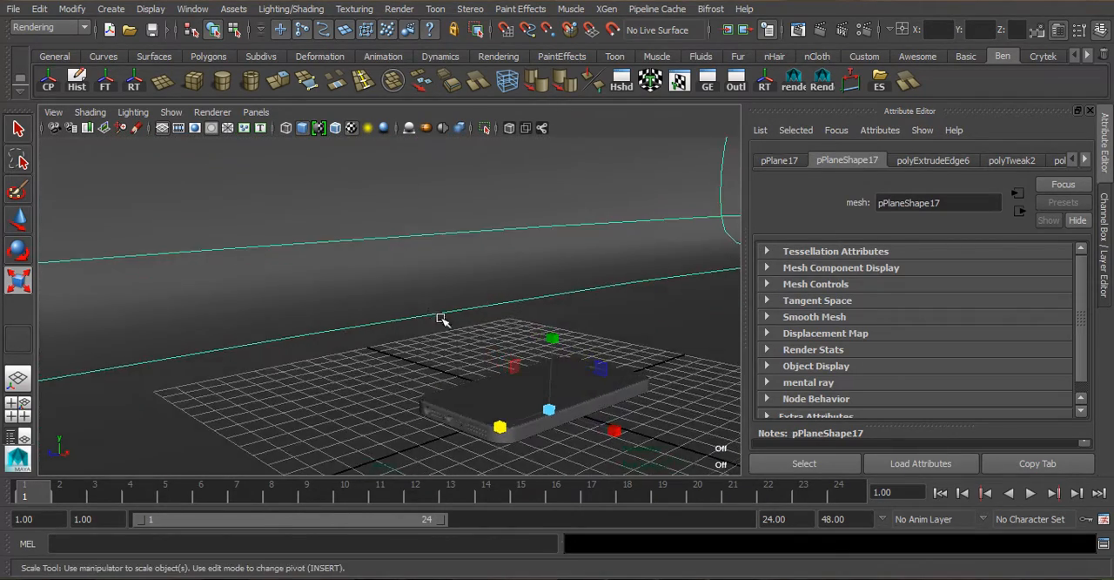
pyautogui.scroll(-3, 418, 298)
pyautogui.keyDown('alt'); pyautogui.moveTo(398, 281); pyautogui.dragTo(356, 249); pyautogui.keyUp('alt')
pyautogui.keyDown('alt'); pyautogui.moveTo(350, 255); pyautogui.dragTo(338, 321, button='middle'); pyautogui.keyUp('alt')
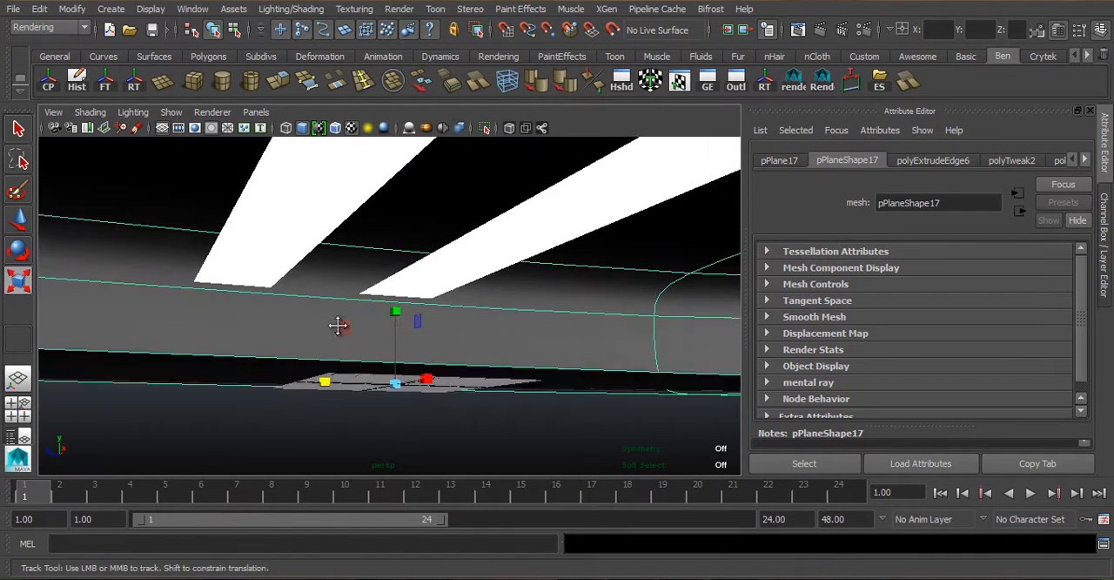
# - Check the two overhead light panels one after the other against the backdrop and the phone
pyautogui.keyDown('alt'); pyautogui.moveTo(337, 323); pyautogui.dragTo(266, 244); pyautogui.keyUp('alt')
pyautogui.click(265, 221)
pyautogui.keyDown('alt'); pyautogui.moveTo(322, 206); pyautogui.dragTo(350, 297, button='middle'); pyautogui.keyUp('alt')
pyautogui.keyDown('alt'); pyautogui.moveTo(352, 299); pyautogui.dragTo(435, 278); pyautogui.keyUp('alt')
pyautogui.click(548, 264)
pyautogui.press('e')
pyautogui.moveTo(470, 336)
pyautogui.keyDown('alt'); pyautogui.mouseDown()
pyautogui.moveTo(487, 259)
pyautogui.moveTo(438, 359)
pyautogui.moveTo(467, 346)
pyautogui.mouseUp(); pyautogui.keyUp('alt')
pyautogui.press('w')
pyautogui.keyDown('alt'); pyautogui.moveTo(384, 349); pyautogui.dragTo(401, 389); pyautogui.keyUp('alt')
pyautogui.keyDown('alt'); pyautogui.moveTo(400, 387); pyautogui.dragTo(401, 391); pyautogui.keyUp('alt')
pyautogui.moveTo(410, 351); pyautogui.dragTo(403, 380)
pyautogui.keyDown('alt'); pyautogui.moveTo(403, 380); pyautogui.dragTo(396, 330, button='middle'); pyautogui.keyUp('alt')
# - Select the phone's glass screen and inspect the model up close in wireframe and textured display
pyautogui.press('4')
pyautogui.keyDown('alt'); pyautogui.moveTo(415, 334); pyautogui.dragTo(538, 392); pyautogui.keyUp('alt')
pyautogui.keyDown('alt'); pyautogui.moveTo(577, 220); pyautogui.dragTo(567, 324, button='middle'); pyautogui.keyUp('alt')
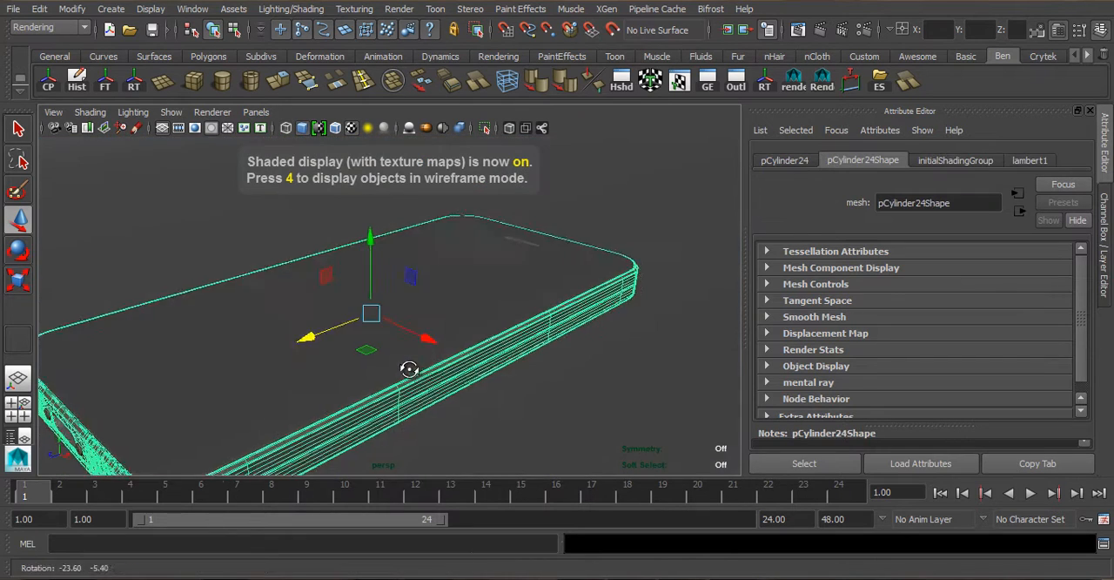
pyautogui.moveTo(405, 366)
pyautogui.keyDown('alt'); pyautogui.mouseDown()
pyautogui.moveTo(458, 316)
pyautogui.moveTo(438, 325)
pyautogui.mouseUp(); pyautogui.keyUp('alt')
pyautogui.click(444, 373)
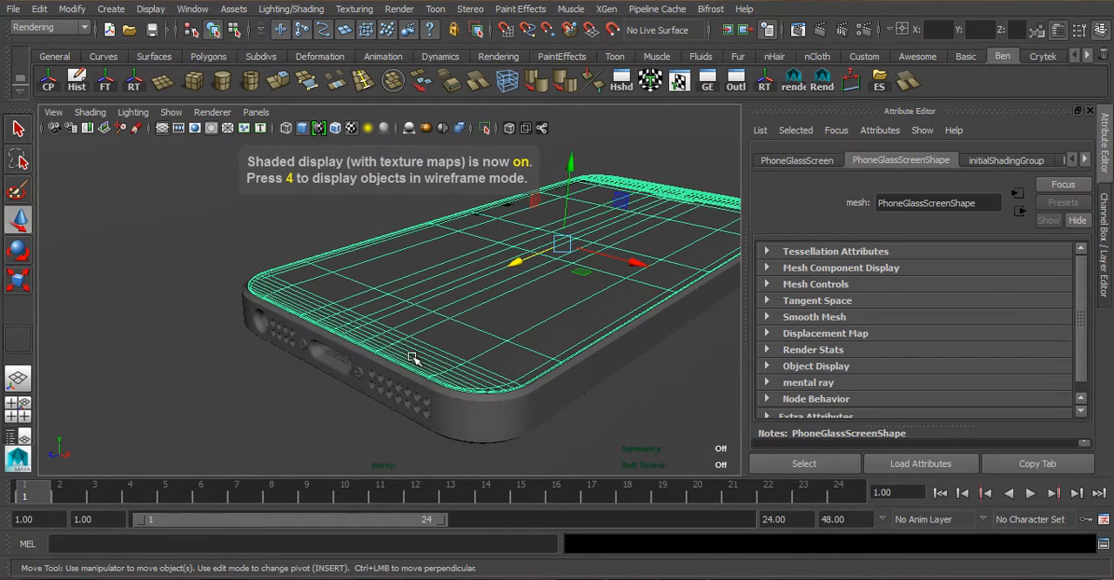
pyautogui.press('6')
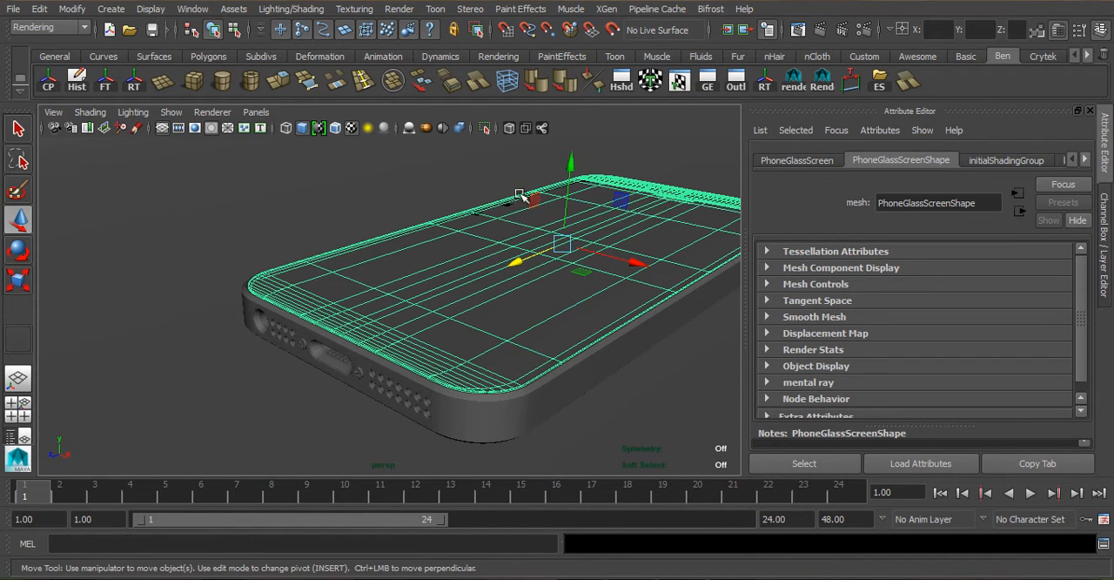
# - Select all parts of the phone model together with one selection box and frame them closely
pyautogui.scroll(-5, 462, 293)
pyautogui.scroll(-2, 398, 250)
pyautogui.keyDown('alt'); pyautogui.moveTo(401, 249); pyautogui.dragTo(390, 303, button='middle'); pyautogui.keyUp('alt')
pyautogui.moveTo(236, 219); pyautogui.dragTo(637, 420)
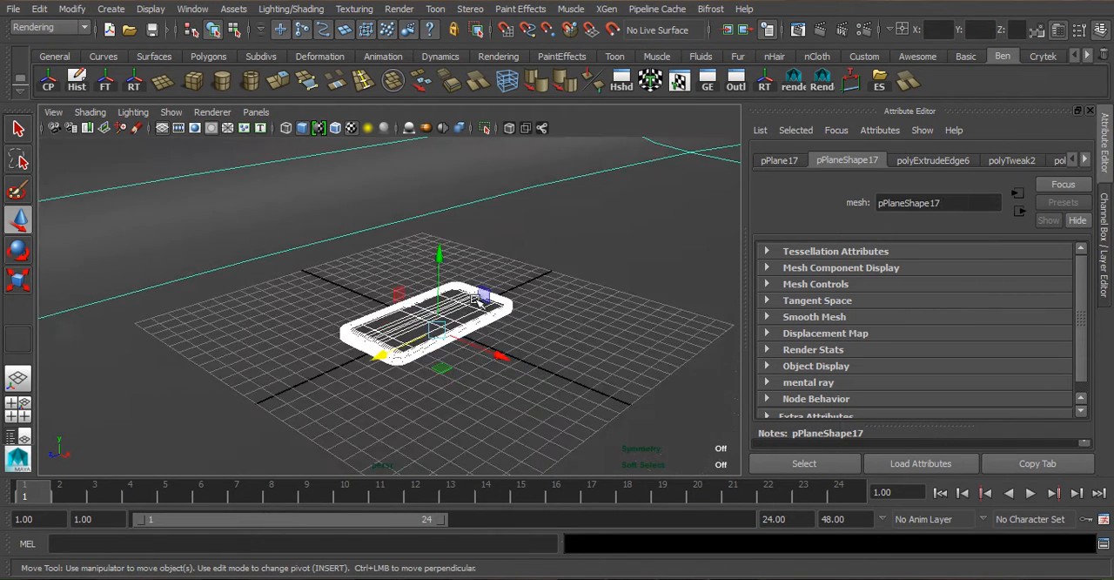
pyautogui.scroll(-10, 476, 298)
pyautogui.scroll(2, 392, 333)
pyautogui.scroll(3, 364, 350)
pyautogui.scroll(3, 364, 350)
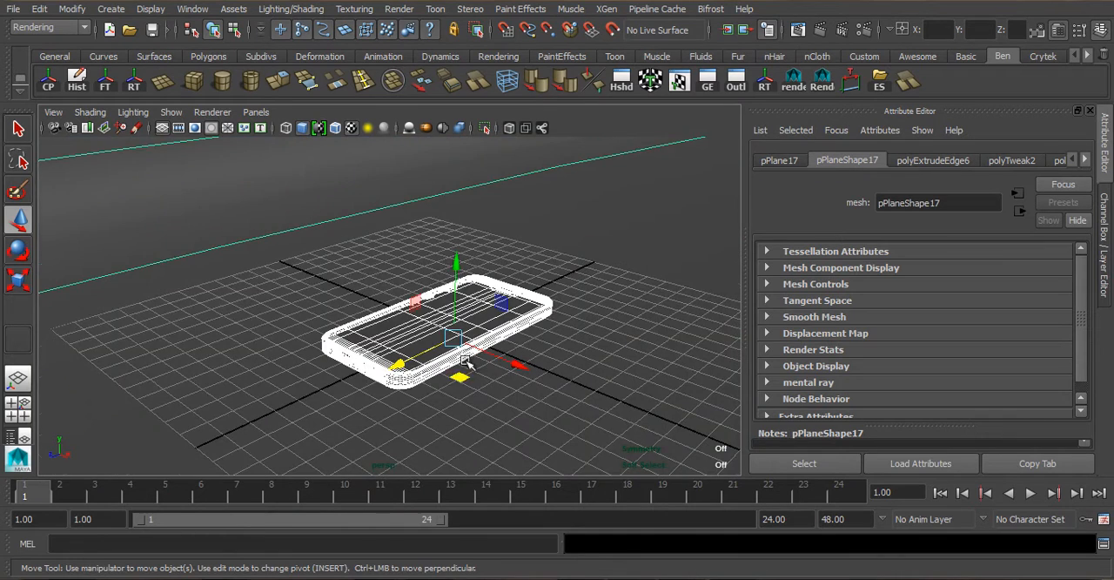
pyautogui.scroll(3, 463, 358)
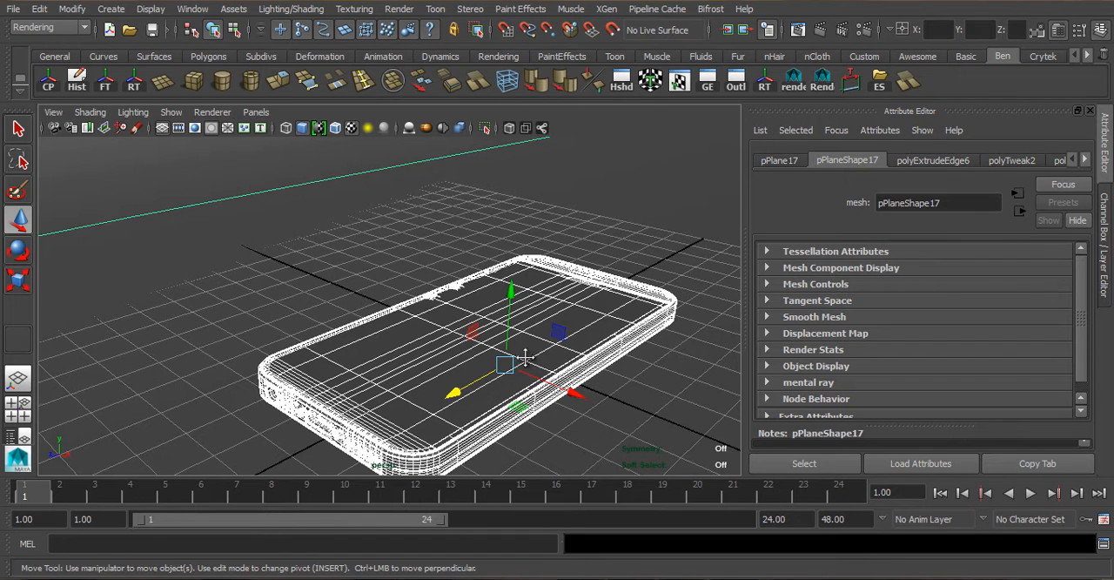
pyautogui.keyDown('alt'); pyautogui.moveTo(480, 341); pyautogui.dragTo(472, 316, button='middle'); pyautogui.keyUp('alt')
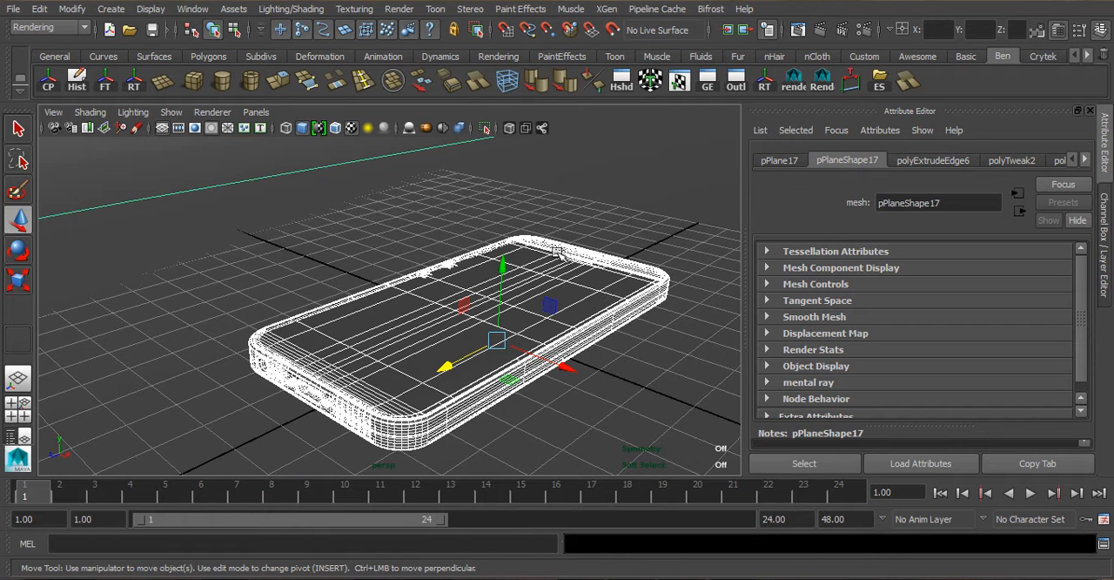
# - Start assigning a new material to the selected parts and list only the mental ray materials
pyautogui.moveTo(565, 289); pyautogui.dragTo(596, 528, button='right')
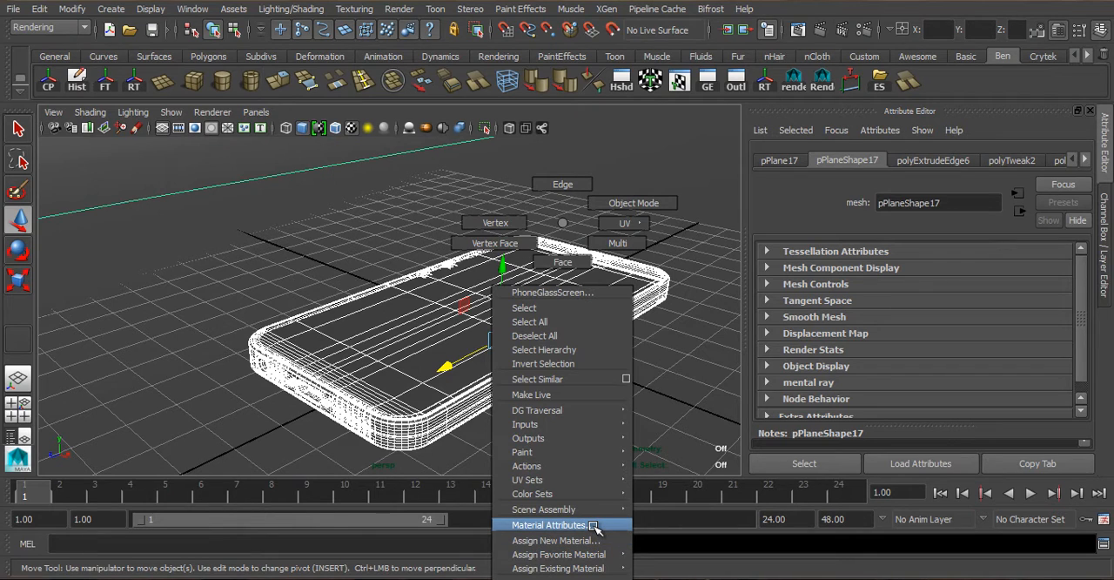
pyautogui.moveTo(591, 525); pyautogui.dragTo(596, 546, button='right')
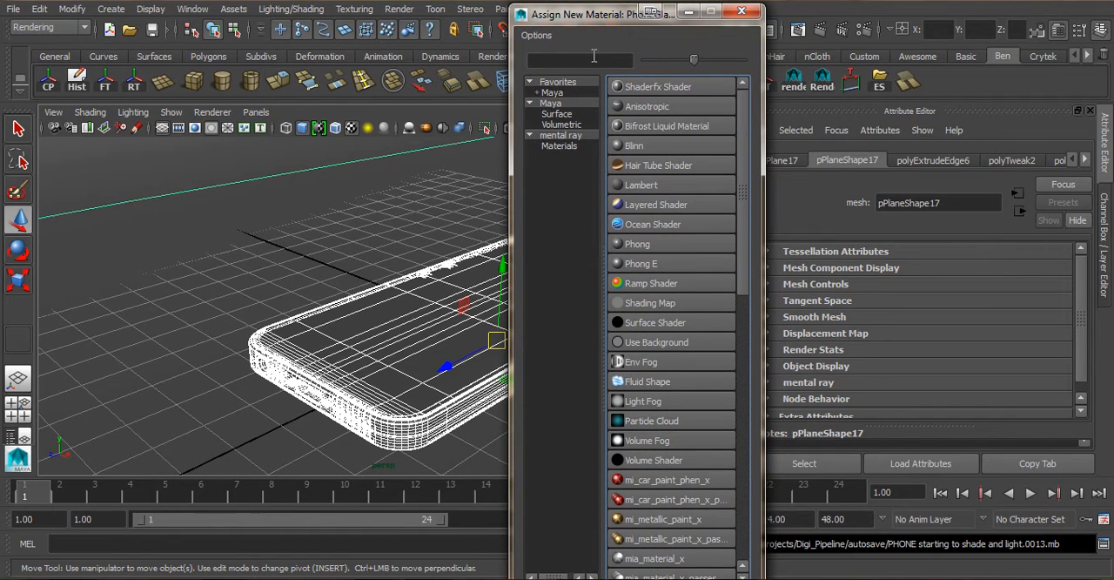
pyautogui.click(560, 147)
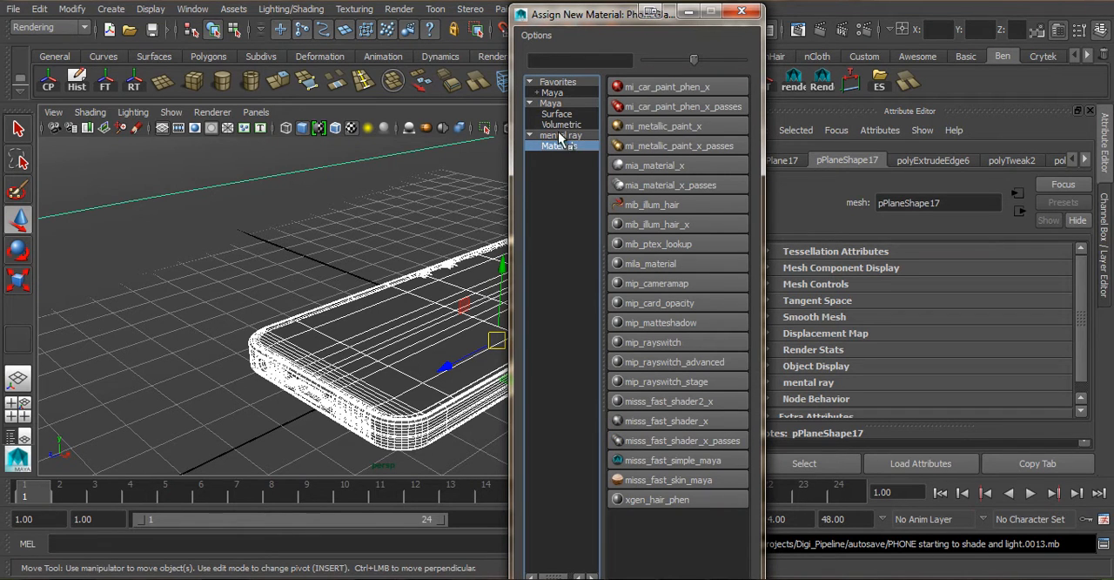
pyautogui.moveTo(585, 16); pyautogui.dragTo(622, 99)
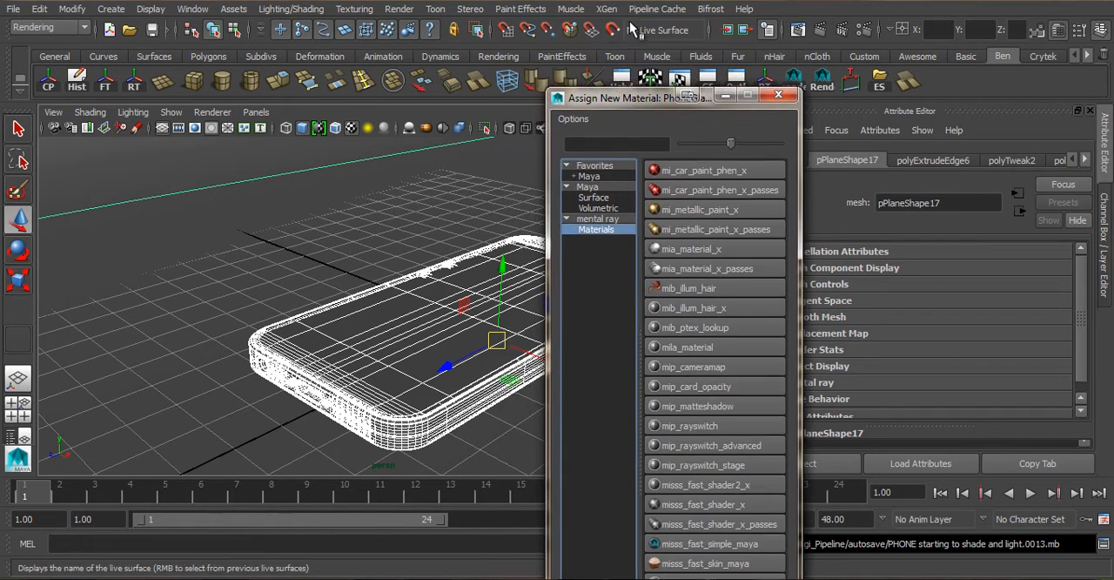
# - Review the available renderers in the Render Settings, keep Maya Software and close the settings
pyautogui.click(864, 30)
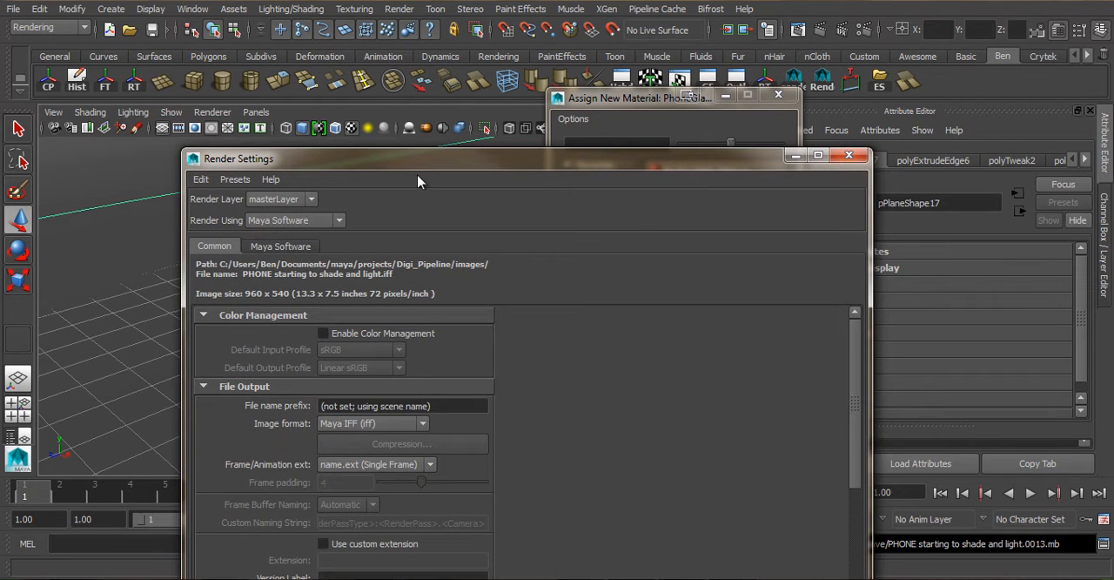
pyautogui.click(287, 221)
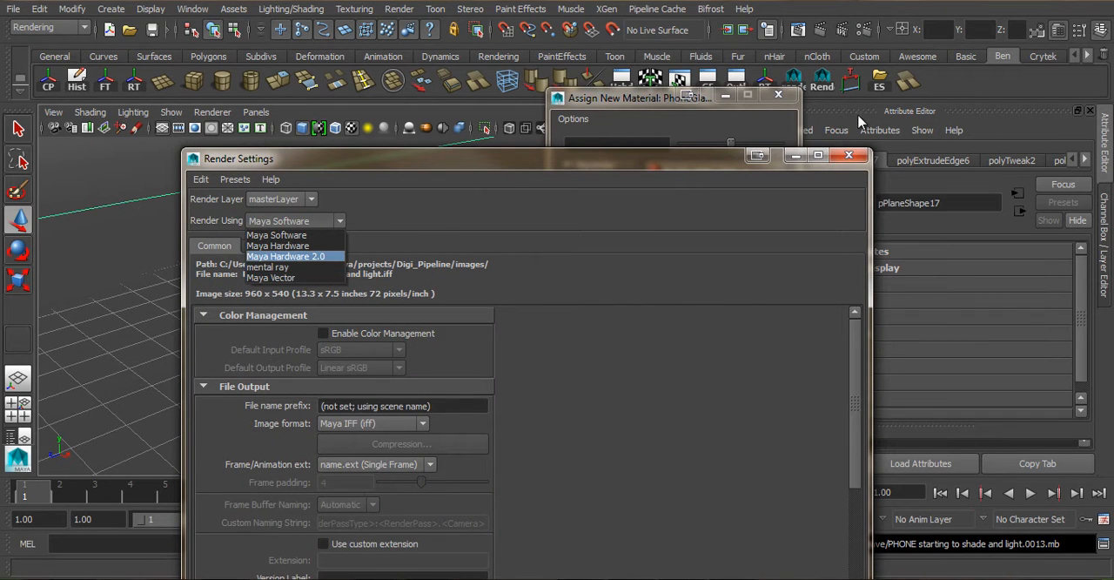
pyautogui.click(279, 235)
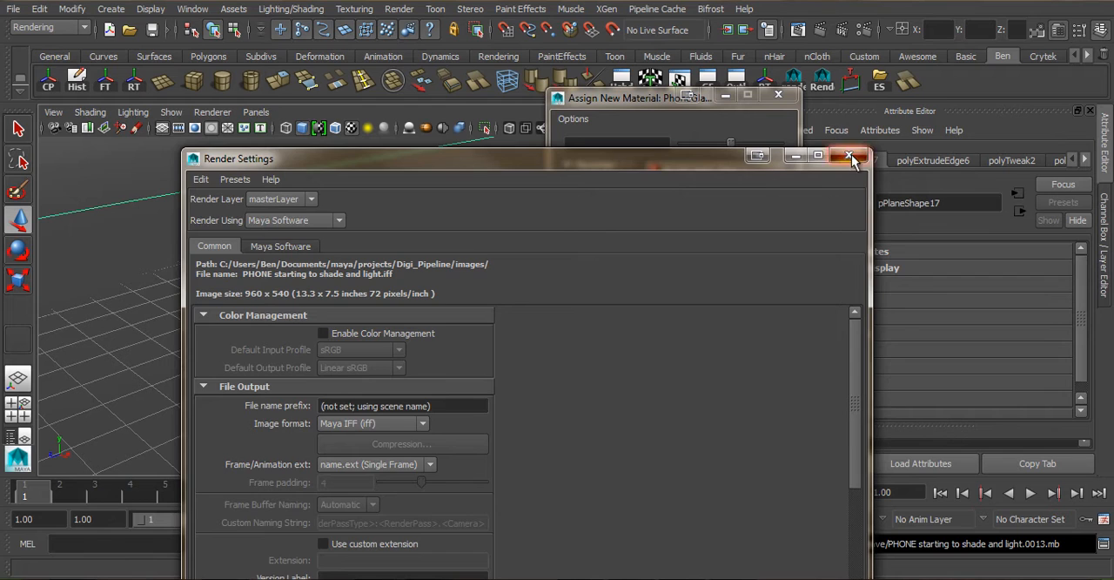
pyautogui.click(850, 157)
# - Check the load status of the mental ray plug-in Mayatomr.mll in the Plug-in Manager and close it
pyautogui.click(192, 9)
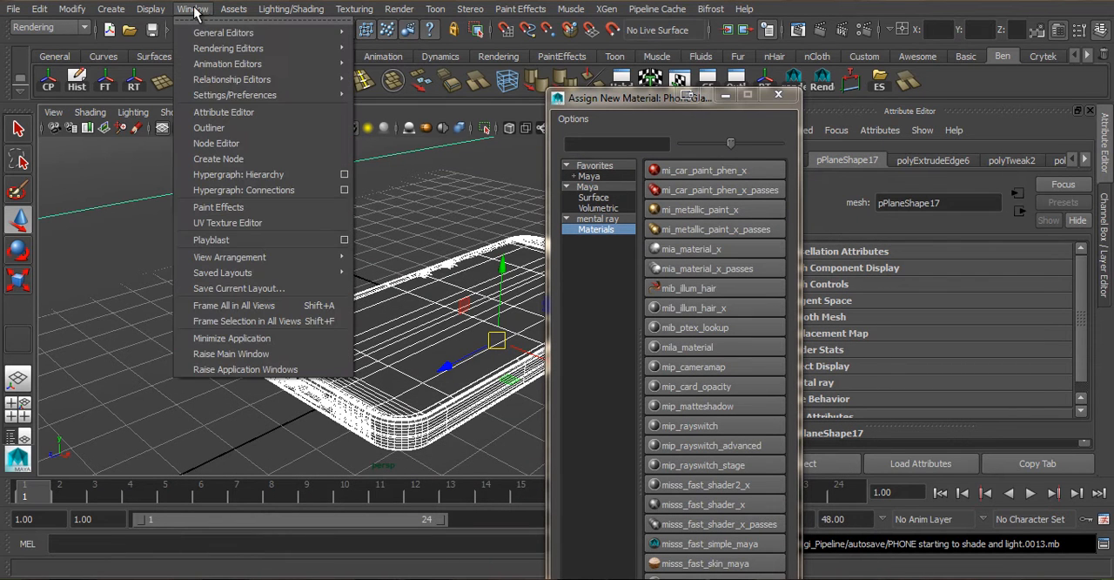
pyautogui.moveTo(261, 94)
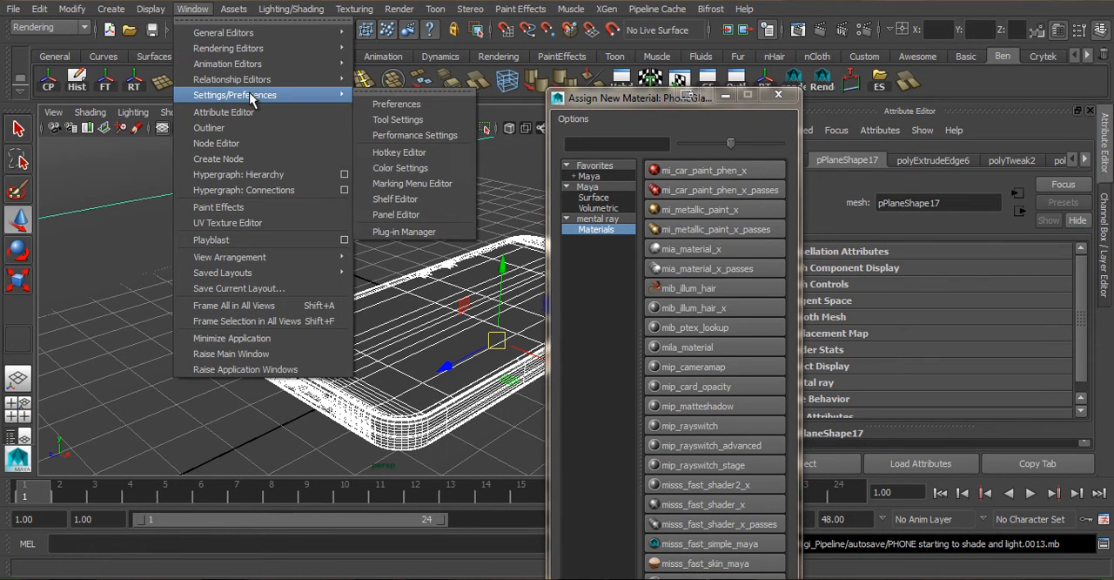
pyautogui.click(444, 233)
pyautogui.moveTo(582, 271); pyautogui.dragTo(420, 66)
pyautogui.scroll(-15, 563, 174)
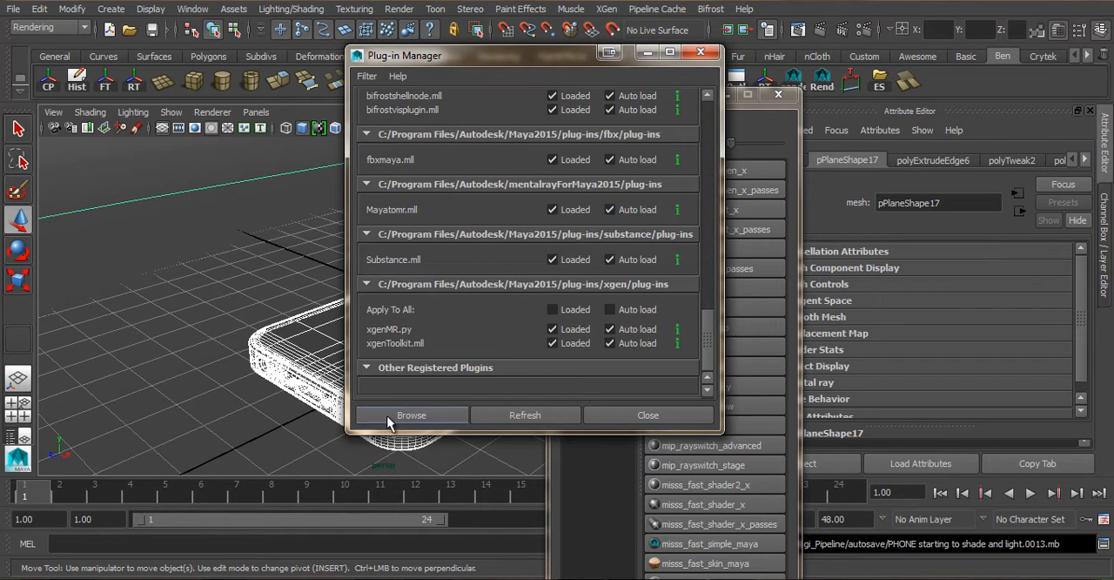
pyautogui.click(641, 416)
# - Assign a new mental ray mia_material_x_passes material to the selected phone parts
pyautogui.click(595, 187)
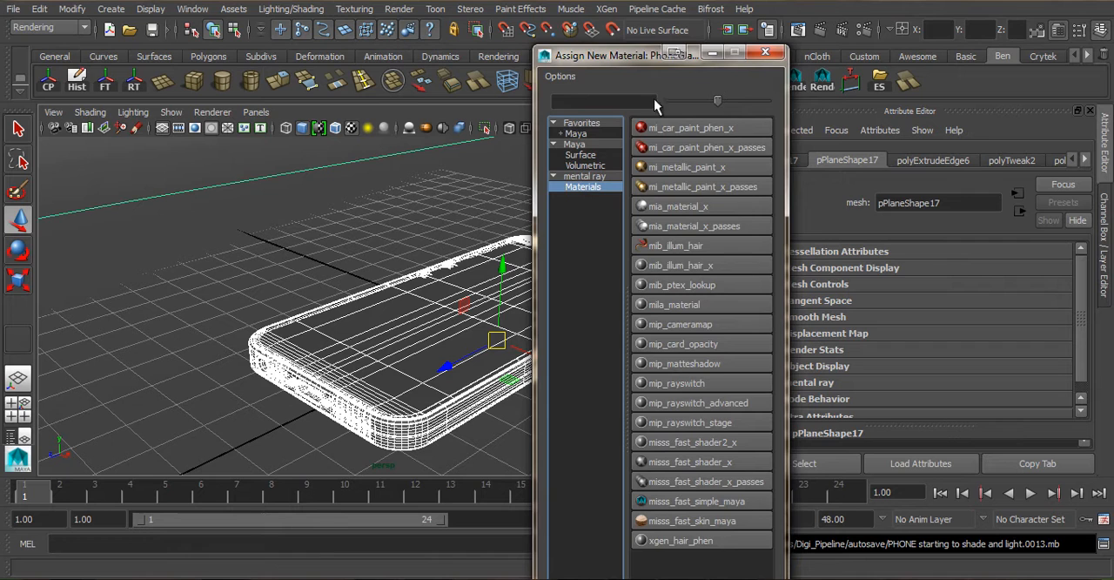
pyautogui.moveTo(626, 60); pyautogui.dragTo(533, 16)
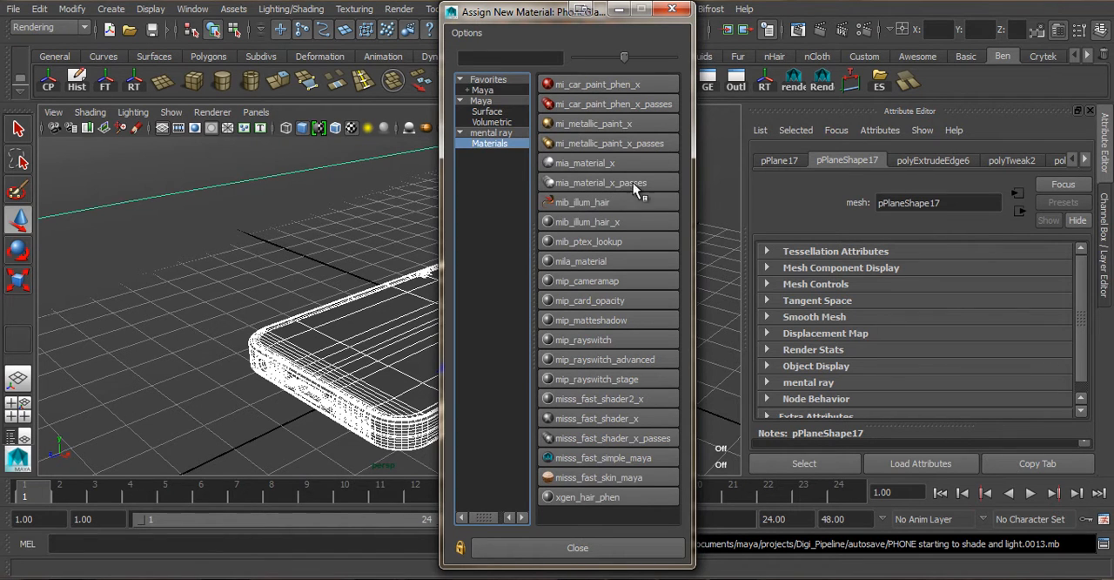
pyautogui.click(581, 182)
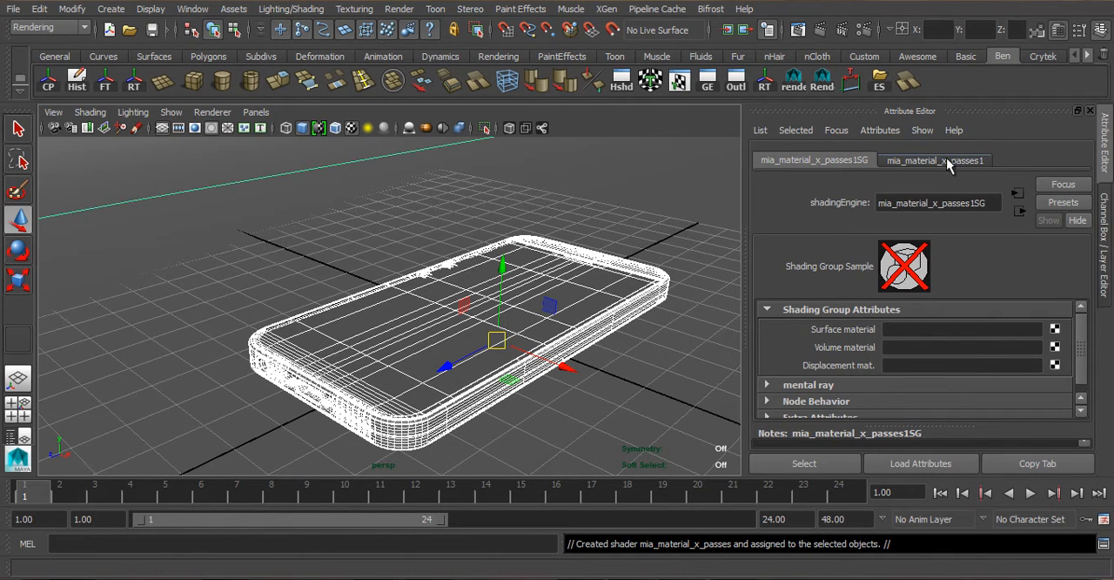
# - Rename the new mia_material_x_passes material as Metal_Grey
pyautogui.click(900, 164)
pyautogui.click(817, 163)
pyautogui.click(909, 160)
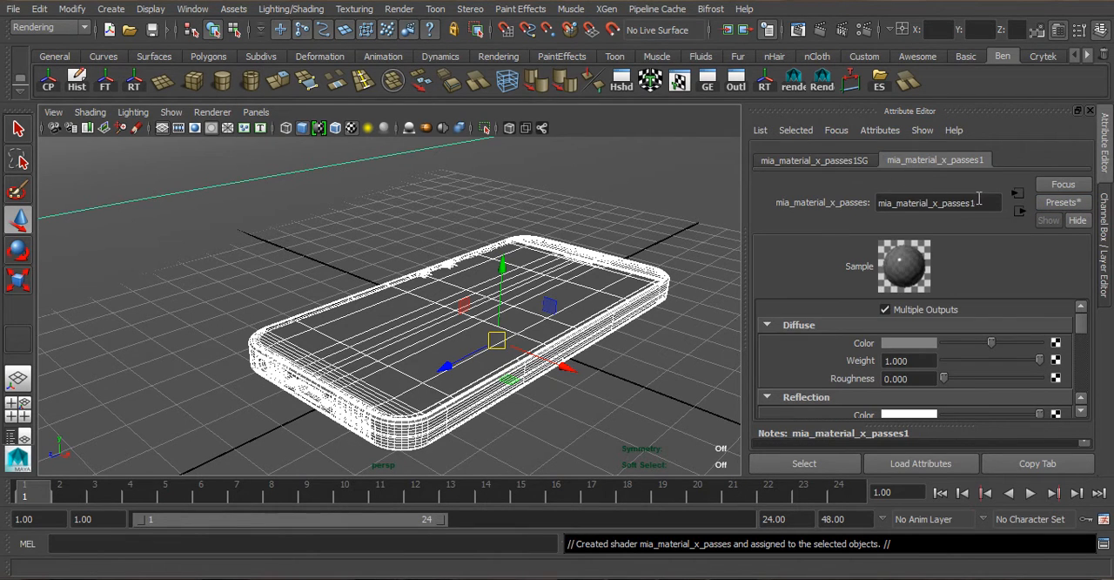
pyautogui.doubleClick(979, 202)
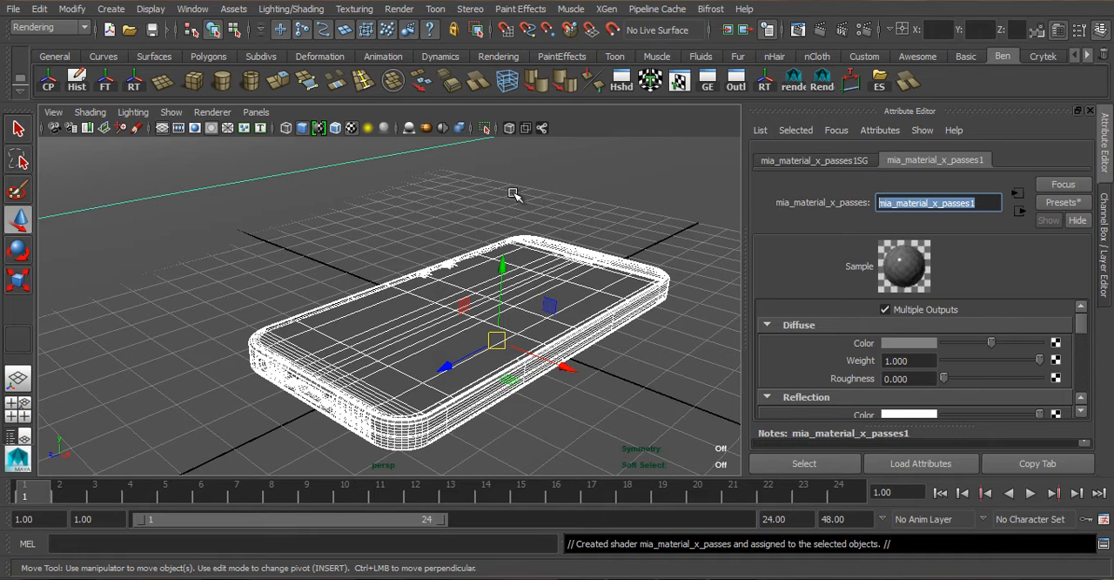
pyautogui.write('Metal_Grey')
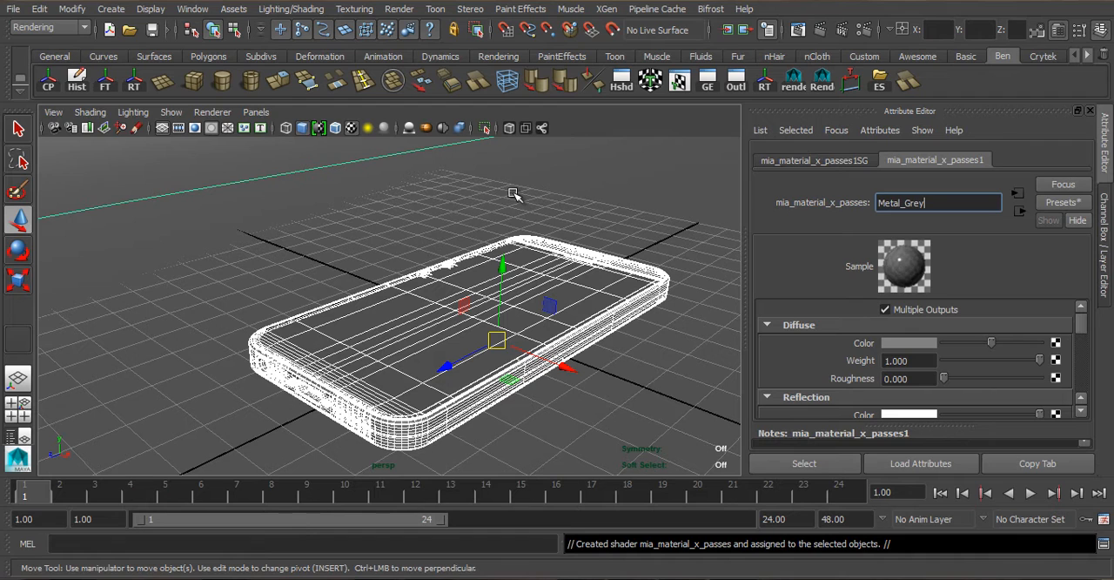
pyautogui.press('Return')
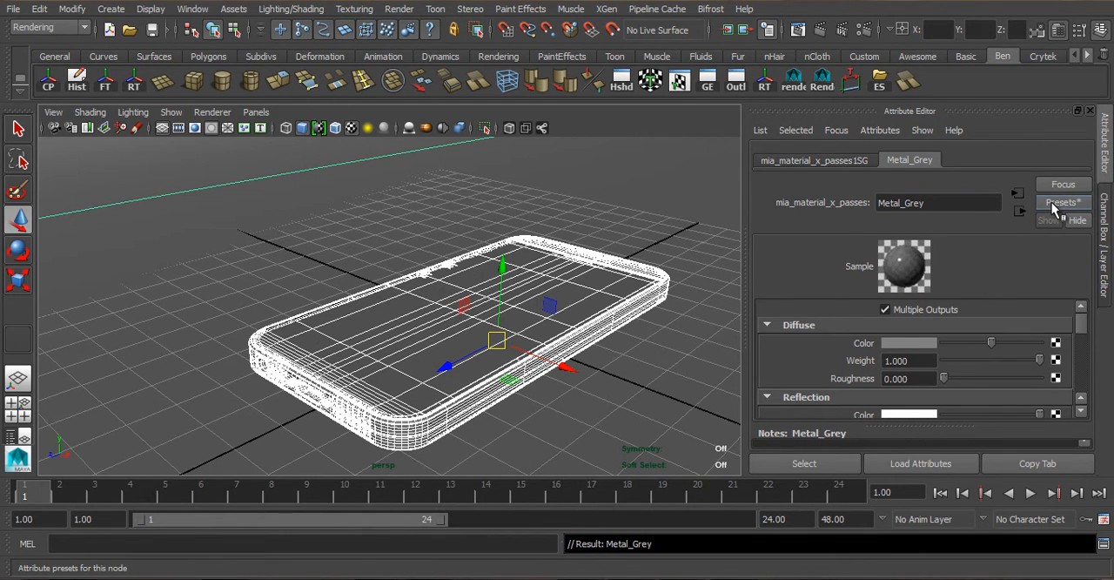
# - Examine the diffuse and reflection attributes of the Metal_Grey material
pyautogui.scroll(-5, 972, 331)
pyautogui.scroll(5, 979, 317)
pyautogui.scroll(-3, 907, 324)
pyautogui.scroll(3, 908, 324)
pyautogui.scroll(-3, 911, 409)
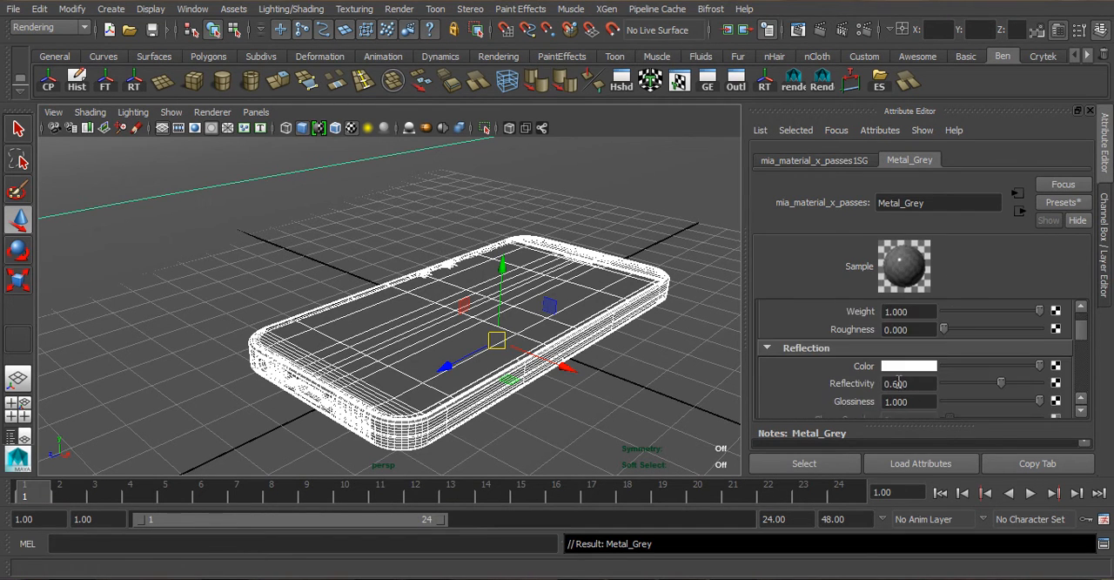
pyautogui.scroll(-3, 935, 333)
pyautogui.scroll(-6, 926, 335)
pyautogui.scroll(4, 862, 357)
pyautogui.scroll(4, 789, 347)
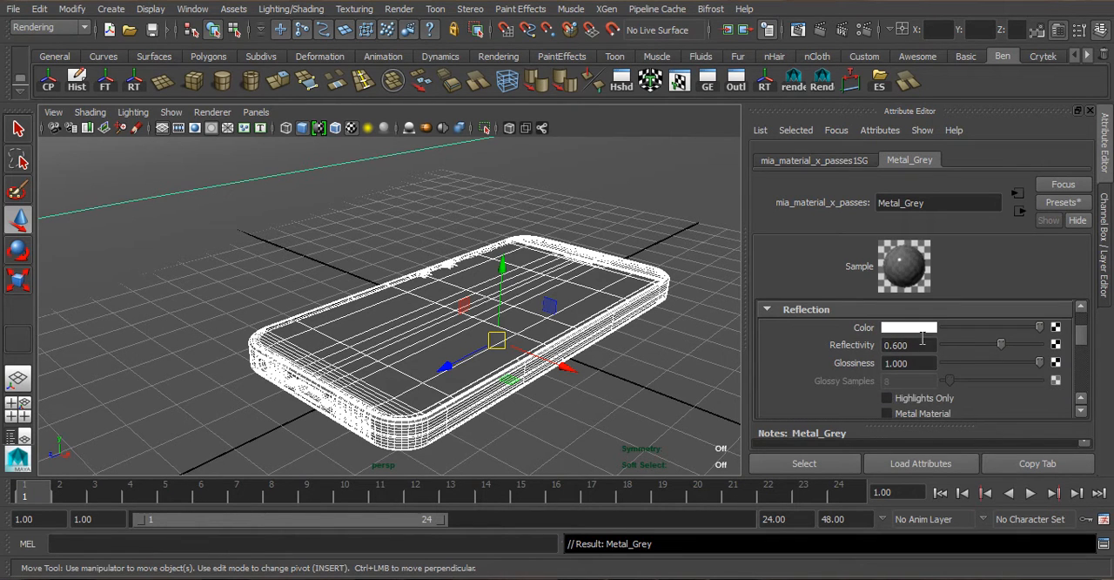
pyautogui.scroll(-3, 923, 342)
pyautogui.scroll(5, 931, 358)
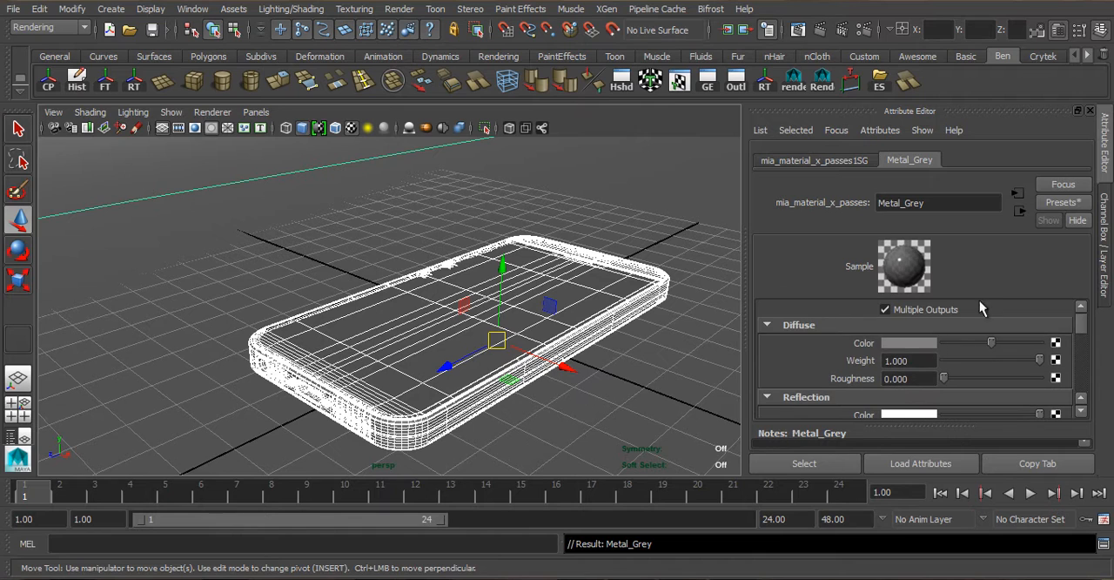
# - Replace the settings of the Metal_Grey material with the Copper preset
pyautogui.click(1060, 204)
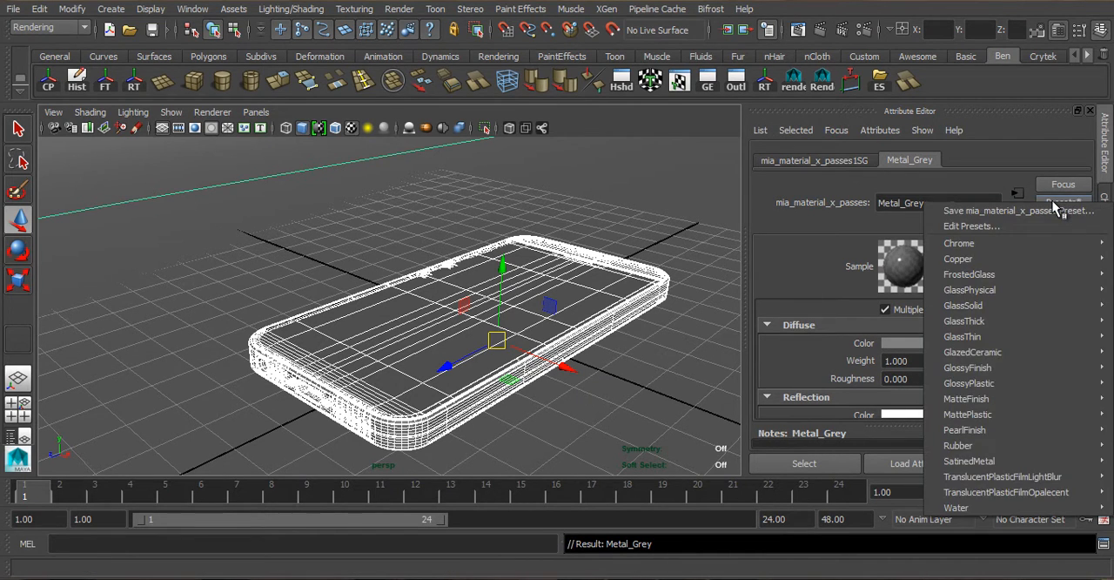
pyautogui.moveTo(1051, 258)
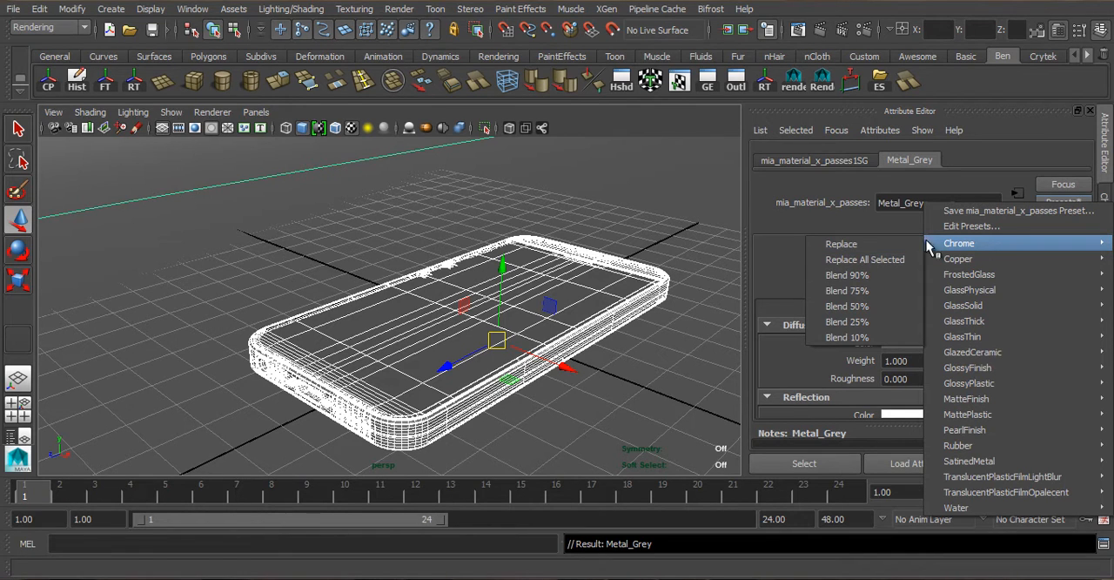
pyautogui.moveTo(1009, 258)
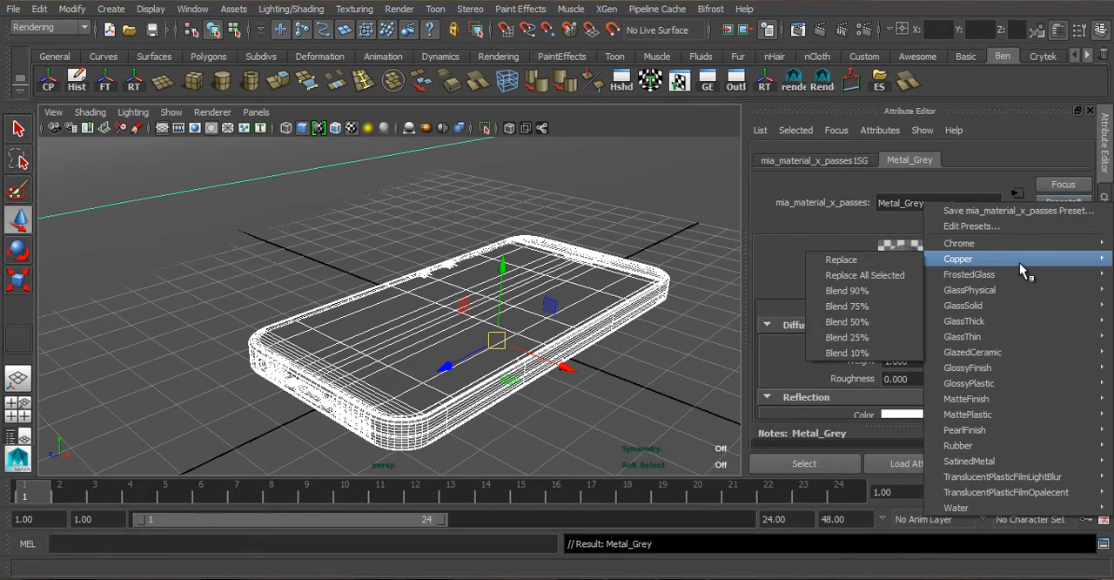
pyautogui.click(896, 266)
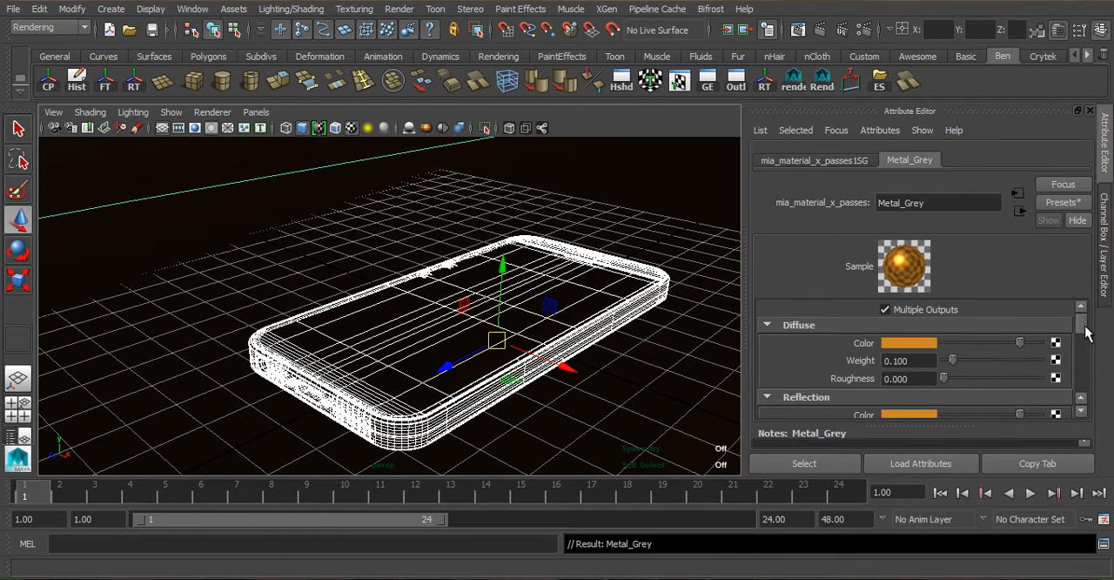
# - Change the material's diffuse color to a medium grey with saturation 0 and a value below 0.8
pyautogui.scroll(-1, 1085, 327)
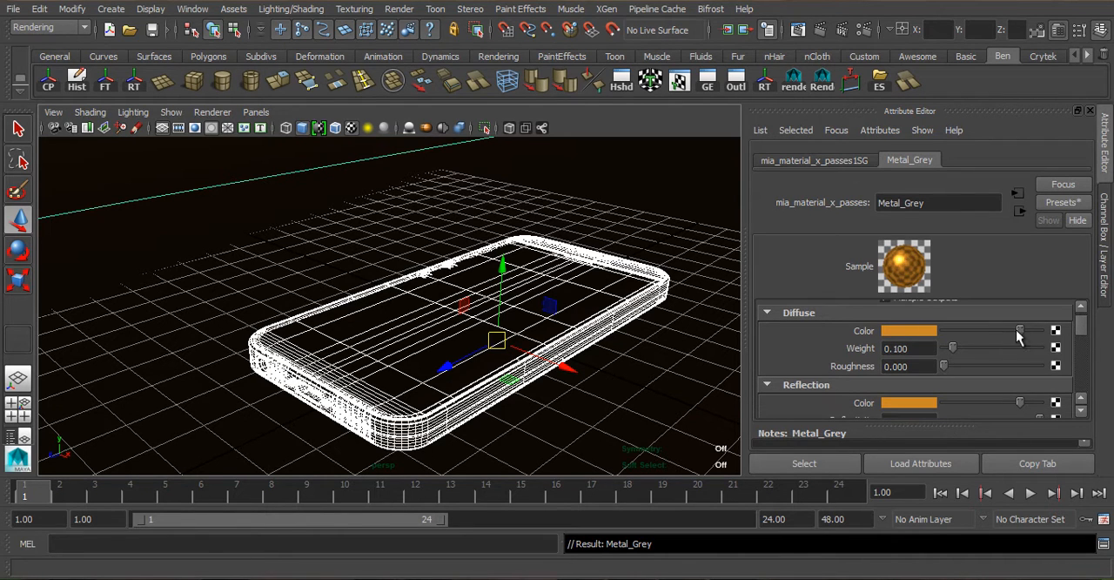
pyautogui.click(902, 331)
pyautogui.moveTo(894, 378); pyautogui.dragTo(714, 380)
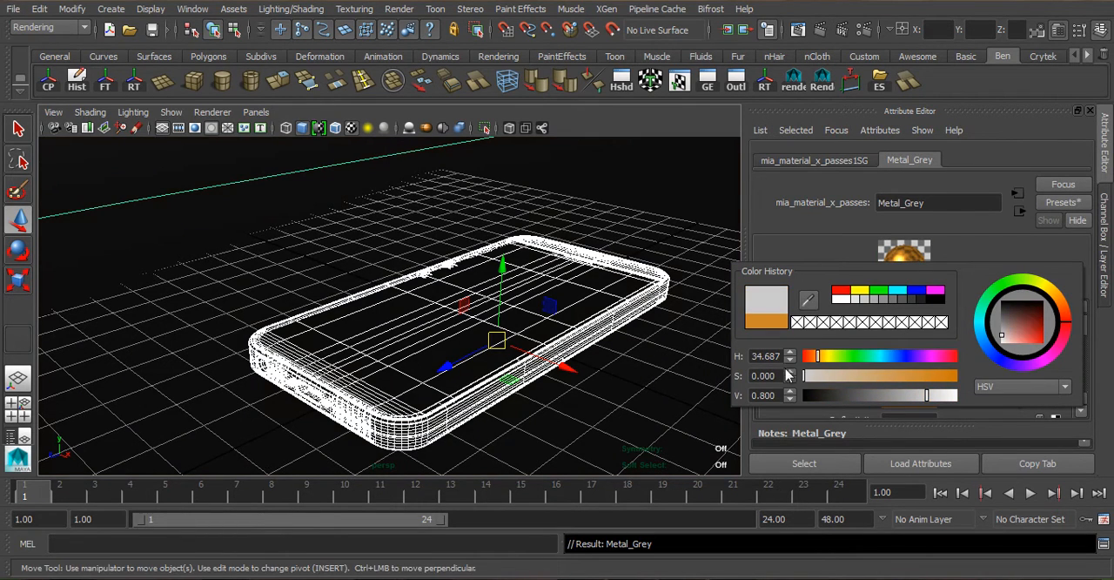
pyautogui.click(904, 396)
pyautogui.moveTo(902, 401)
pyautogui.mouseDown()
pyautogui.moveTo(888, 399)
pyautogui.moveTo(899, 399)
pyautogui.mouseUp()
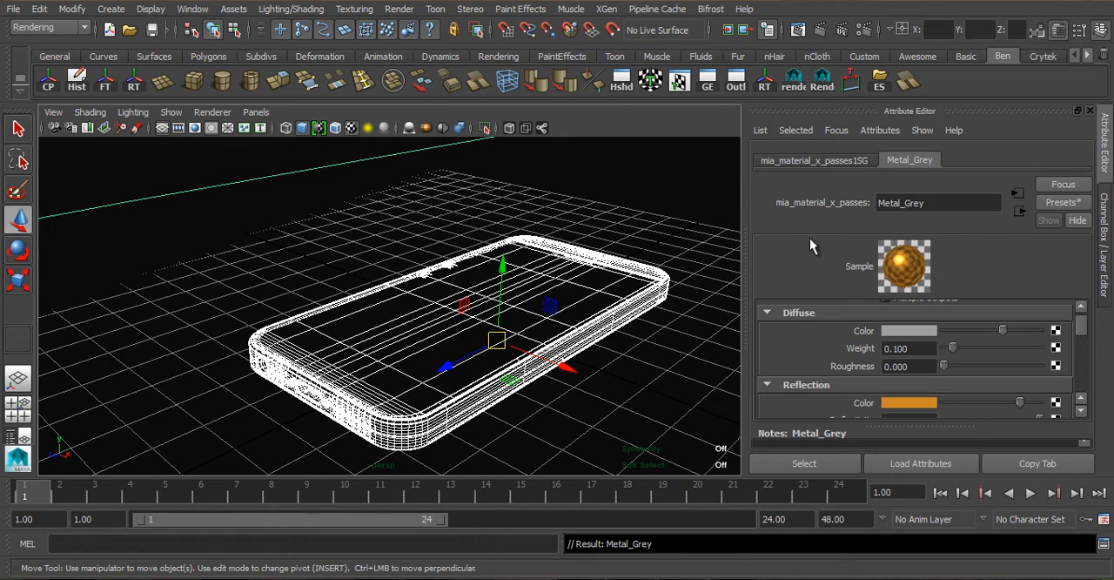
# - Desaturate the material's reflection color to grey and darken it slightly
pyautogui.click(911, 404)
pyautogui.moveTo(840, 446); pyautogui.dragTo(745, 446)
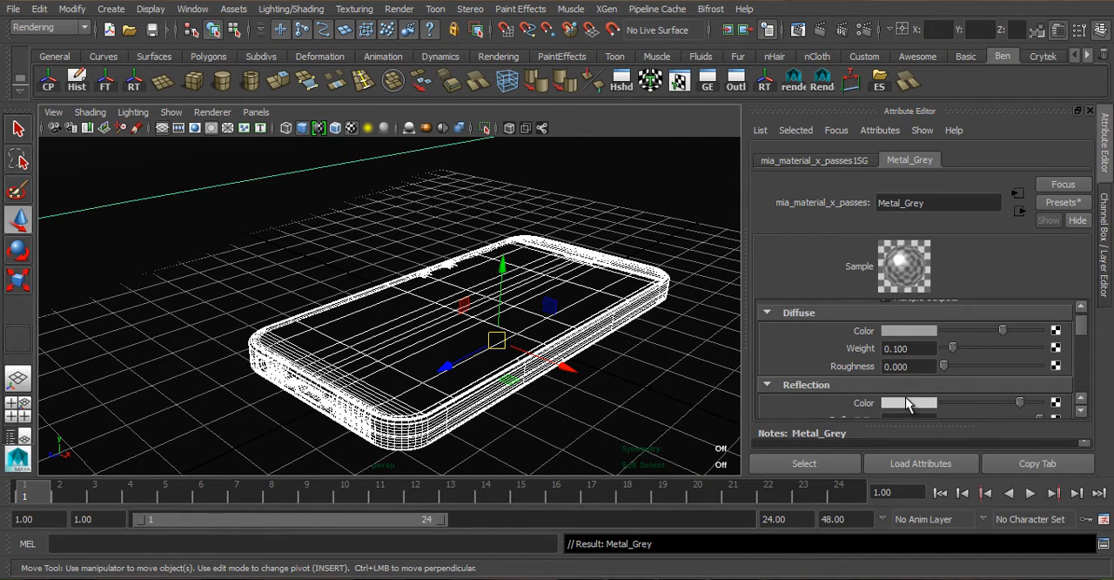
pyautogui.click(910, 403)
pyautogui.moveTo(959, 472); pyautogui.dragTo(942, 473)
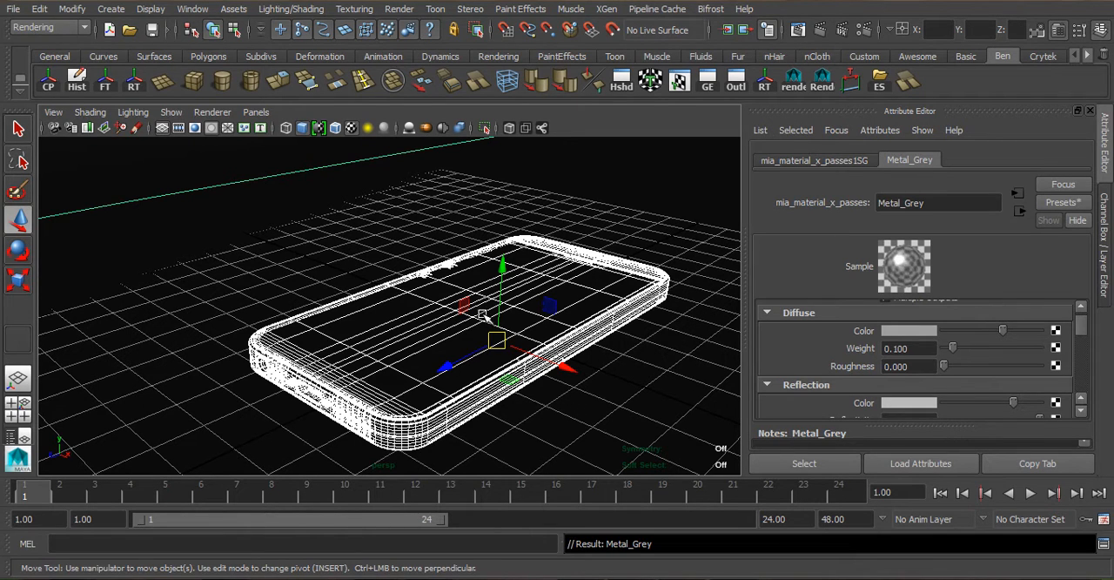
# - Create a new camera in the scene and look through it in the viewport
pyautogui.click(283, 288)
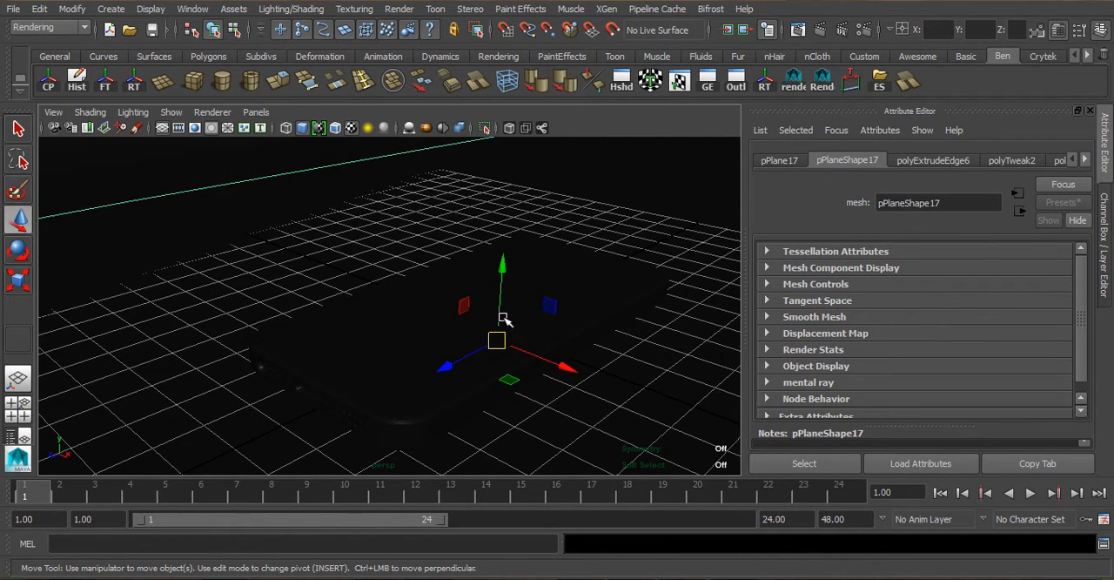
pyautogui.click(111, 9)
pyautogui.moveTo(178, 100)
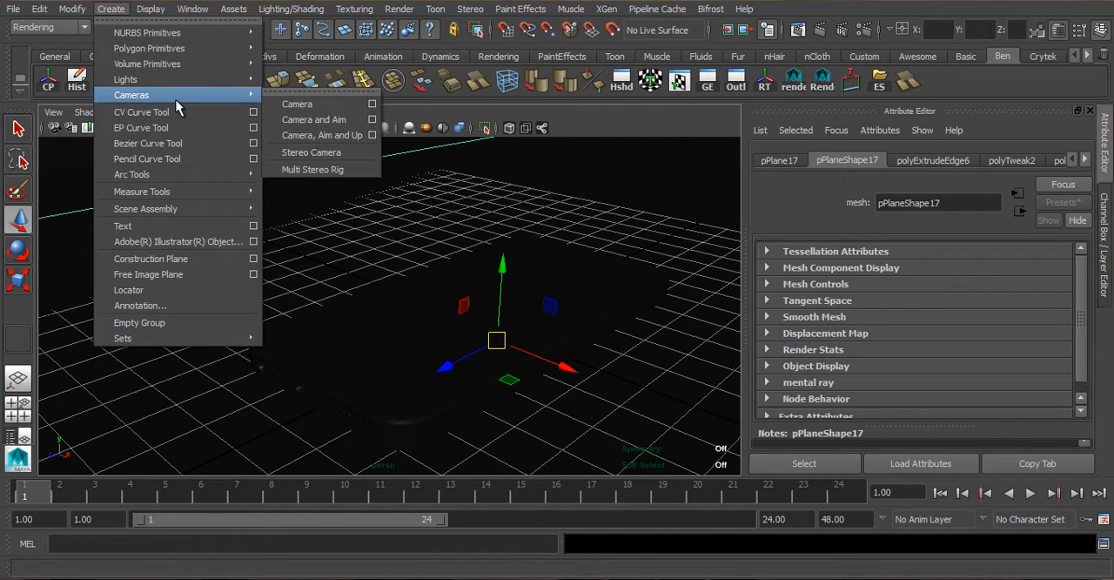
pyautogui.click(357, 104)
pyautogui.click(256, 112)
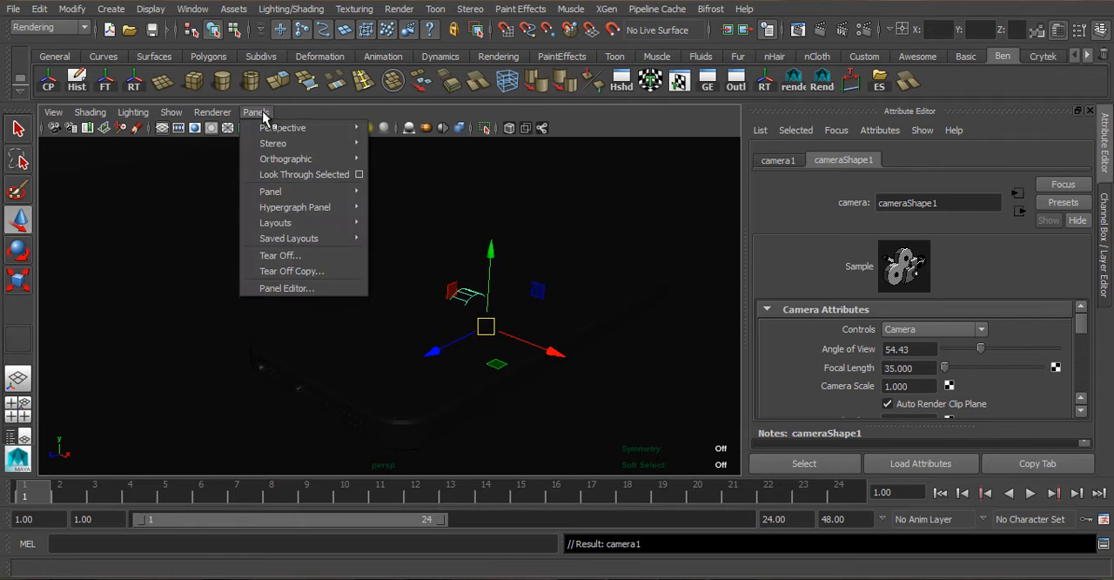
pyautogui.moveTo(278, 135)
pyautogui.click(425, 132)
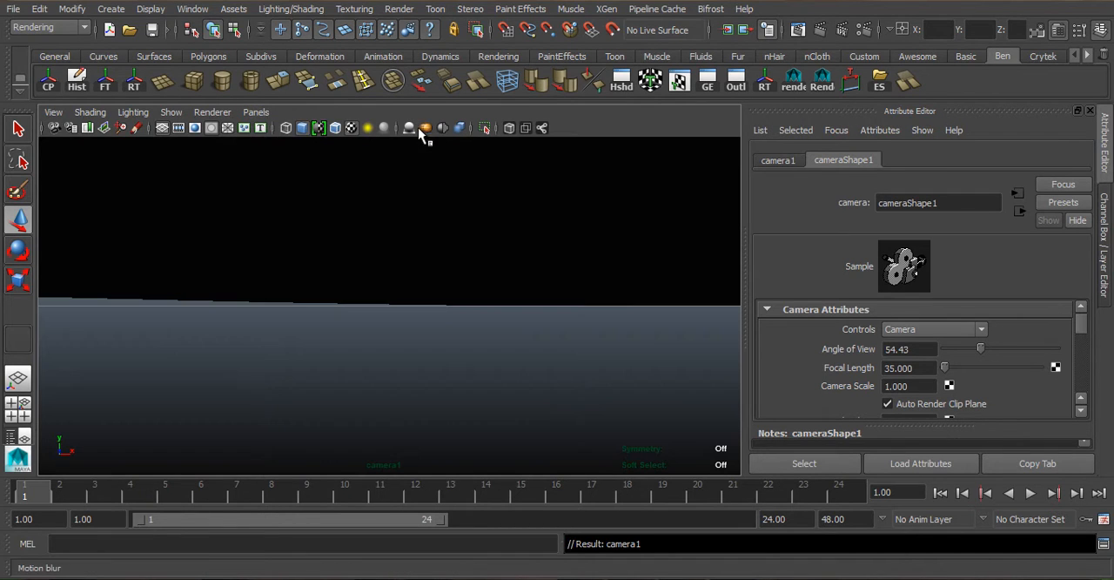
# - Enable wireframe on shaded display and aim the new camera so the whole phone is in view
pyautogui.keyDown('alt'); pyautogui.moveTo(453, 260); pyautogui.dragTo(428, 438, button='middle'); pyautogui.keyUp('alt')
pyautogui.keyDown('alt'); pyautogui.moveTo(422, 368); pyautogui.dragTo(458, 356); pyautogui.keyUp('alt')
pyautogui.keyDown('alt'); pyautogui.moveTo(458, 356); pyautogui.dragTo(456, 312, button='middle'); pyautogui.keyUp('alt')
pyautogui.keyDown('alt'); pyautogui.moveTo(413, 334); pyautogui.dragTo(373, 360); pyautogui.keyUp('alt')
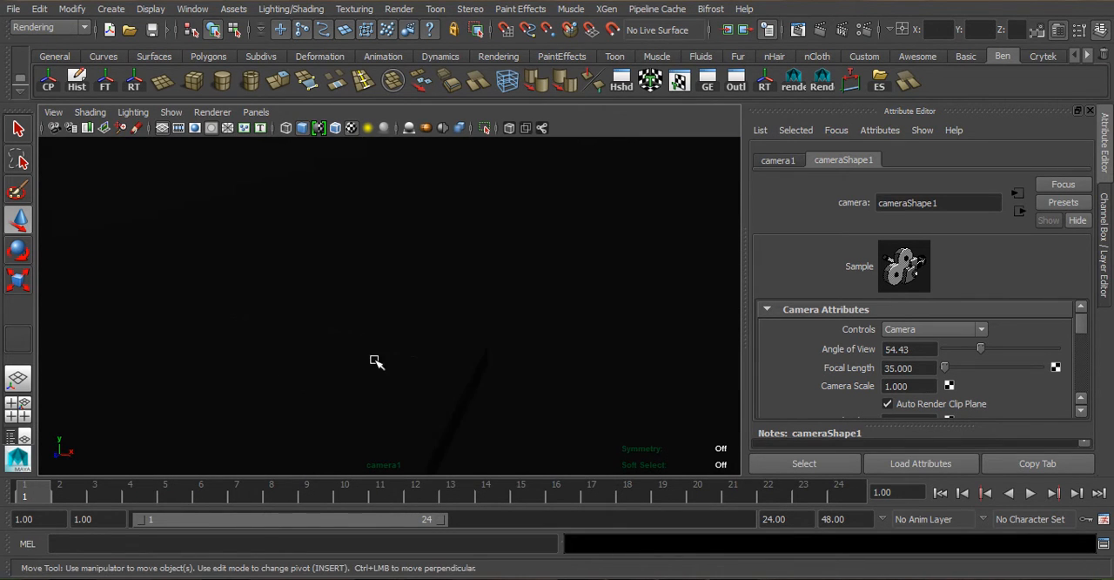
pyautogui.click(336, 127)
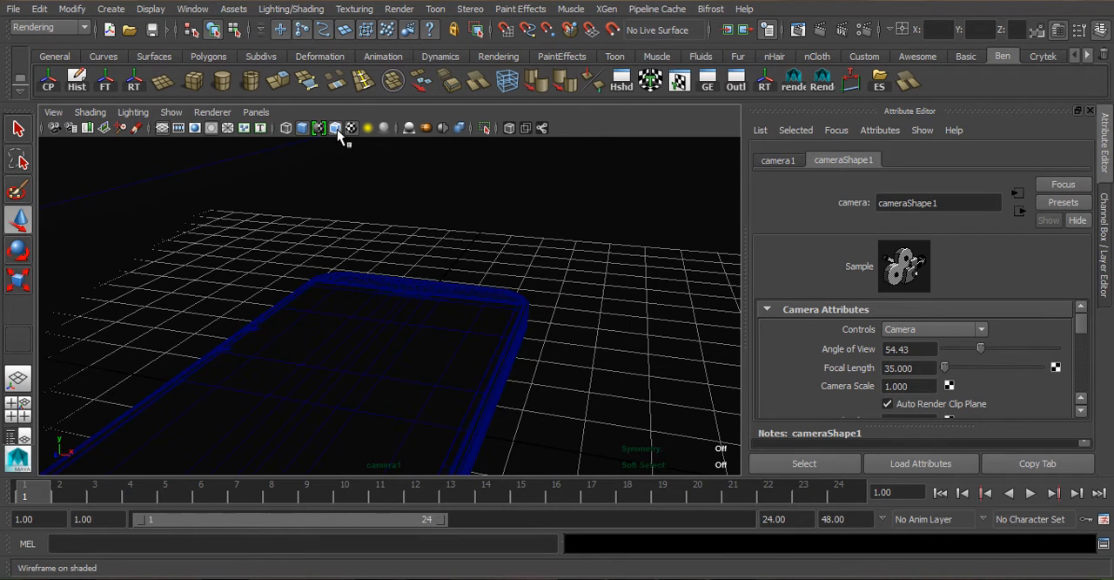
pyautogui.scroll(-6, 400, 310)
pyautogui.scroll(4, 419, 319)
pyautogui.keyDown('alt'); pyautogui.moveTo(424, 324); pyautogui.dragTo(477, 334); pyautogui.keyUp('alt')
pyautogui.scroll(3, 471, 320)
pyautogui.scroll(-3, 461, 331)
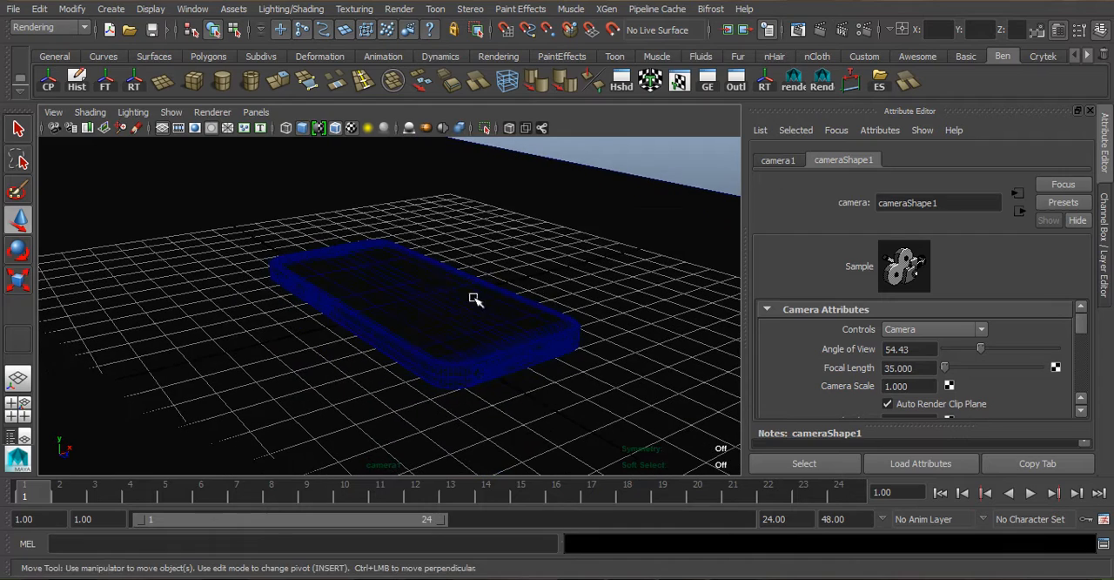
# - Rotate the studio backdrop about its vertical axis and slide it horizontally so it fills the background behind the phone
pyautogui.click(633, 172)
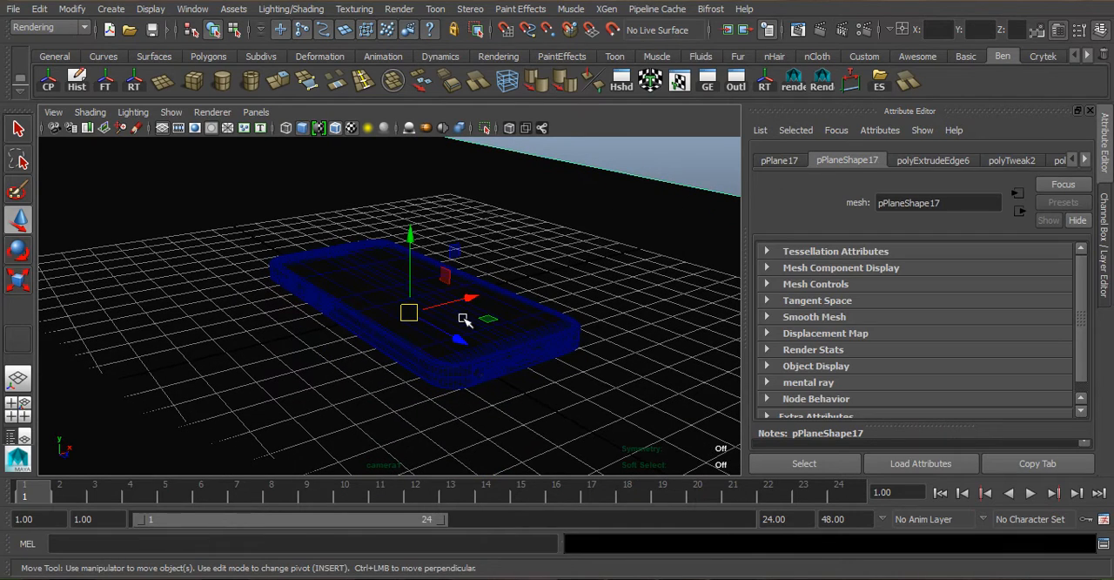
pyautogui.press('e')
pyautogui.moveTo(434, 342); pyautogui.dragTo(234, 326)
pyautogui.scroll(-5, 432, 326)
pyautogui.keyDown('alt'); pyautogui.moveTo(432, 325); pyautogui.dragTo(336, 261); pyautogui.keyUp('alt')
pyautogui.scroll(4, 382, 316)
pyautogui.hotkey('ctrl', 'z')
pyautogui.press('w')
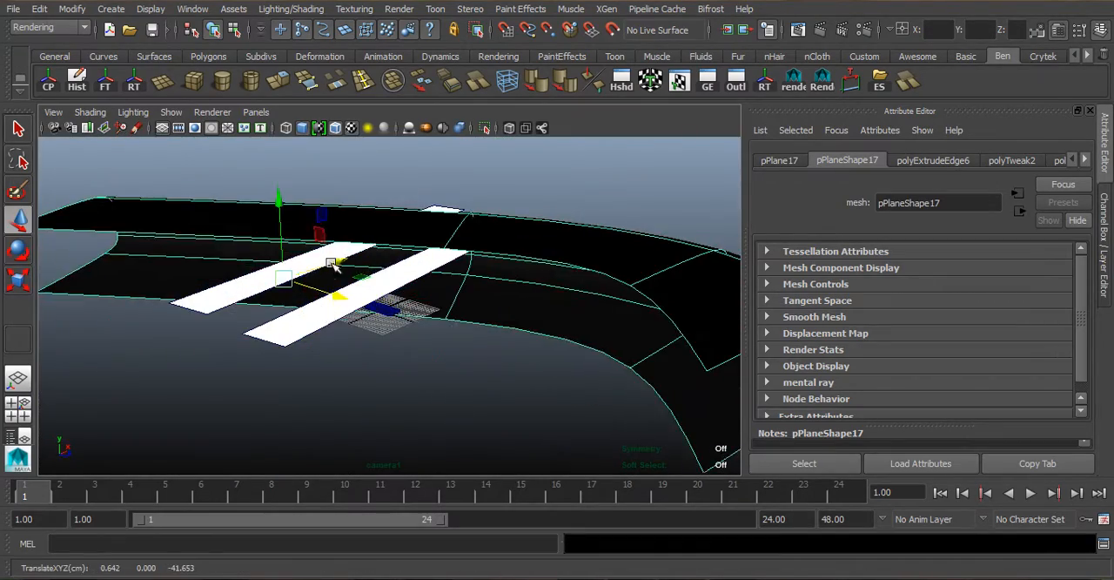
pyautogui.scroll(8, 278, 390)
# - Frame the phone diagonally in a closer shot through the new camera and display the resolution gate
pyautogui.keyDown('alt'); pyautogui.moveTo(278, 391); pyautogui.dragTo(308, 345); pyautogui.keyUp('alt')
pyautogui.moveTo(360, 324)
pyautogui.keyDown('alt'); pyautogui.mouseDown(button='middle')
pyautogui.moveTo(380, 327)
pyautogui.moveTo(350, 337)
pyautogui.mouseUp(button='middle'); pyautogui.keyUp('alt')
pyautogui.keyDown('alt'); pyautogui.moveTo(636, 355); pyautogui.dragTo(512, 341); pyautogui.keyUp('alt')
pyautogui.keyDown('alt'); pyautogui.moveTo(485, 317); pyautogui.dragTo(492, 297, button='middle'); pyautogui.keyUp('alt')
pyautogui.keyDown('alt'); pyautogui.moveTo(492, 298); pyautogui.dragTo(438, 323); pyautogui.keyUp('alt')
pyautogui.keyDown('alt'); pyautogui.moveTo(438, 322); pyautogui.dragTo(460, 328, button='middle'); pyautogui.keyUp('alt')
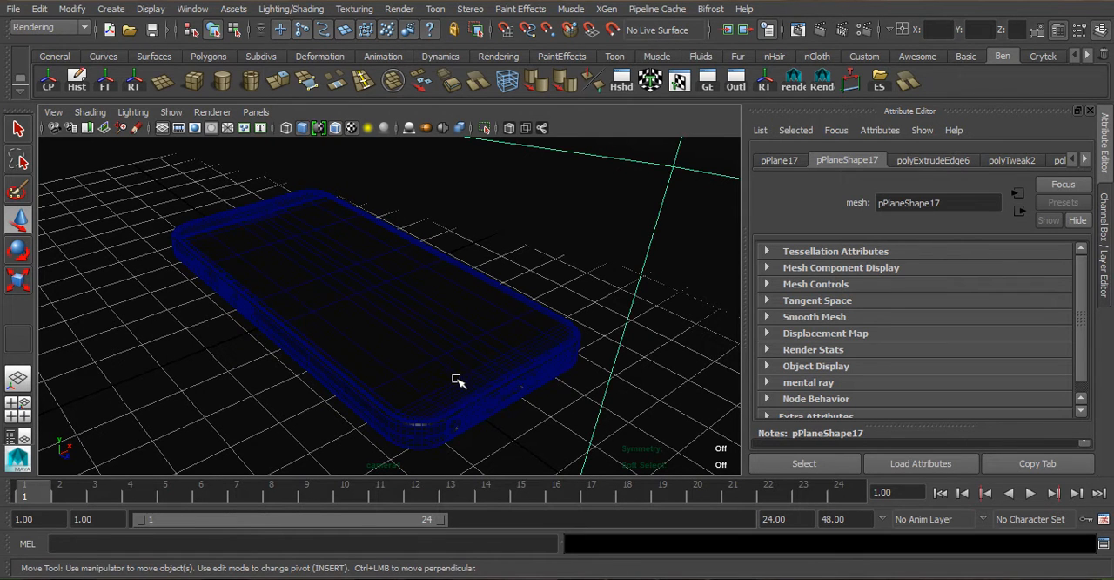
pyautogui.keyDown('alt'); pyautogui.moveTo(428, 306); pyautogui.dragTo(424, 290, button='middle'); pyautogui.keyUp('alt')
pyautogui.keyDown('alt'); pyautogui.moveTo(308, 225); pyautogui.dragTo(296, 224, button='middle'); pyautogui.keyUp('alt')
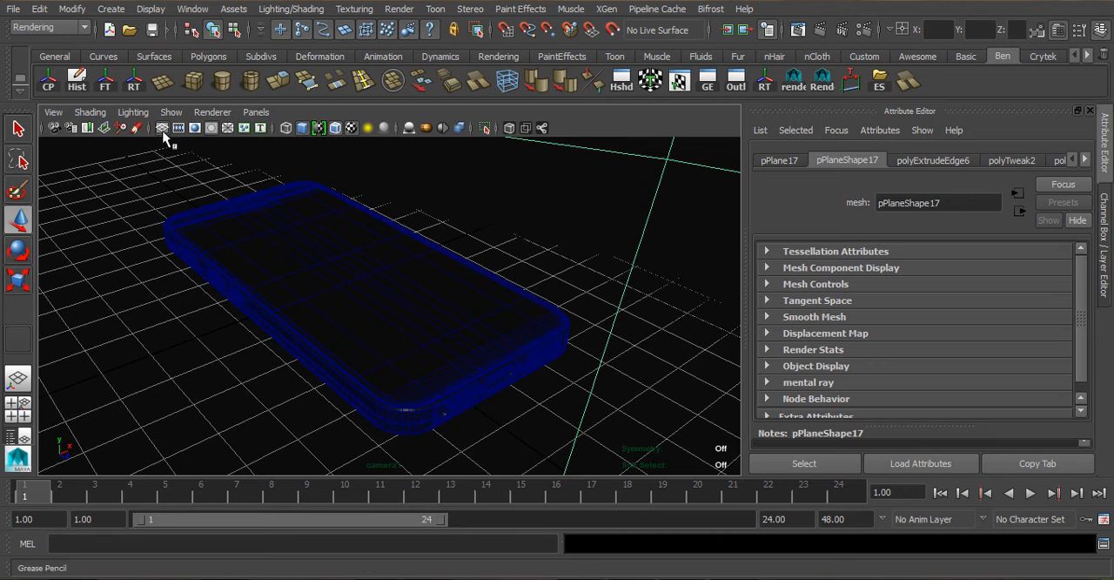
pyautogui.keyDown('alt'); pyautogui.moveTo(326, 293); pyautogui.dragTo(330, 296); pyautogui.keyUp('alt')
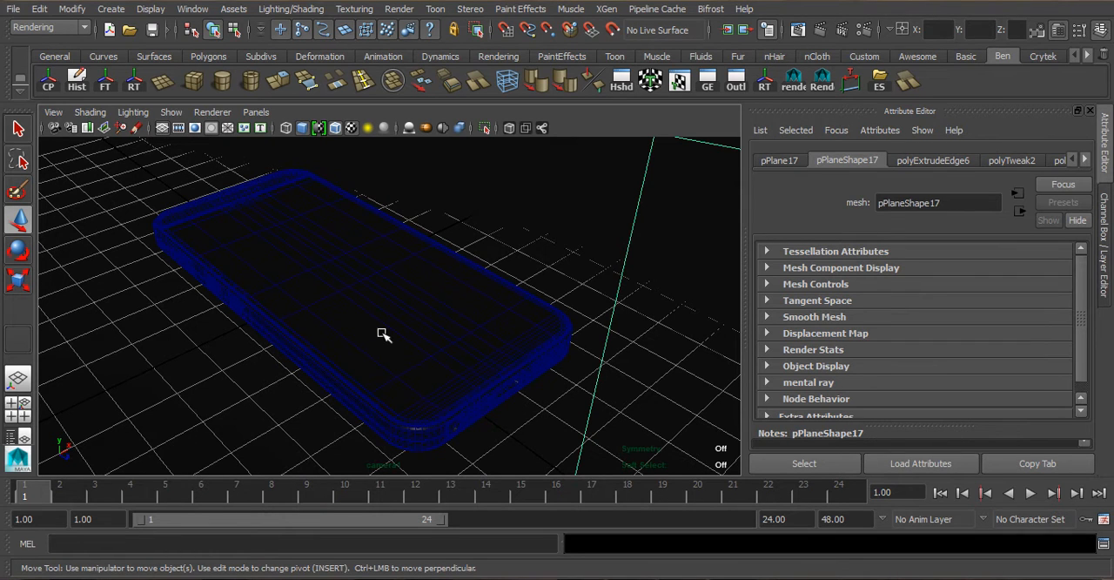
pyautogui.click(195, 128)
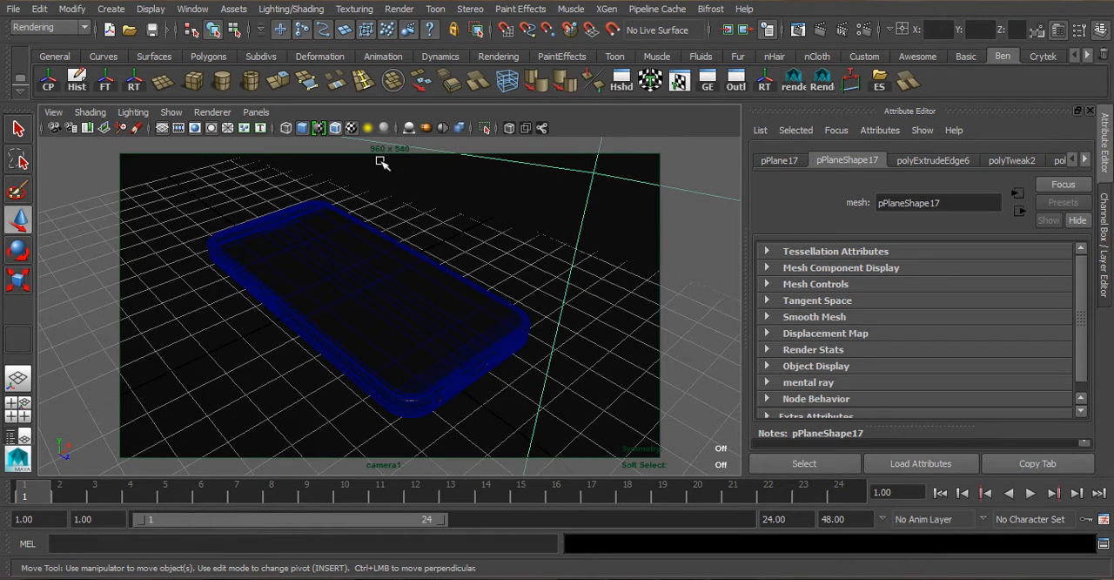
# - Set the image size preset to HD 540 in the render settings and close them
pyautogui.click(863, 31)
pyautogui.moveTo(644, 156); pyautogui.dragTo(856, 54)
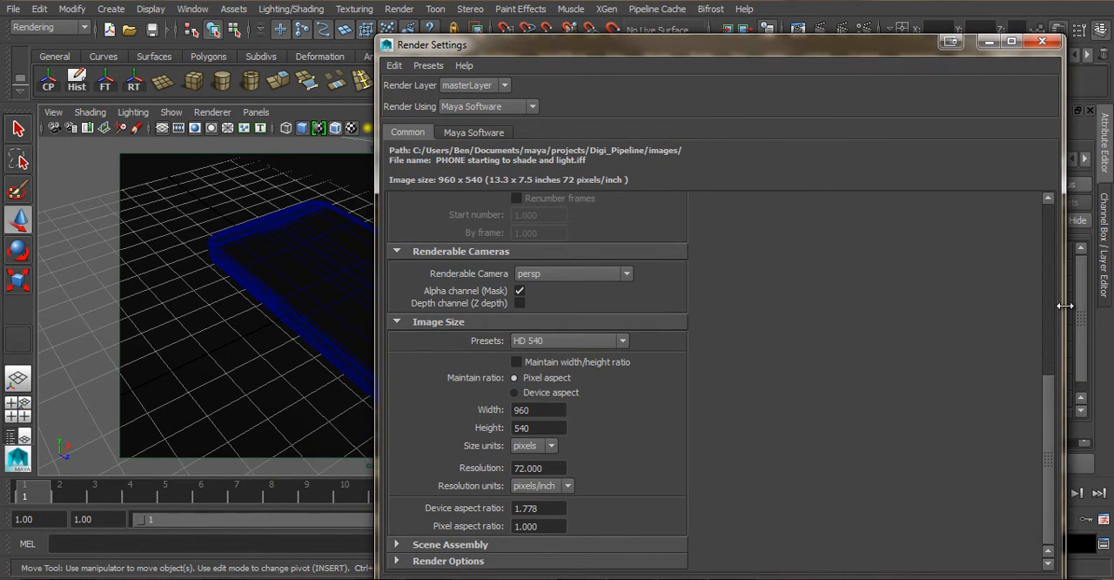
pyautogui.moveTo(1065, 305); pyautogui.dragTo(493, 312)
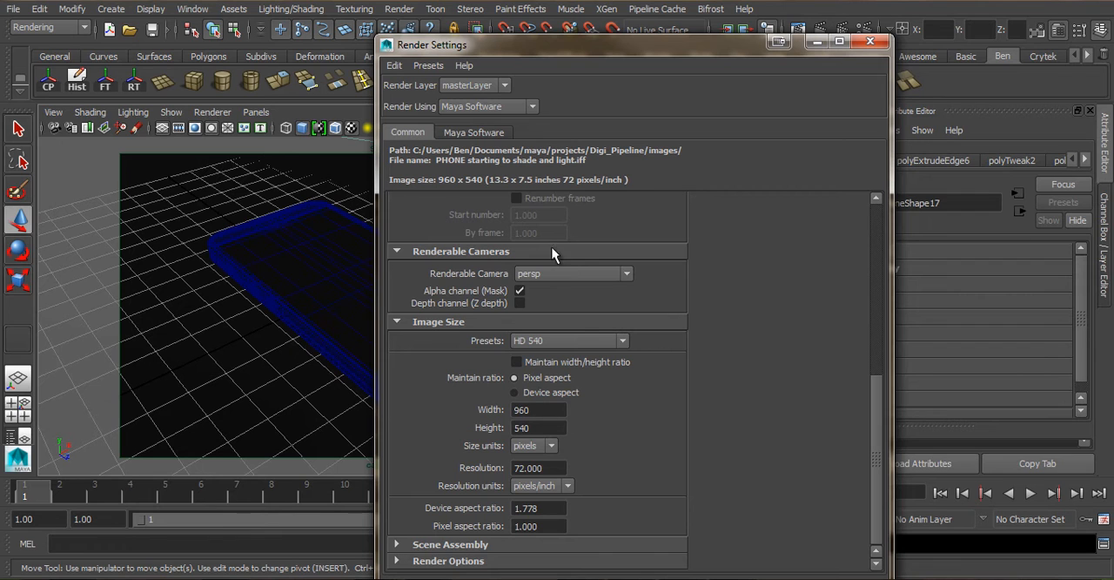
pyautogui.click(556, 340)
pyautogui.click(554, 421)
pyautogui.moveTo(640, 49); pyautogui.dragTo(647, 17)
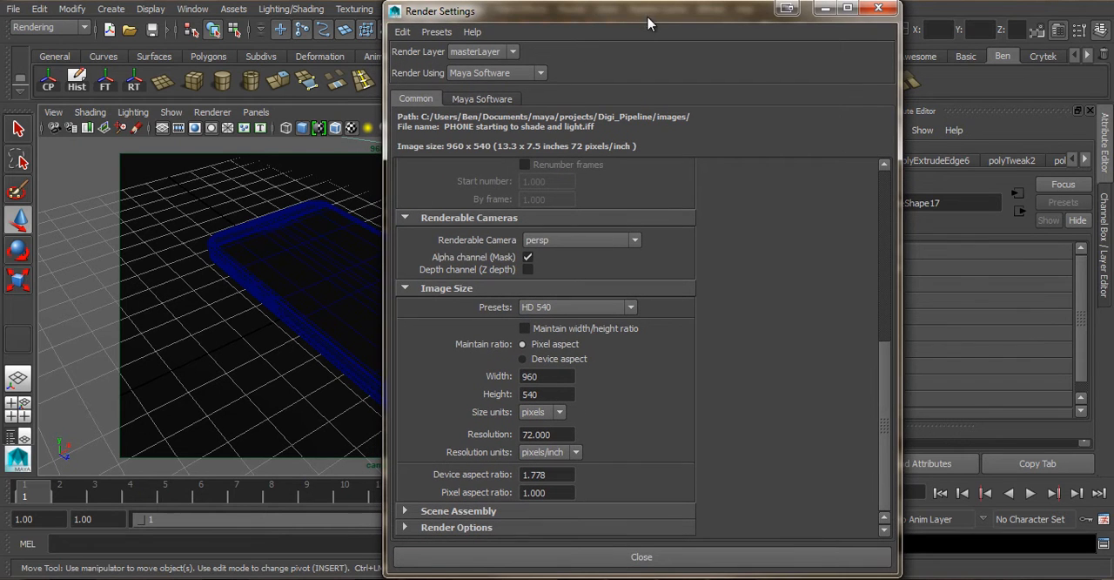
pyautogui.click(878, 10)
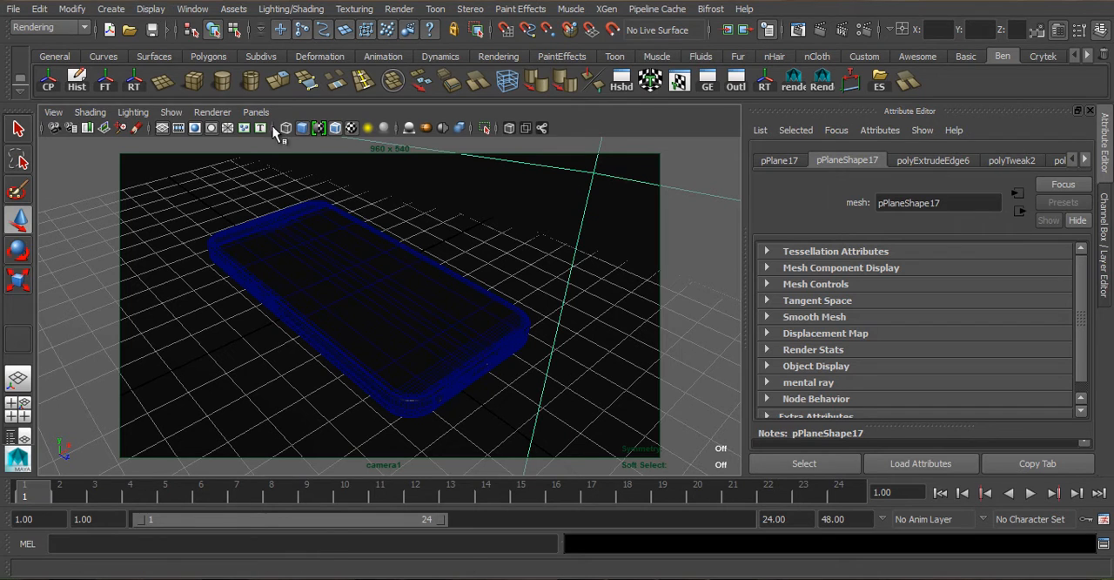
# - Create an area light, raise it above the phone and move it to the phone's near end
pyautogui.click(123, 10)
pyautogui.moveTo(146, 80)
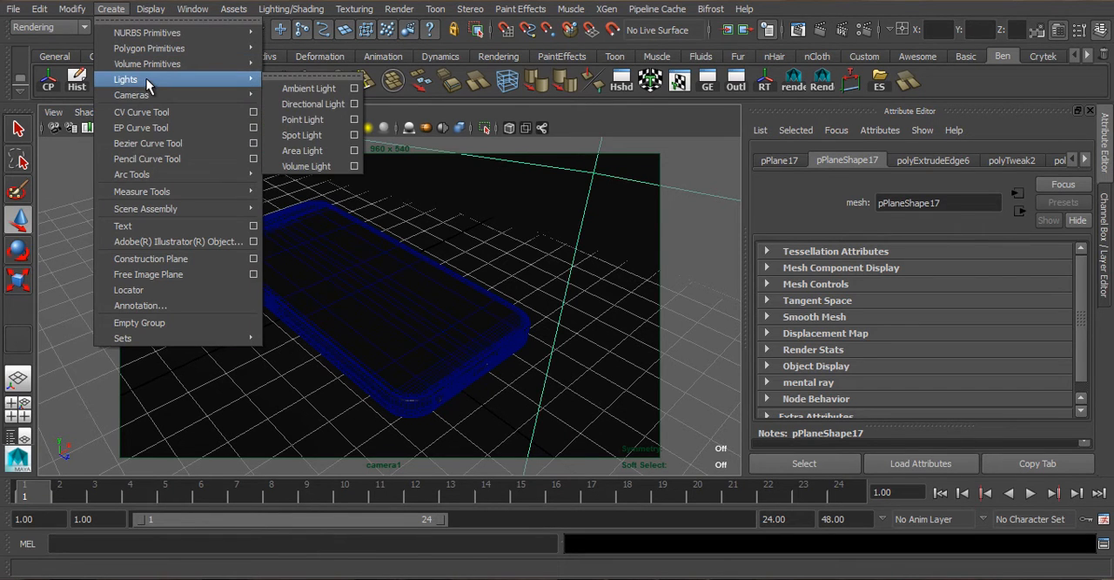
pyautogui.click(334, 153)
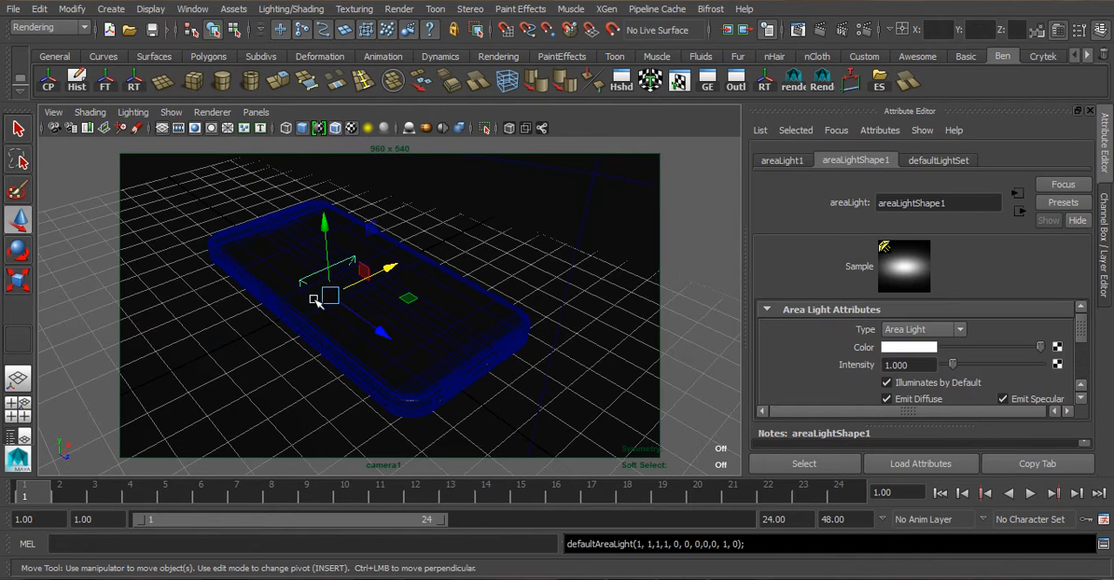
pyautogui.press('w')
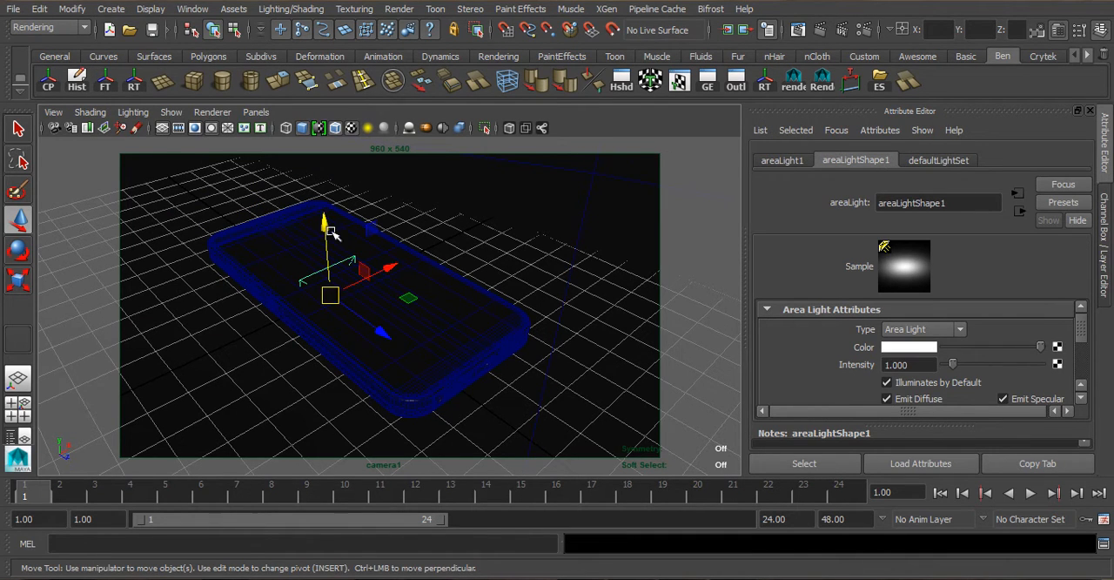
pyautogui.moveTo(328, 226); pyautogui.dragTo(337, 133)
pyautogui.moveTo(372, 242); pyautogui.dragTo(590, 368)
# - Rotate the area light about its vertical axis to about 9.5 degrees
pyautogui.press('e')
pyautogui.moveTo(522, 374); pyautogui.dragTo(472, 335)
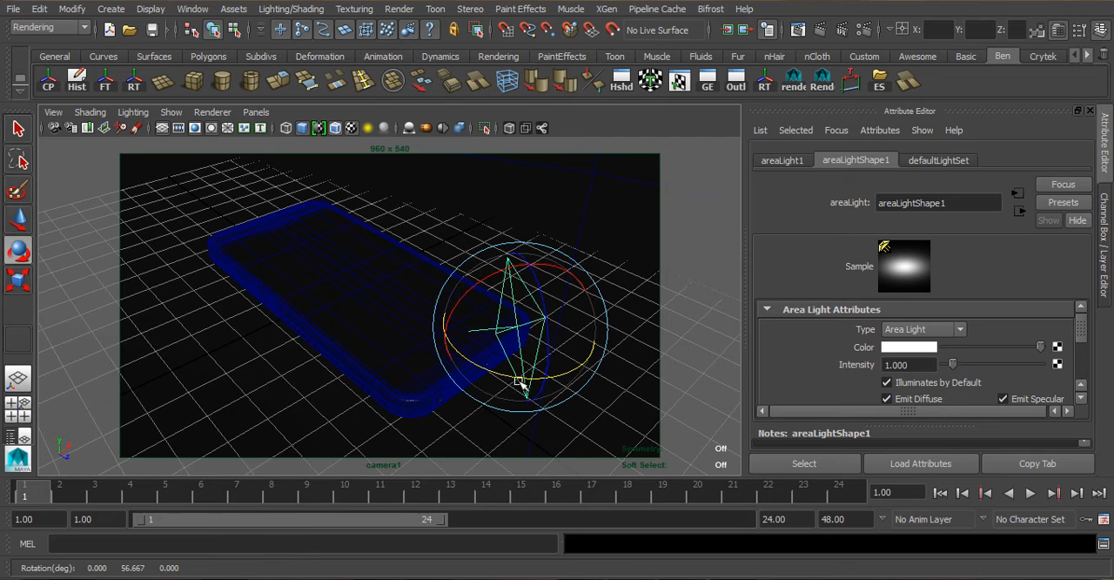
pyautogui.moveTo(498, 376); pyautogui.dragTo(368, 410)
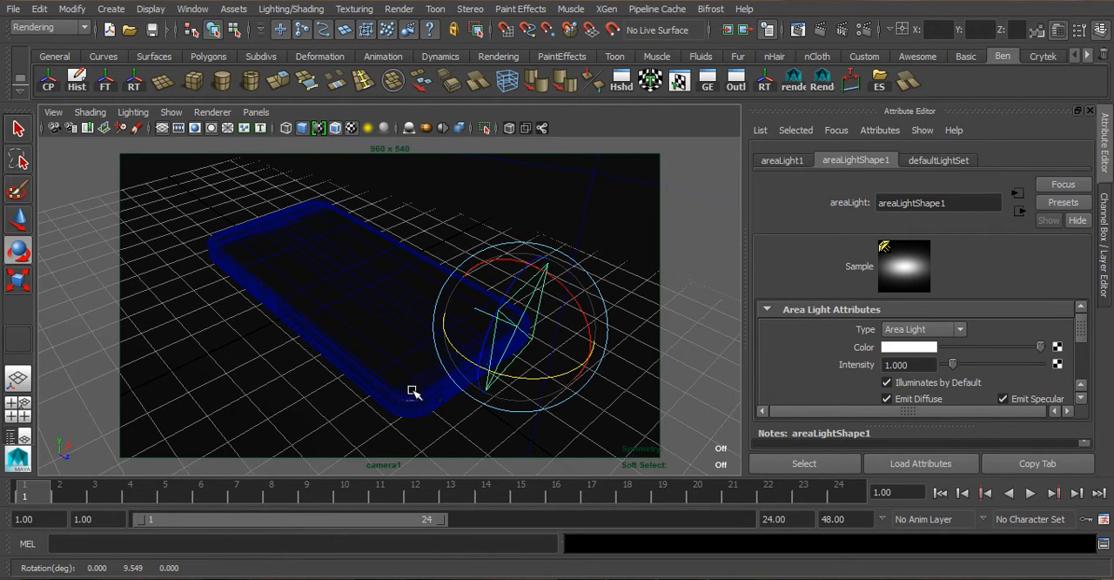
# - Replace the top view with the perspective view, look over the camera and light placement there, and return to the camera1 view
pyautogui.press('space')
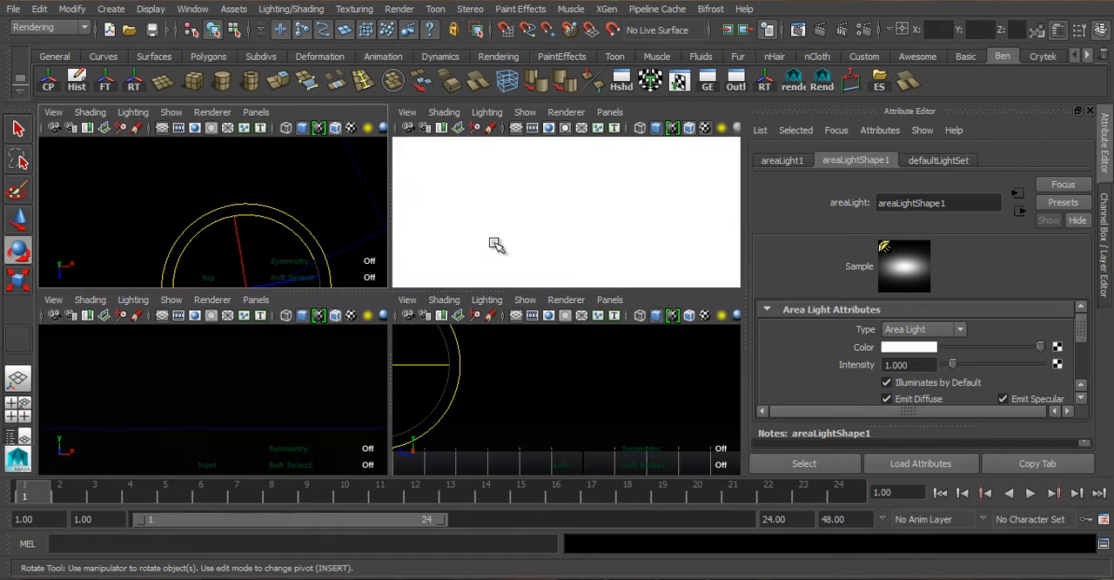
pyautogui.click(256, 113)
pyautogui.moveTo(287, 126)
pyautogui.click(418, 145)
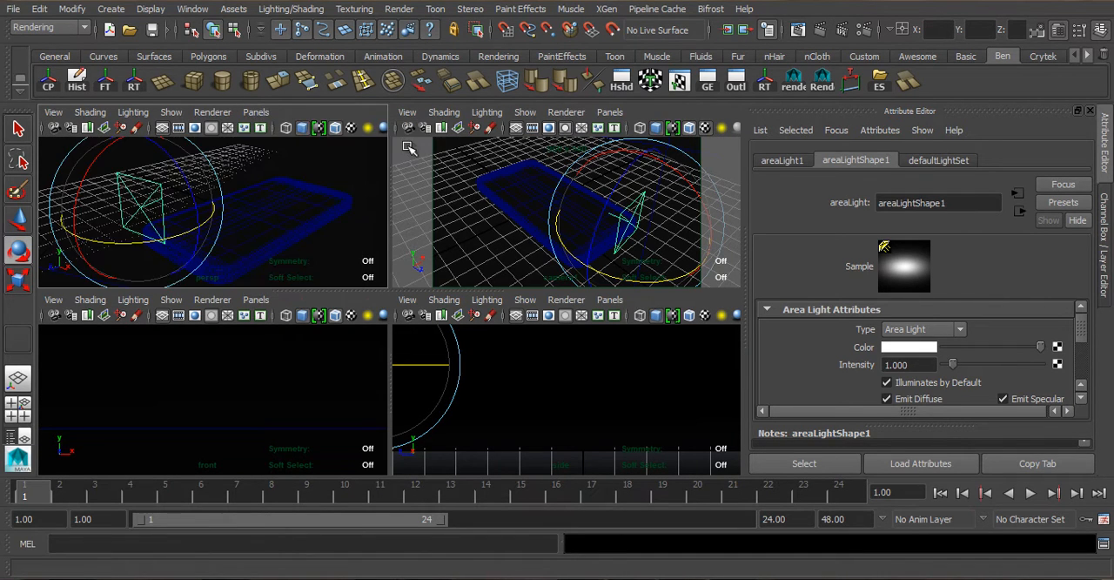
pyautogui.press('space')
pyautogui.moveTo(290, 301)
pyautogui.keyDown('alt'); pyautogui.mouseDown()
pyautogui.moveTo(340, 306)
pyautogui.moveTo(305, 311)
pyautogui.mouseUp(); pyautogui.keyUp('alt')
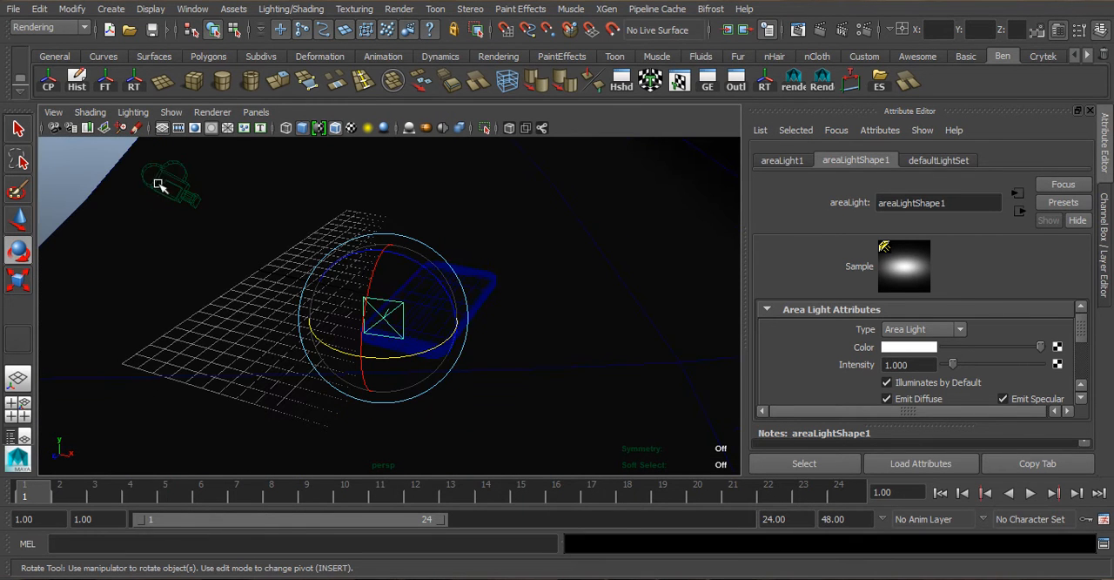
pyautogui.press('space')
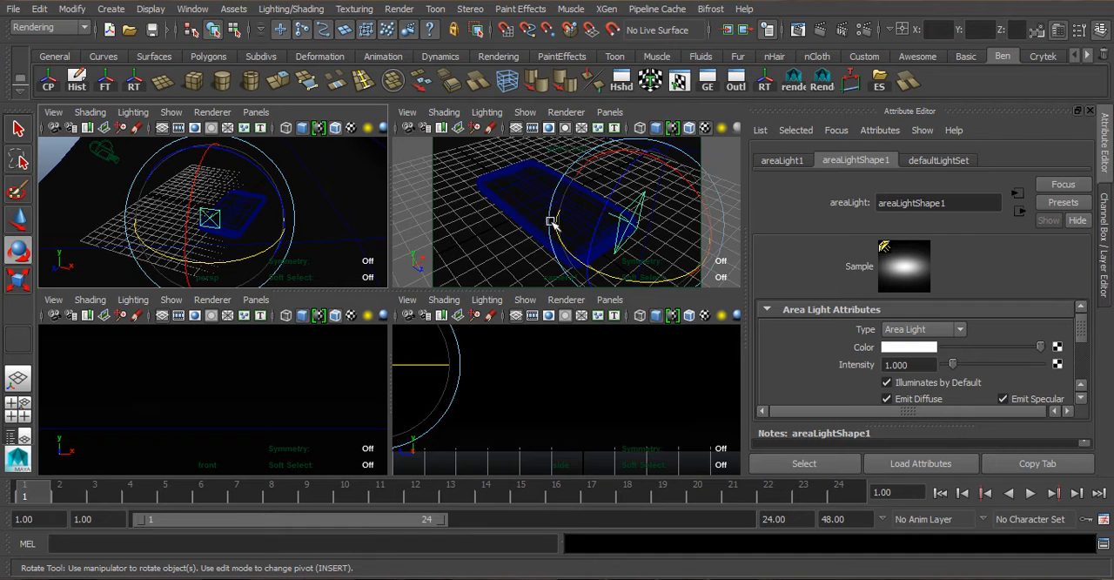
pyautogui.press('space')
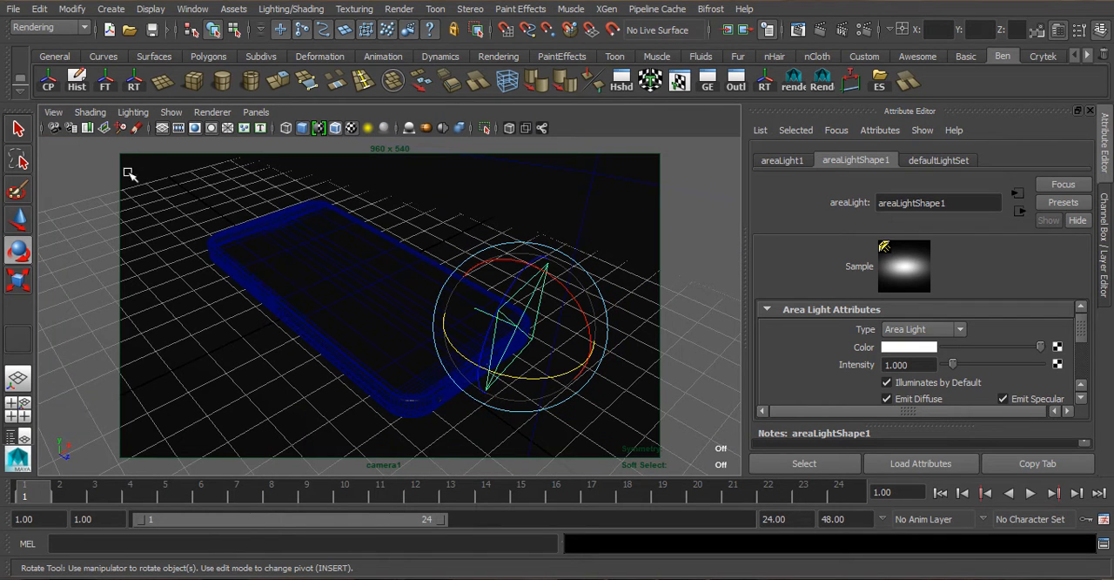
# - Save the current camera1 framing as a bookmark named MainView
pyautogui.click(54, 111)
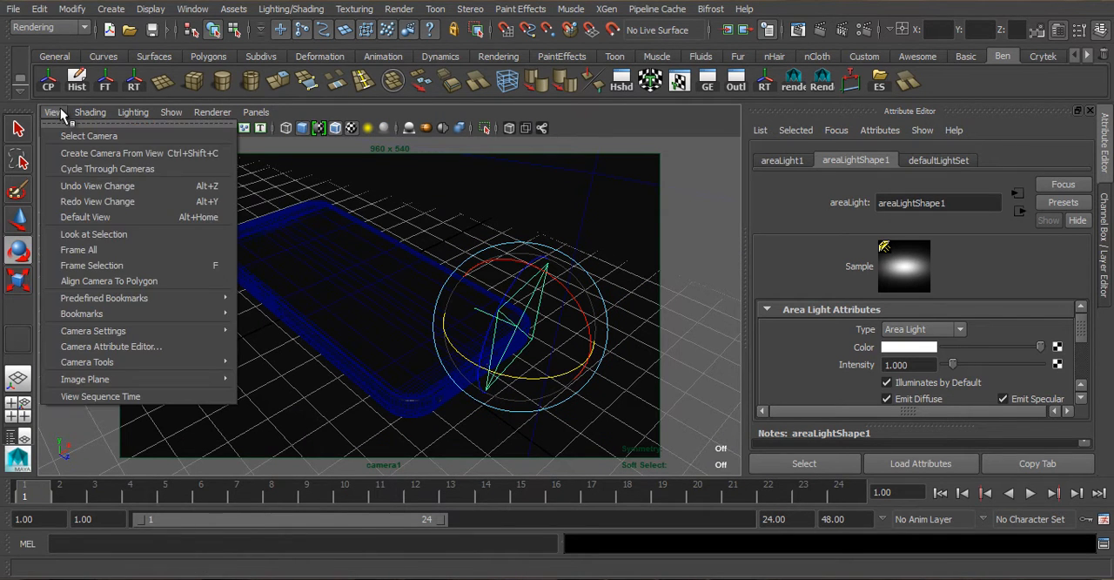
pyautogui.moveTo(156, 315)
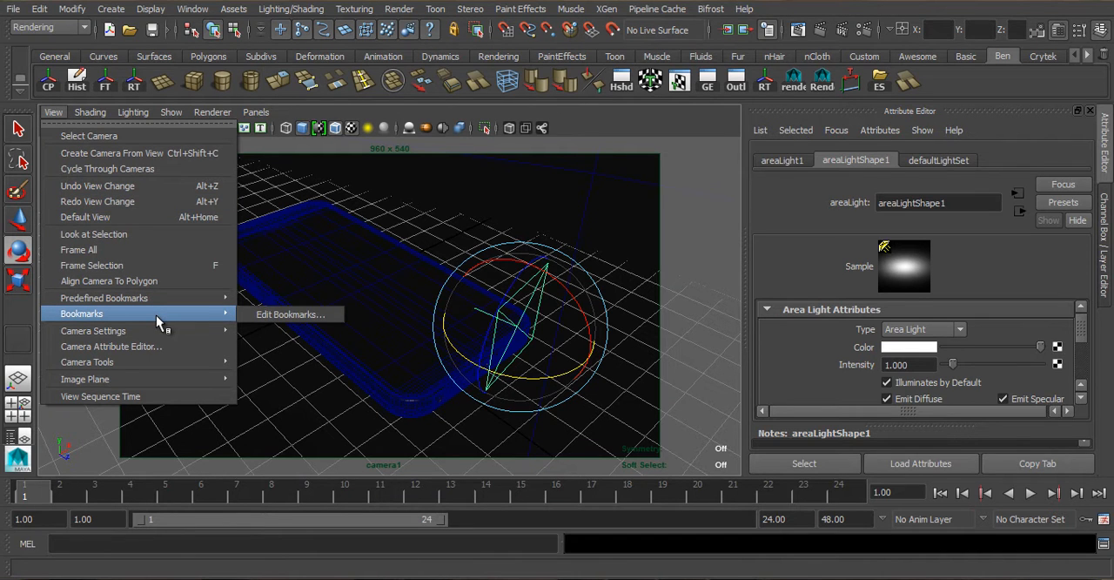
pyautogui.click(283, 314)
pyautogui.moveTo(531, 193); pyautogui.dragTo(721, 128)
pyautogui.click(725, 374)
pyautogui.doubleClick(724, 324)
pyautogui.write('MainView')
pyautogui.press('Return')
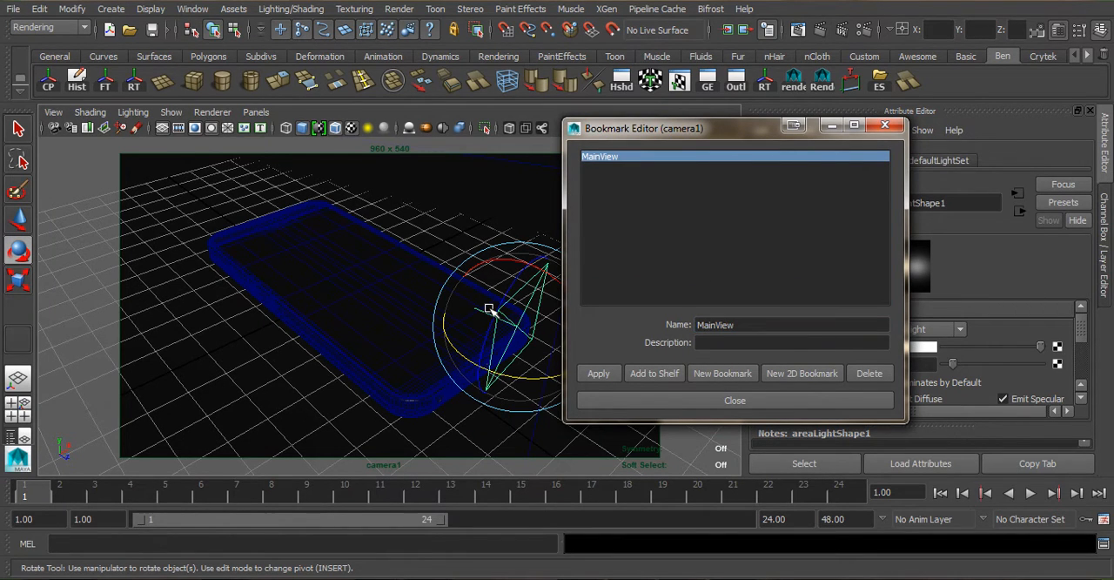
pyautogui.click(723, 399)
# - Orbit the camera away to test the bookmark and restore the MainView framing
pyautogui.keyDown('alt'); pyautogui.moveTo(521, 332); pyautogui.dragTo(360, 294); pyautogui.keyUp('alt')
pyautogui.scroll(4, 399, 303)
pyautogui.scroll(-2, 360, 294)
pyautogui.keyDown('alt'); pyautogui.moveTo(362, 296); pyautogui.dragTo(435, 281, button='middle'); pyautogui.keyUp('alt')
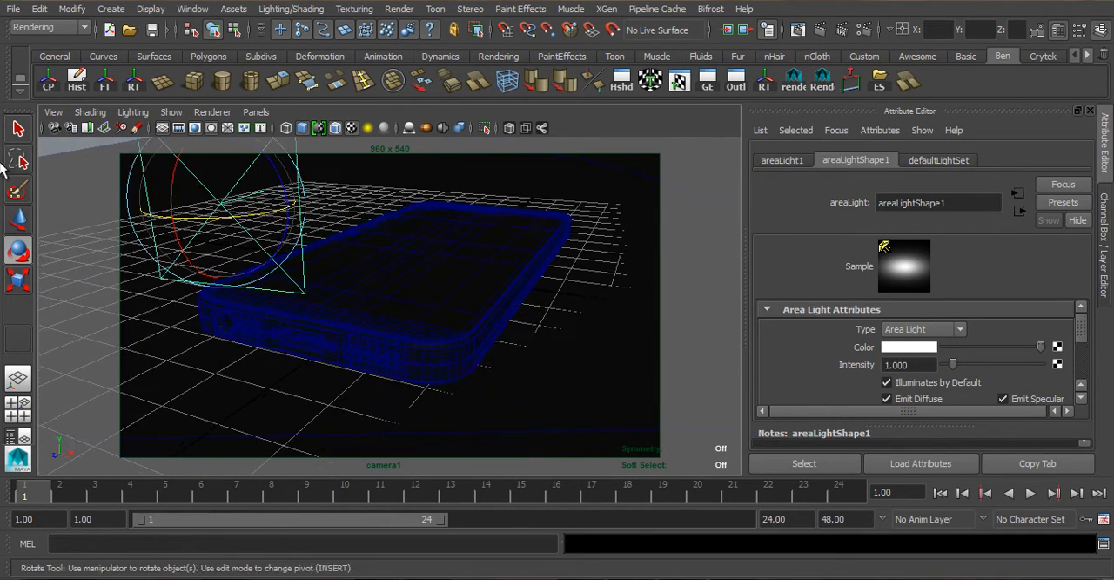
pyautogui.click(53, 112)
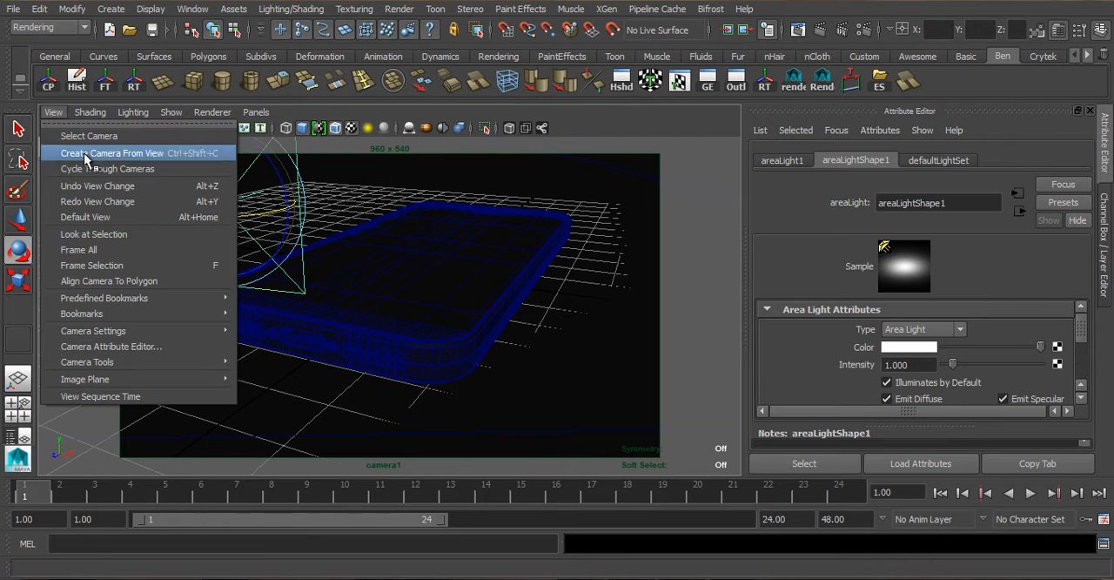
pyautogui.moveTo(180, 307)
pyautogui.click(299, 316)
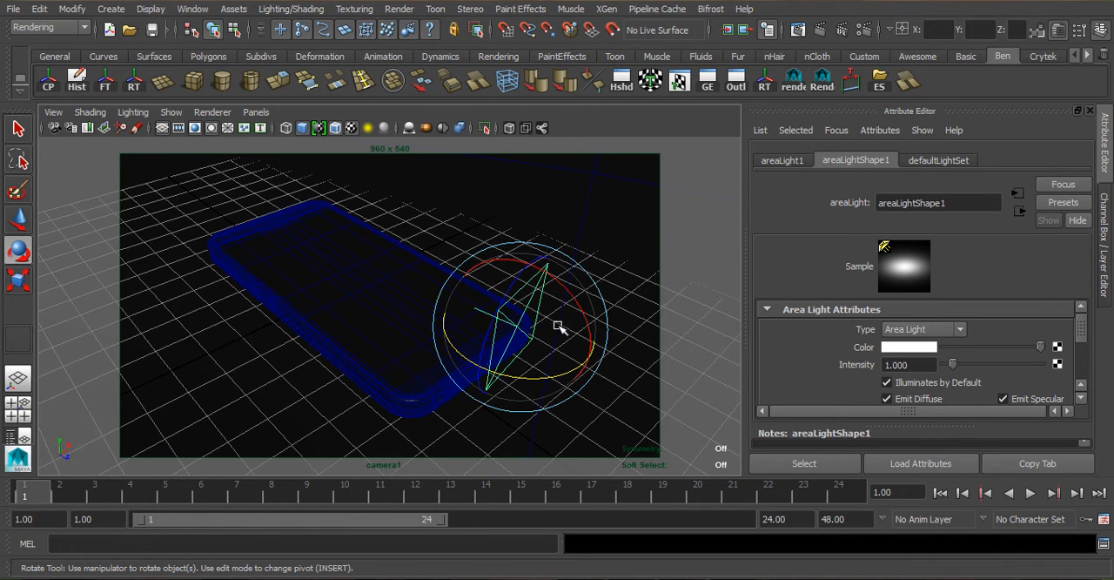
# - Rotate the area light to point downward and raise it high above the phone
pyautogui.press('r')
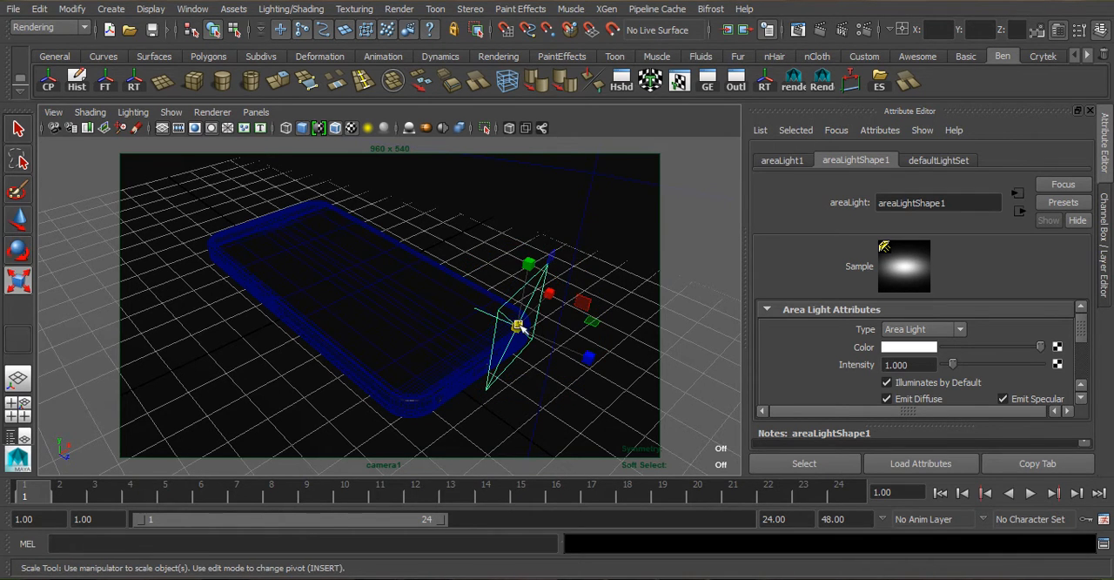
pyautogui.press('e')
pyautogui.moveTo(570, 293); pyautogui.dragTo(548, 324)
pyautogui.press('r')
pyautogui.press('w')
pyautogui.moveTo(531, 261); pyautogui.dragTo(611, 14)
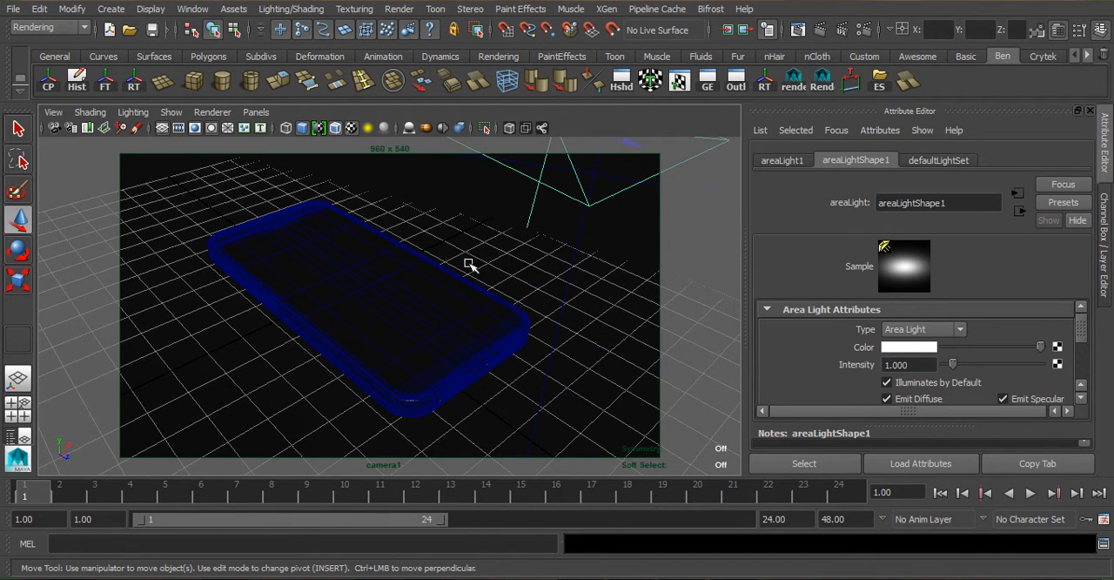
# - Enlarge the area light uniformly, tilt it, and move it across to the far side above the phone
pyautogui.press('r')
pyautogui.keyDown('alt'); pyautogui.moveTo(481, 288); pyautogui.dragTo(530, 264); pyautogui.keyUp('alt')
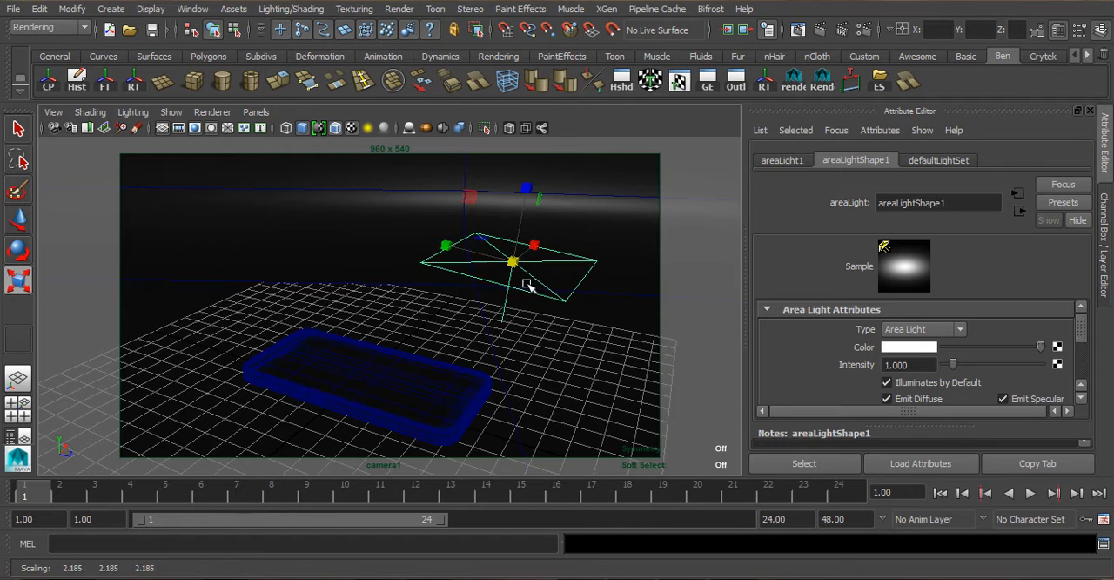
pyautogui.keyDown('alt'); pyautogui.moveTo(490, 321); pyautogui.dragTo(499, 313); pyautogui.keyUp('alt')
pyautogui.press('e')
pyautogui.moveTo(589, 179); pyautogui.dragTo(592, 218)
pyautogui.press('w')
pyautogui.moveTo(626, 249); pyautogui.dragTo(270, 134)
# - Fine-tune the area light's tilt and place it above the phone at about -1.345, 6.903, -0.974
pyautogui.press('r')
pyautogui.press('w')
pyautogui.moveTo(343, 182)
pyautogui.mouseDown()
pyautogui.moveTo(395, 209)
pyautogui.moveTo(348, 182)
pyautogui.mouseUp()
pyautogui.press('e')
pyautogui.moveTo(256, 182); pyautogui.dragTo(244, 209)
pyautogui.press('w')
pyautogui.moveTo(299, 156); pyautogui.dragTo(299, 183)
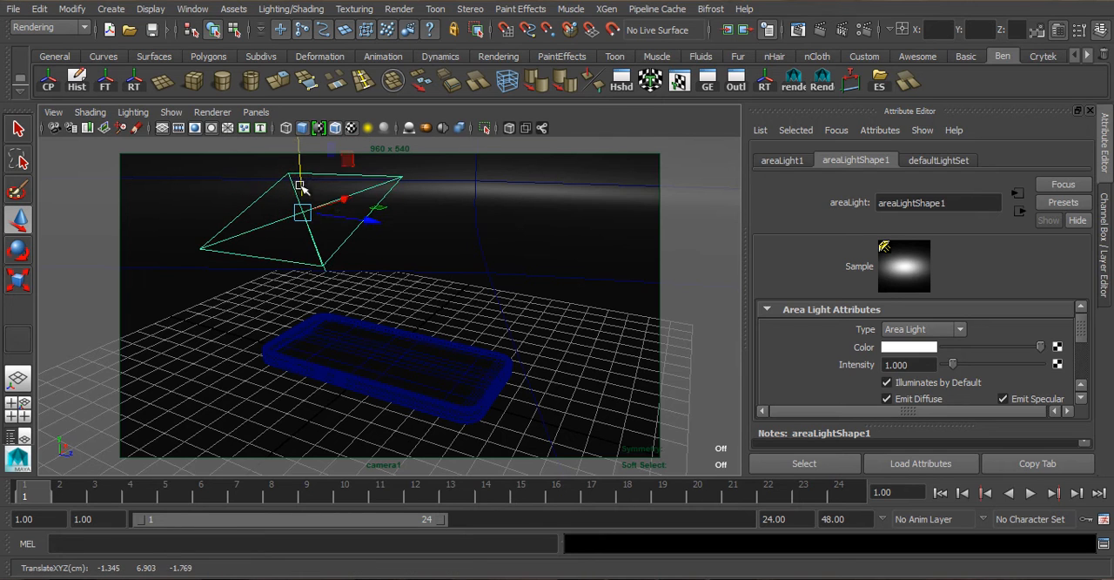
pyautogui.moveTo(371, 221); pyautogui.dragTo(387, 227)
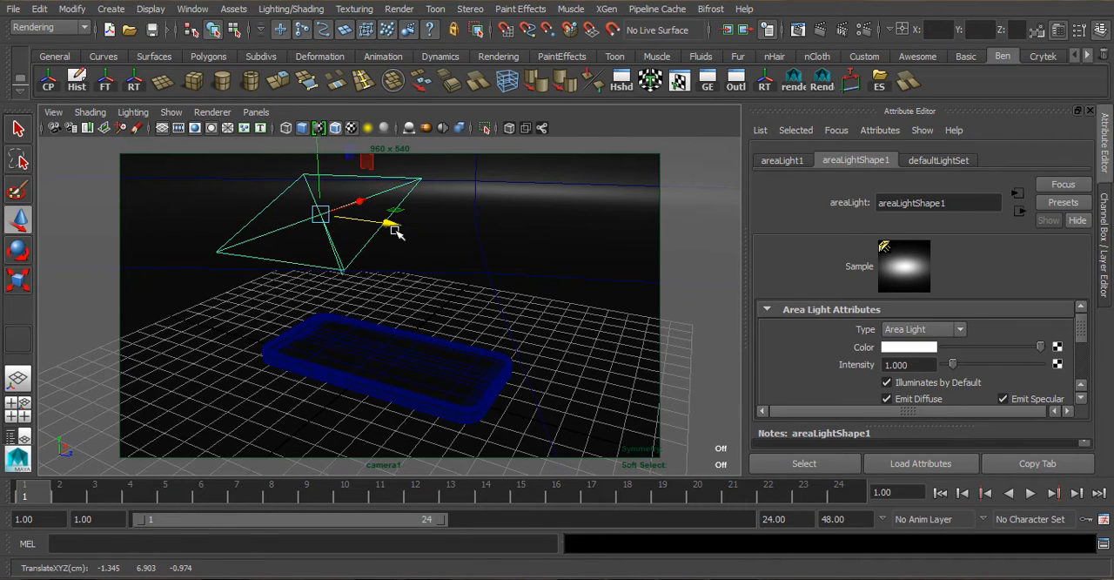
# - Duplicate the area light, angle the copy toward the phone, and place it on the opposite side at about -1.345, 5.526, 9.558
pyautogui.hotkey('ctrl', 'd')
pyautogui.moveTo(623, 275); pyautogui.dragTo(646, 278, button='middle')
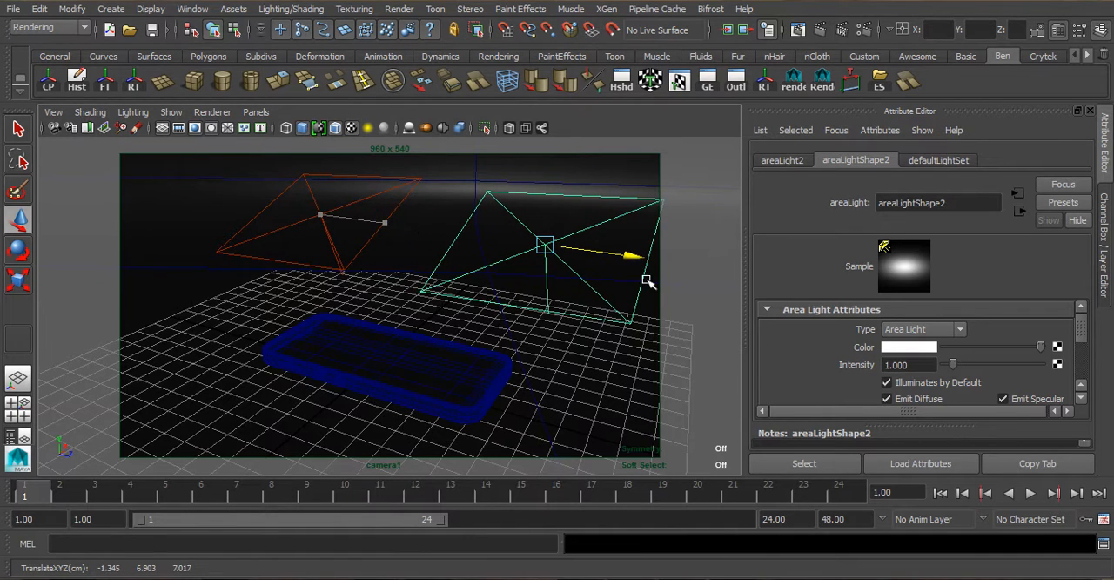
pyautogui.press('e')
pyautogui.moveTo(605, 195); pyautogui.dragTo(505, 212)
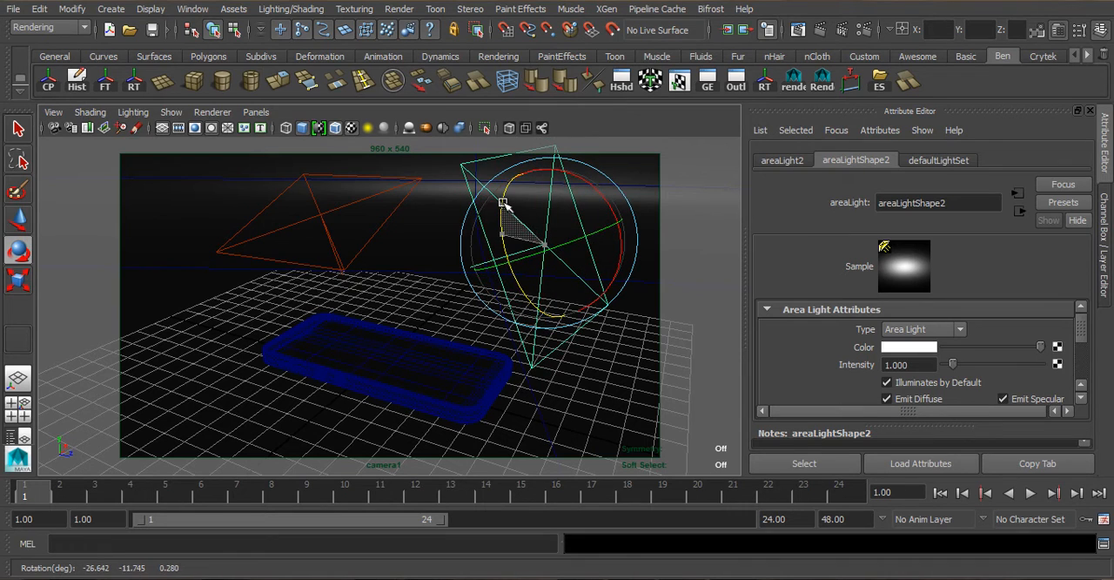
pyautogui.press('w')
pyautogui.moveTo(555, 172); pyautogui.dragTo(552, 219)
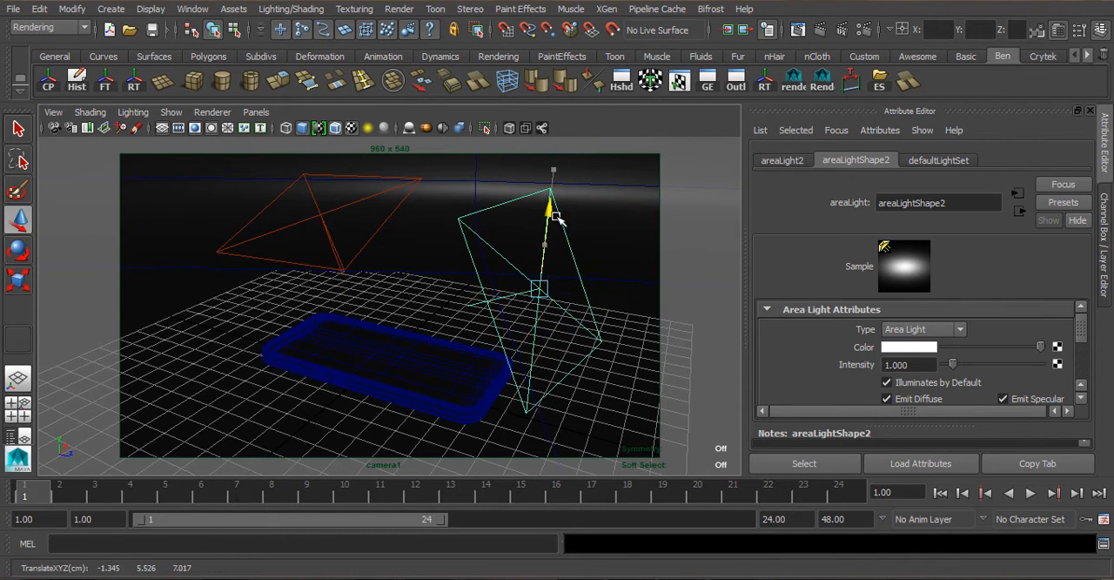
pyautogui.moveTo(607, 299); pyautogui.dragTo(755, 321)
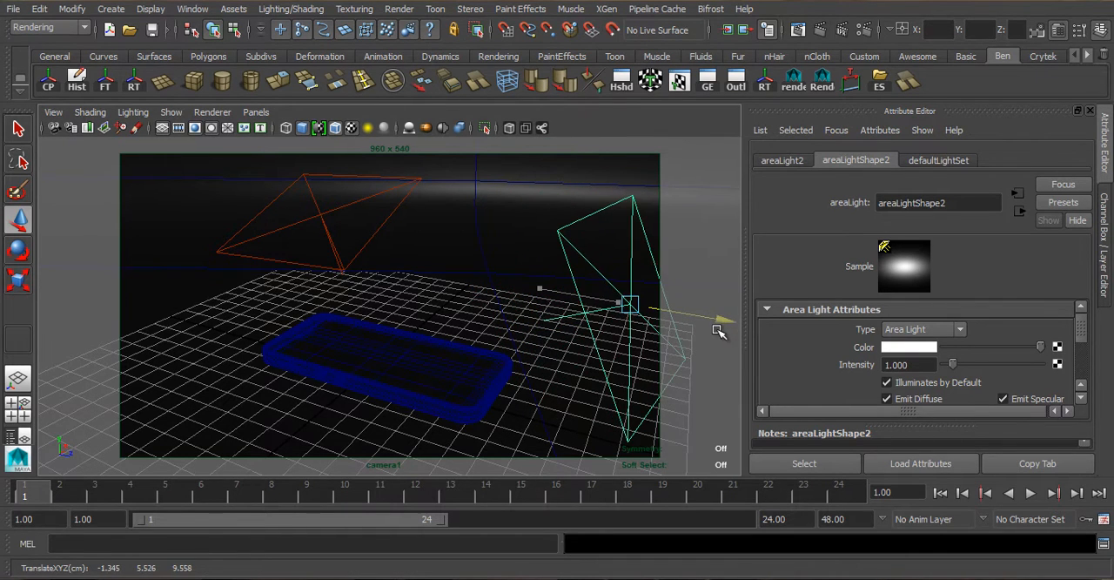
# - Darken the color of the first area light to a mid grey
pyautogui.click(320, 215)
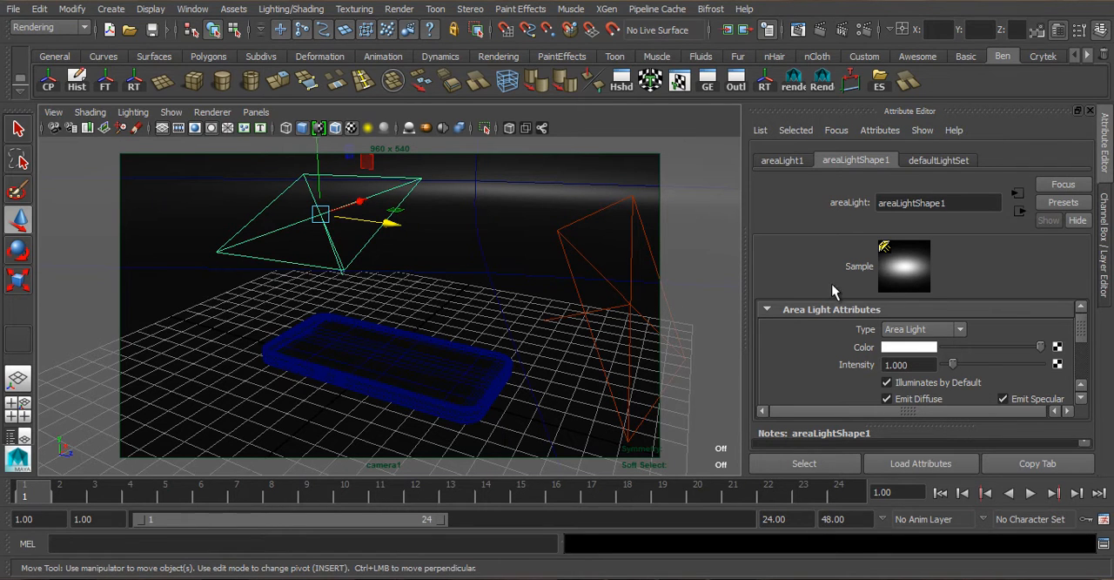
pyautogui.scroll(-1, 1014, 361)
pyautogui.scroll(-1, 1016, 366)
pyautogui.scroll(1, 1016, 366)
pyautogui.scroll(2, 888, 372)
pyautogui.moveTo(1040, 347); pyautogui.dragTo(999, 352)
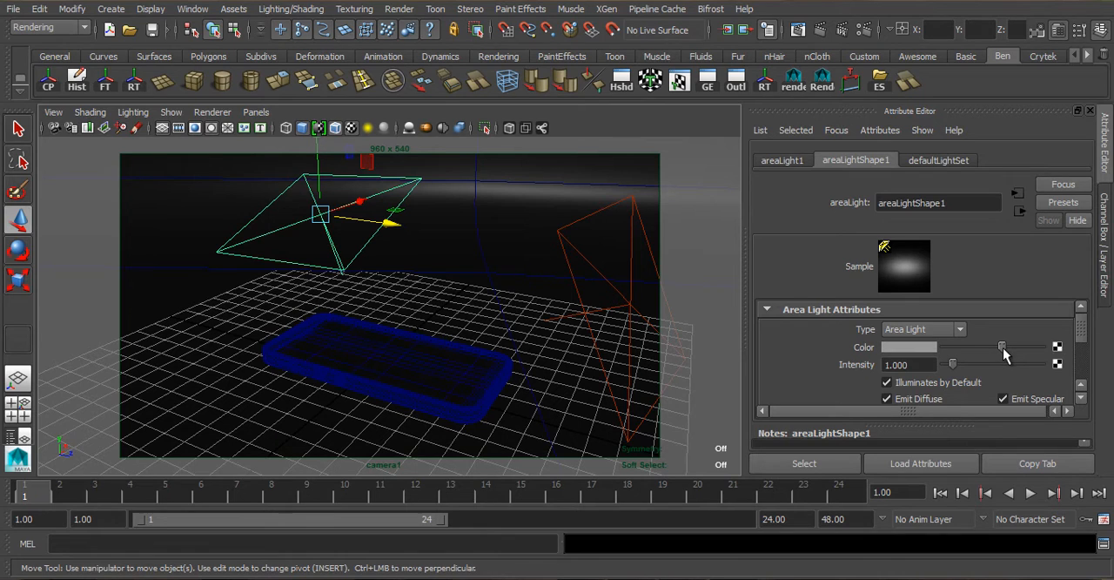
pyautogui.moveTo(1003, 351); pyautogui.dragTo(1006, 355)
pyautogui.click(623, 300)
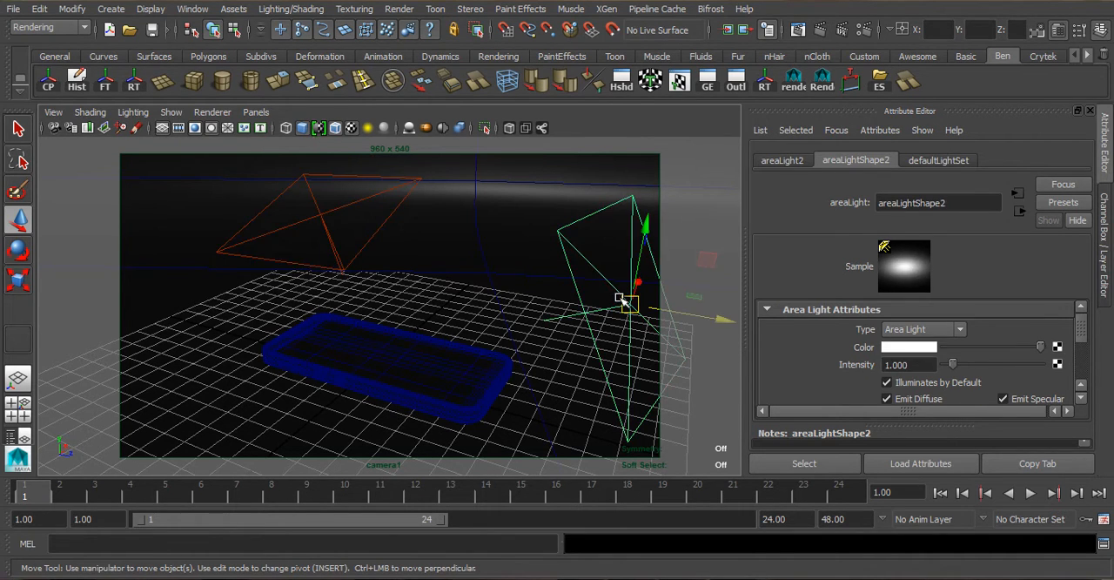
# - Duplicate the grey area light, rotate the copy to face more downward, and raise it above the original
pyautogui.click(315, 221)
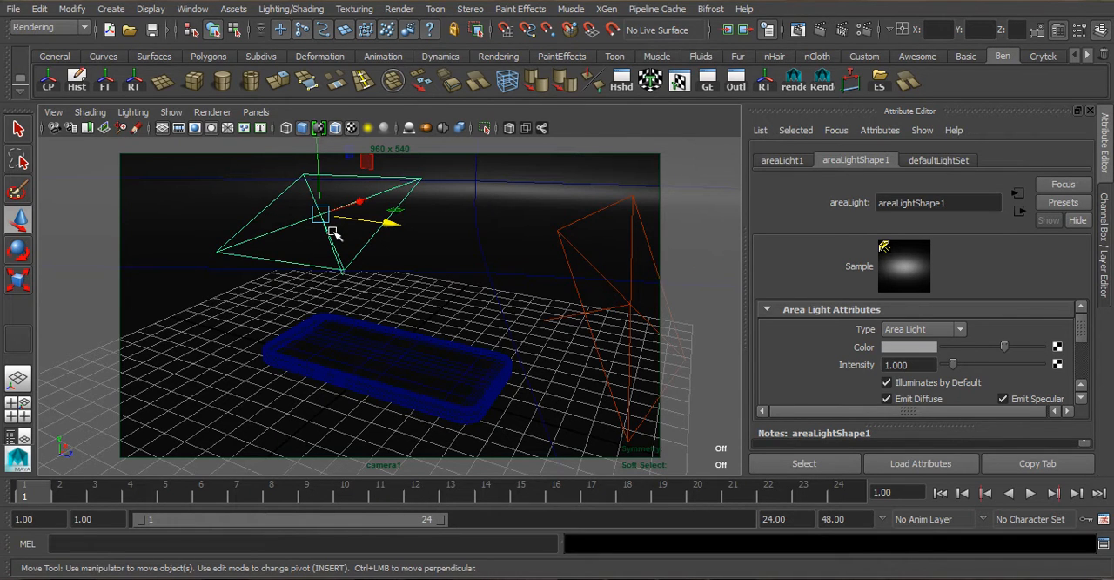
pyautogui.scroll(-3, 395, 319)
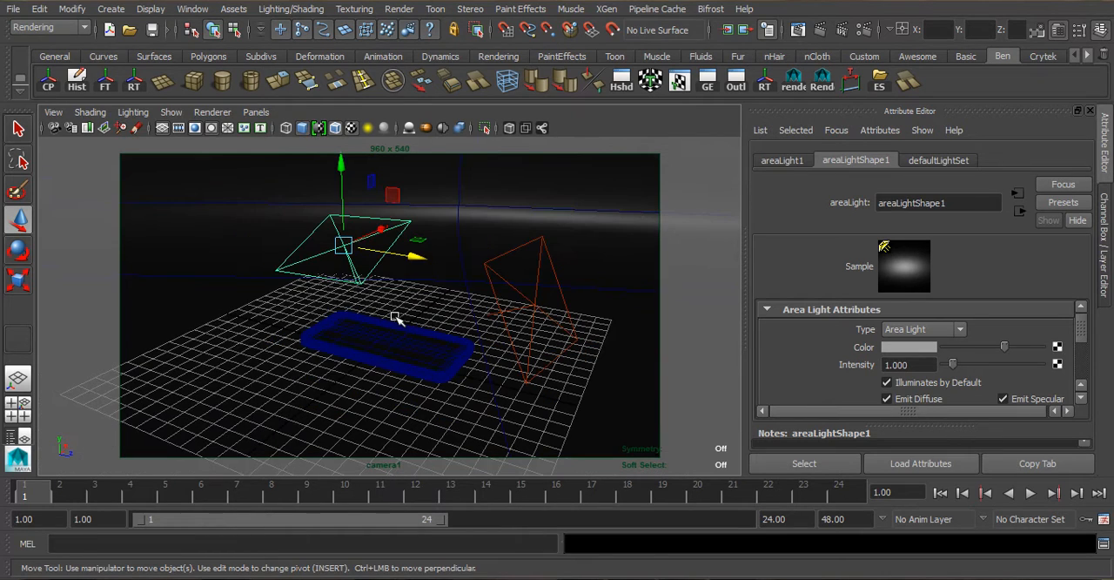
pyautogui.hotkey('ctrl', 'd')
pyautogui.press('e')
pyautogui.moveTo(294, 223); pyautogui.dragTo(323, 189)
pyautogui.press('w')
pyautogui.moveTo(376, 230); pyautogui.dragTo(402, 152)
# - Level the third area light and center it high above the phone
pyautogui.click(480, 213)
pyautogui.keyDown('alt'); pyautogui.moveTo(474, 229); pyautogui.dragTo(374, 228); pyautogui.keyUp('alt')
pyautogui.press('e')
pyautogui.moveTo(509, 153); pyautogui.dragTo(514, 155)
pyautogui.press('w')
pyautogui.moveTo(525, 216); pyautogui.dragTo(466, 215)
pyautogui.moveTo(405, 165); pyautogui.dragTo(406, 154)
pyautogui.keyDown('alt'); pyautogui.moveTo(398, 251); pyautogui.dragTo(484, 237); pyautogui.keyUp('alt')
# - Set the overhead area light's color to a dark blue with hue about 224.5 and saturation about 0.63
pyautogui.click(905, 347)
pyautogui.click(907, 370)
pyautogui.moveTo(839, 389); pyautogui.dragTo(896, 367)
pyautogui.moveTo(855, 410); pyautogui.dragTo(891, 392)
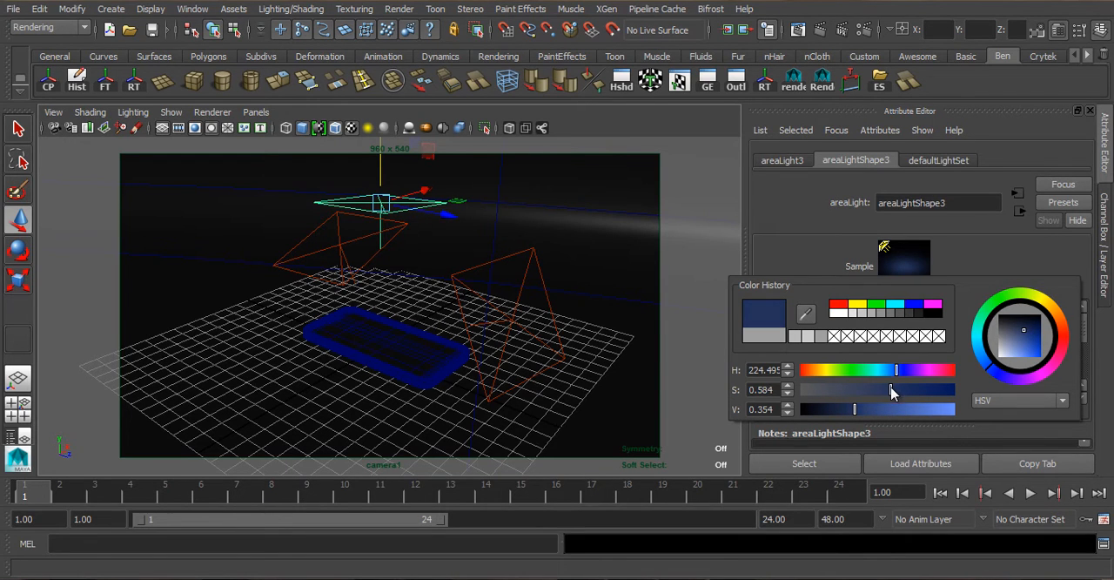
pyautogui.click(843, 416)
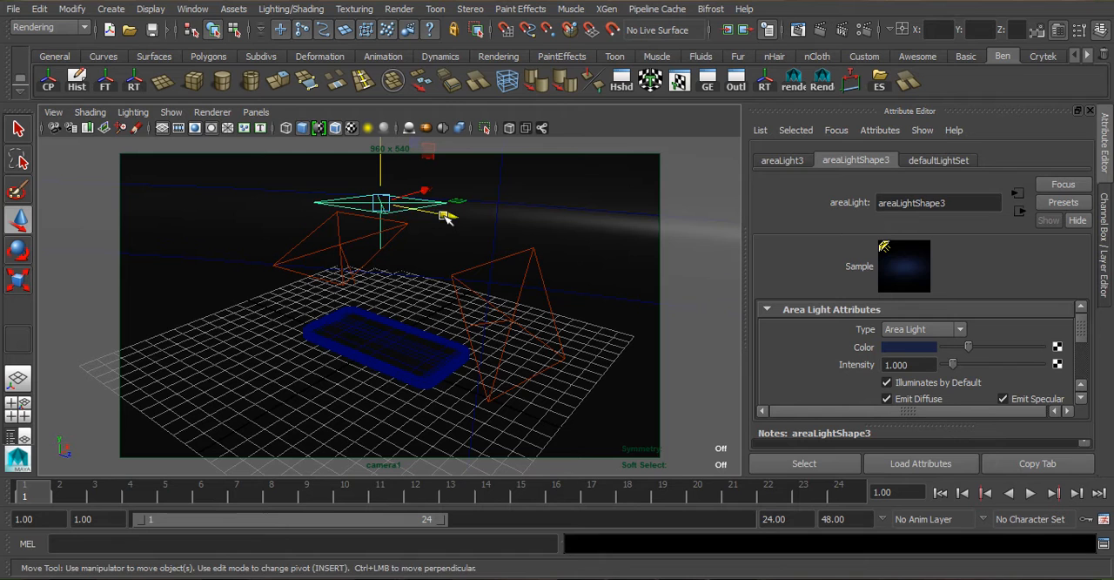
# - Duplicate the blue area light, turn the copy upright toward the phone, and place it low beside the phone's near end
pyautogui.moveTo(467, 219); pyautogui.dragTo(657, 308)
pyautogui.press('e')
pyautogui.moveTo(584, 219); pyautogui.dragTo(555, 306)
pyautogui.press('w')
pyautogui.keyDown('alt'); pyautogui.moveTo(554, 344); pyautogui.dragTo(478, 381); pyautogui.keyUp('alt')
pyautogui.moveTo(513, 437); pyautogui.dragTo(384, 422)
pyautogui.press('r')
pyautogui.press('w')
pyautogui.moveTo(456, 408); pyautogui.dragTo(510, 388)
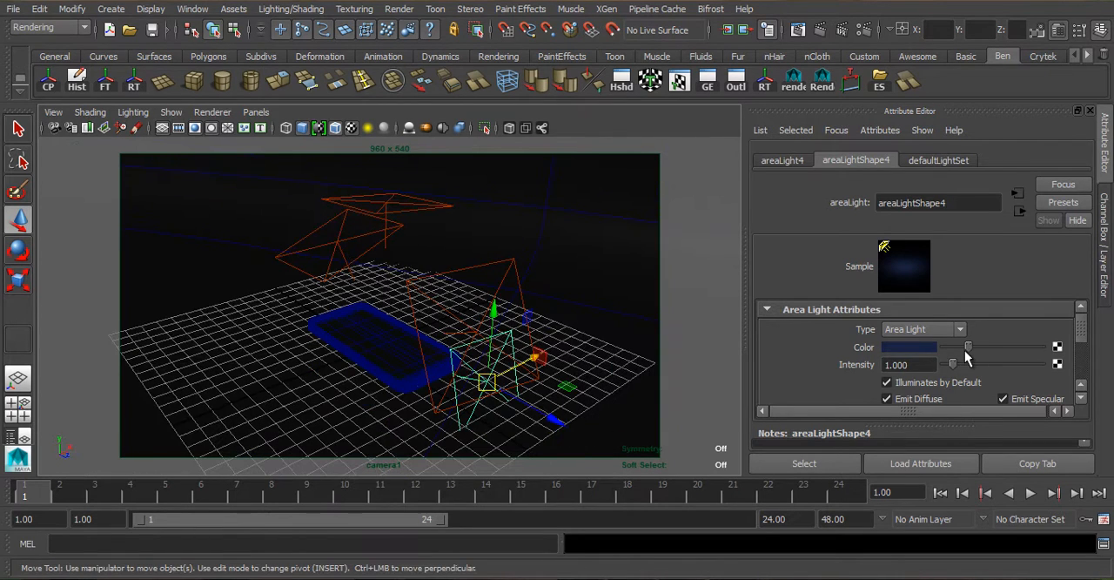
# - Reframe the camera1 view closer on the phone for a test render
pyautogui.keyDown('alt'); pyautogui.moveTo(441, 362); pyautogui.dragTo(452, 367); pyautogui.keyUp('alt')
pyautogui.scroll(4, 418, 324)
pyautogui.keyDown('alt'); pyautogui.moveTo(415, 328); pyautogui.dragTo(399, 323); pyautogui.keyUp('alt')
pyautogui.keyDown('alt'); pyautogui.moveTo(399, 323); pyautogui.dragTo(413, 289, button='middle'); pyautogui.keyUp('alt')
pyautogui.scroll(3, 405, 295)
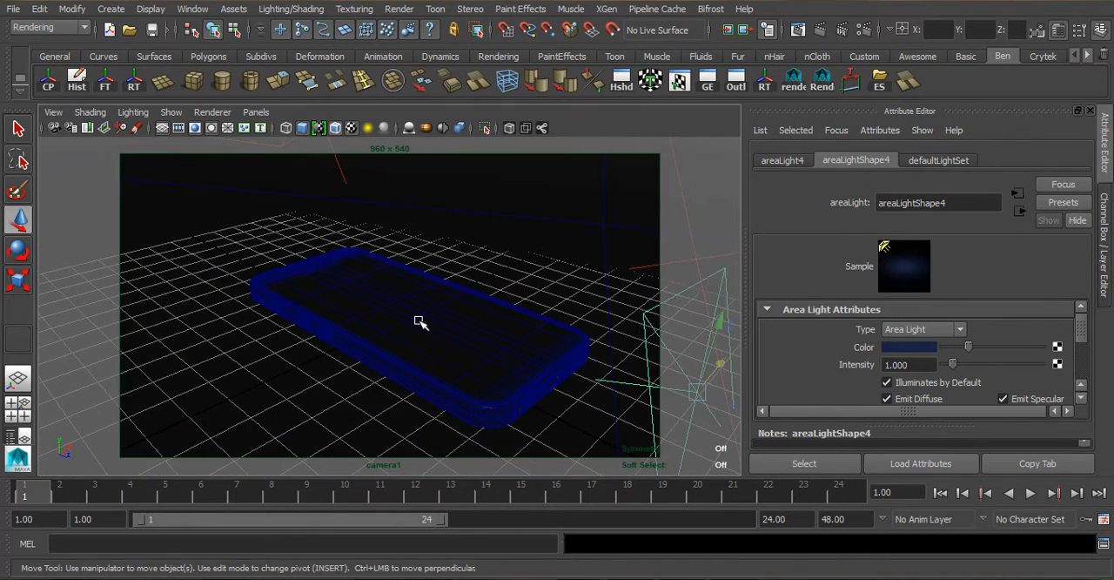
pyautogui.keyDown('alt'); pyautogui.moveTo(404, 308); pyautogui.dragTo(385, 294); pyautogui.keyUp('alt')
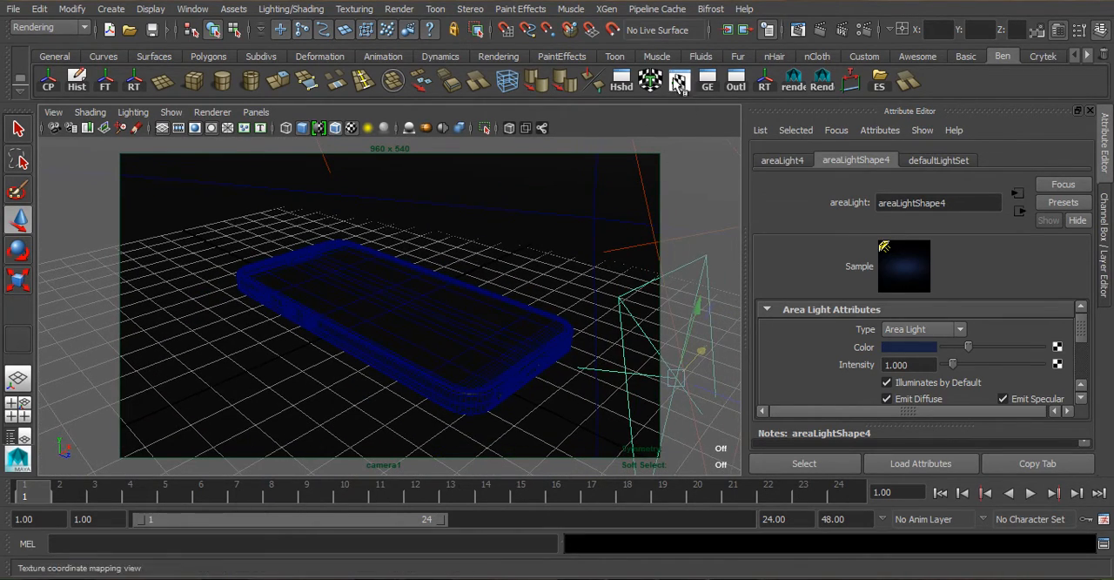
# - Open the Render View, widen it, and set its renderer to mental ray
pyautogui.click(797, 33)
pyautogui.moveTo(708, 289); pyautogui.dragTo(734, 189)
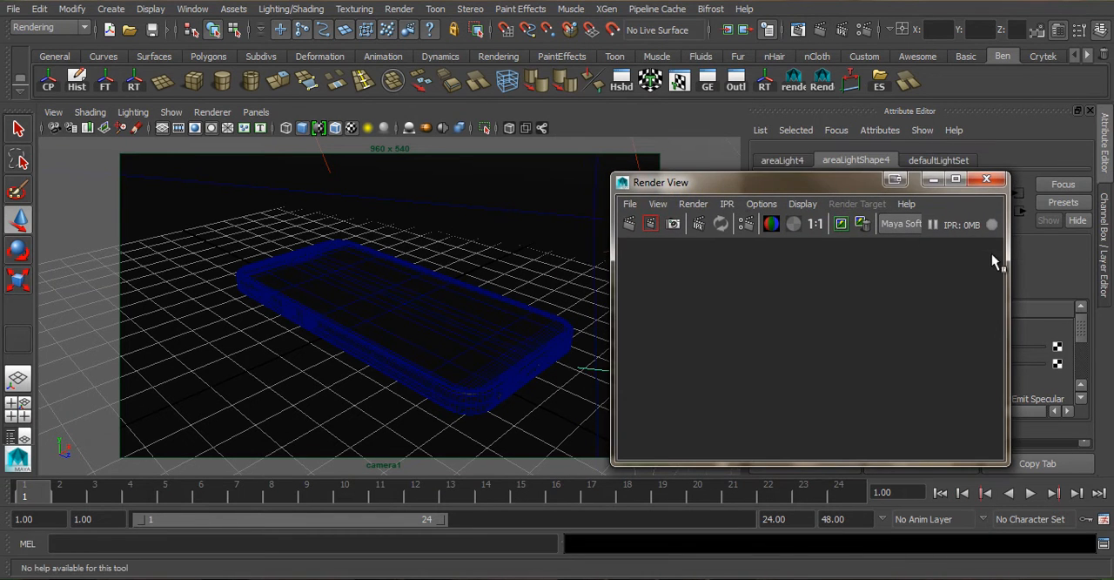
pyautogui.moveTo(1009, 247); pyautogui.dragTo(1087, 247)
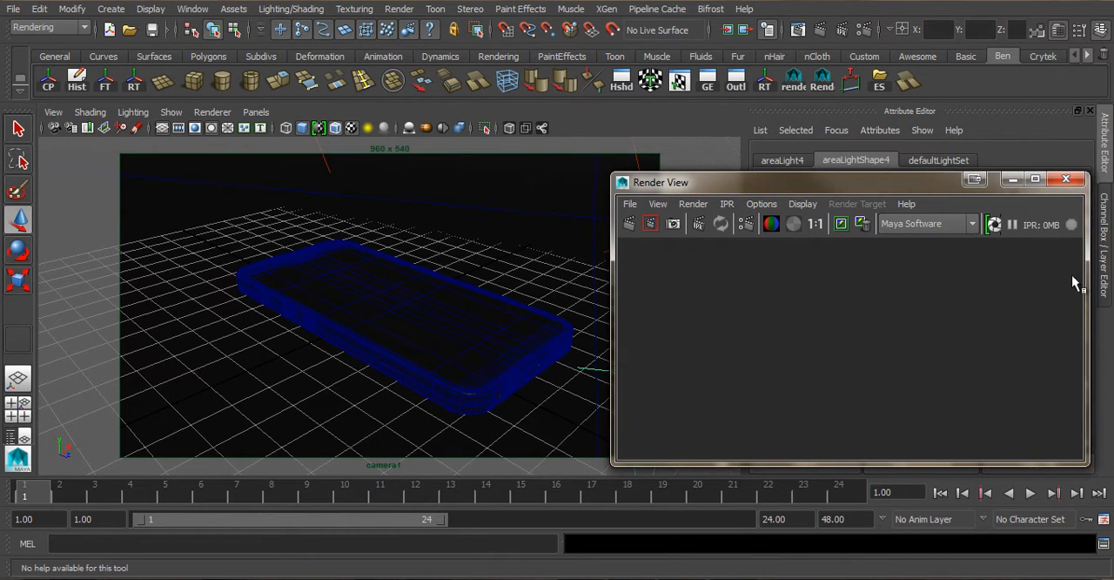
pyautogui.click(961, 228)
pyautogui.click(900, 273)
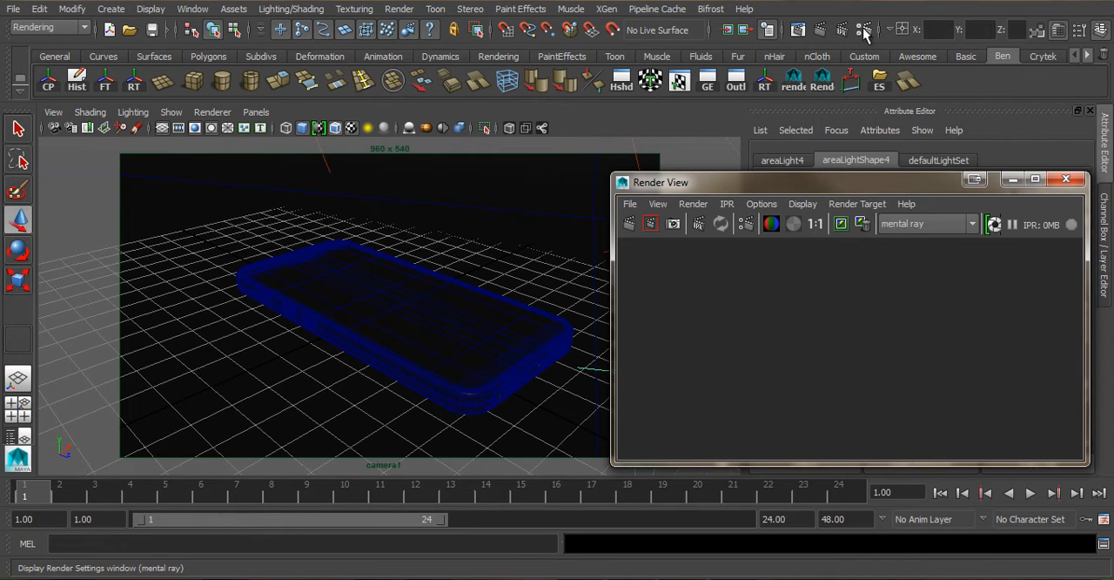
# - Open the Render Settings, choose mental ray as the renderer, and set the image format to TIFF (tif)
pyautogui.click(857, 32)
pyautogui.moveTo(567, 13); pyautogui.dragTo(626, 14)
pyautogui.click(567, 72)
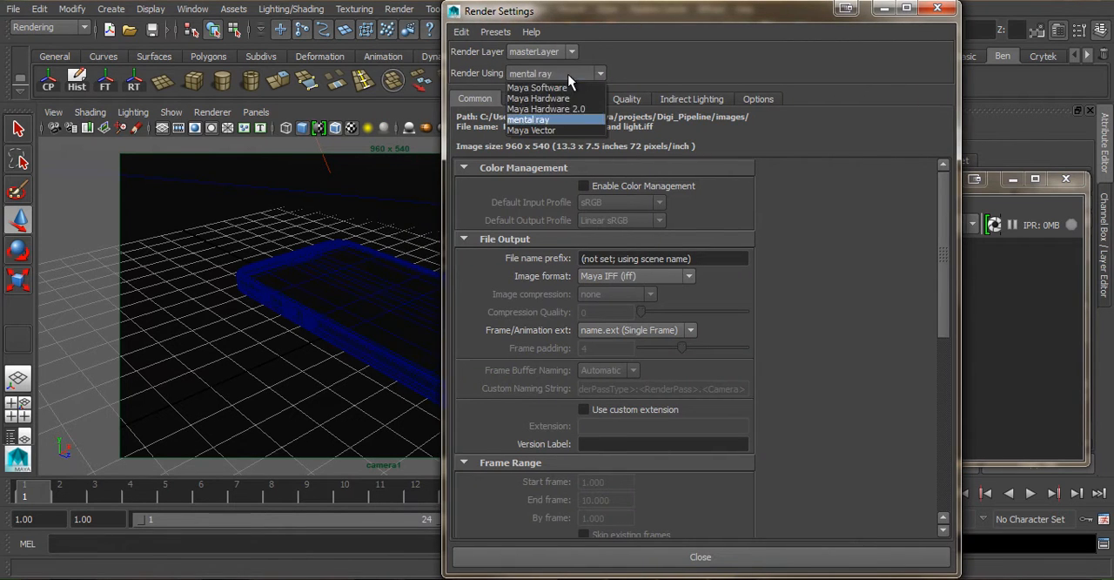
pyautogui.click(549, 119)
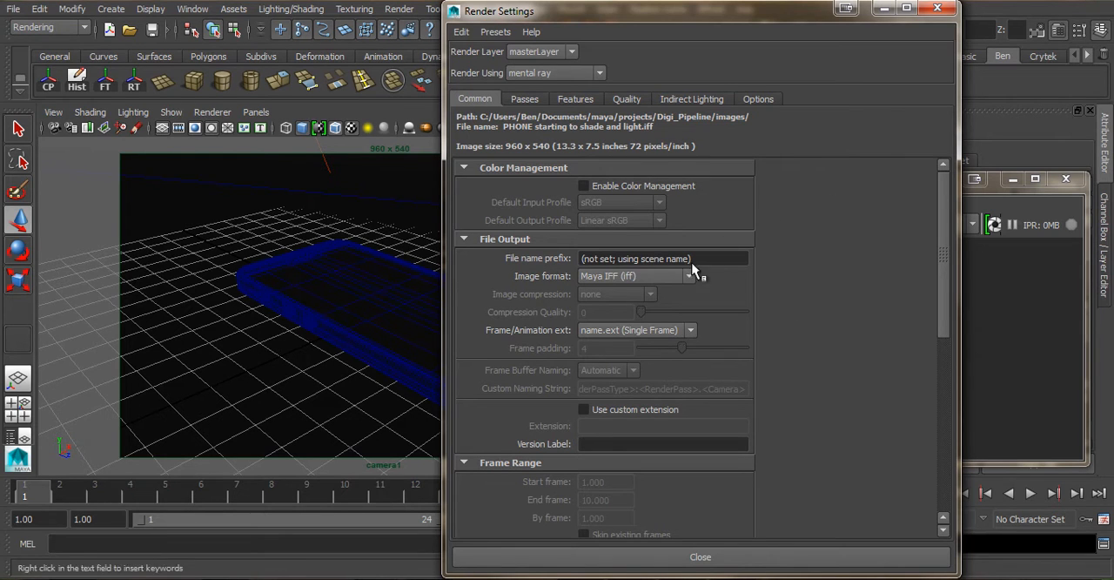
pyautogui.click(642, 275)
pyautogui.click(664, 325)
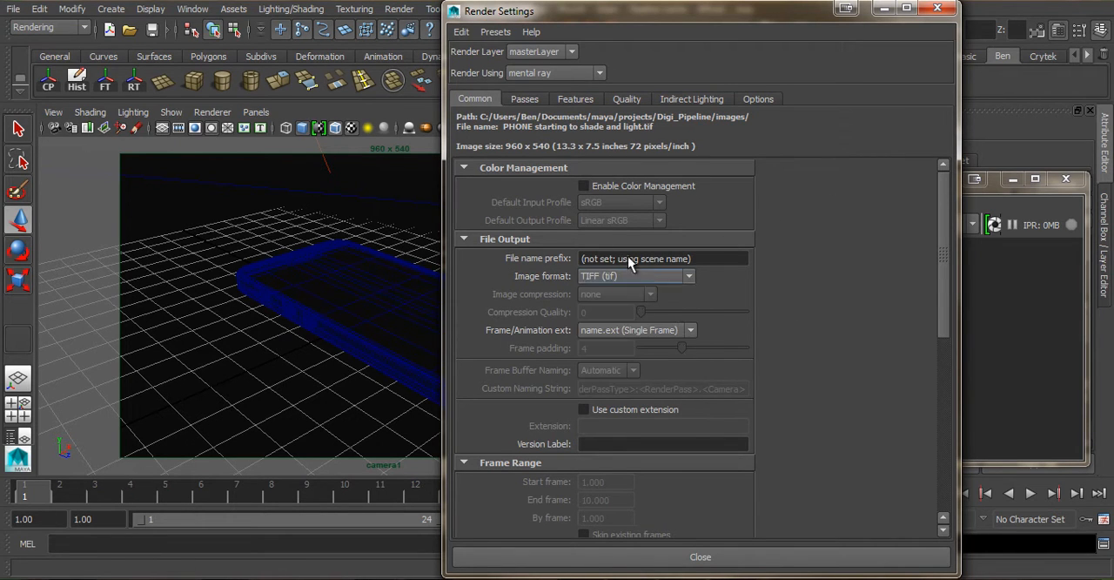
# - Make camera1 the renderable camera and close the Render Settings
pyautogui.scroll(-5, 737, 369)
pyautogui.click(595, 439)
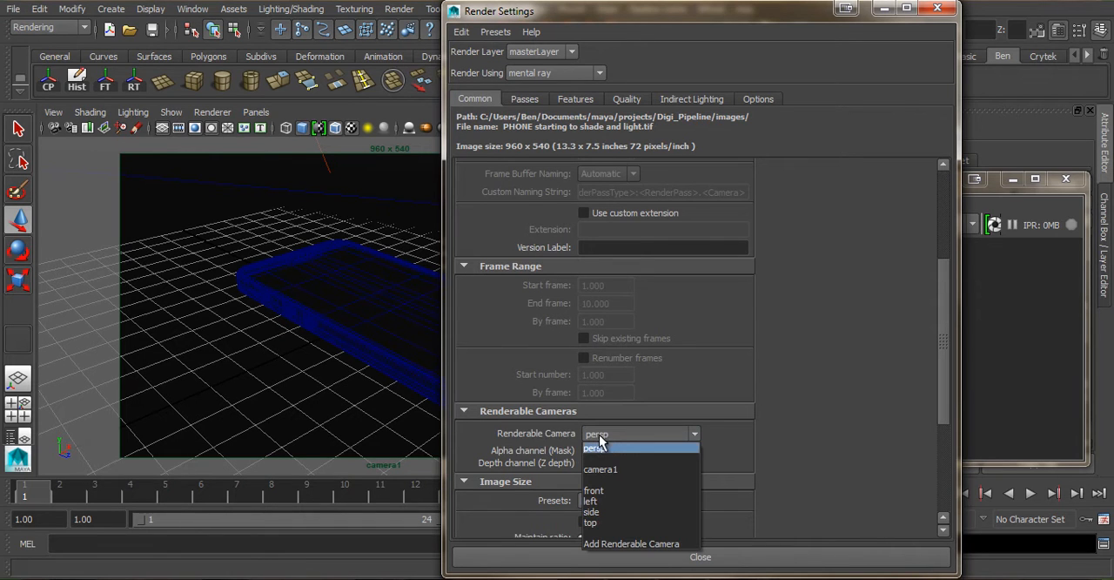
pyautogui.click(620, 478)
pyautogui.scroll(-3, 793, 390)
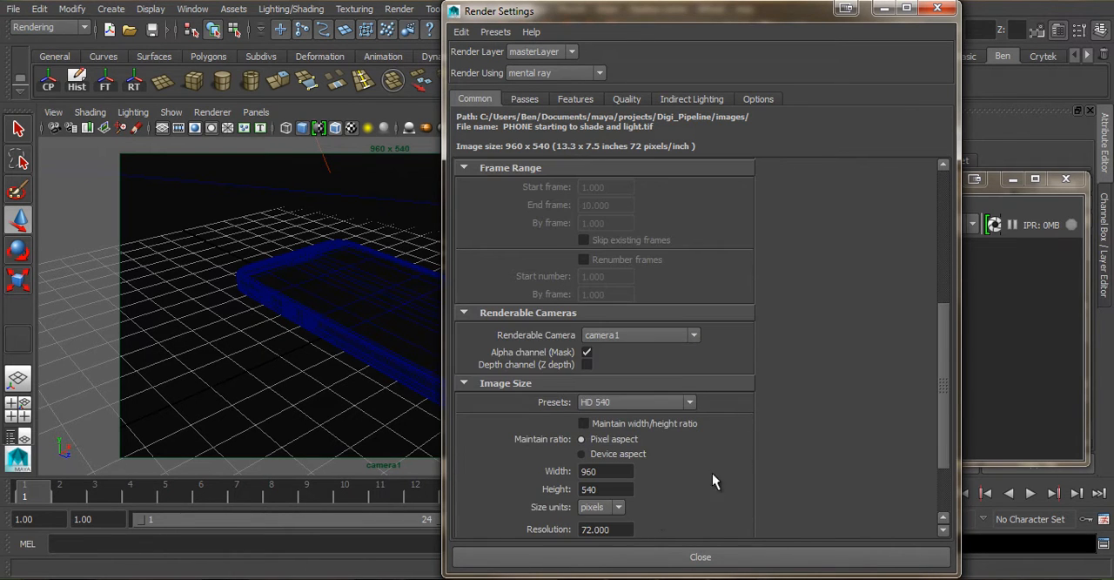
pyautogui.click(659, 557)
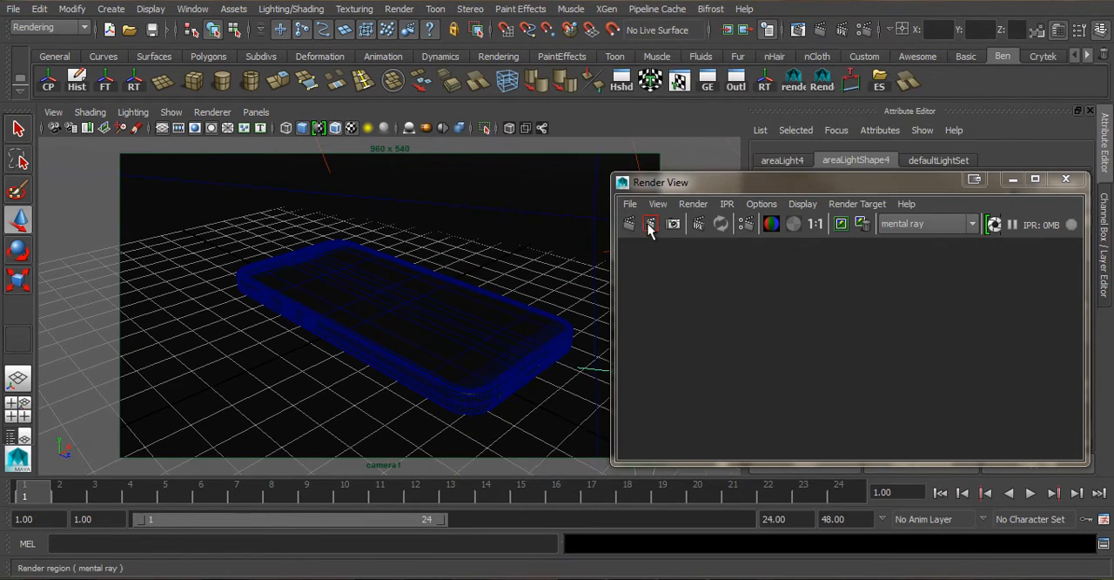
# - Render the current frame with mental ray and examine the lighting and reflections on the phone
pyautogui.click(818, 32)
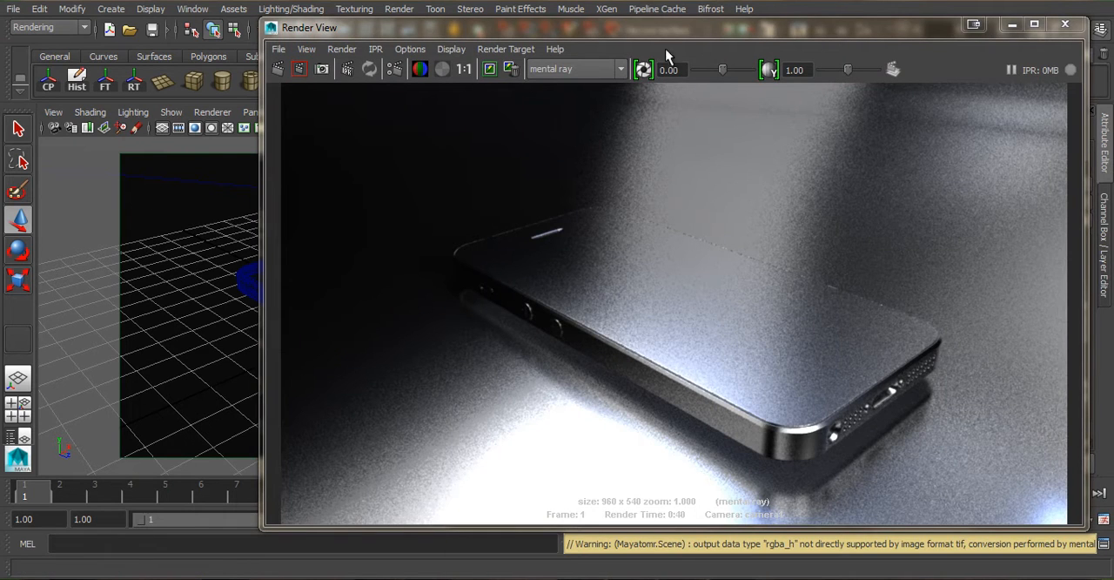
pyautogui.moveTo(681, 41); pyautogui.dragTo(636, 50)
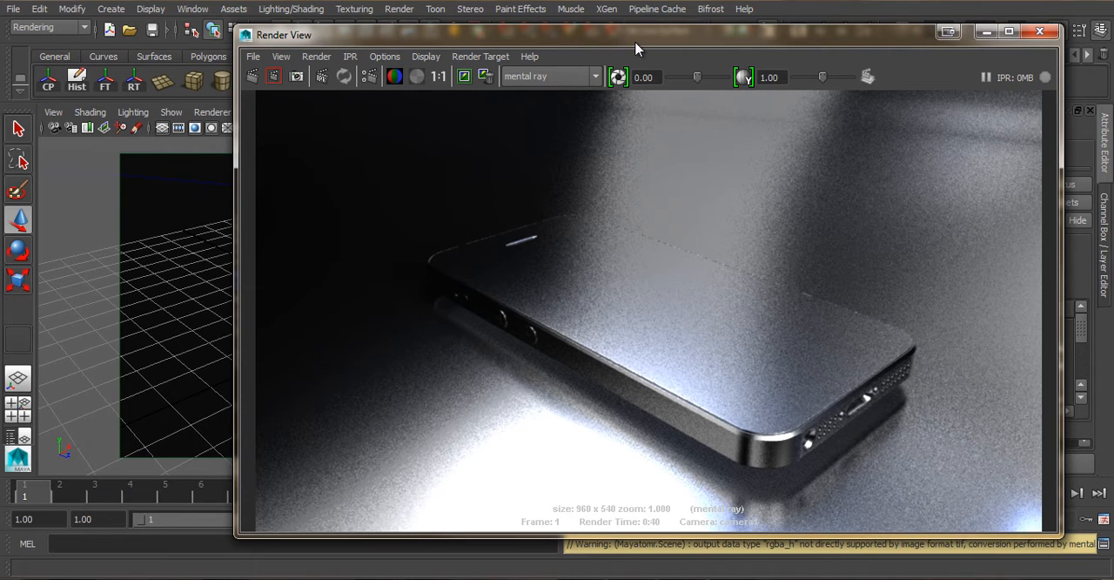
pyautogui.moveTo(633, 47); pyautogui.dragTo(640, 7)
pyautogui.moveTo(535, 8); pyautogui.dragTo(495, 28)
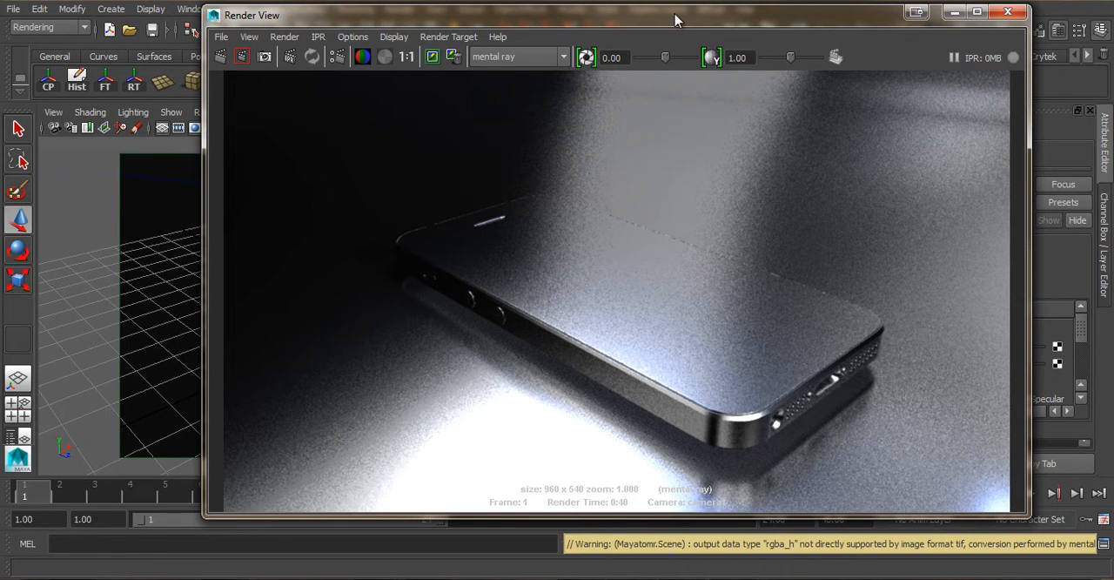
pyautogui.moveTo(671, 26); pyautogui.dragTo(691, 25)
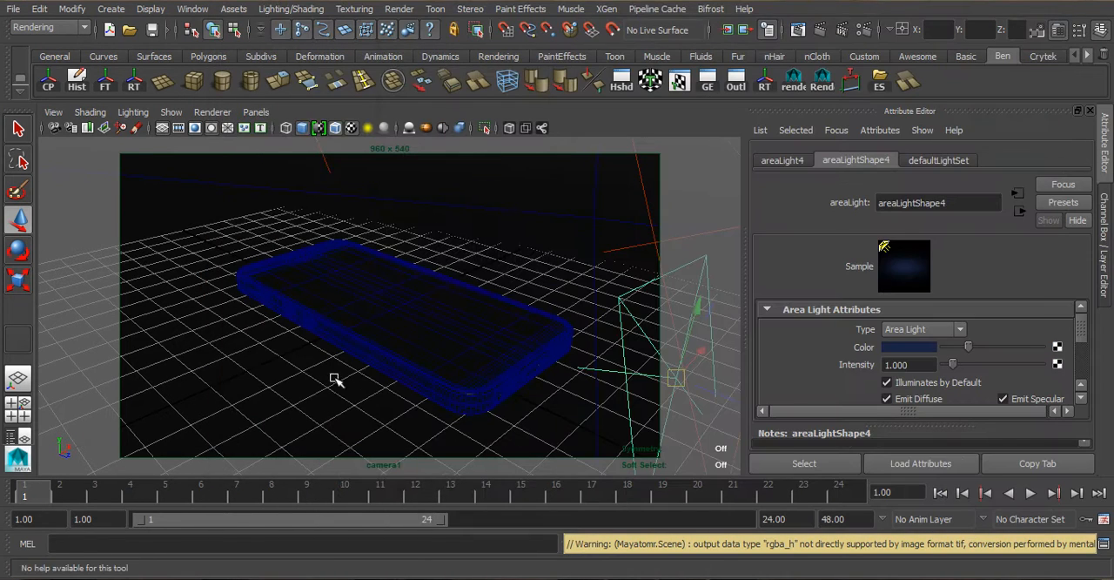
# - Select the entire phone group and isolate it in the camera1 view
pyautogui.click(400, 362)
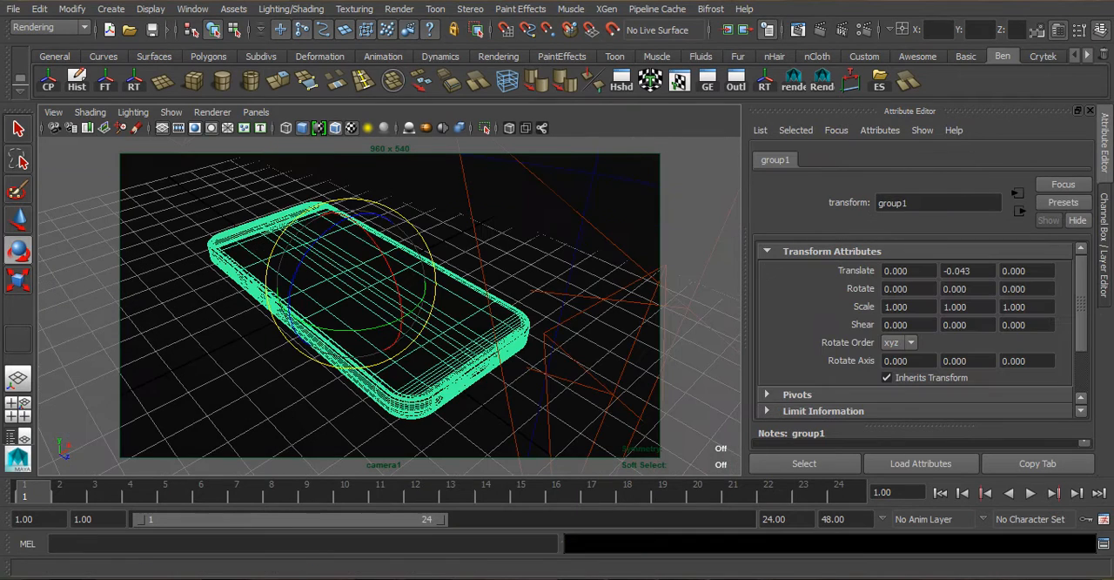
pyautogui.click(427, 367)
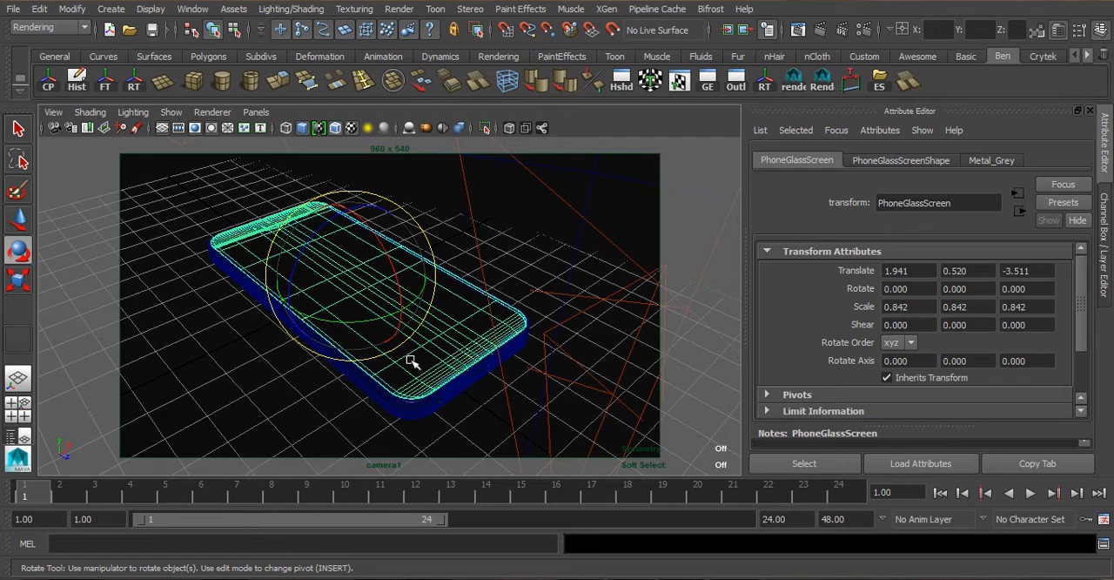
pyautogui.press('Up')
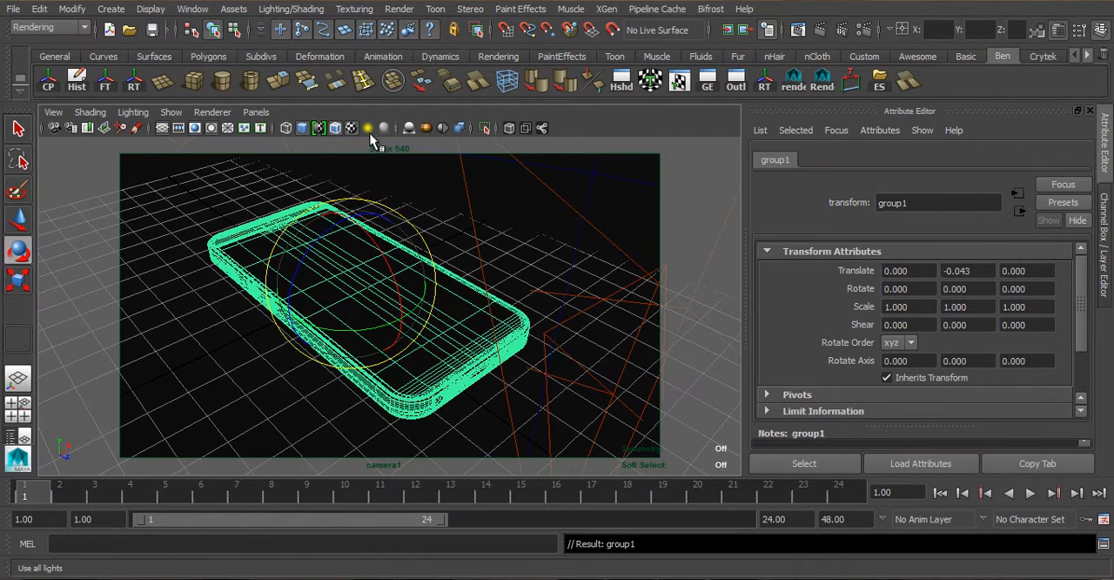
pyautogui.click(485, 131)
# - Select the phone's glass screen and assign it a new mental ray mia_material_x_passes material
pyautogui.click(398, 300)
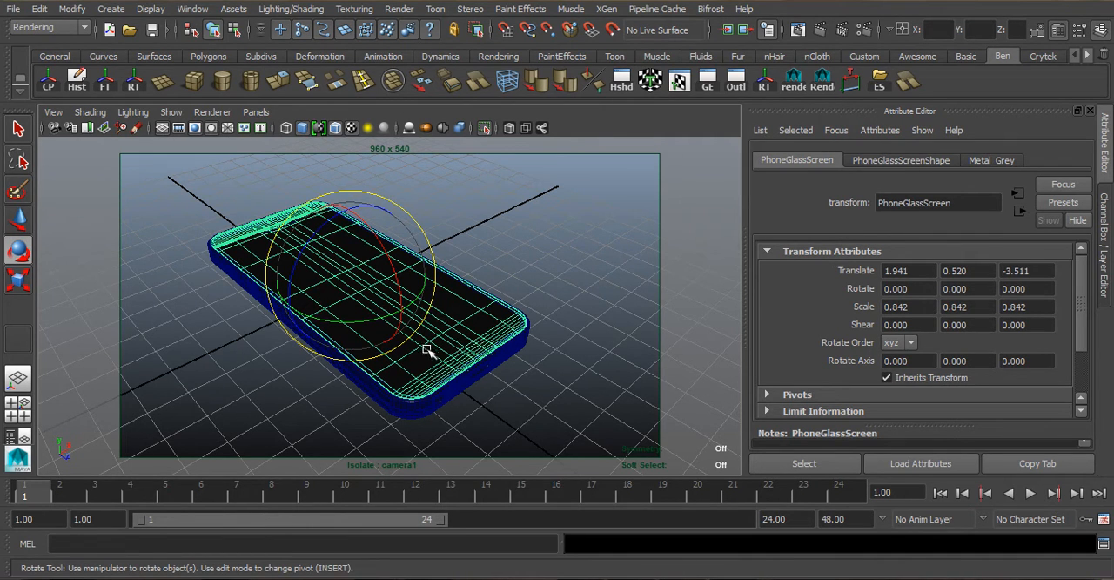
pyautogui.moveTo(433, 370)
pyautogui.keyDown('alt'); pyautogui.mouseDown()
pyautogui.moveTo(427, 323)
pyautogui.moveTo(469, 235)
pyautogui.moveTo(316, 212)
pyautogui.moveTo(436, 286)
pyautogui.moveTo(327, 311)
pyautogui.moveTo(306, 294)
pyautogui.moveTo(382, 366)
pyautogui.moveTo(459, 349)
pyautogui.moveTo(436, 326)
pyautogui.moveTo(411, 335)
pyautogui.moveTo(443, 336)
pyautogui.moveTo(522, 378)
pyautogui.moveTo(497, 361)
pyautogui.moveTo(424, 363)
pyautogui.mouseUp(); pyautogui.keyUp('alt')
pyautogui.click(468, 238)
pyautogui.scroll(5, 435, 373)
pyautogui.scroll(-5, 417, 357)
pyautogui.scroll(3, 405, 334)
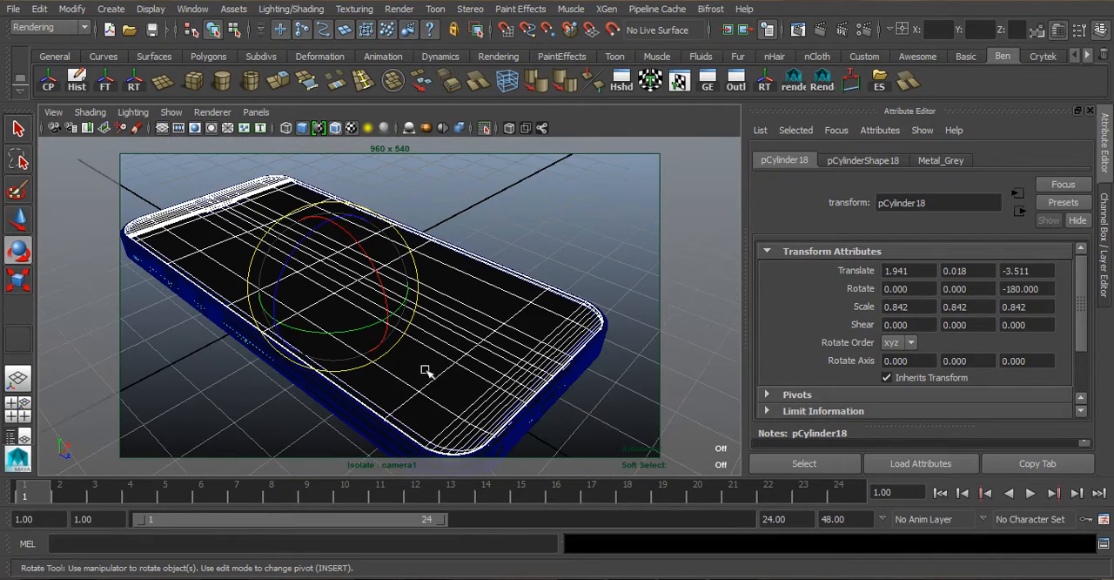
pyautogui.moveTo(453, 444); pyautogui.dragTo(451, 536, button='right')
pyautogui.click(581, 405)
pyautogui.moveTo(615, 274); pyautogui.dragTo(558, 84)
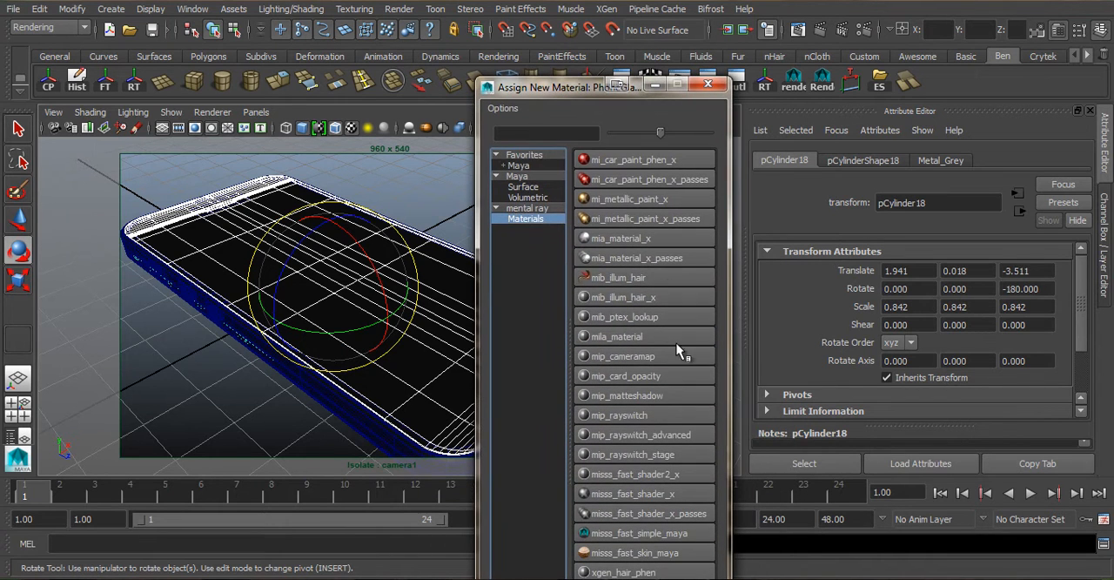
pyautogui.click(611, 258)
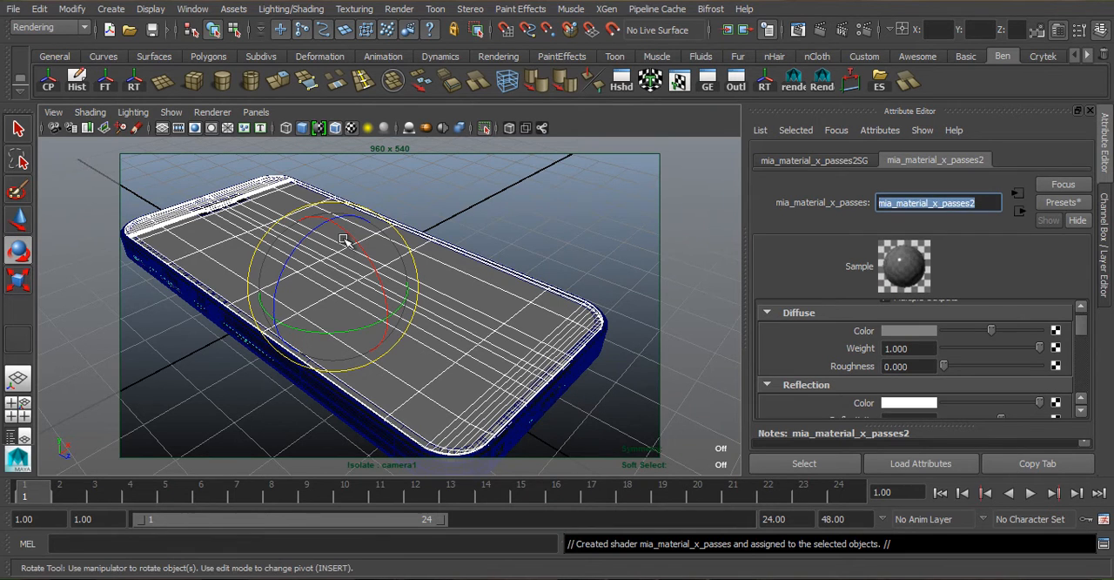
# - Rename the new material Glossy Plastic and replace its settings with the GlossyPlastic preset
pyautogui.write('Glossy')
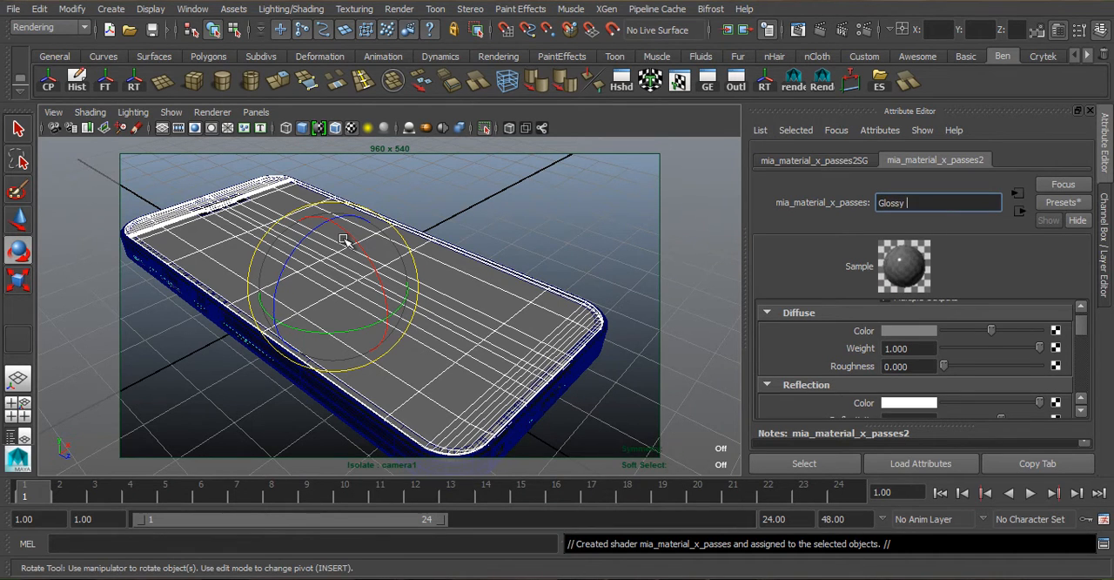
pyautogui.write(' Plastic')
pyautogui.press('Return')
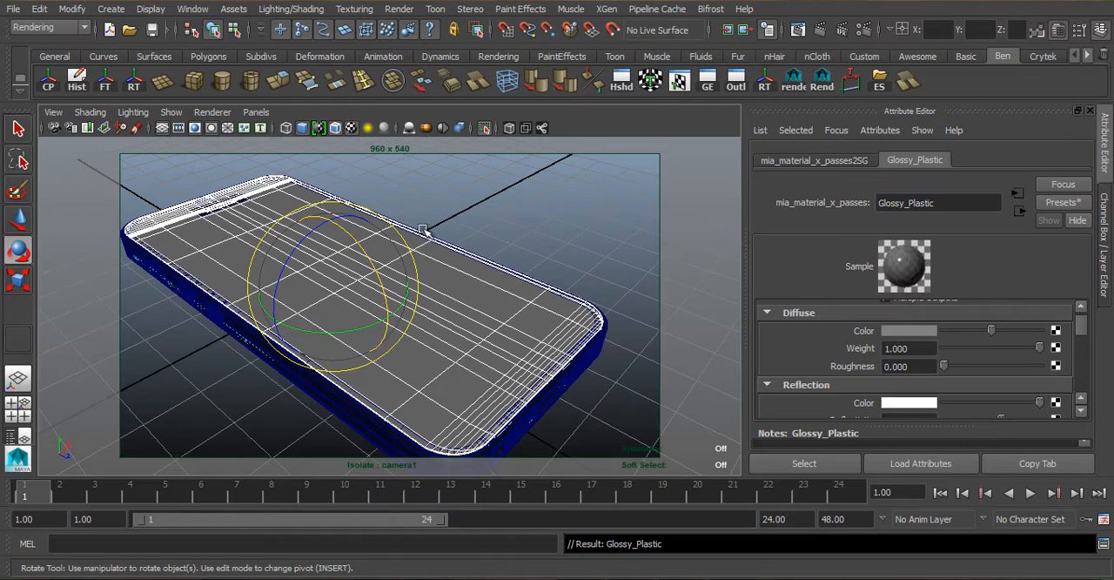
pyautogui.click(1062, 202)
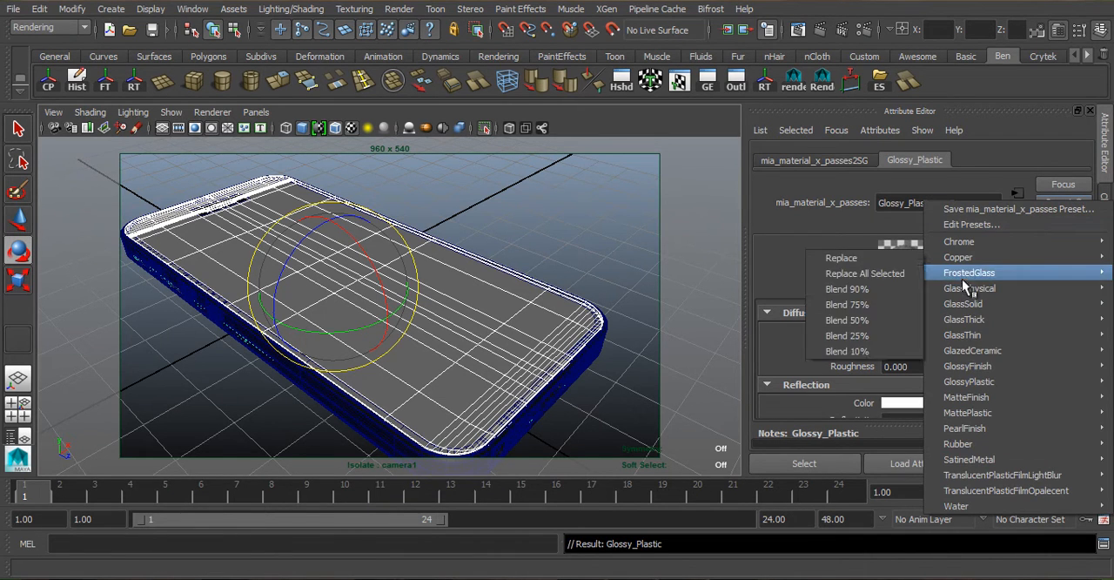
pyautogui.moveTo(1021, 388)
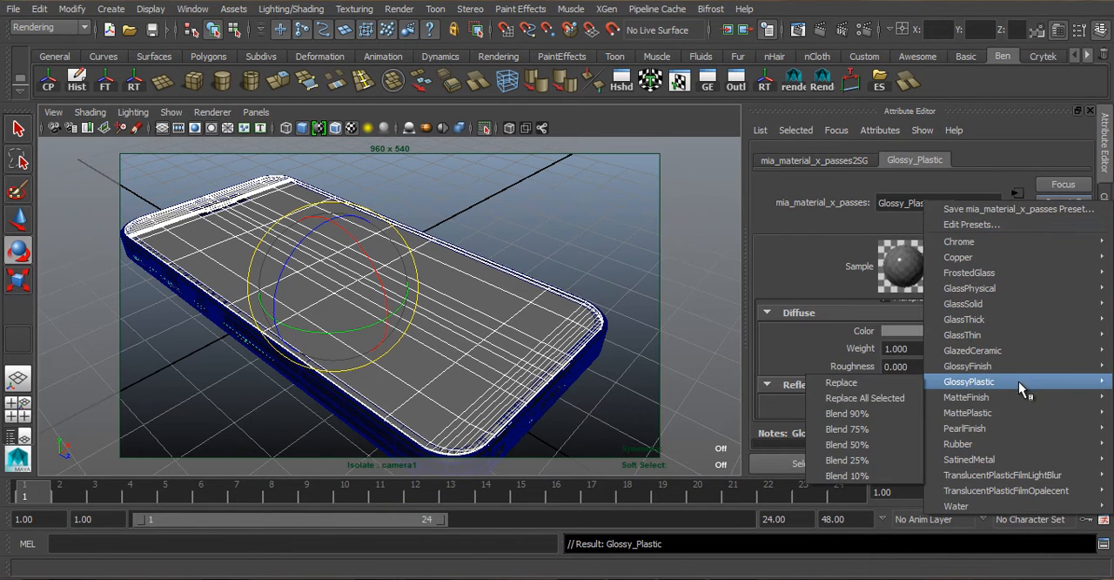
pyautogui.click(842, 383)
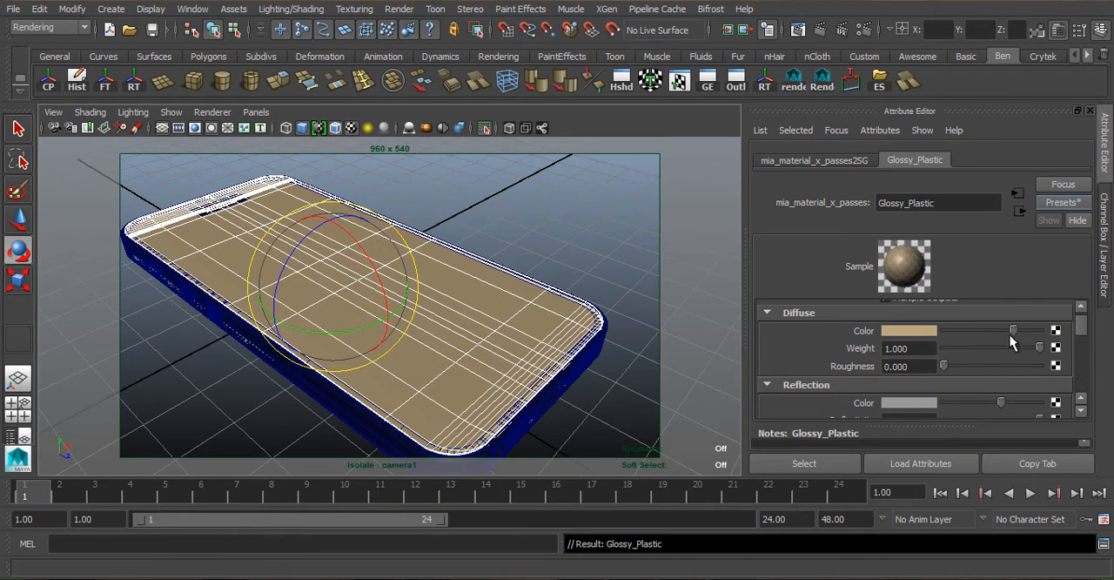
# - Set the Glossy_Plastic diffuse color to black and brighten its reflection color to near white
pyautogui.scroll(1, 931, 344)
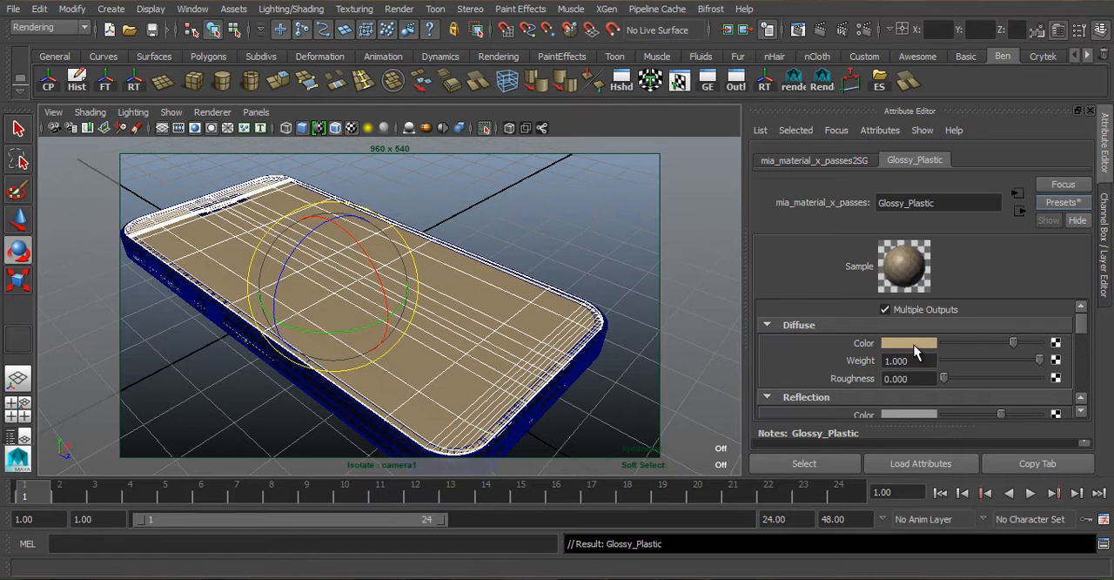
pyautogui.click(910, 344)
pyautogui.moveTo(831, 407); pyautogui.dragTo(779, 409)
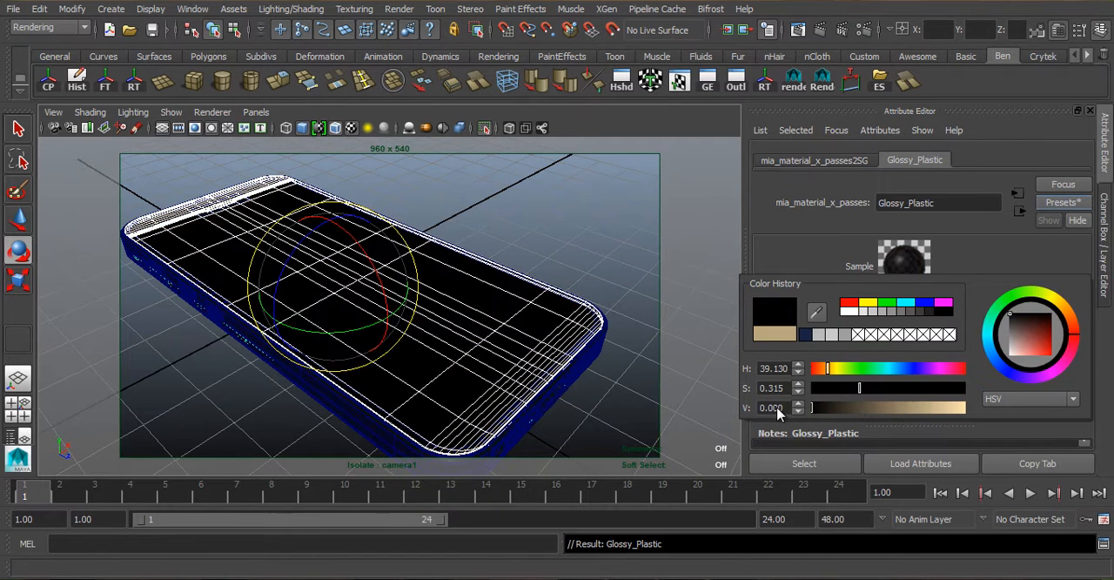
pyautogui.scroll(-3, 937, 360)
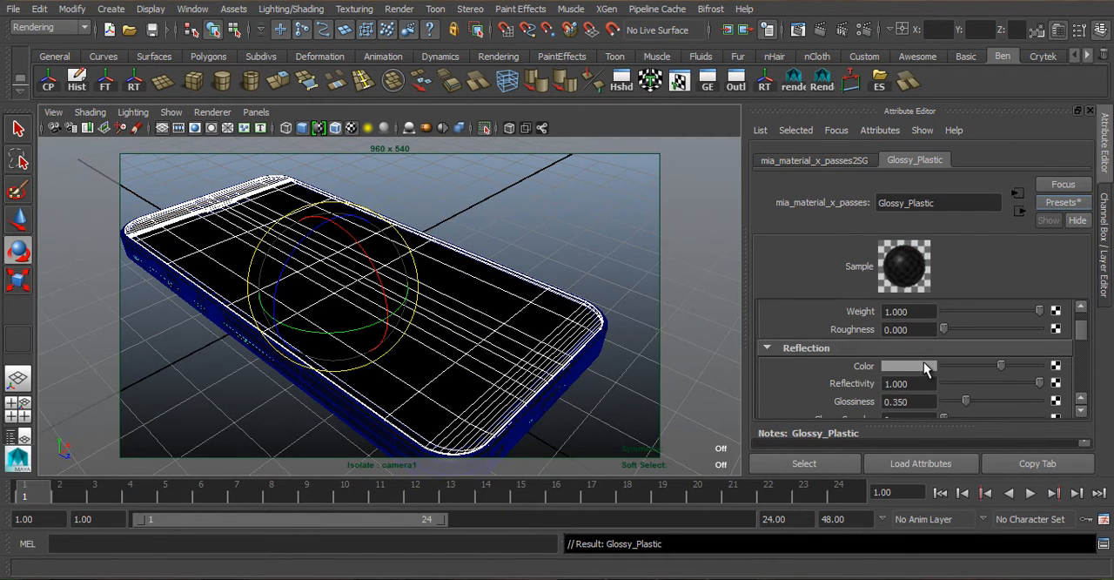
pyautogui.click(924, 365)
pyautogui.click(952, 429)
pyautogui.moveTo(952, 427); pyautogui.dragTo(963, 429)
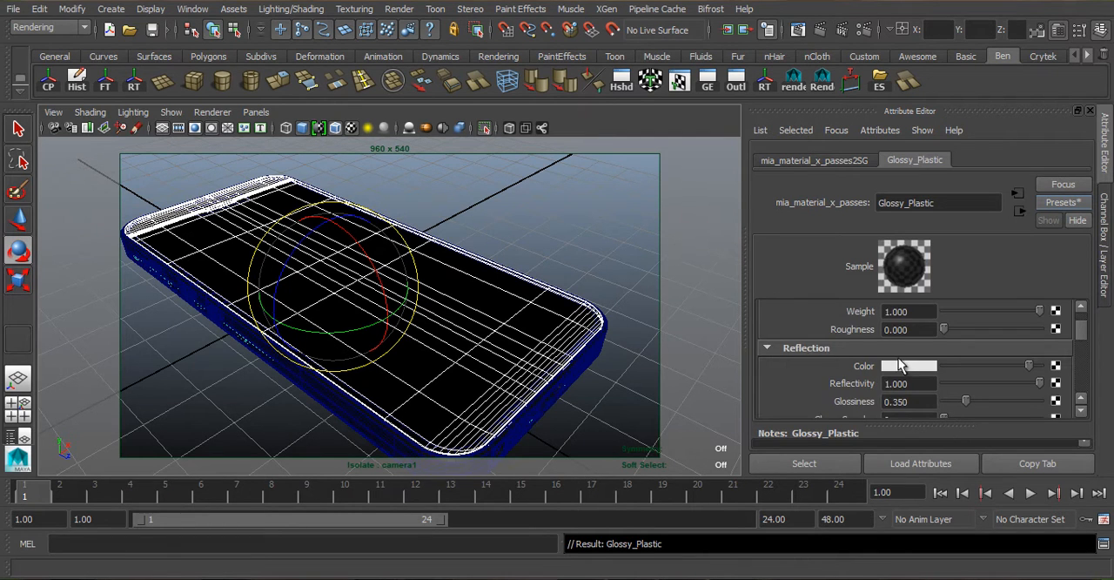
# - Lighten the Glossy_Plastic diffuse color slightly to a very dark grey
pyautogui.scroll(3, 901, 364)
pyautogui.click(897, 346)
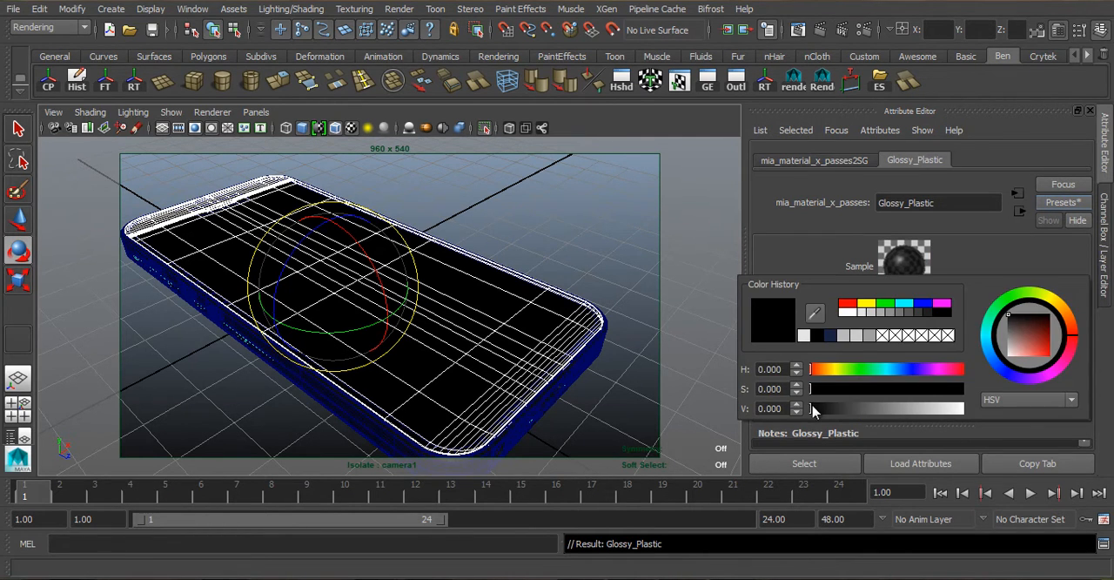
pyautogui.moveTo(813, 410); pyautogui.dragTo(825, 415)
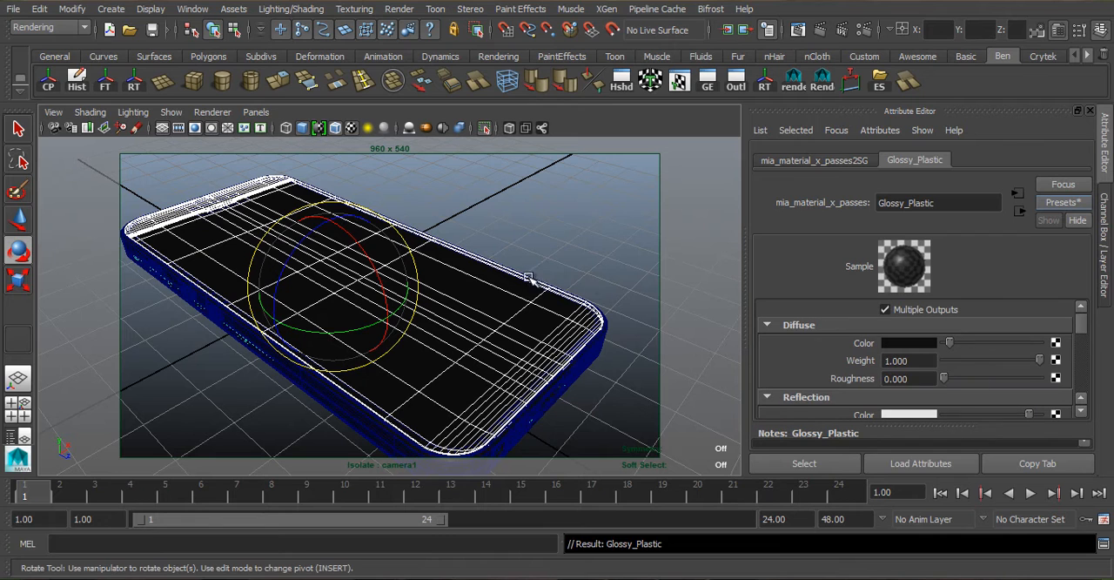
# - Check which materials are assigned to the phone's glass screen, outer frame and side buttons
pyautogui.click(509, 397)
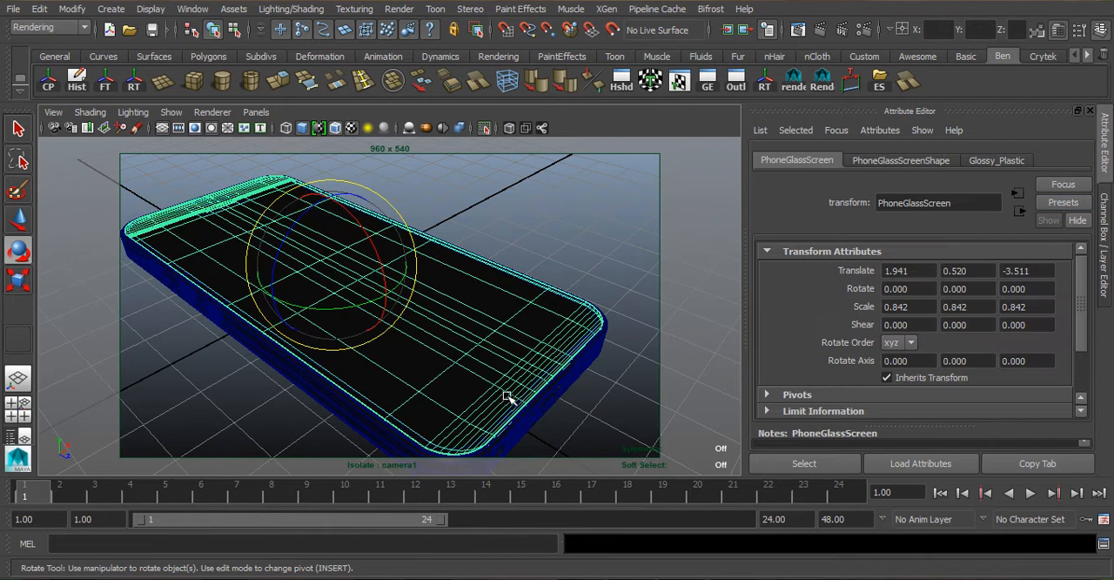
pyautogui.click(209, 320)
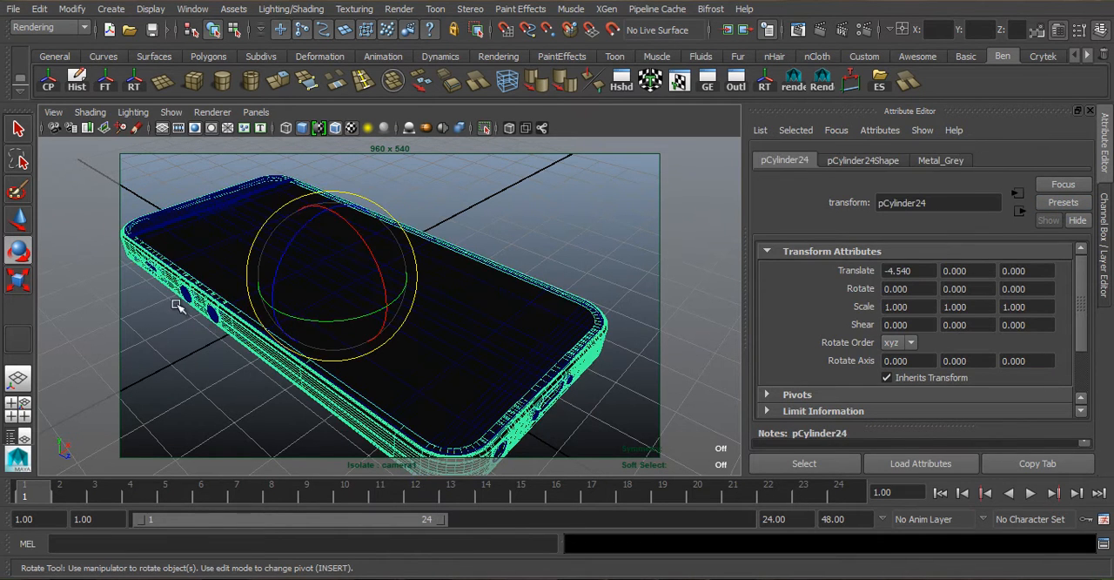
pyautogui.click(186, 296)
pyautogui.click(349, 364)
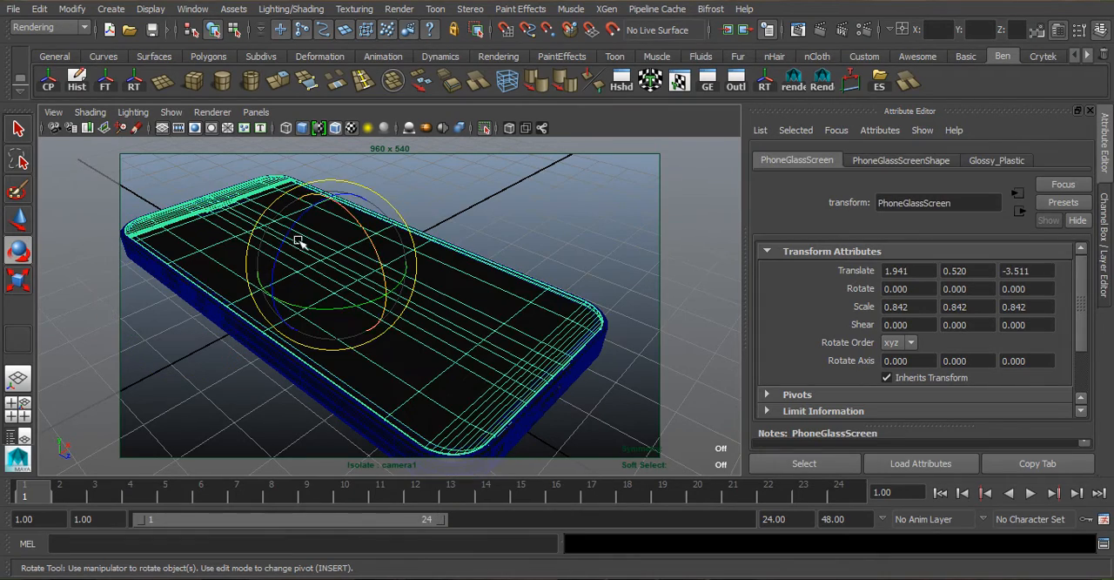
# - Examine the earpiece slot above the phone's screen up close from several angles
pyautogui.keyDown('alt'); pyautogui.moveTo(271, 284); pyautogui.dragTo(284, 321); pyautogui.keyUp('alt')
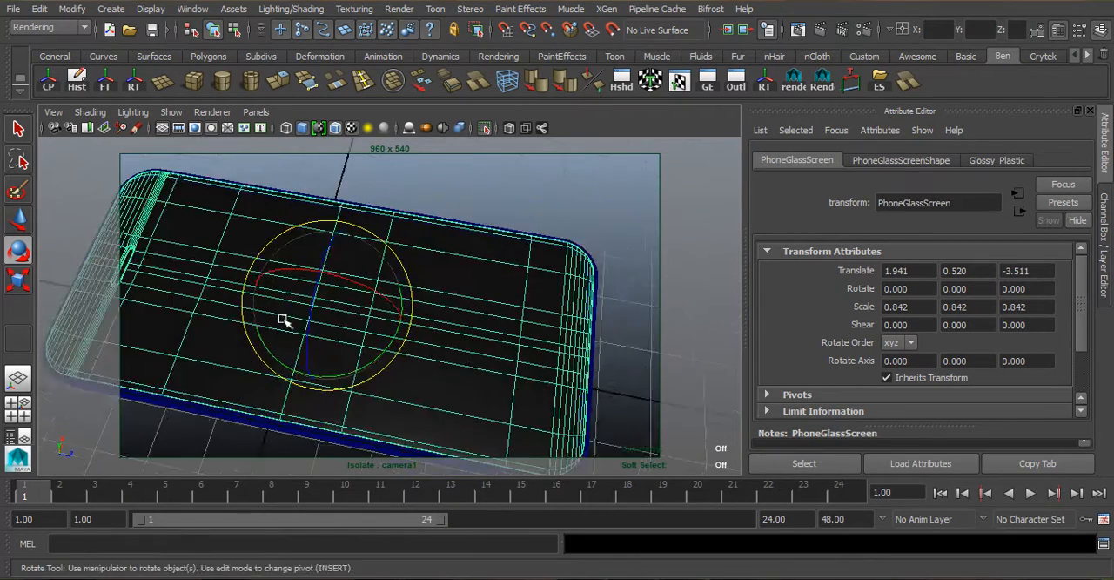
pyautogui.keyDown('alt'); pyautogui.moveTo(283, 322); pyautogui.dragTo(356, 333, button='middle'); pyautogui.keyUp('alt')
pyautogui.scroll(7, 356, 334)
pyautogui.click(427, 399)
pyautogui.keyDown('alt'); pyautogui.moveTo(444, 369); pyautogui.dragTo(473, 308); pyautogui.keyUp('alt')
pyautogui.scroll(-4, 473, 308)
pyautogui.keyDown('alt'); pyautogui.moveTo(473, 308); pyautogui.dragTo(437, 311, button='middle'); pyautogui.keyUp('alt')
pyautogui.scroll(5, 461, 326)
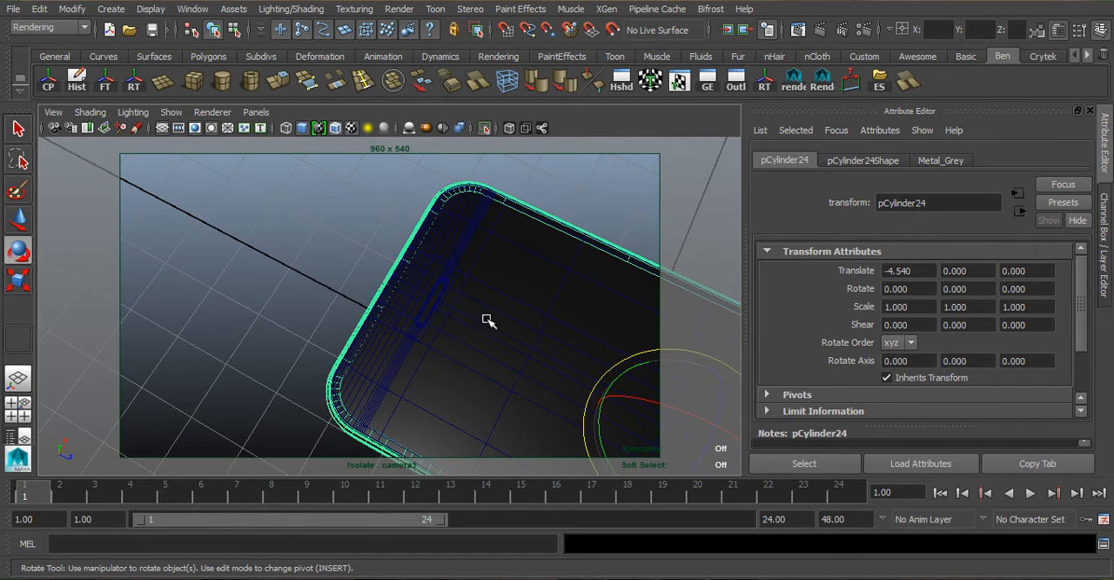
pyautogui.keyDown('alt'); pyautogui.moveTo(433, 310); pyautogui.dragTo(441, 323); pyautogui.keyUp('alt')
pyautogui.keyDown('alt'); pyautogui.moveTo(440, 323); pyautogui.dragTo(517, 316, button='right'); pyautogui.keyUp('alt')
pyautogui.keyDown('alt'); pyautogui.moveTo(517, 316); pyautogui.dragTo(463, 279, button='middle'); pyautogui.keyUp('alt')
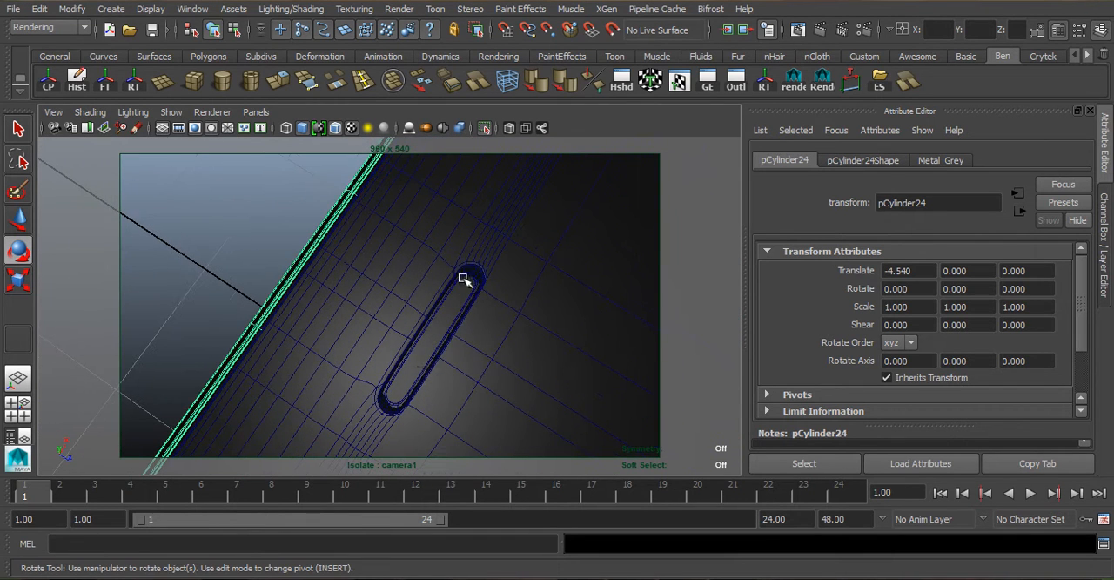
pyautogui.keyDown('alt'); pyautogui.moveTo(405, 381); pyautogui.dragTo(324, 377); pyautogui.keyUp('alt')
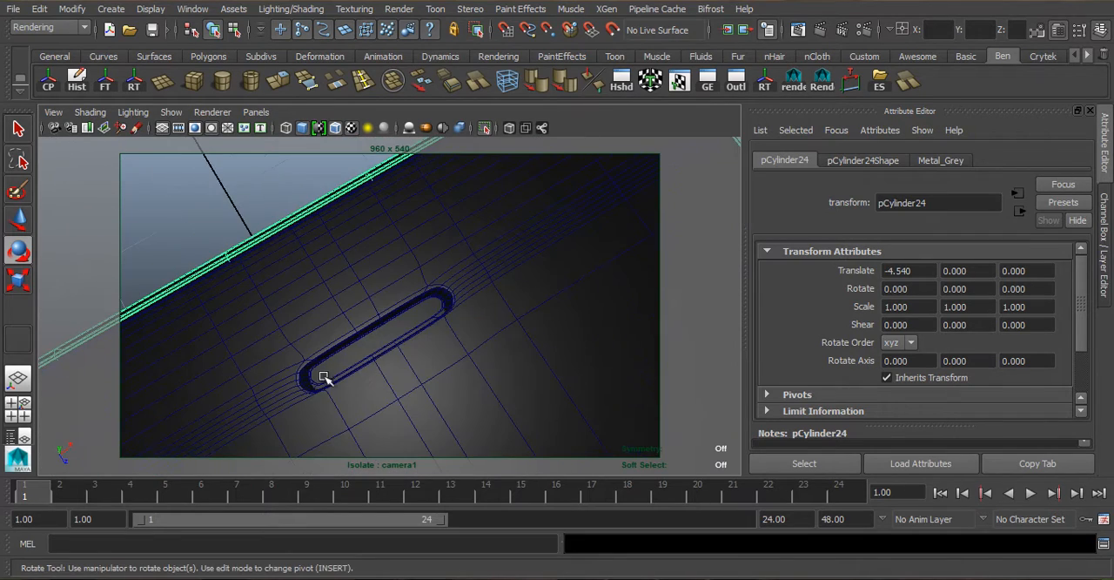
pyautogui.scroll(-9, 386, 365)
pyautogui.keyDown('alt'); pyautogui.moveTo(428, 375); pyautogui.dragTo(412, 339); pyautogui.keyUp('alt')
pyautogui.keyDown('alt'); pyautogui.moveTo(412, 357); pyautogui.dragTo(389, 271, button='middle'); pyautogui.keyUp('alt')
pyautogui.keyDown('alt'); pyautogui.moveTo(387, 269); pyautogui.dragTo(421, 378, button='right'); pyautogui.keyUp('alt')
pyautogui.keyDown('alt'); pyautogui.moveTo(420, 377); pyautogui.dragTo(418, 348, button='middle'); pyautogui.keyUp('alt')
pyautogui.keyDown('alt'); pyautogui.moveTo(418, 348); pyautogui.dragTo(375, 310); pyautogui.keyUp('alt')
pyautogui.keyDown('alt'); pyautogui.moveTo(376, 311); pyautogui.dragTo(417, 301, button='middle'); pyautogui.keyUp('alt')
pyautogui.scroll(4, 485, 308)
pyautogui.scroll(-4, 484, 308)
pyautogui.keyDown('alt'); pyautogui.moveTo(383, 244); pyautogui.dragTo(360, 301); pyautogui.keyUp('alt')
pyautogui.scroll(-4, 378, 352)
pyautogui.scroll(5, 361, 301)
pyautogui.keyDown('alt'); pyautogui.moveTo(281, 311); pyautogui.dragTo(419, 301); pyautogui.keyUp('alt')
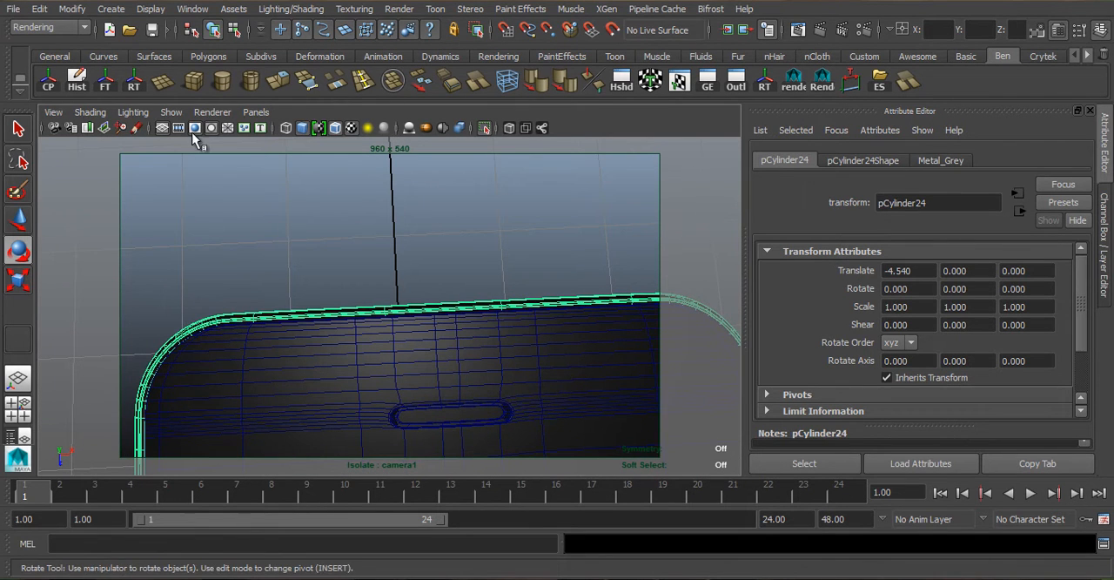
# - Create a polygon plane on the grid just beyond the phone's earpiece end and turn off the view isolation
pyautogui.click(166, 90)
pyautogui.keyDown('alt'); pyautogui.moveTo(437, 238); pyautogui.dragTo(364, 257); pyautogui.keyUp('alt')
pyautogui.moveTo(278, 224); pyautogui.dragTo(585, 324)
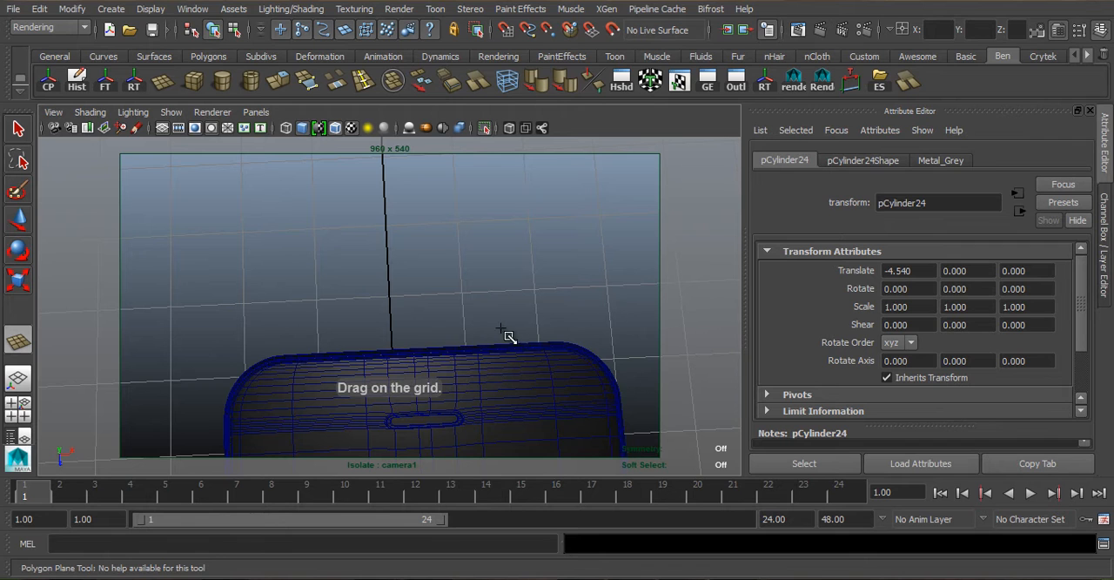
pyautogui.moveTo(498, 337); pyautogui.dragTo(499, 338)
pyautogui.keyDown('alt'); pyautogui.moveTo(423, 318); pyautogui.dragTo(415, 301); pyautogui.keyUp('alt')
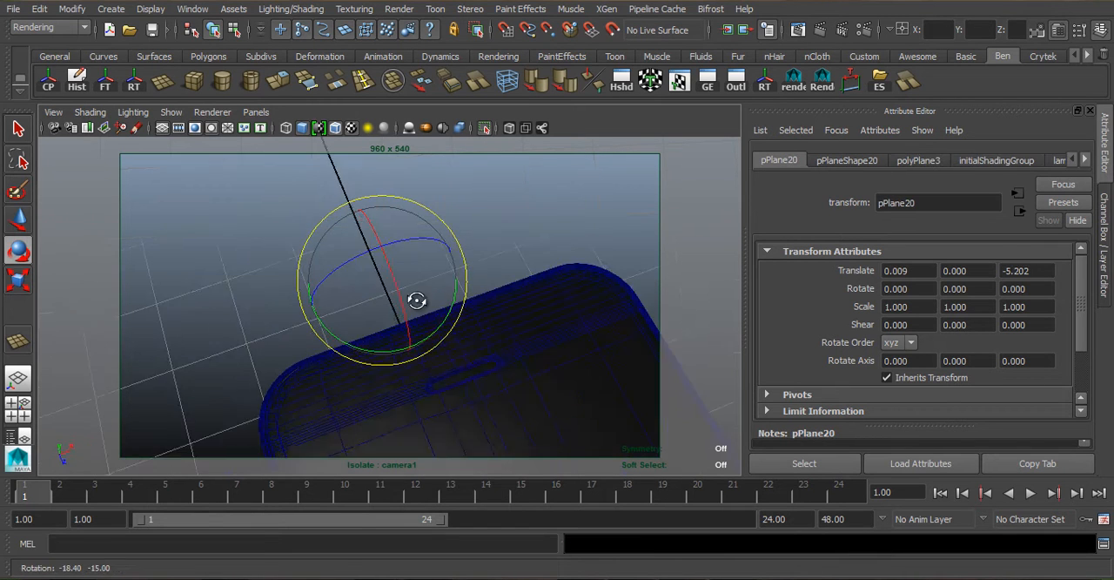
pyautogui.keyDown('alt'); pyautogui.moveTo(416, 301); pyautogui.dragTo(370, 320, button='right'); pyautogui.keyUp('alt')
pyautogui.click(481, 127)
# - Raise the plane to Y 1.361, move it to Z -4.166 beside the phone and scale it uniformly to 0.287
pyautogui.keyDown('alt'); pyautogui.moveTo(350, 286); pyautogui.dragTo(381, 198); pyautogui.keyUp('alt')
pyautogui.press('w')
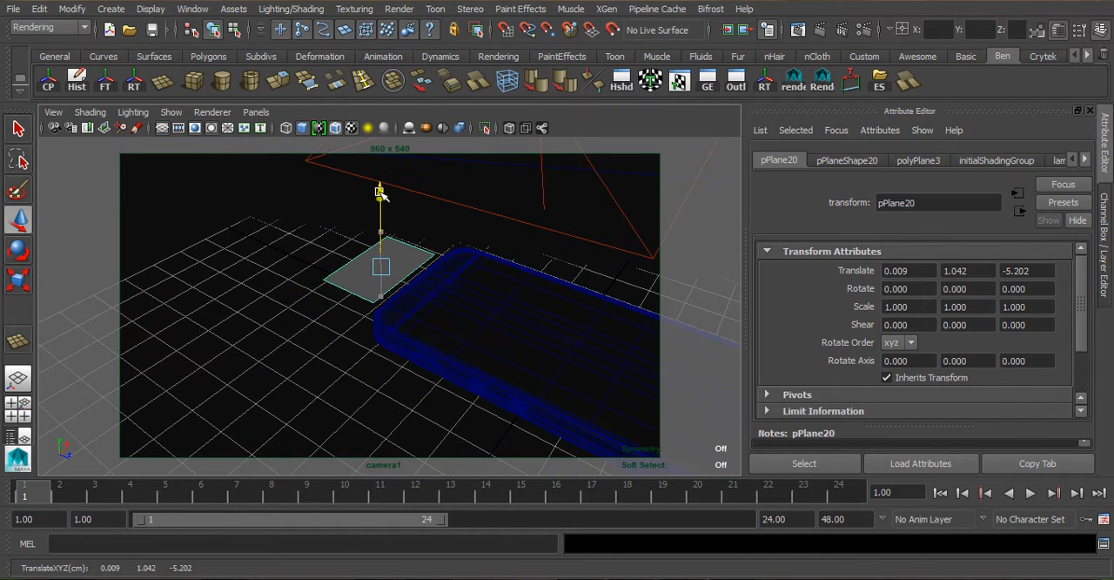
pyautogui.moveTo(446, 302); pyautogui.dragTo(462, 321)
pyautogui.moveTo(385, 228); pyautogui.dragTo(385, 155)
pyautogui.press('r')
pyautogui.moveTo(389, 249); pyautogui.dragTo(323, 284)
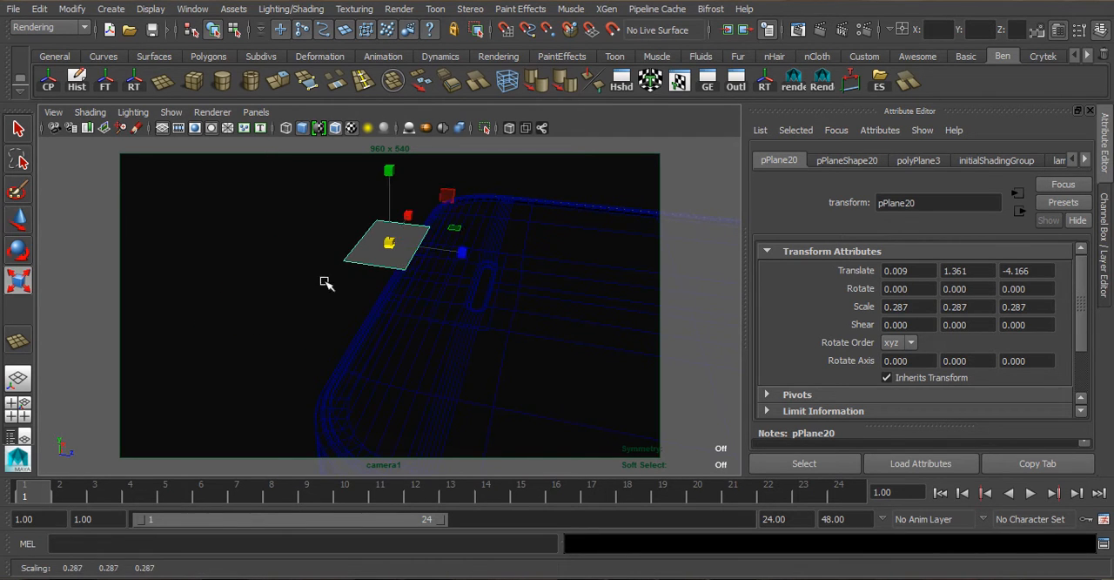
# - Move the plane to Z -3.899, closer to the earpiece slot, and reduce its Z scale to 0.204
pyautogui.press('w')
pyautogui.click(485, 257)
pyautogui.press('r')
pyautogui.moveTo(486, 258)
pyautogui.mouseDown()
pyautogui.moveTo(509, 262)
pyautogui.moveTo(473, 252)
pyautogui.mouseUp()
pyautogui.keyDown('alt'); pyautogui.moveTo(470, 255); pyautogui.dragTo(450, 286); pyautogui.keyUp('alt')
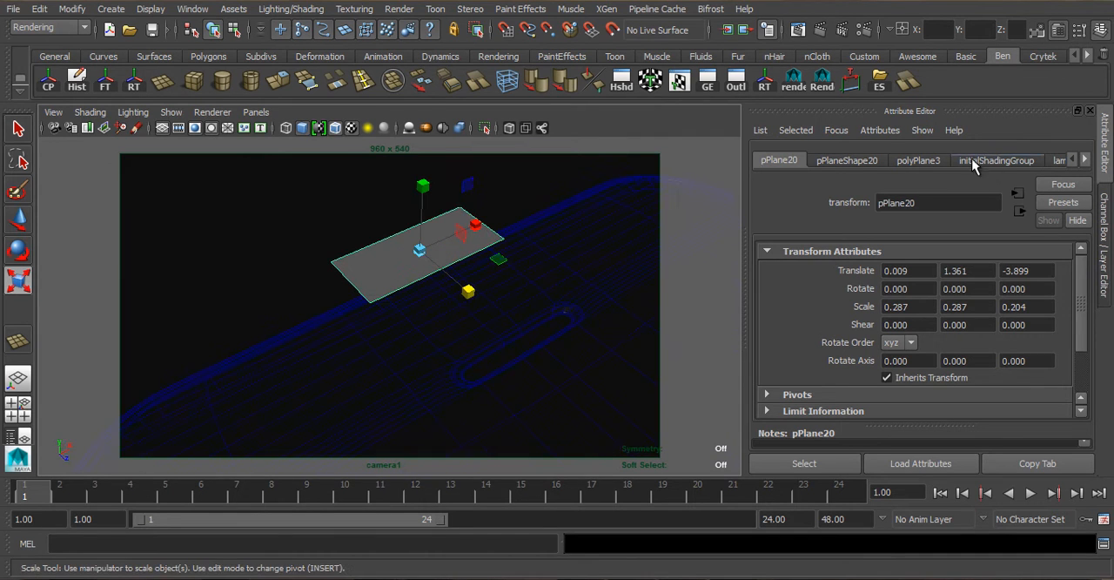
# - Set the plane's subdivisions to 22 in width and 10 in height
pyautogui.click(936, 161)
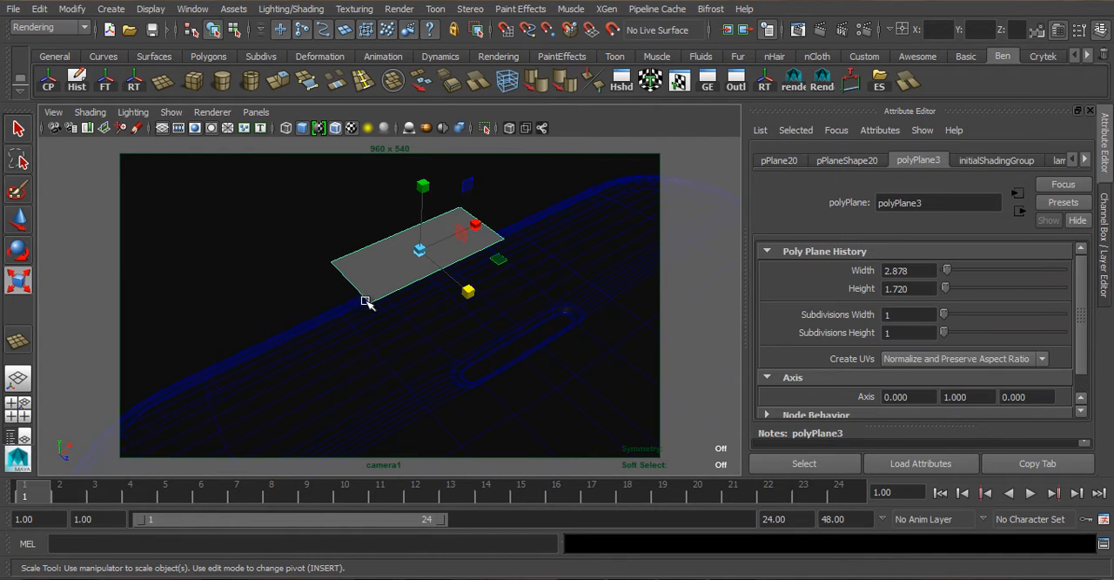
pyautogui.scroll(4, 487, 261)
pyautogui.keyDown('alt'); pyautogui.moveTo(492, 254); pyautogui.dragTo(378, 270); pyautogui.keyUp('alt')
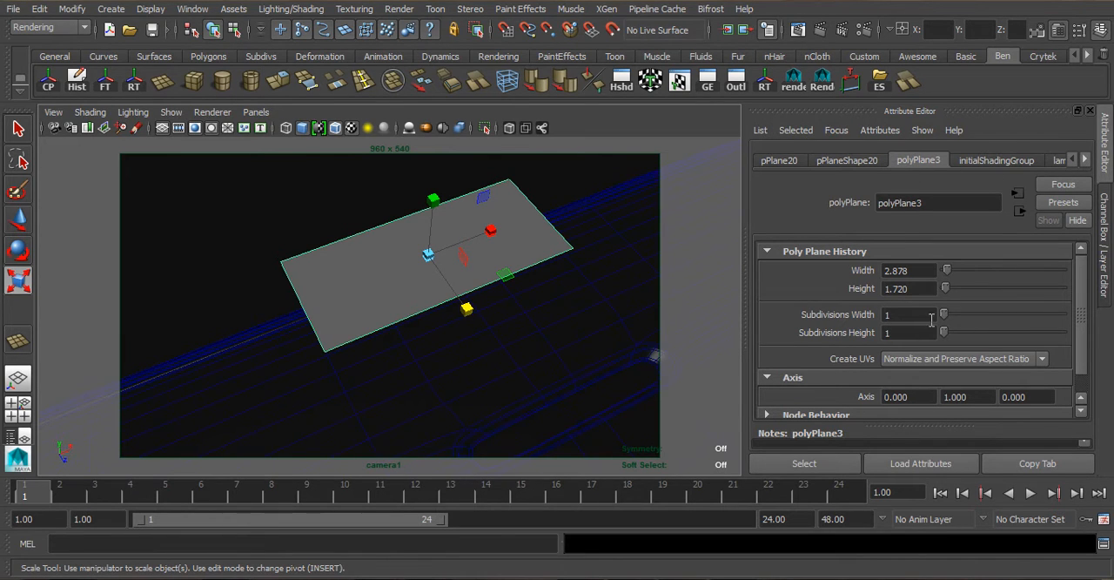
pyautogui.moveTo(946, 313); pyautogui.dragTo(968, 336)
pyautogui.keyDown('alt'); pyautogui.moveTo(394, 302); pyautogui.dragTo(368, 324); pyautogui.keyUp('alt')
pyautogui.keyDown('alt'); pyautogui.moveTo(381, 336); pyautogui.dragTo(425, 314, button='middle'); pyautogui.keyUp('alt')
pyautogui.scroll(4, 355, 306)
pyautogui.keyDown('alt'); pyautogui.moveTo(355, 305); pyautogui.dragTo(383, 301); pyautogui.keyUp('alt')
pyautogui.moveTo(246, 223); pyautogui.dragTo(307, 244, button='right')
# - Switch to the top view, isolate the subdivided plane and frame it
pyautogui.press('space')
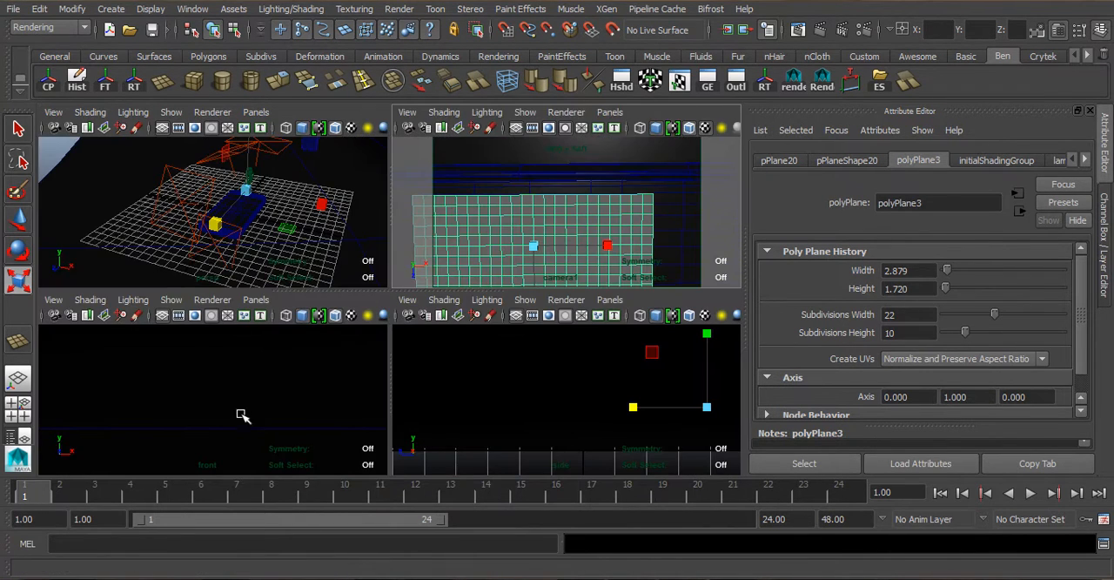
pyautogui.press('space')
pyautogui.moveTo(257, 362); pyautogui.dragTo(199, 357)
pyautogui.press('space')
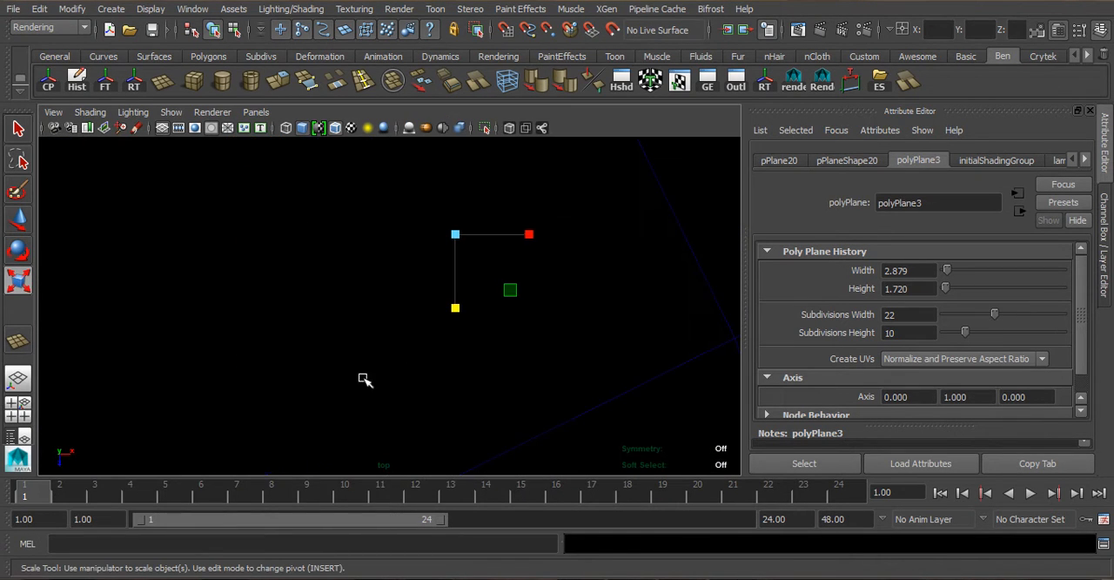
pyautogui.click(485, 128)
pyautogui.scroll(2, 469, 257)
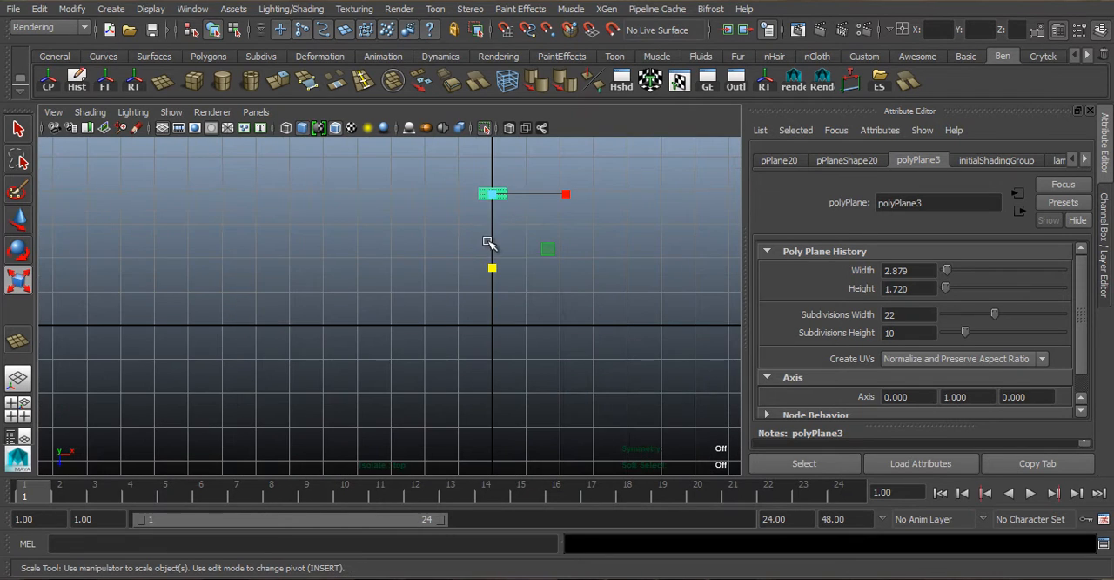
pyautogui.press('f')
# - Select all vertices of the plane and chamfer them into a pattern of small diamonds
pyautogui.moveTo(408, 221); pyautogui.dragTo(111, 220, button='right')
pyautogui.moveTo(126, 204); pyautogui.dragTo(651, 406)
pyautogui.press('capslock')
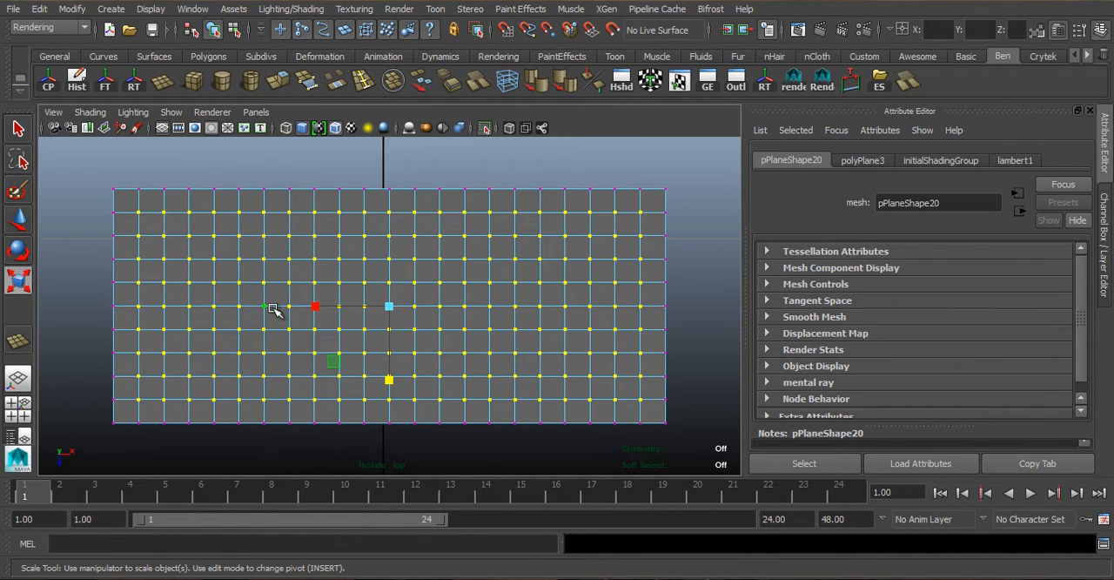
pyautogui.keyDown('shift'); pyautogui.moveTo(274, 296); pyautogui.dragTo(339, 299, button='right'); pyautogui.keyUp('shift')
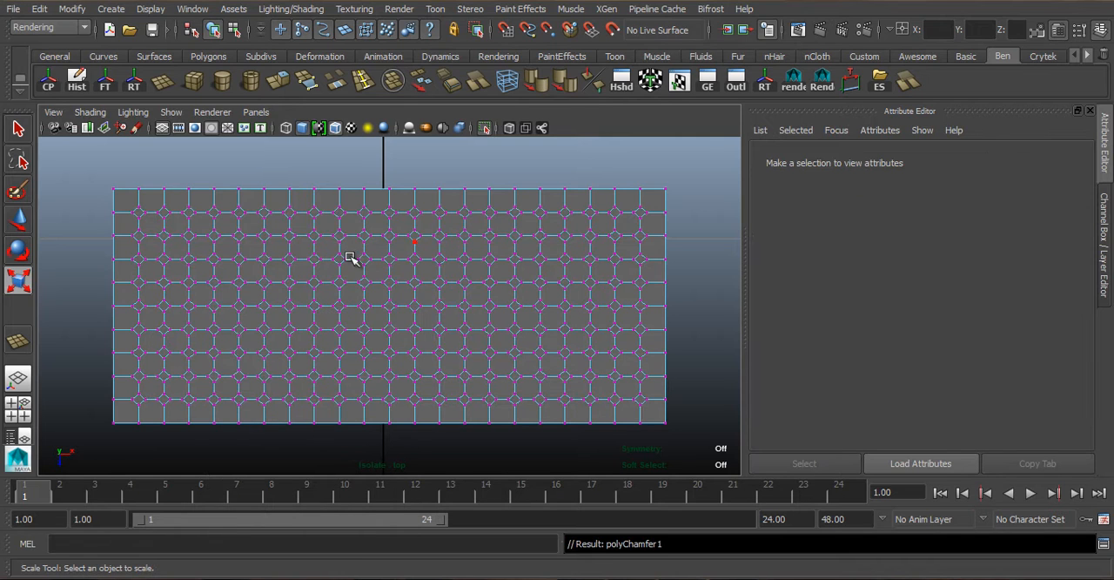
# - Select all the small diamond faces across the chamfered plane, leaving the larger faces between them unselected
pyautogui.moveTo(354, 299); pyautogui.dragTo(353, 259, button='right')
pyautogui.moveTo(102, 201); pyautogui.dragTo(713, 207)
pyautogui.keyDown('shift'); pyautogui.moveTo(103, 224); pyautogui.dragTo(116, 261); pyautogui.keyUp('shift')
pyautogui.keyDown('shift'); pyautogui.moveTo(412, 259); pyautogui.dragTo(83, 303); pyautogui.keyUp('shift')
pyautogui.keyDown('shift'); pyautogui.moveTo(392, 306); pyautogui.dragTo(21, 343); pyautogui.keyUp('shift')
pyautogui.keyDown('shift'); pyautogui.moveTo(99, 363); pyautogui.dragTo(754, 346); pyautogui.keyUp('shift')
pyautogui.keyDown('shift'); pyautogui.moveTo(683, 342); pyautogui.dragTo(81, 389); pyautogui.keyUp('shift')
pyautogui.keyDown('shift'); pyautogui.moveTo(99, 402); pyautogui.dragTo(684, 407); pyautogui.keyUp('shift')
pyautogui.keyDown('shift'); pyautogui.moveTo(91, 171); pyautogui.dragTo(697, 431); pyautogui.keyUp('shift')
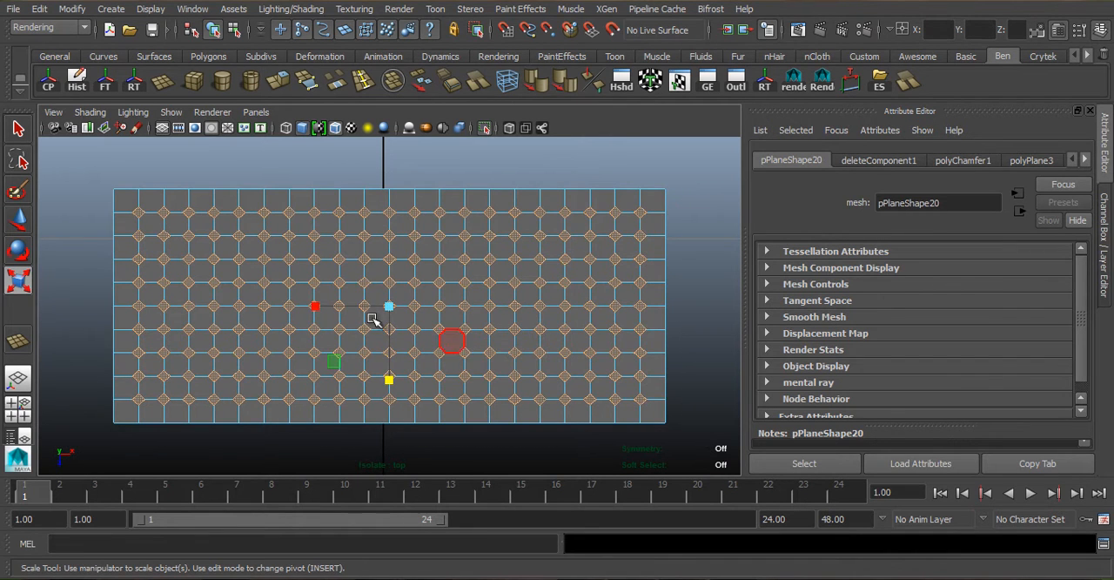
# - Switch to the camera view and set the plane's vertex chamfer width to 0.432 to enlarge the diamonds
pyautogui.press('space')
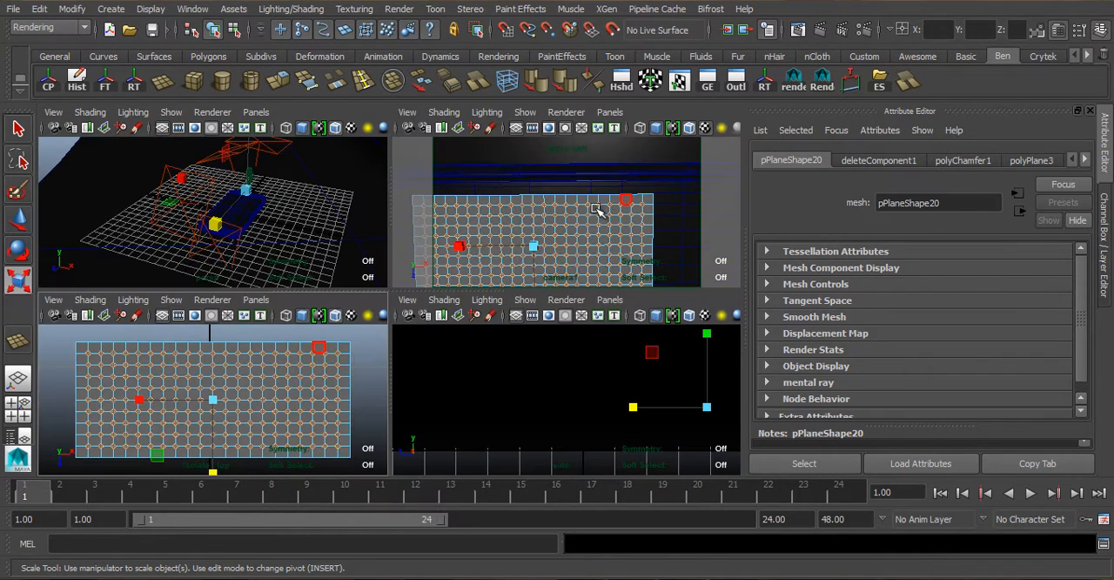
pyautogui.press('space')
pyautogui.keyDown('alt'); pyautogui.moveTo(378, 377); pyautogui.dragTo(311, 171); pyautogui.keyUp('alt')
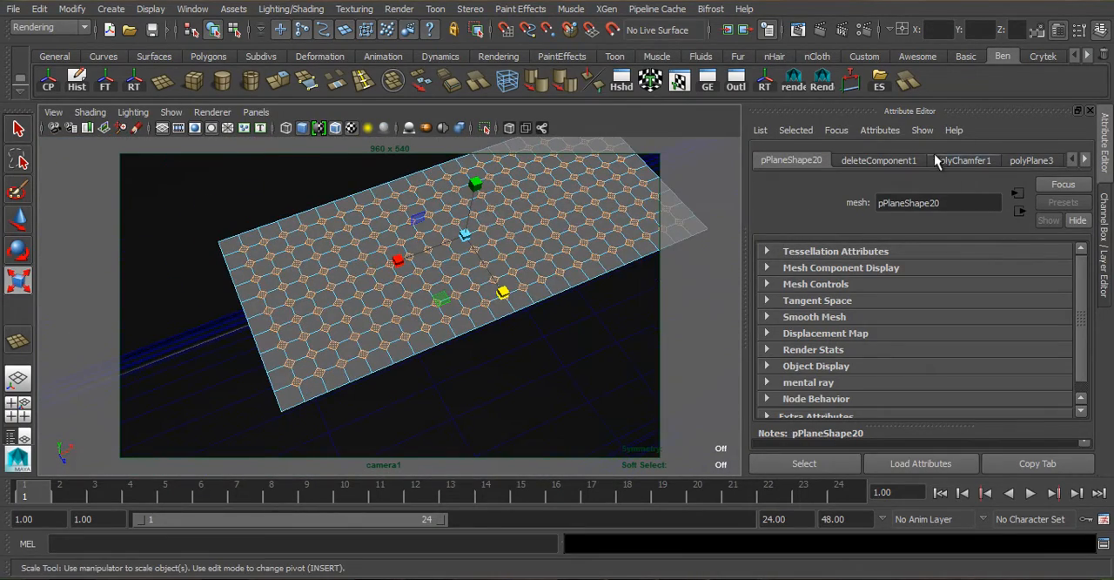
pyautogui.click(964, 161)
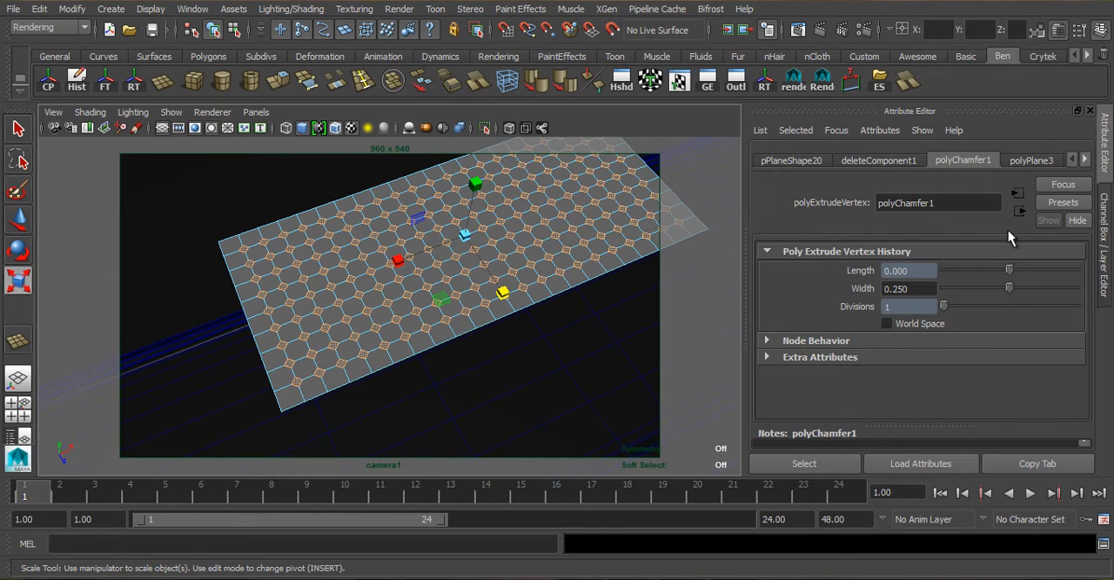
pyautogui.moveTo(1008, 294); pyautogui.dragTo(1060, 304)
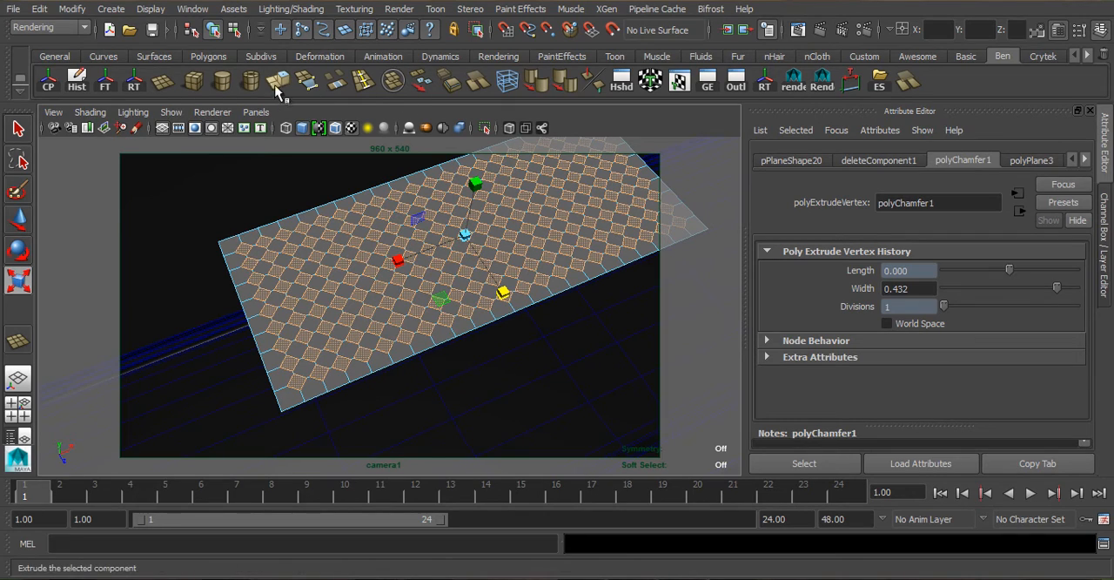
# - Extrude the selected diamond faces and scale them inward to about 0.817 to form inset borders
pyautogui.hotkey('ctrl', 'e')
pyautogui.scroll(5, 370, 300)
pyautogui.keyDown('alt'); pyautogui.moveTo(371, 296); pyautogui.dragTo(476, 210, button='middle'); pyautogui.keyUp('alt')
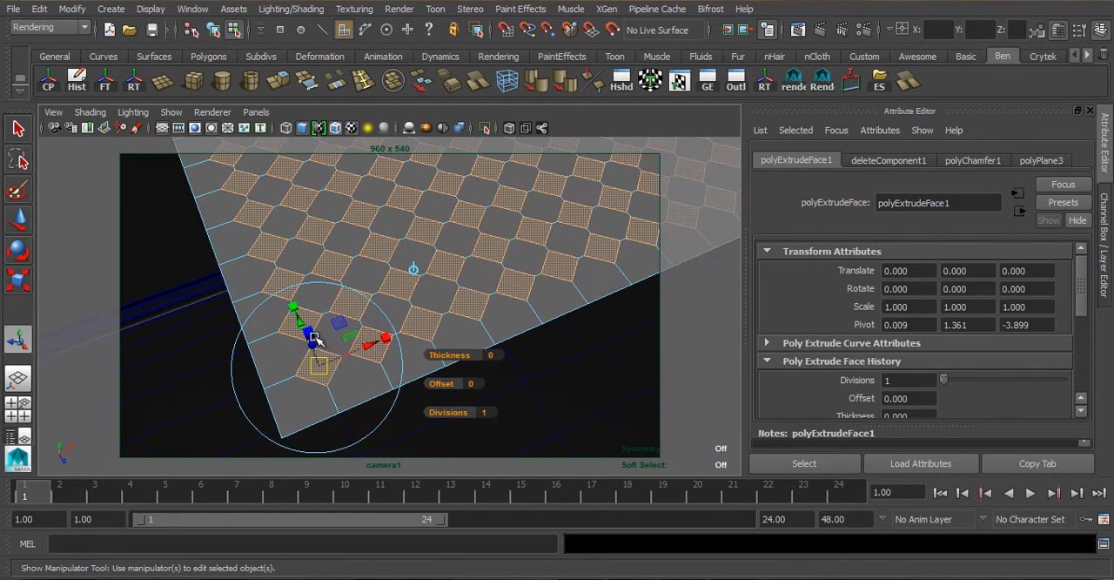
pyautogui.keyDown('alt'); pyautogui.moveTo(314, 338); pyautogui.dragTo(385, 240); pyautogui.keyUp('alt')
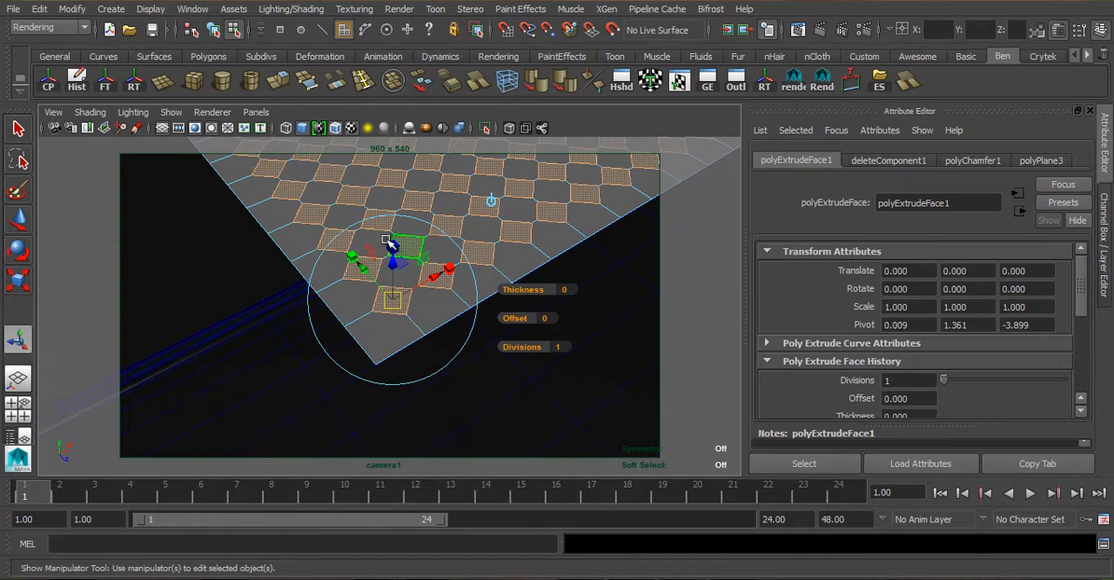
pyautogui.moveTo(388, 296); pyautogui.dragTo(388, 301)
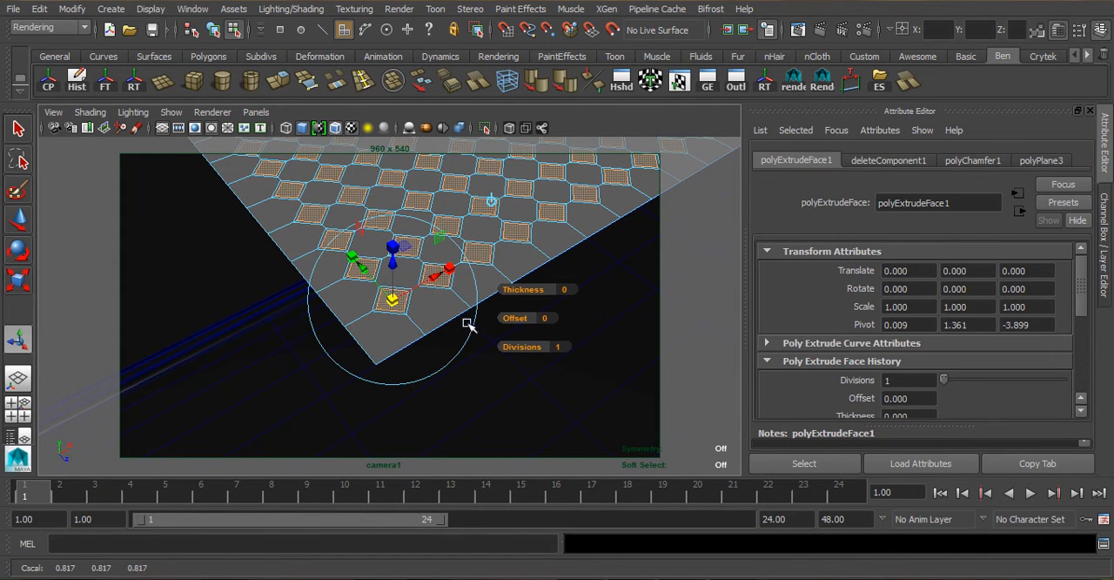
# - Extrude the inset diamond faces downward into deep holes and turn on the smooth mesh preview
pyautogui.hotkey('ctrl', 'e')
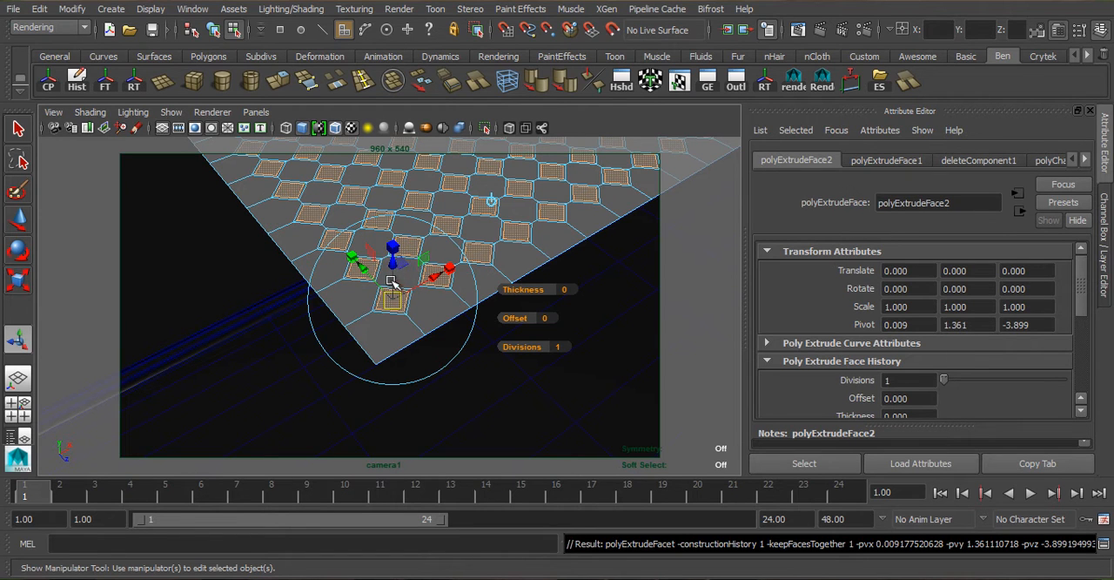
pyautogui.keyDown('alt'); pyautogui.moveTo(396, 265); pyautogui.dragTo(501, 241); pyautogui.keyUp('alt')
pyautogui.keyDown('alt'); pyautogui.moveTo(478, 314); pyautogui.dragTo(430, 316); pyautogui.keyUp('alt')
pyautogui.keyDown('alt'); pyautogui.moveTo(391, 267); pyautogui.dragTo(410, 259); pyautogui.keyUp('alt')
pyautogui.keyDown('alt'); pyautogui.moveTo(442, 237); pyautogui.dragTo(439, 342, button='middle'); pyautogui.keyUp('alt')
pyautogui.press('3')
# - Delete the faces closing the lower ends of the extruded holes and select the whole grille mesh
pyautogui.keyDown('alt'); pyautogui.moveTo(437, 350); pyautogui.dragTo(450, 327); pyautogui.keyUp('alt')
pyautogui.keyDown('alt'); pyautogui.moveTo(480, 254); pyautogui.dragTo(464, 303, button='middle'); pyautogui.keyUp('alt')
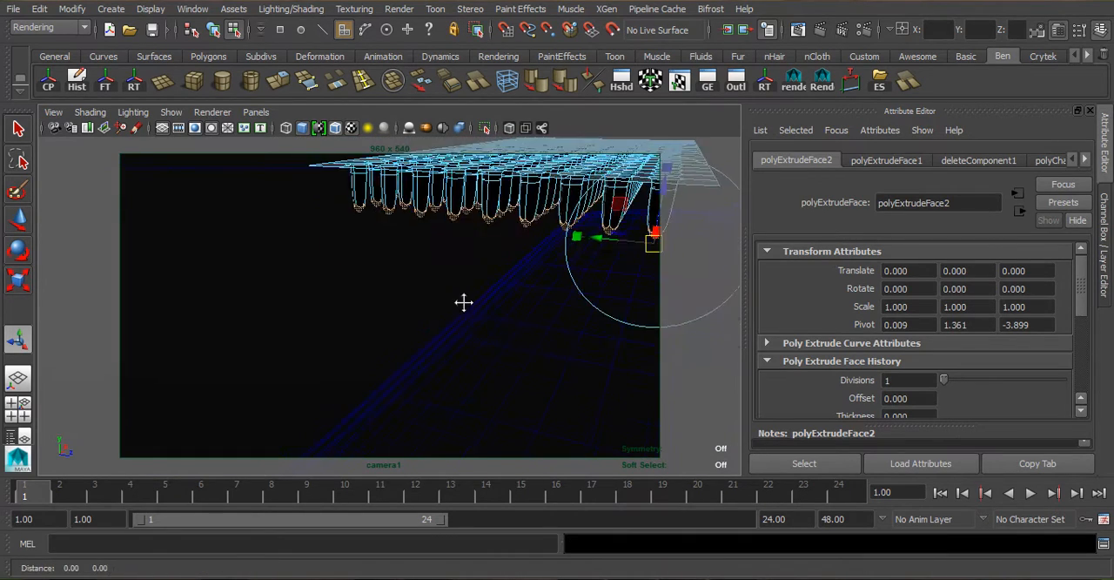
pyautogui.keyDown('alt'); pyautogui.moveTo(463, 302); pyautogui.dragTo(492, 261); pyautogui.keyUp('alt')
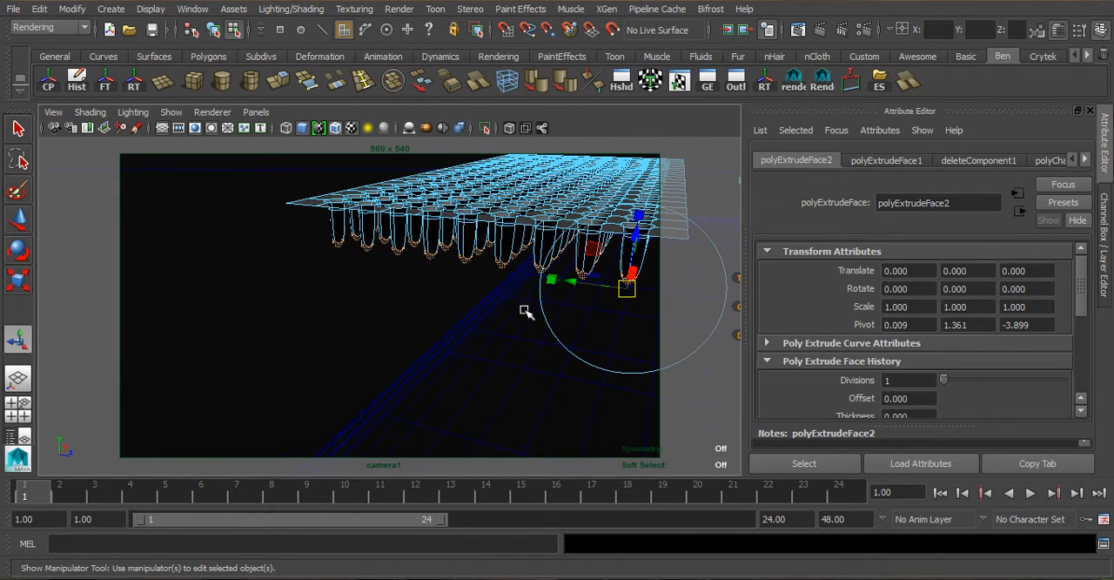
pyautogui.press('Delete')
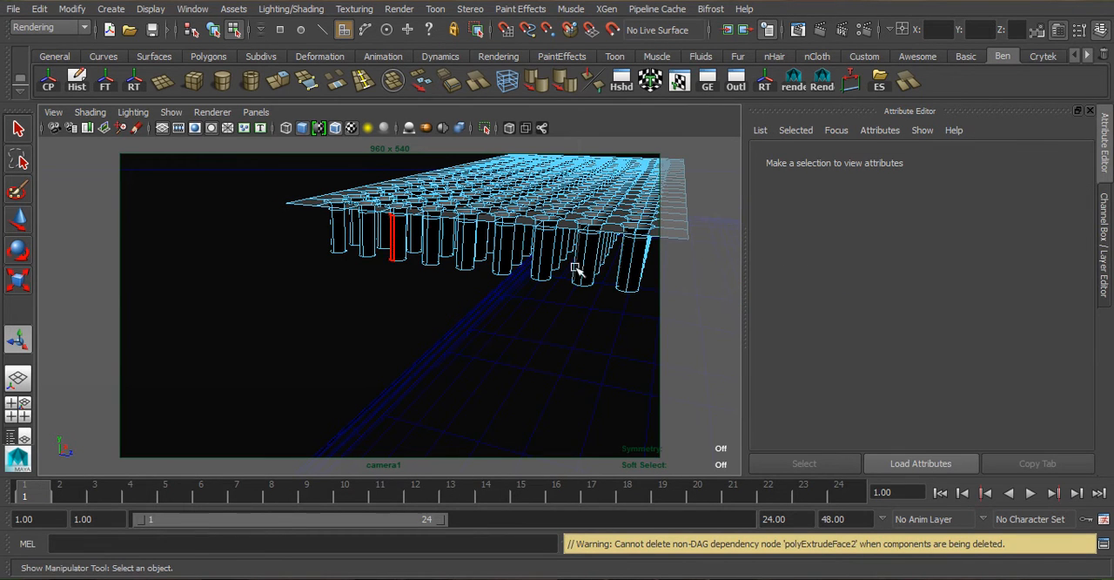
pyautogui.moveTo(581, 236); pyautogui.dragTo(648, 193, button='right')
pyautogui.keyDown('alt'); pyautogui.moveTo(522, 269); pyautogui.dragTo(452, 294); pyautogui.keyUp('alt')
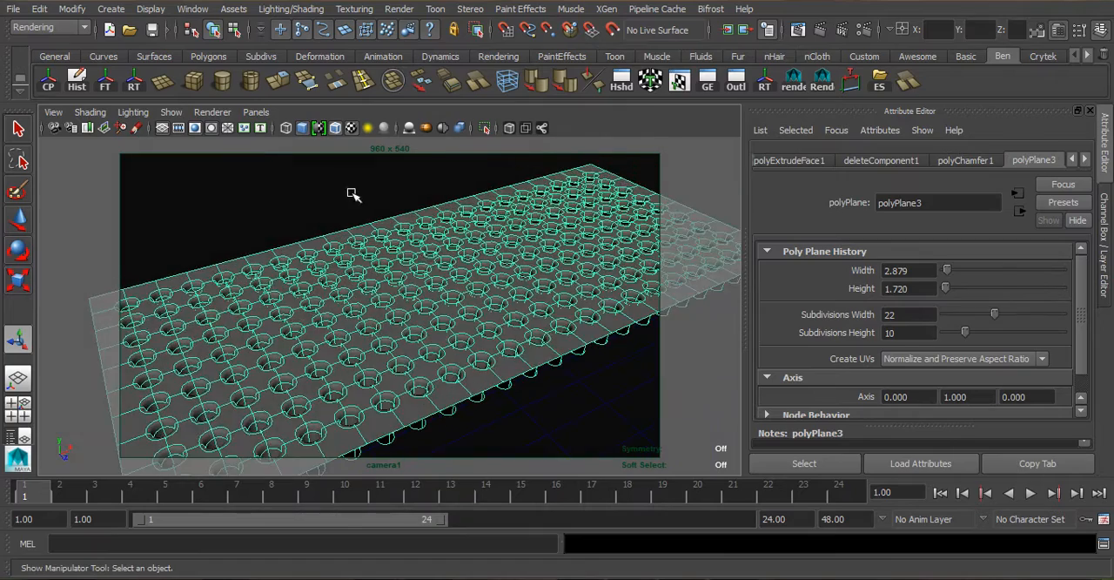
# - Assign a new mental ray mia_material_x_passes material to the grille mesh and name it Metal_dark
pyautogui.keyDown('alt'); pyautogui.moveTo(503, 325); pyautogui.dragTo(528, 290); pyautogui.keyUp('alt')
pyautogui.scroll(-5, 420, 322)
pyautogui.moveTo(390, 222); pyautogui.dragTo(426, 540, button='right')
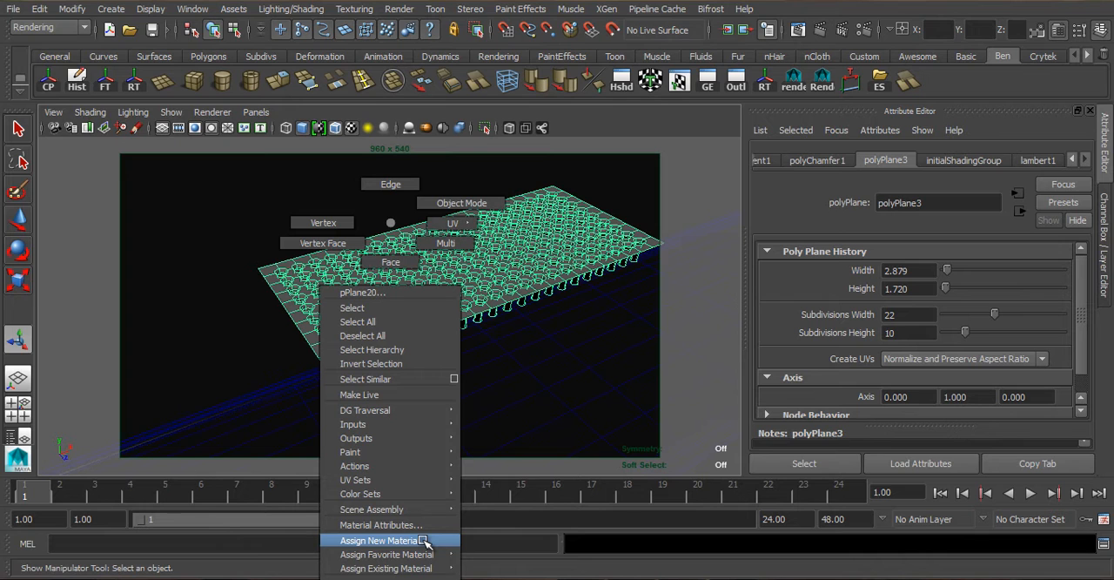
pyautogui.moveTo(426, 540); pyautogui.dragTo(425, 540, button='right')
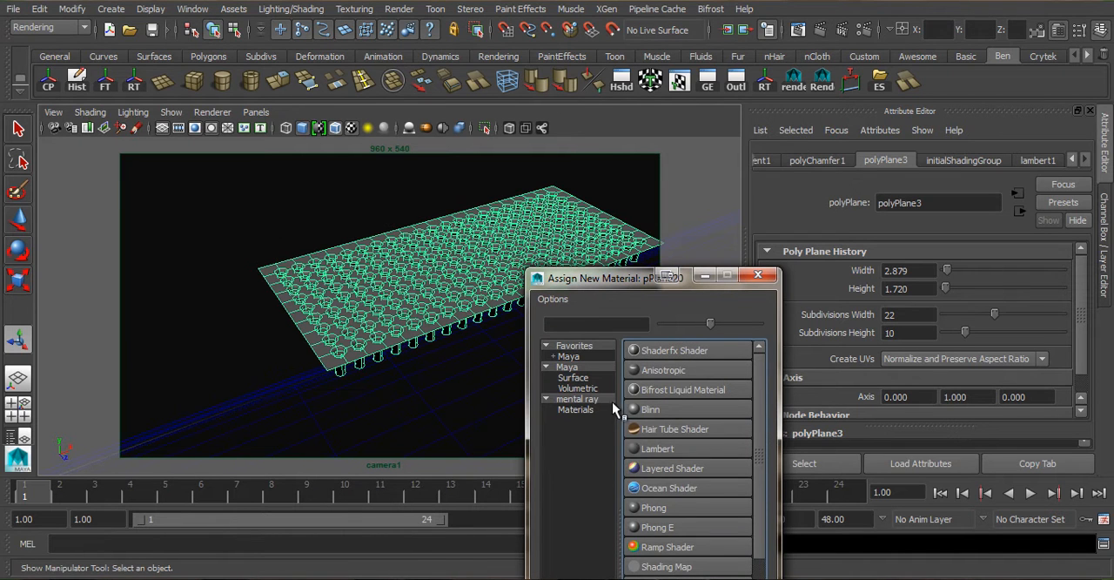
pyautogui.click(576, 409)
pyautogui.moveTo(625, 280); pyautogui.dragTo(720, 75)
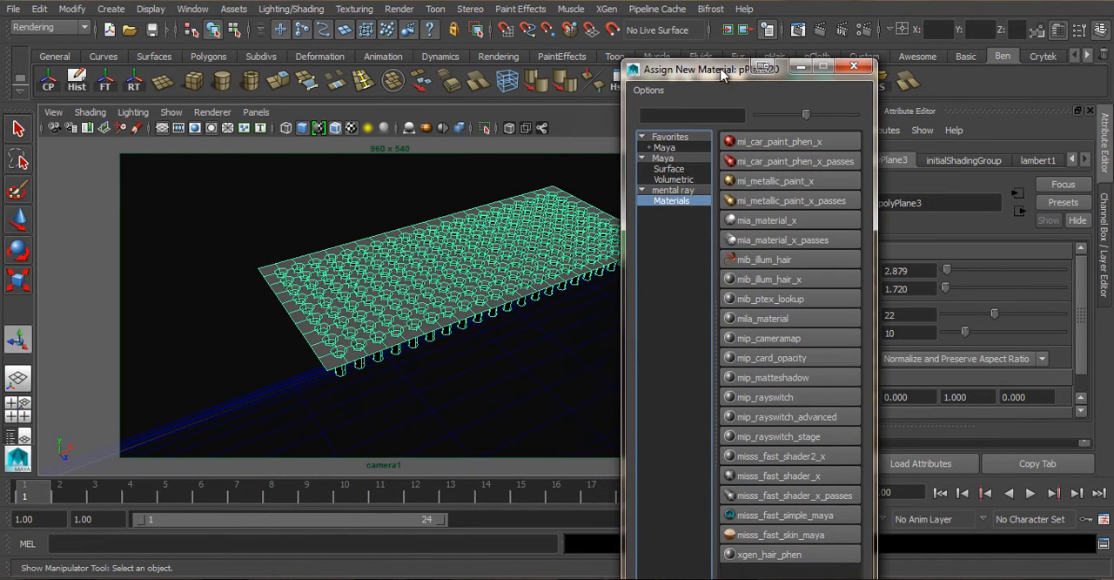
pyautogui.click(796, 241)
pyautogui.write('Dar')
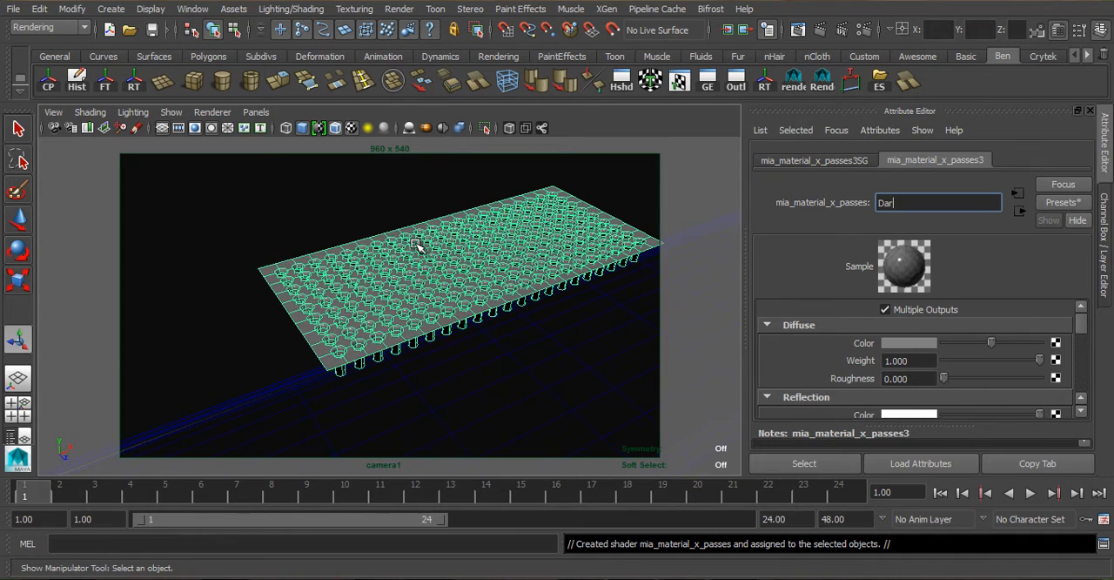
pyautogui.write('etal_dark')
pyautogui.press('Return')
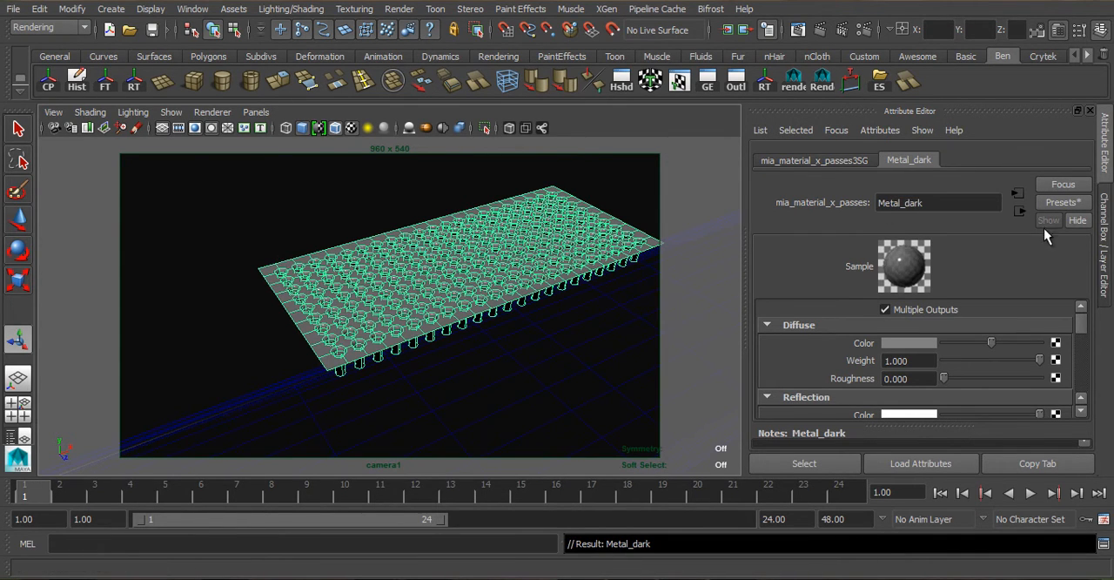
# - Replace the Metal_dark material's settings with the Copper preset
pyautogui.click(1061, 203)
pyautogui.moveTo(1002, 249)
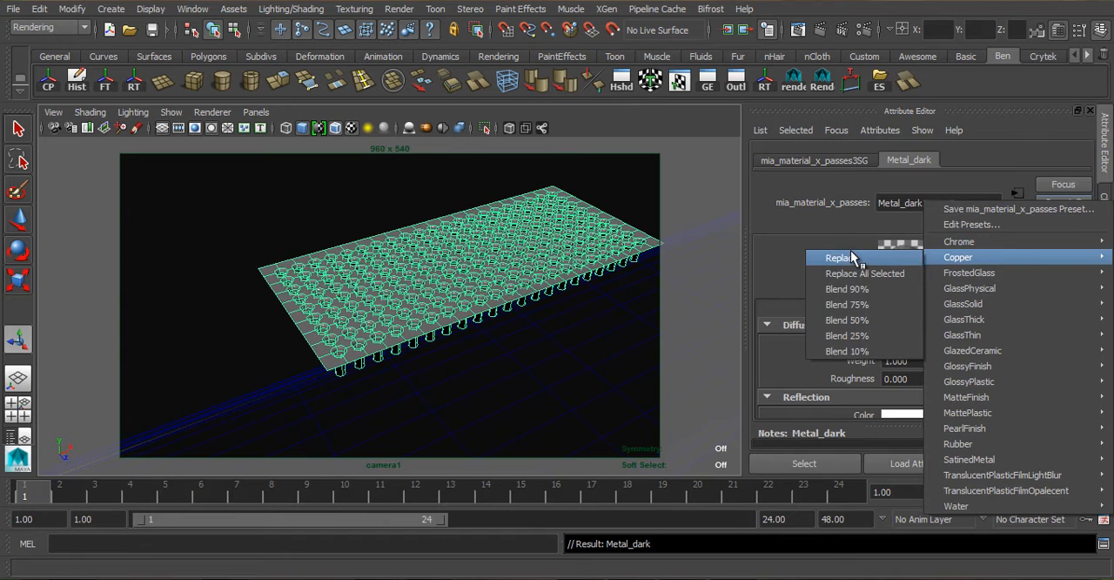
pyautogui.click(860, 255)
# - Desaturate Metal_dark's diffuse colour and set its reflection colour to grey with saturation 0 and value 0.489
pyautogui.click(909, 344)
pyautogui.moveTo(843, 402); pyautogui.dragTo(738, 375)
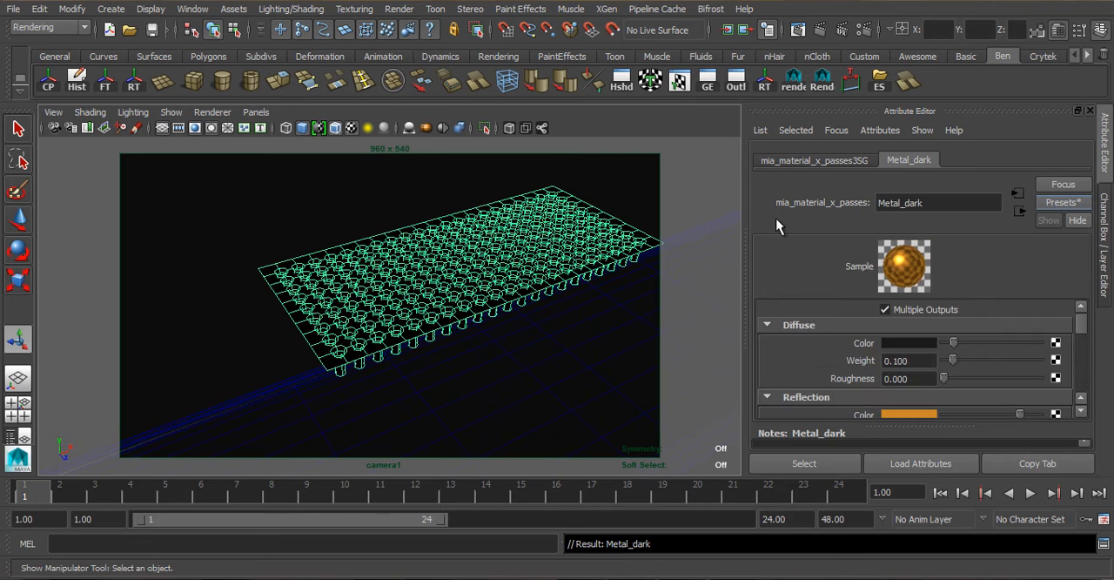
pyautogui.moveTo(853, 452); pyautogui.dragTo(758, 455)
pyautogui.click(883, 480)
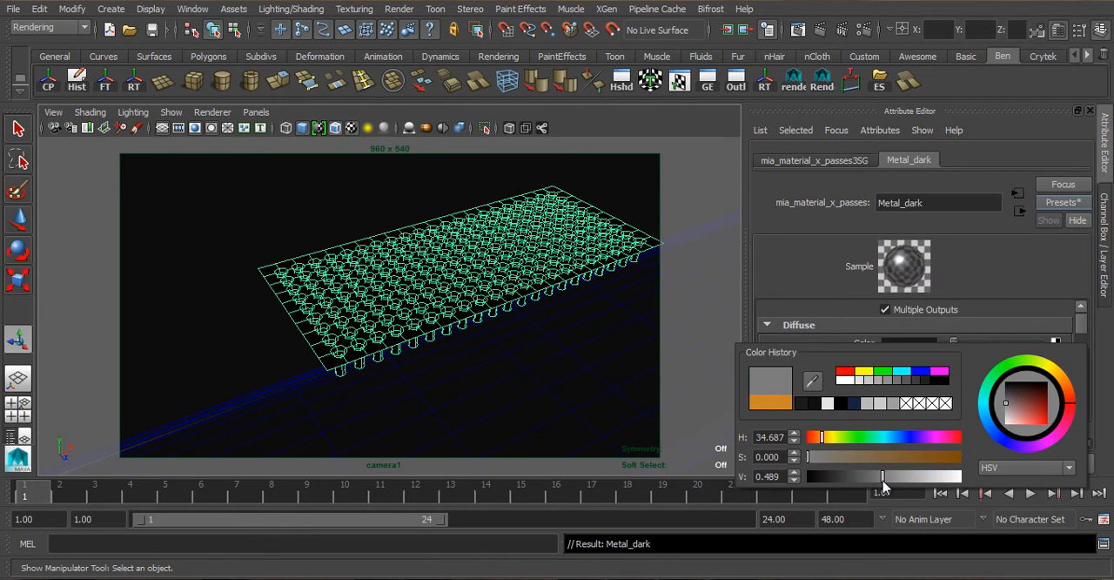
# - Lower the grille mesh to Y 0.864, towards the earpiece slot on the phone's front
pyautogui.moveTo(402, 233); pyautogui.dragTo(461, 206, button='right')
pyautogui.scroll(-5, 462, 291)
pyautogui.press('w')
pyautogui.moveTo(418, 225); pyautogui.dragTo(427, 271)
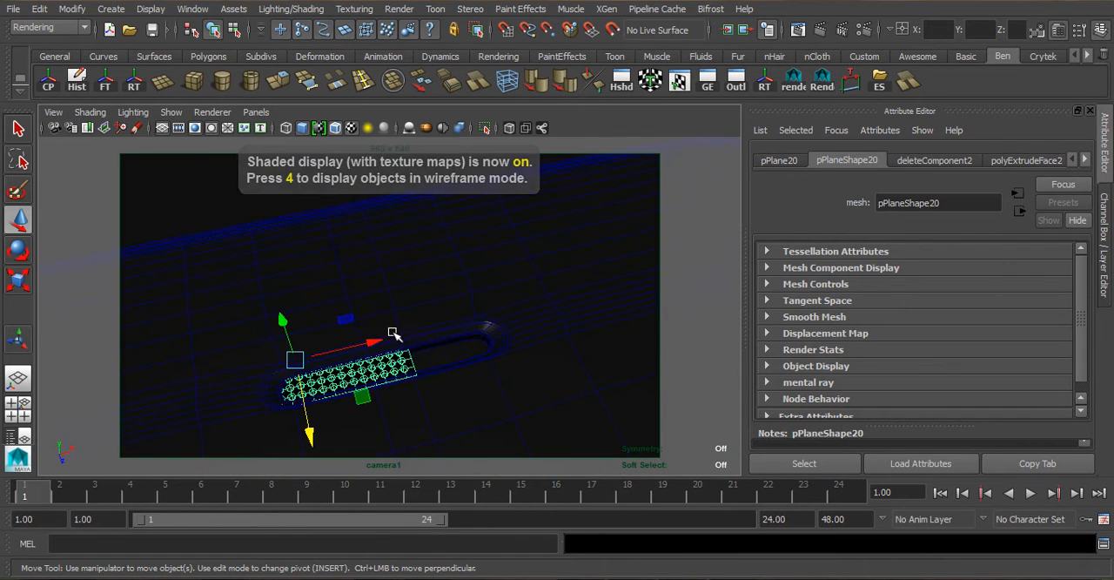
# - Duplicate the grille mesh, rotate the copies 90 degrees in X and place them behind the speaker holes in the phone's bottom edge
pyautogui.moveTo(394, 334); pyautogui.dragTo(455, 323)
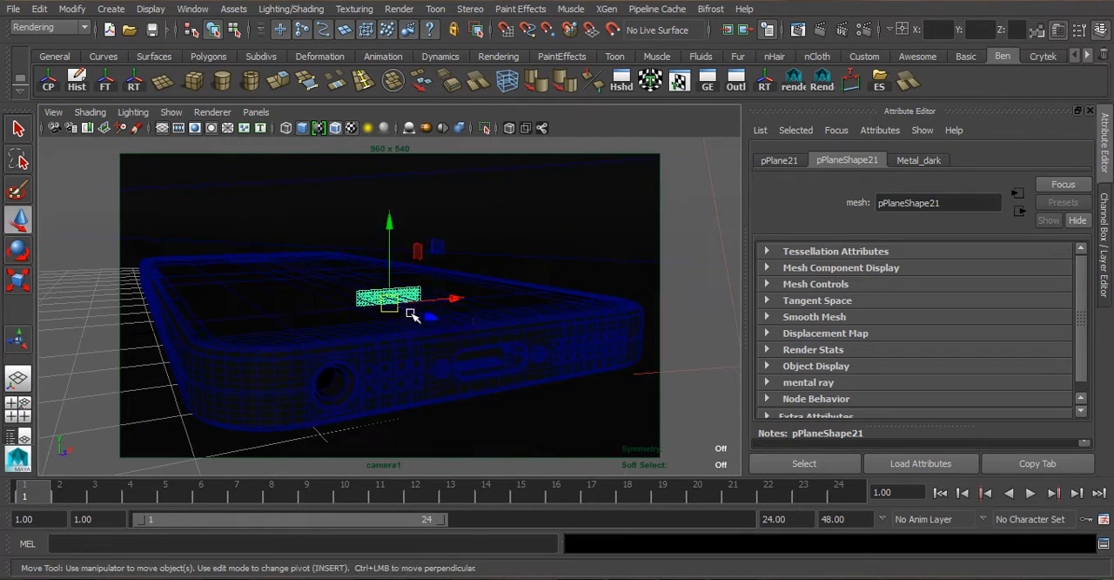
pyautogui.moveTo(410, 316); pyautogui.dragTo(437, 263)
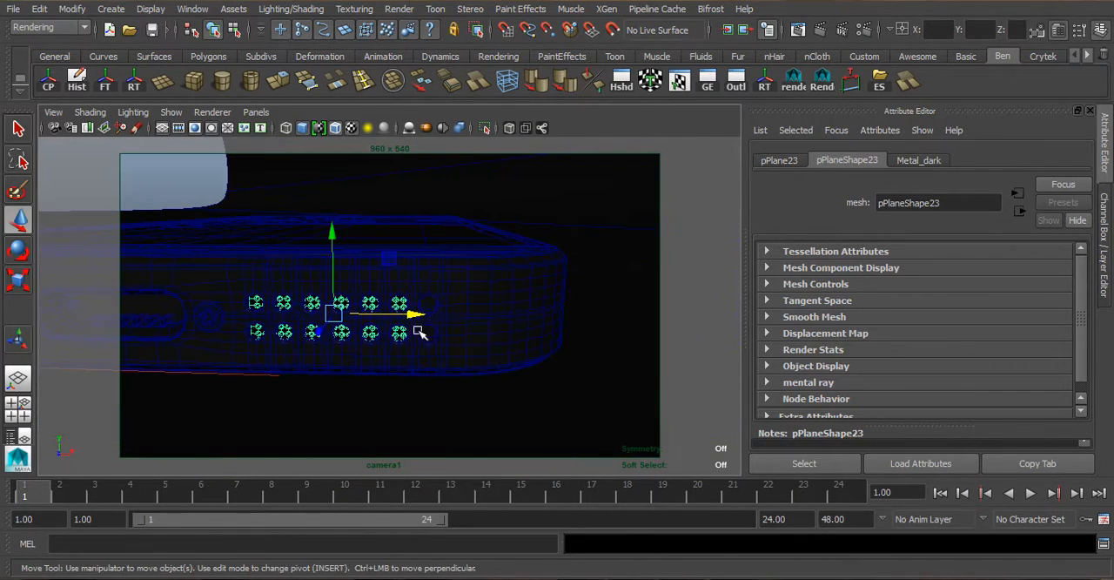
pyautogui.moveTo(416, 314); pyautogui.dragTo(585, 322)
# - Delete the surplus grille geometry beyond the outer speaker holes
pyautogui.moveTo(556, 296); pyautogui.dragTo(565, 262, button='right')
pyautogui.moveTo(631, 231); pyautogui.dragTo(498, 374)
pyautogui.press('Delete')
# - Select the phone's parent group, group1, and bring the bottom-edge speaker holes into close view
pyautogui.scroll(2, 451, 296)
pyautogui.moveTo(441, 224); pyautogui.dragTo(510, 203, button='right')
pyautogui.click(373, 298)
pyautogui.keyDown('alt'); pyautogui.moveTo(374, 298); pyautogui.dragTo(385, 263); pyautogui.keyUp('alt')
pyautogui.click(386, 264)
pyautogui.press('Up')
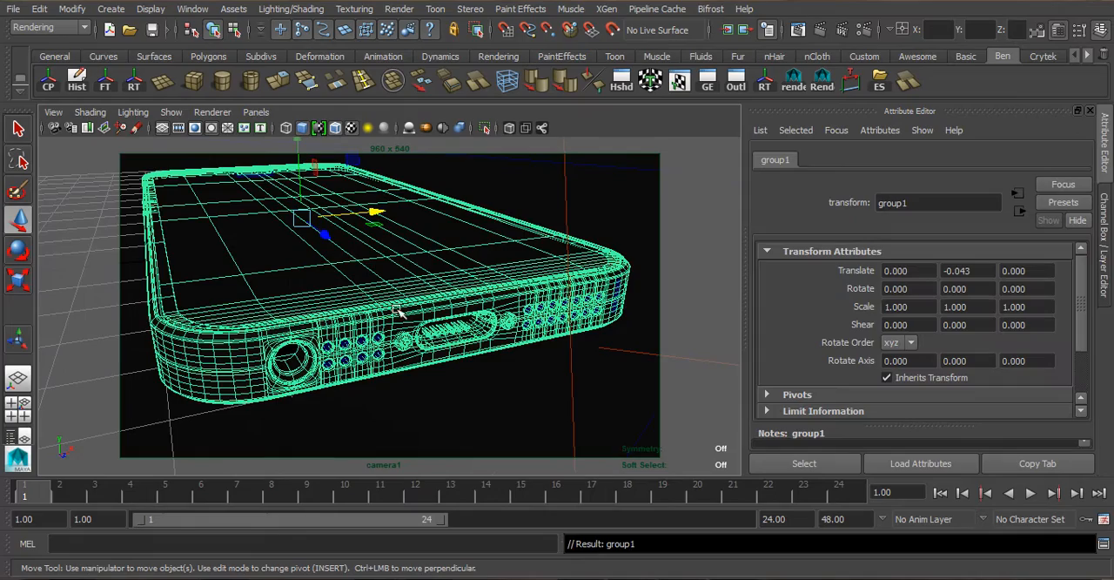
pyautogui.scroll(3, 363, 353)
pyautogui.keyDown('alt'); pyautogui.moveTo(324, 391); pyautogui.dragTo(318, 349); pyautogui.keyUp('alt')
pyautogui.scroll(4, 319, 348)
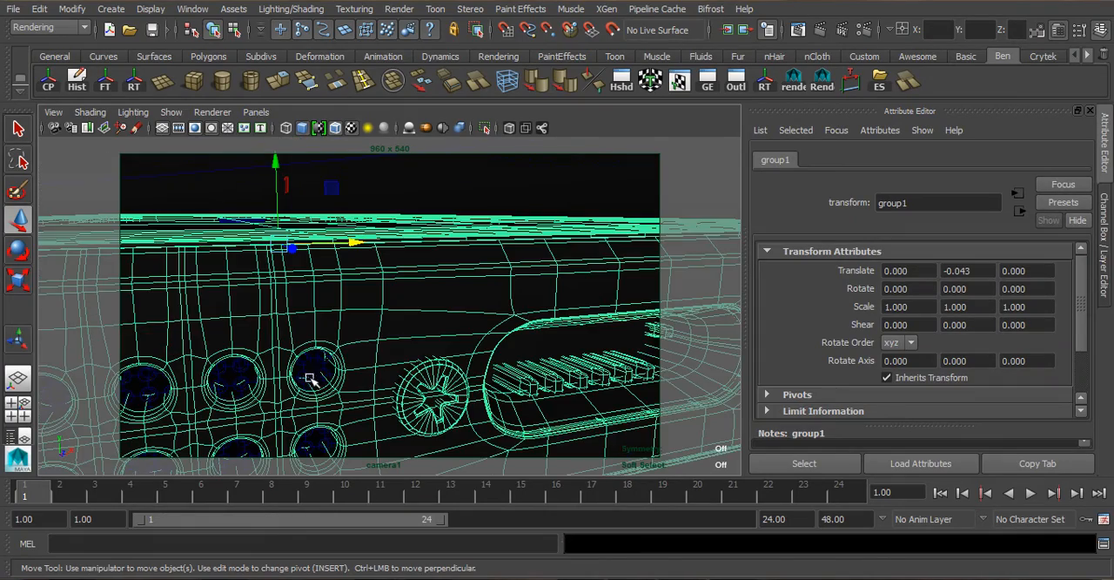
# - Add both bottom speaker grilles and the earpiece grille to the selected phone group, and group everything together
pyautogui.keyDown('shift'); pyautogui.click(223, 377); pyautogui.keyUp('shift')
pyautogui.keyDown('alt'); pyautogui.moveTo(408, 323); pyautogui.dragTo(287, 315, button='middle'); pyautogui.keyUp('alt')
pyautogui.scroll(-2, 287, 315)
pyautogui.keyDown('alt'); pyautogui.moveTo(547, 324); pyautogui.dragTo(462, 299, button='middle'); pyautogui.keyUp('alt')
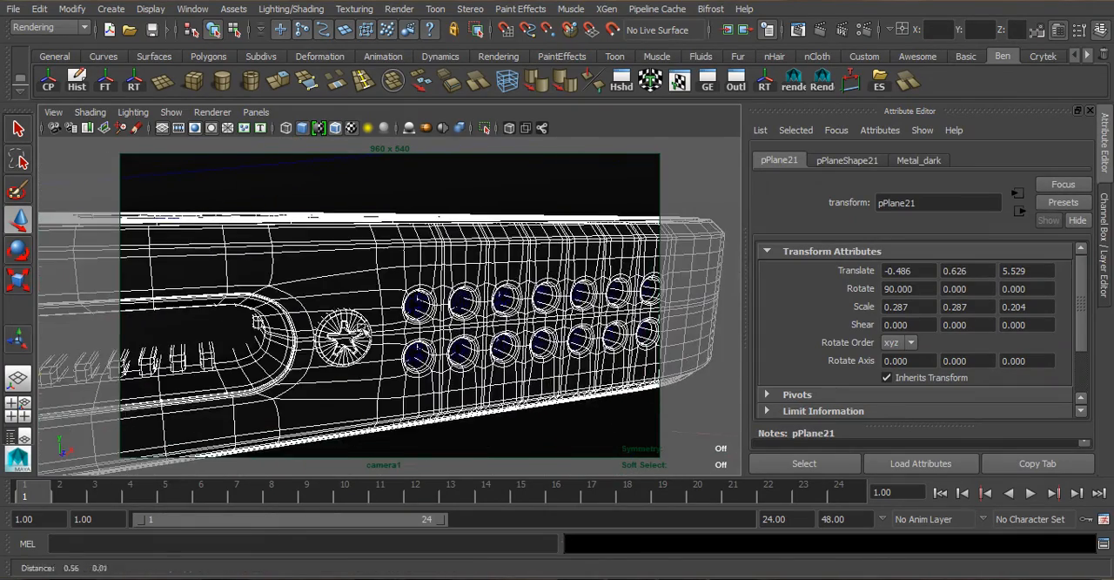
pyautogui.scroll(3, 462, 298)
pyautogui.keyDown('shift'); pyautogui.click(426, 306); pyautogui.keyUp('shift')
pyautogui.keyDown('alt'); pyautogui.moveTo(426, 306); pyautogui.dragTo(189, 267, button='right'); pyautogui.keyUp('alt')
pyautogui.keyDown('alt'); pyautogui.moveTo(189, 266); pyautogui.dragTo(365, 323); pyautogui.keyUp('alt')
pyautogui.keyDown('alt'); pyautogui.moveTo(365, 324); pyautogui.dragTo(461, 335, button='middle'); pyautogui.keyUp('alt')
pyautogui.keyDown('alt'); pyautogui.moveTo(461, 336); pyautogui.dragTo(494, 355, button='right'); pyautogui.keyUp('alt')
pyautogui.keyDown('alt'); pyautogui.moveTo(494, 355); pyautogui.dragTo(403, 358); pyautogui.keyUp('alt')
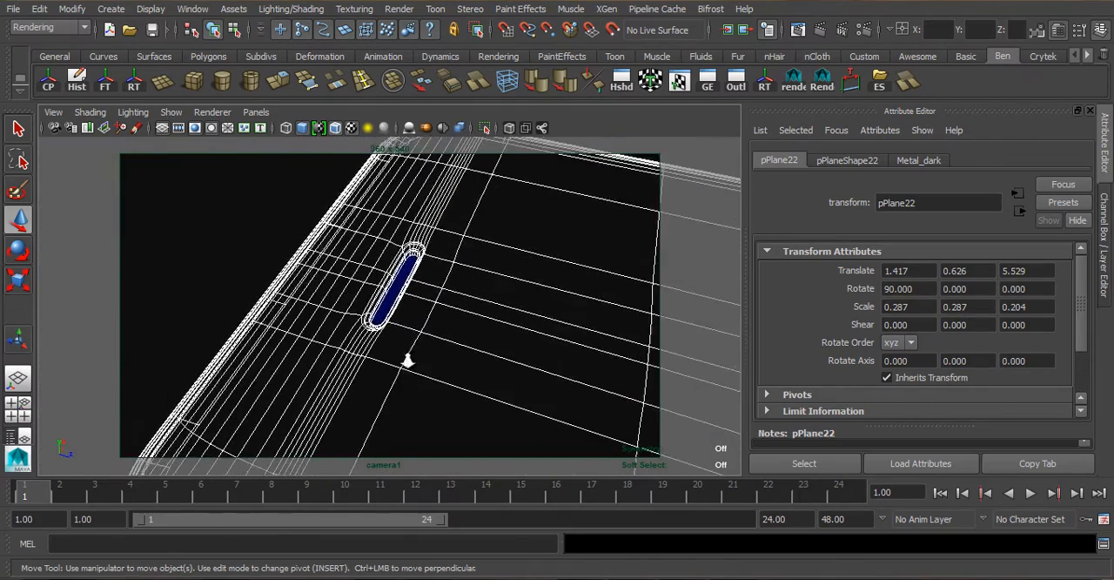
pyautogui.scroll(2, 377, 311)
pyautogui.keyDown('shift'); pyautogui.click(384, 309); pyautogui.keyUp('shift')
pyautogui.hotkey('ctrl', 'g')
# - Return the camera to its saved bookmark view of the whole phone
pyautogui.scroll(-3, 467, 323)
pyautogui.keyDown('alt'); pyautogui.moveTo(440, 311); pyautogui.dragTo(447, 300, button='middle'); pyautogui.keyUp('alt')
pyautogui.keyDown('alt'); pyautogui.moveTo(447, 300); pyautogui.dragTo(362, 248); pyautogui.keyUp('alt')
pyautogui.click(418, 418)
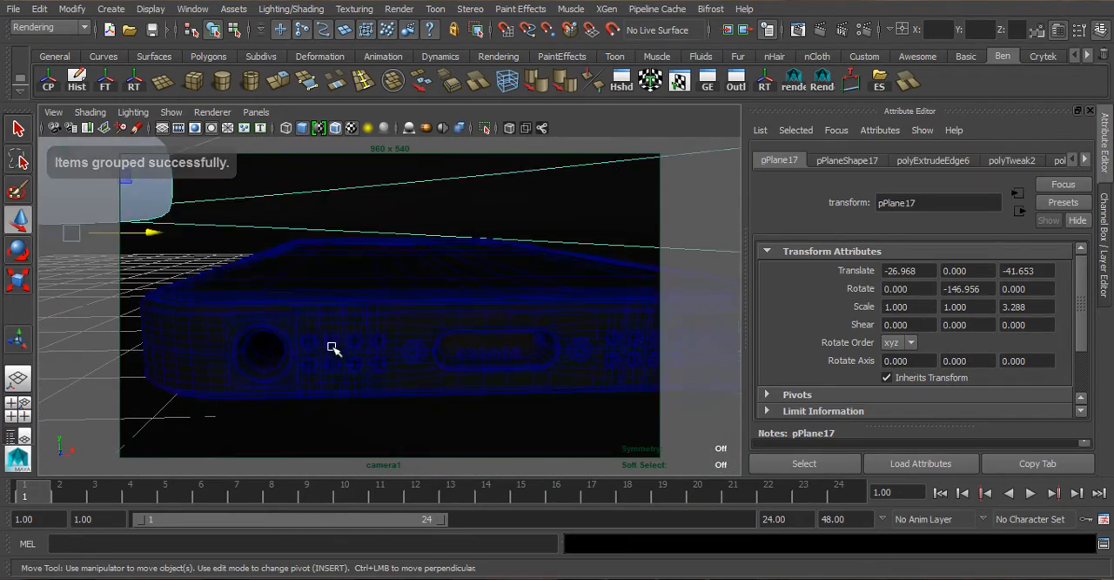
pyautogui.keyDown('alt'); pyautogui.moveTo(334, 348); pyautogui.dragTo(370, 383); pyautogui.keyUp('alt')
pyautogui.click(53, 112)
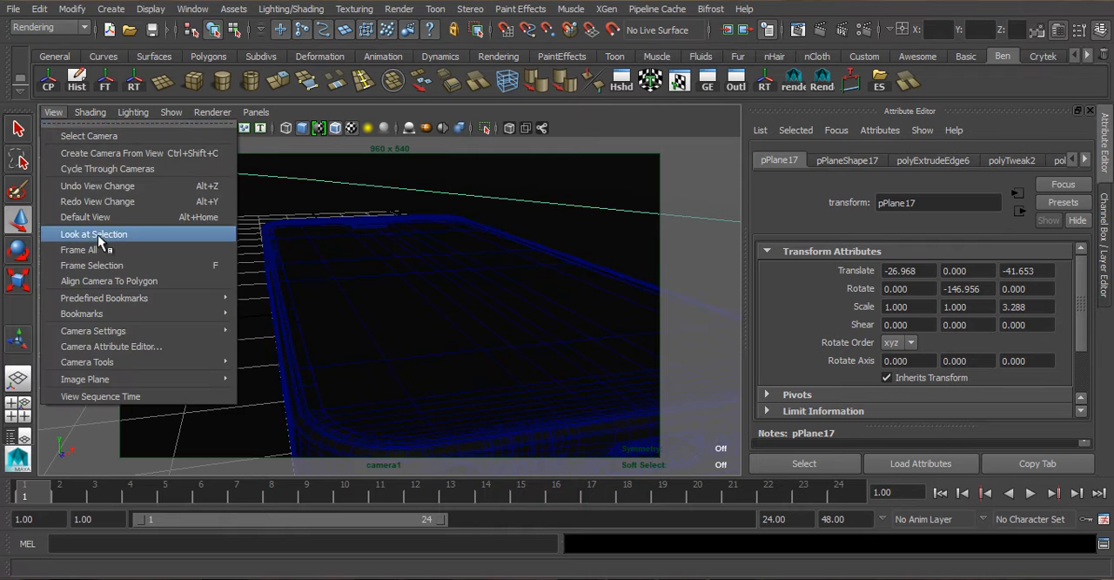
pyautogui.moveTo(168, 311)
pyautogui.click(304, 314)
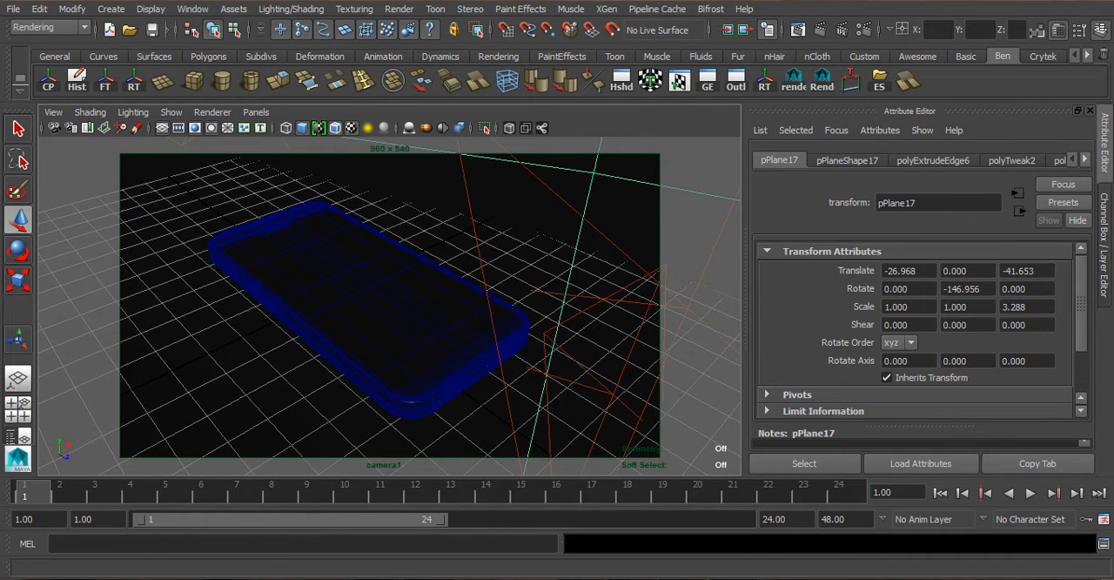
# - Brighten the dark blue colour of the small area light, areaLight4, beside the phone
pyautogui.click(546, 332)
pyautogui.keyDown('alt'); pyautogui.moveTo(392, 300); pyautogui.dragTo(408, 288, button='middle'); pyautogui.keyUp('alt')
pyautogui.keyDown('alt'); pyautogui.moveTo(406, 296); pyautogui.dragTo(462, 244); pyautogui.keyUp('alt')
pyautogui.click(572, 209)
pyautogui.click(946, 161)
pyautogui.click(861, 162)
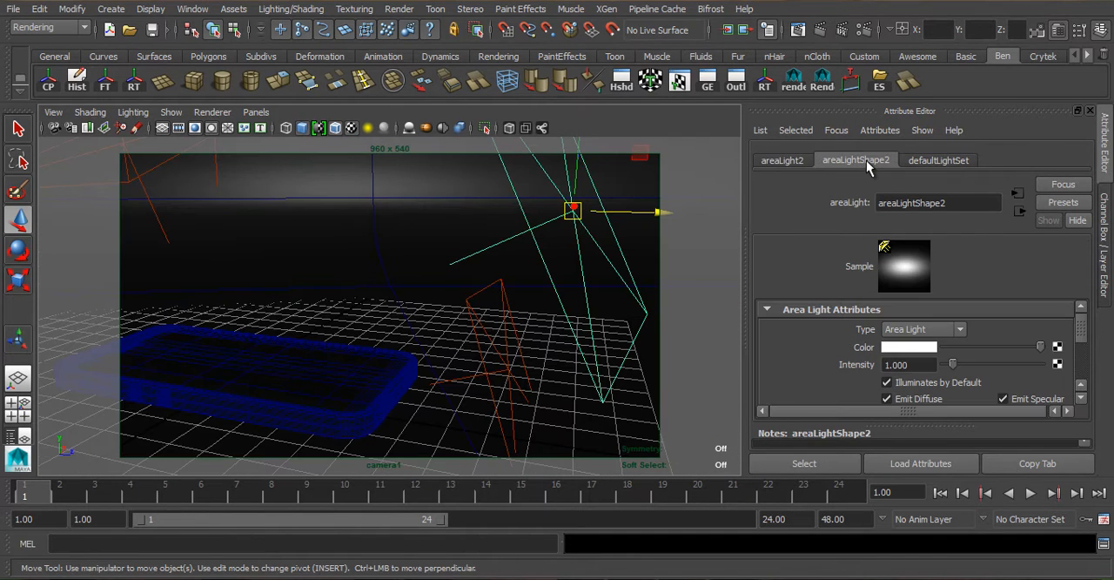
pyautogui.scroll(-3, 511, 284)
pyautogui.click(465, 326)
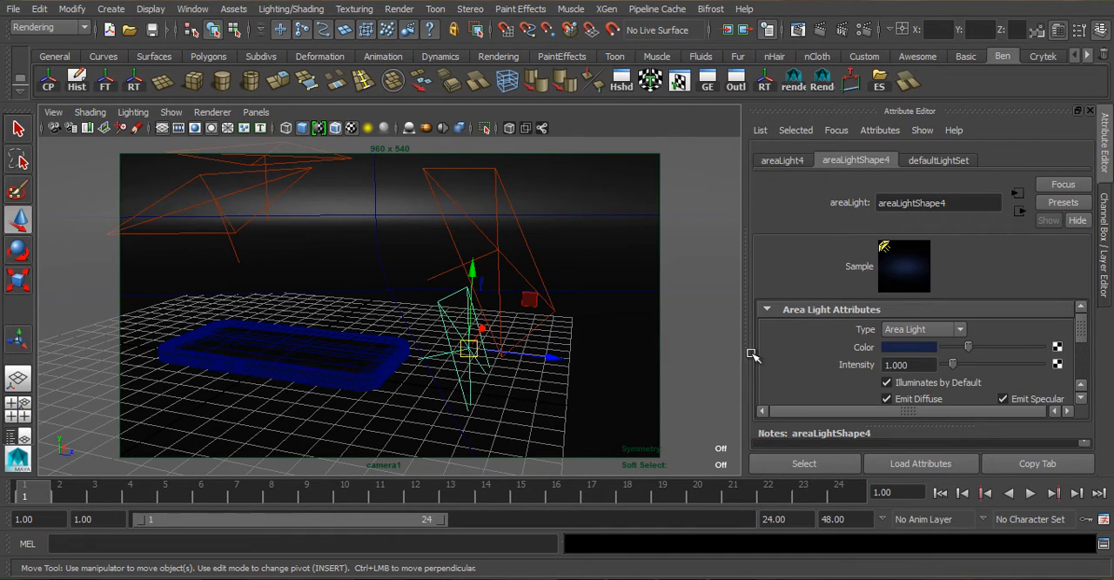
pyautogui.moveTo(976, 352); pyautogui.dragTo(987, 350)
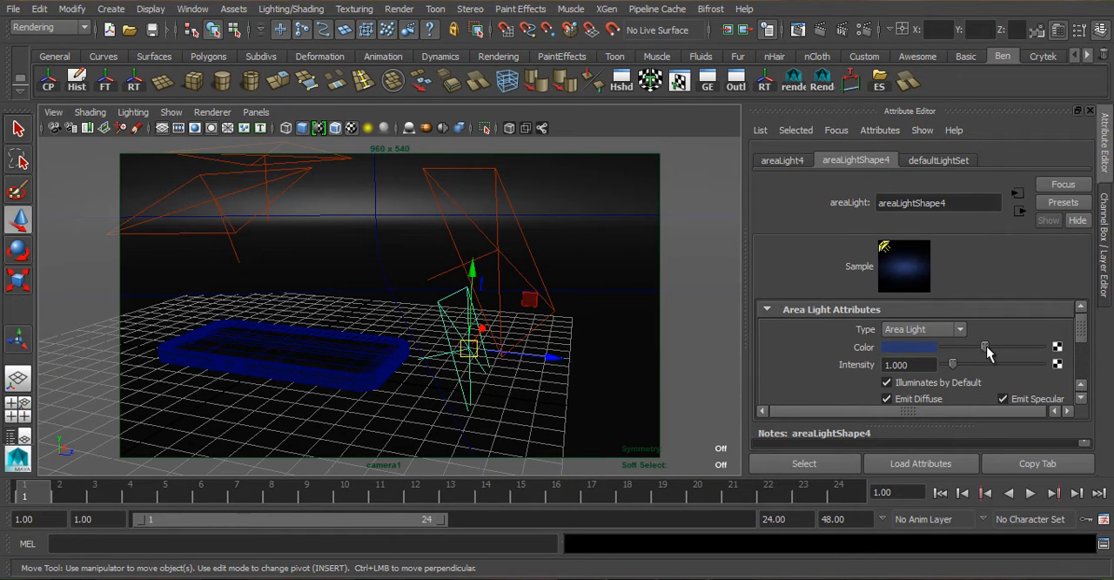
# - Adjust the brightness of the dark blue colour of the overhead area light, areaLight3
pyautogui.moveTo(530, 355); pyautogui.dragTo(505, 359)
pyautogui.keyDown('alt'); pyautogui.moveTo(420, 361); pyautogui.dragTo(363, 239); pyautogui.keyUp('alt')
pyautogui.click(365, 219)
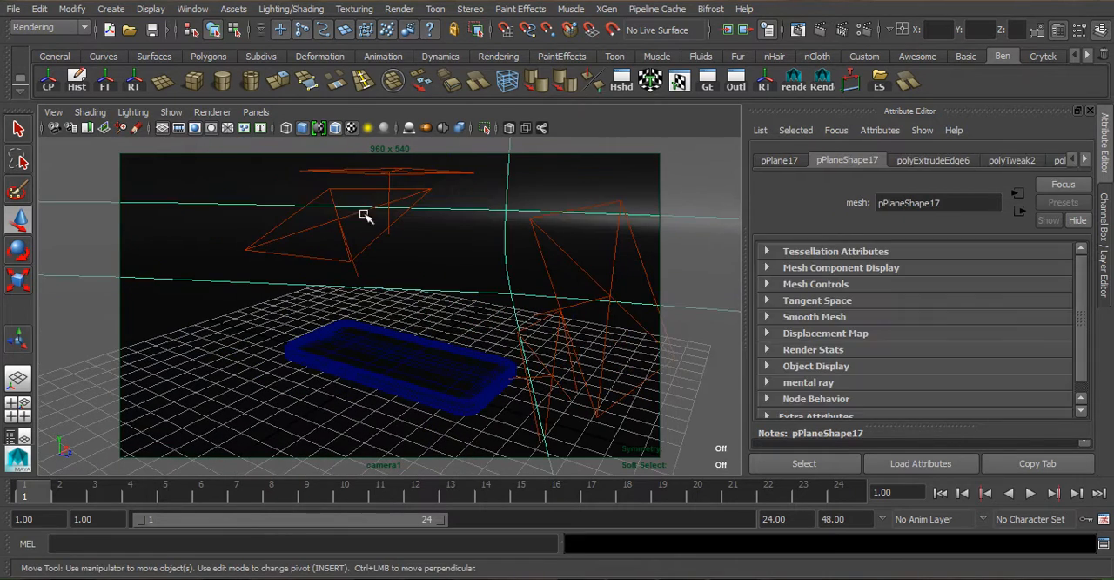
pyautogui.click(396, 174)
pyautogui.moveTo(978, 346); pyautogui.dragTo(983, 346)
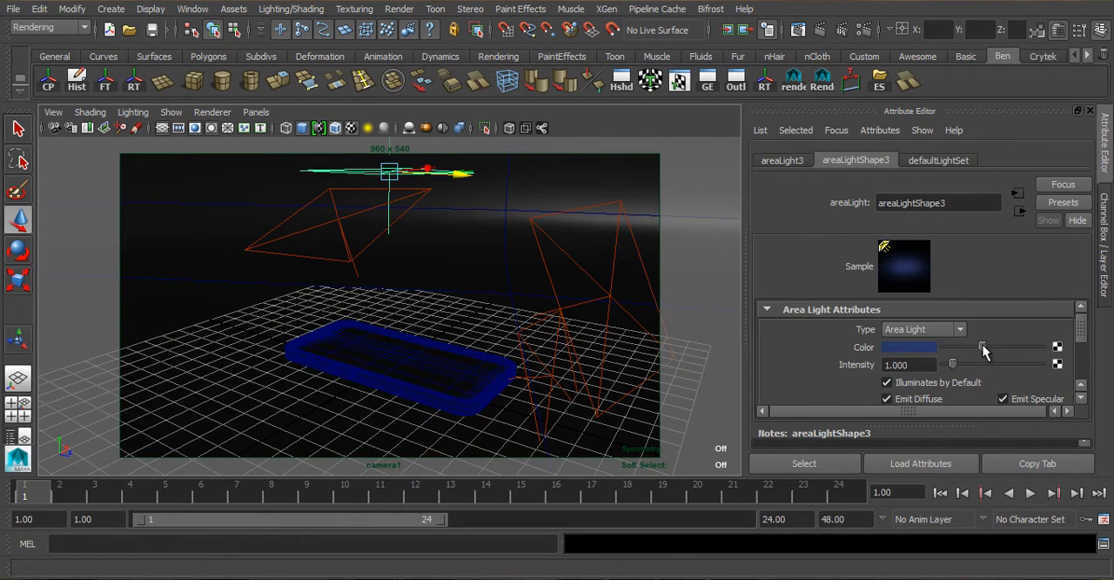
# - Lower the overhead area light, areaLight3, towards the phone
pyautogui.click(391, 172)
pyautogui.keyDown('alt'); pyautogui.moveTo(394, 173); pyautogui.dragTo(387, 223, button='middle'); pyautogui.keyUp('alt')
pyautogui.moveTo(381, 177); pyautogui.dragTo(386, 226)
pyautogui.press('r')
pyautogui.moveTo(383, 268); pyautogui.dragTo(357, 249)
pyautogui.hotkey('ctrl', 'z')
# - Select the two large white reflection planes above the scene and group them together
pyautogui.press('f')
pyautogui.scroll(-6, 391, 286)
pyautogui.keyDown('alt'); pyautogui.moveTo(357, 249); pyautogui.dragTo(413, 338, button='middle'); pyautogui.keyUp('alt')
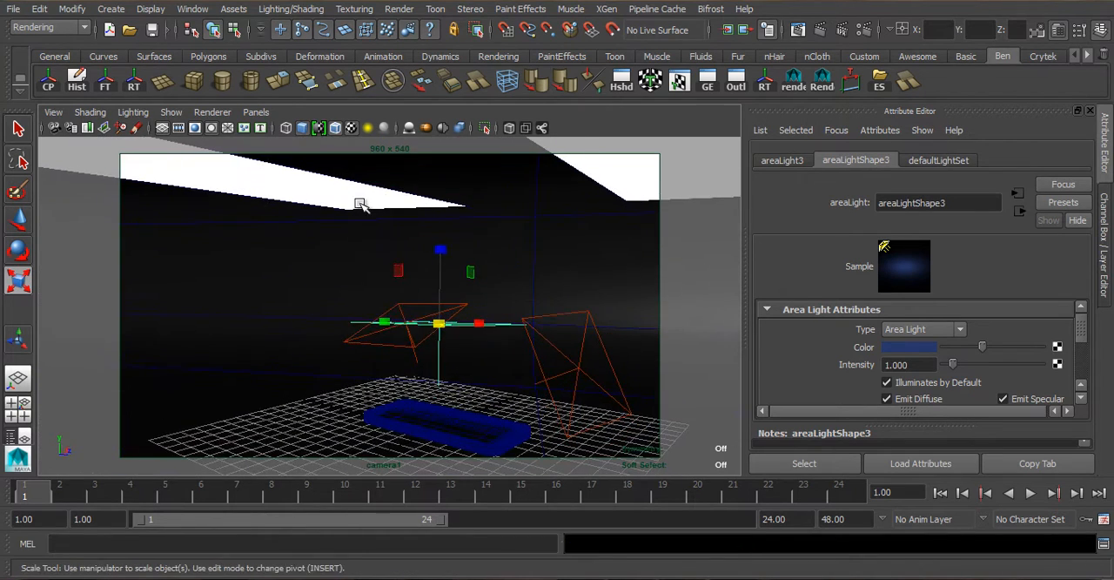
pyautogui.click(357, 188)
pyautogui.scroll(-5, 607, 171)
pyautogui.keyDown('shift'); pyautogui.click(483, 232); pyautogui.keyUp('shift')
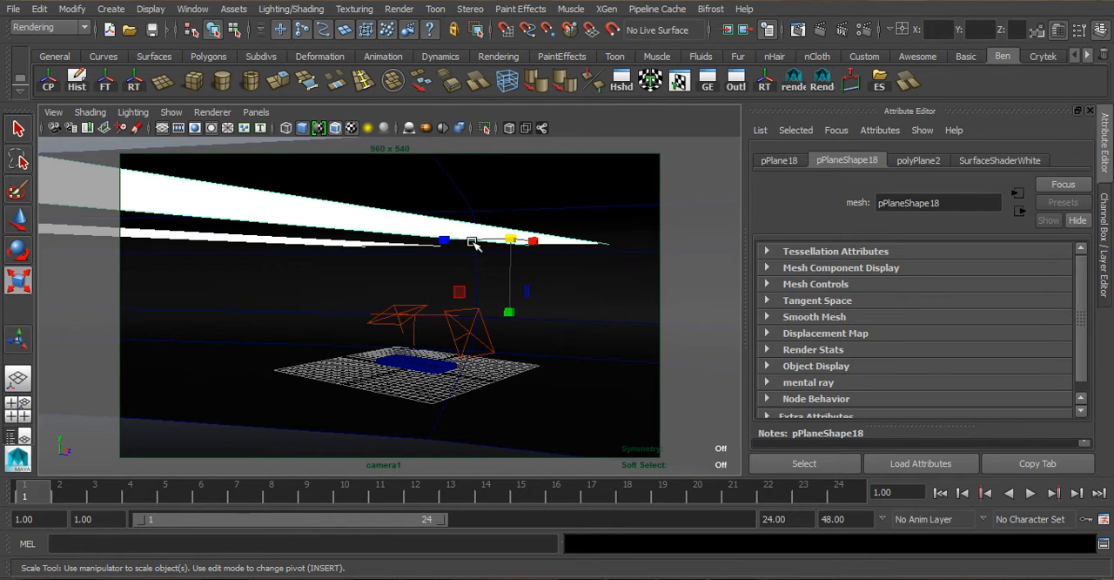
pyautogui.hotkey('ctrl', 'g')
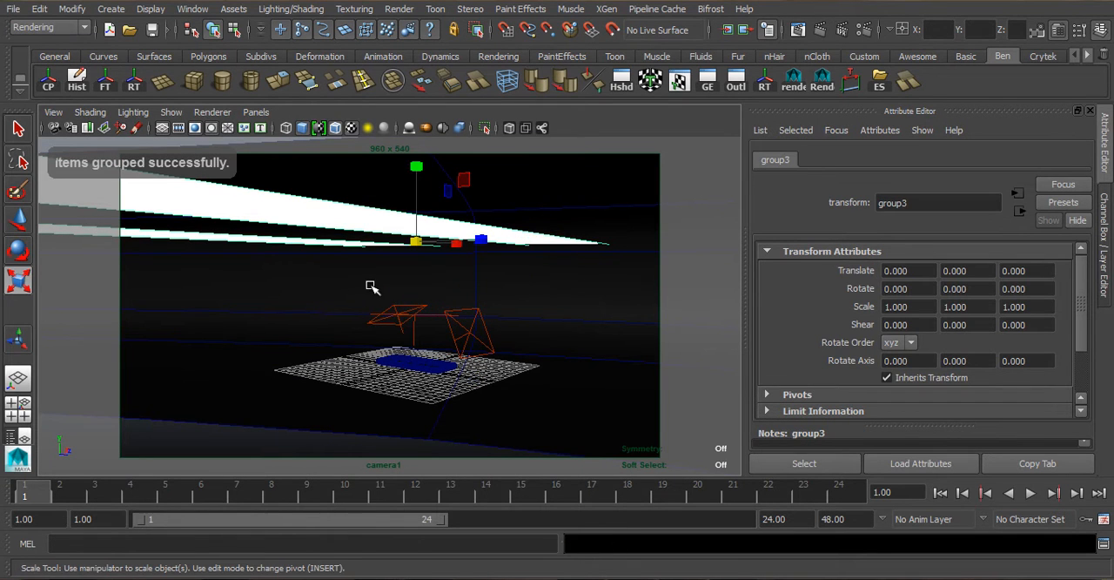
# - Rotate the grouped white planes about 55.7 degrees around the Y axis in wireframe display
pyautogui.press('4')
pyautogui.keyDown('alt'); pyautogui.moveTo(460, 331); pyautogui.dragTo(473, 363); pyautogui.keyUp('alt')
pyautogui.press('e')
pyautogui.keyDown('alt'); pyautogui.moveTo(452, 299); pyautogui.dragTo(490, 367, button='middle'); pyautogui.keyUp('alt')
pyautogui.keyDown('alt'); pyautogui.moveTo(490, 365); pyautogui.dragTo(461, 373); pyautogui.keyUp('alt')
pyautogui.scroll(4, 462, 373)
pyautogui.moveTo(409, 372); pyautogui.dragTo(479, 371)
pyautogui.scroll(5, 478, 370)
pyautogui.keyDown('alt'); pyautogui.moveTo(477, 370); pyautogui.dragTo(449, 328, button='middle'); pyautogui.keyUp('alt')
pyautogui.scroll(3, 450, 328)
pyautogui.scroll(-10, 454, 348)
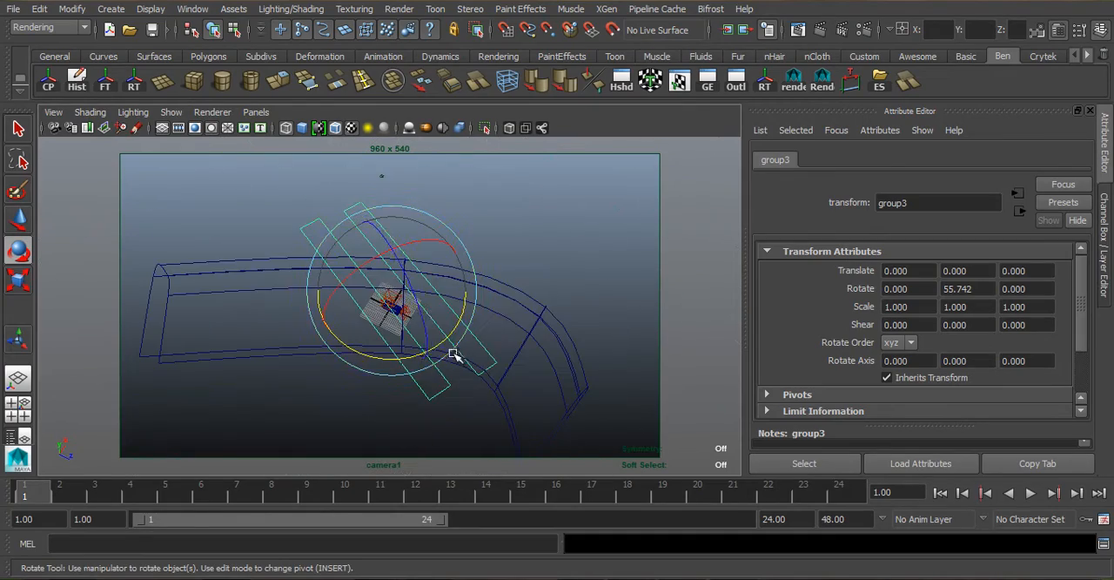
pyautogui.scroll(12, 406, 332)
# - Return the camera to its saved bookmark view and render the current frame with mental ray
pyautogui.keyDown('alt'); pyautogui.moveTo(462, 340); pyautogui.dragTo(392, 307); pyautogui.keyUp('alt')
pyautogui.keyDown('alt'); pyautogui.moveTo(392, 308); pyautogui.dragTo(324, 308, button='middle'); pyautogui.keyUp('alt')
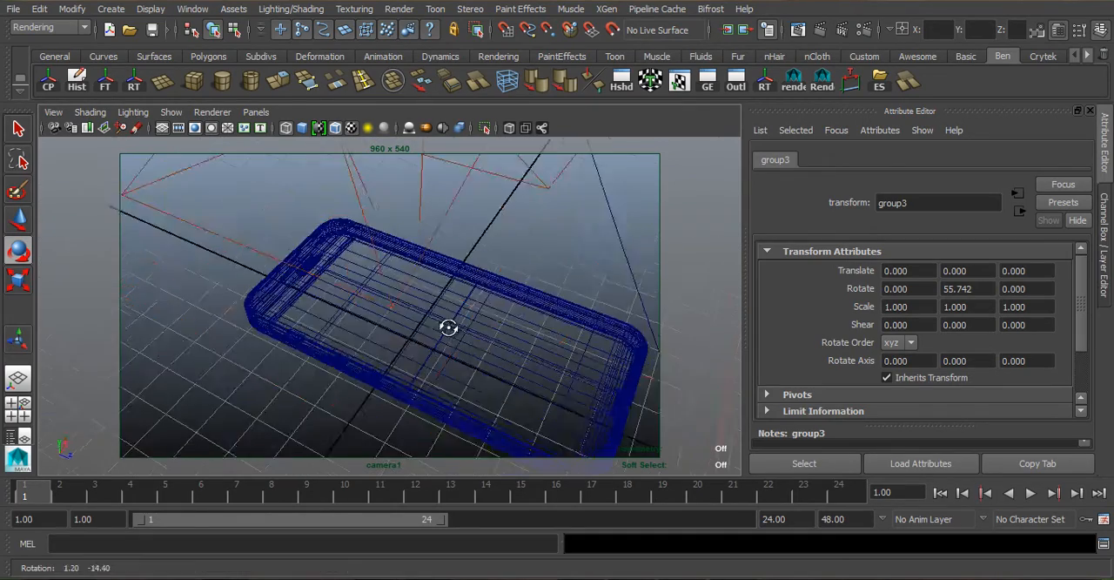
pyautogui.keyDown('alt'); pyautogui.moveTo(325, 308); pyautogui.dragTo(332, 286); pyautogui.keyUp('alt')
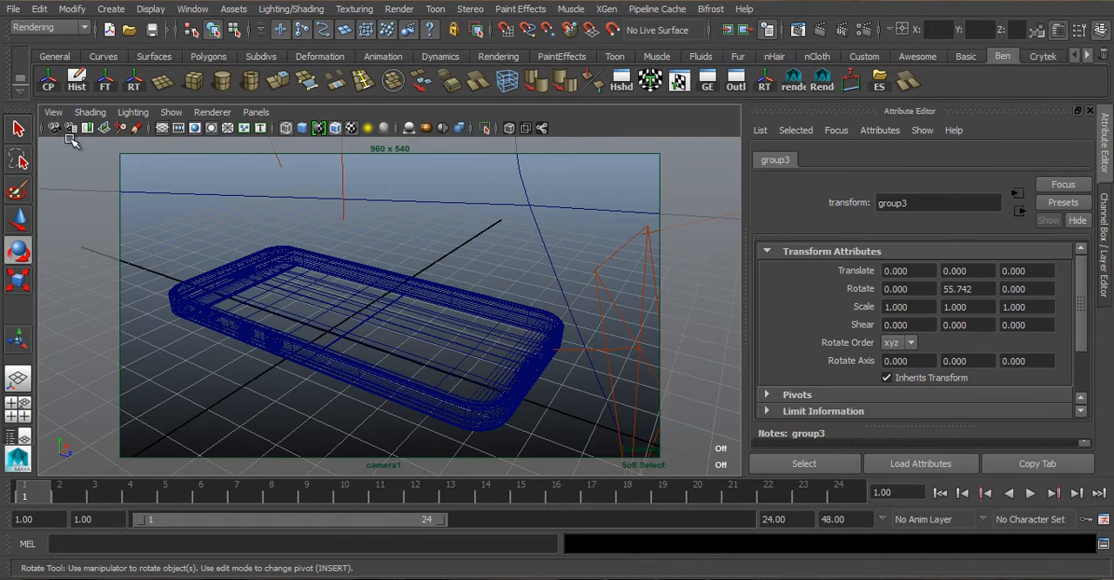
pyautogui.click(53, 112)
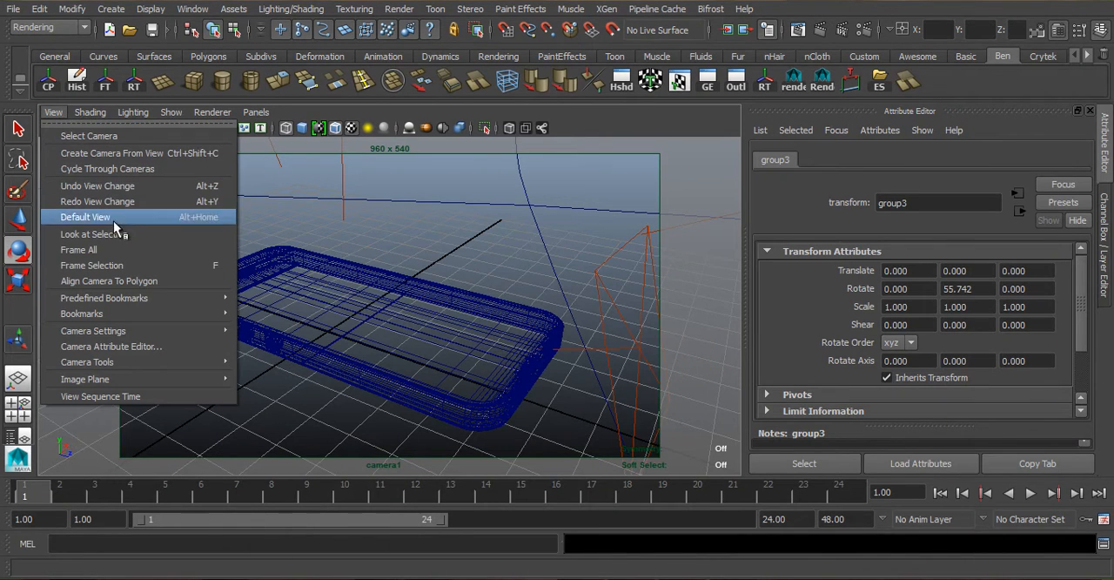
pyautogui.moveTo(139, 314)
pyautogui.click(317, 315)
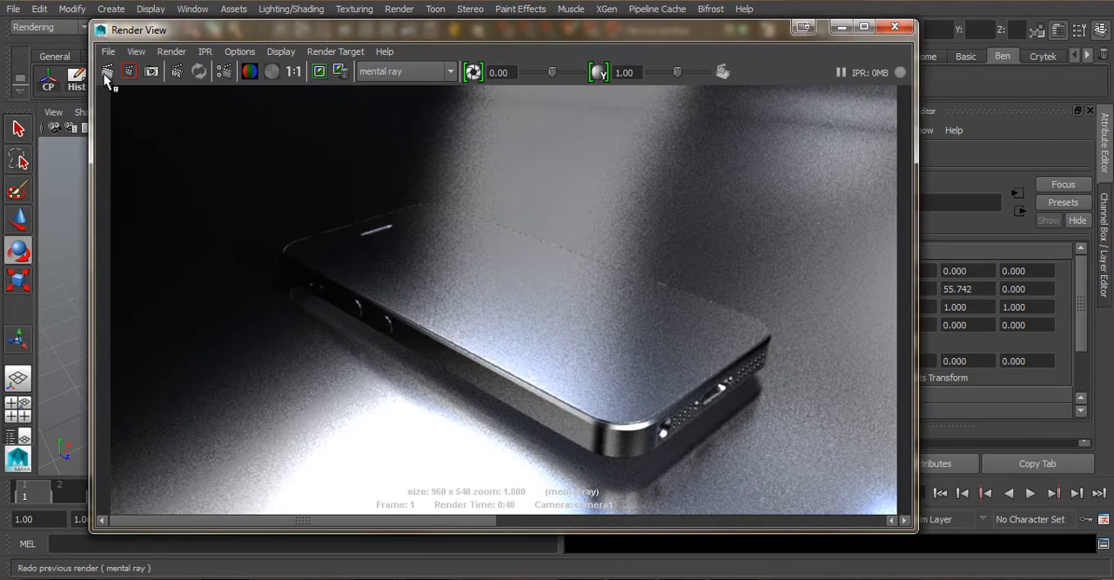
pyautogui.moveTo(205, 40); pyautogui.dragTo(420, 190)
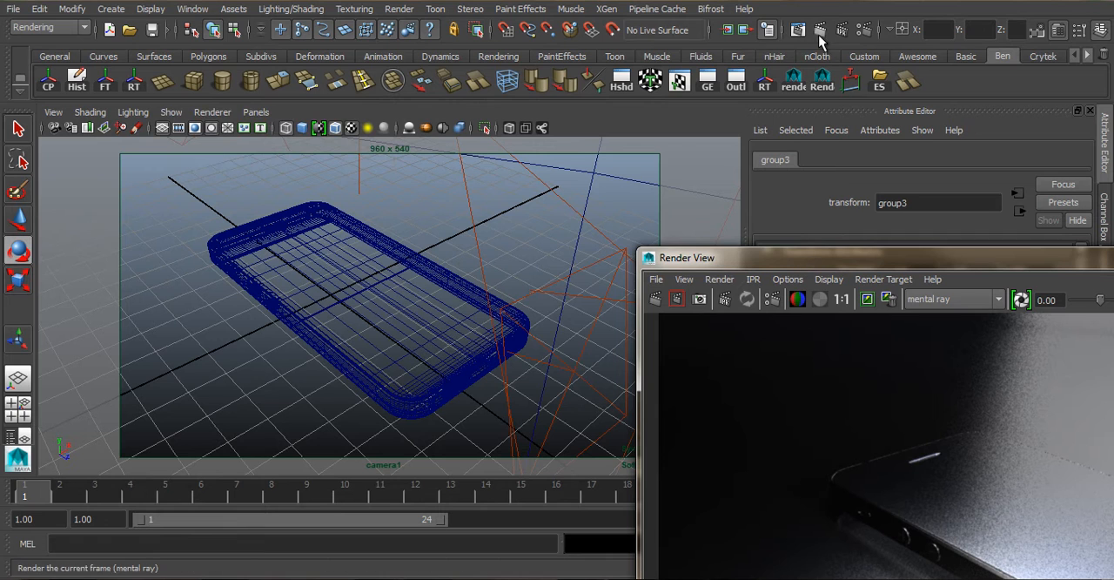
pyautogui.click(822, 32)
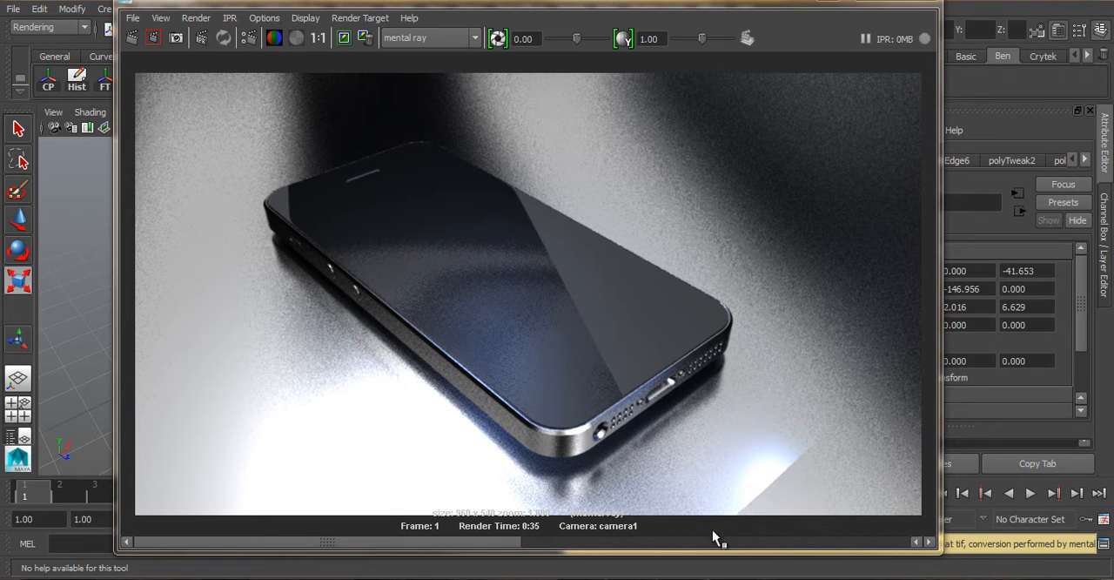
# - Select areaLight4 beside the phone and display the viewport textured with all scene lights on
pyautogui.moveTo(661, 5); pyautogui.dragTo(1113, 8)
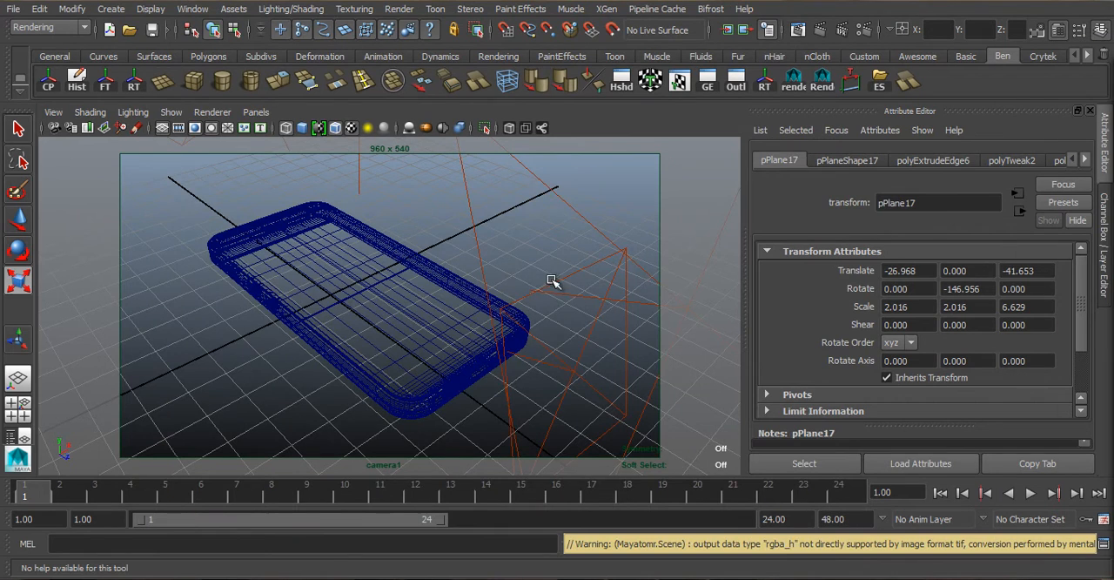
pyautogui.press('6')
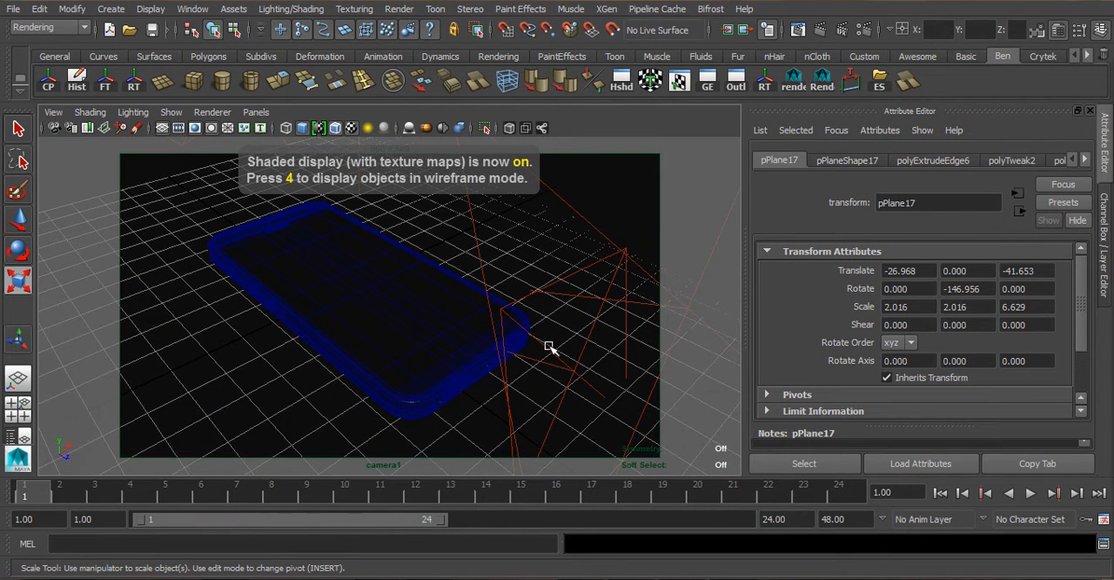
pyautogui.click(549, 346)
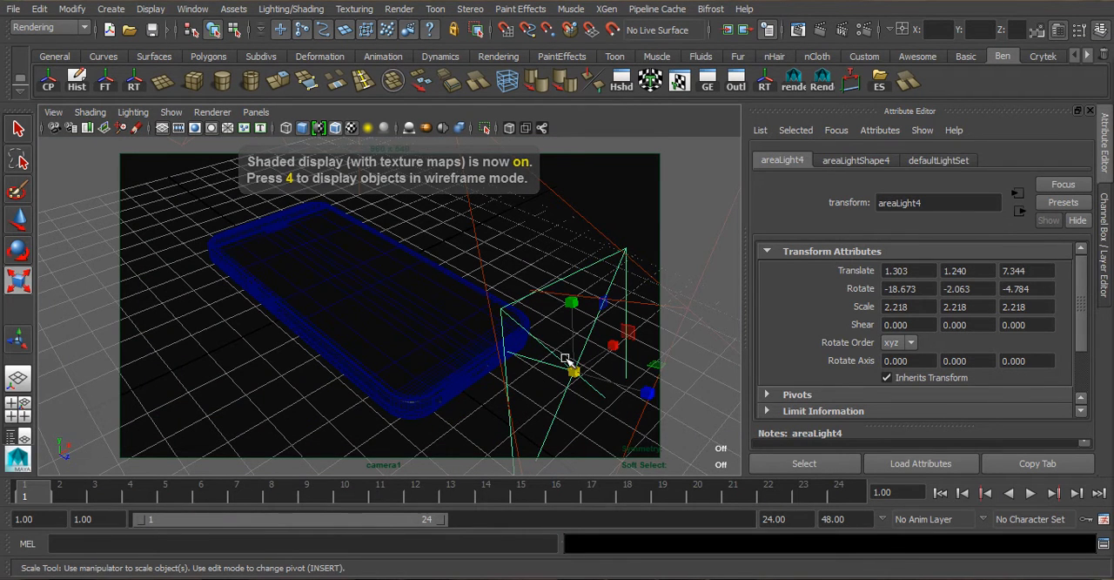
pyautogui.press('7')
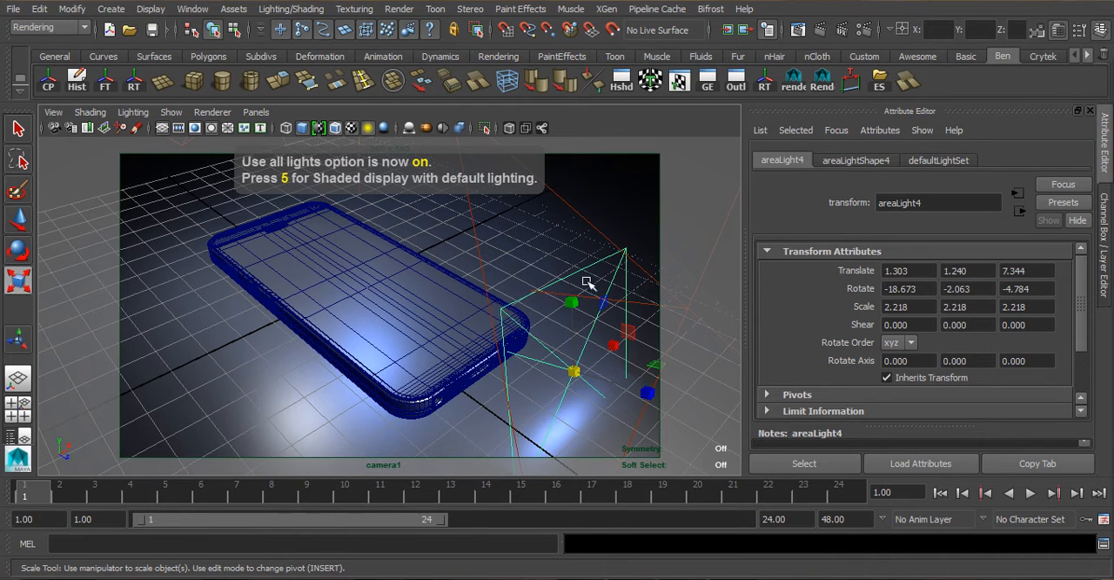
# - Raise areaLight4 to a Y translation of about 3.4 and tilt it to about -45.8 degrees around X
pyautogui.press('w')
pyautogui.moveTo(594, 307); pyautogui.dragTo(606, 219)
pyautogui.press('e')
pyautogui.press('w')
pyautogui.press('e')
pyautogui.moveTo(654, 266); pyautogui.dragTo(617, 216)
pyautogui.press('w')
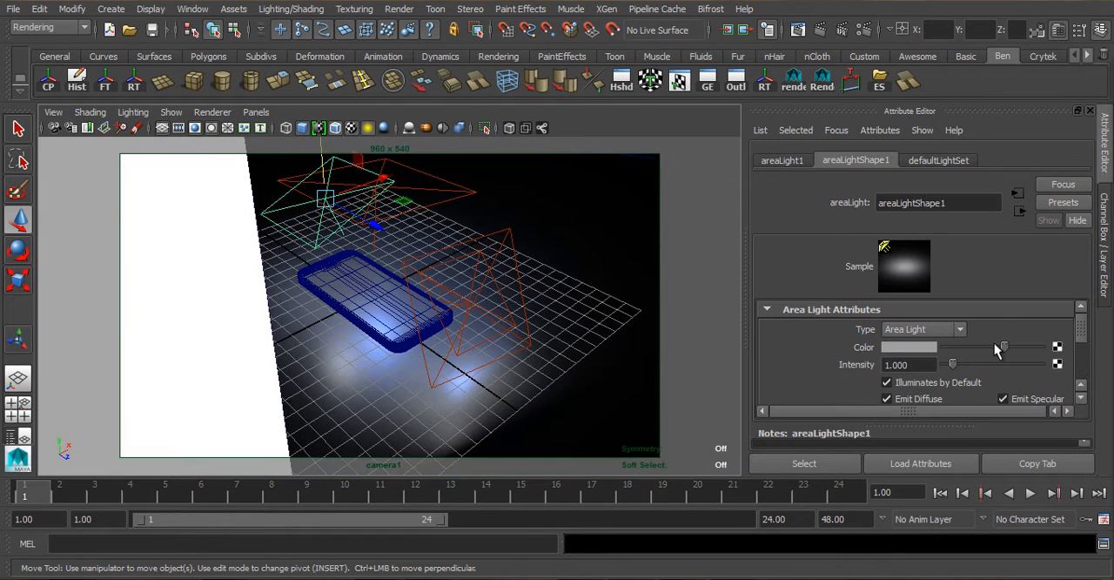
# - Dim the colours of areaLight1 and areaLight2 to dark grey
pyautogui.moveTo(998, 348); pyautogui.dragTo(988, 355)
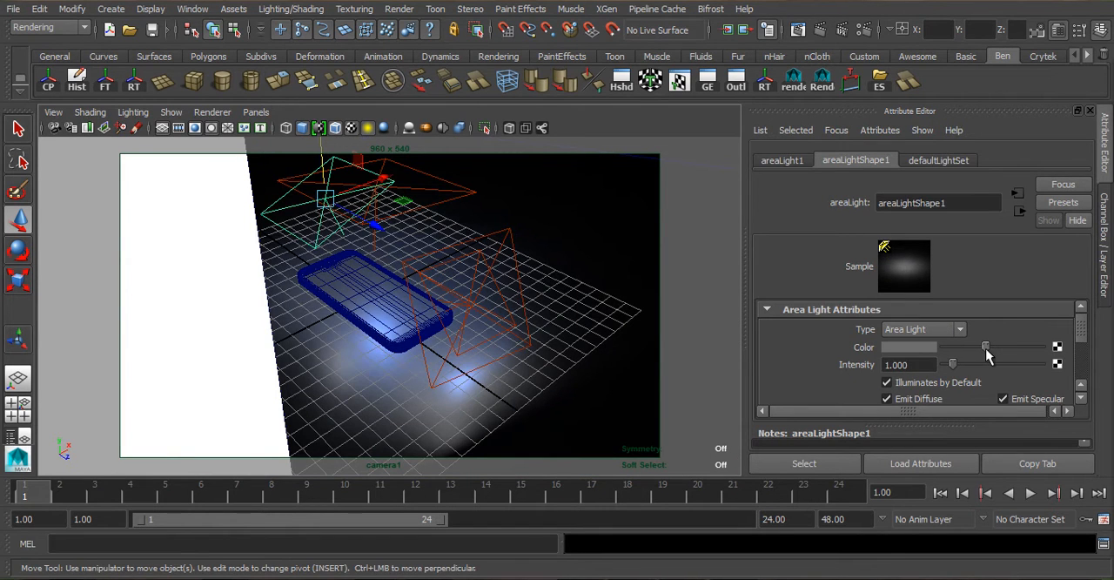
pyautogui.click(420, 347)
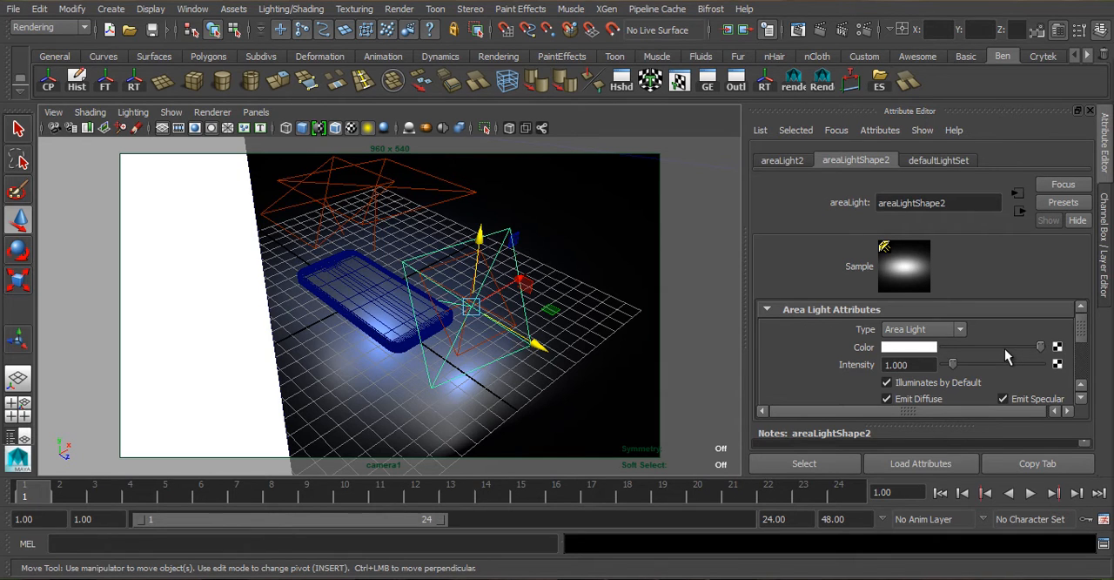
pyautogui.moveTo(1006, 348); pyautogui.dragTo(986, 351)
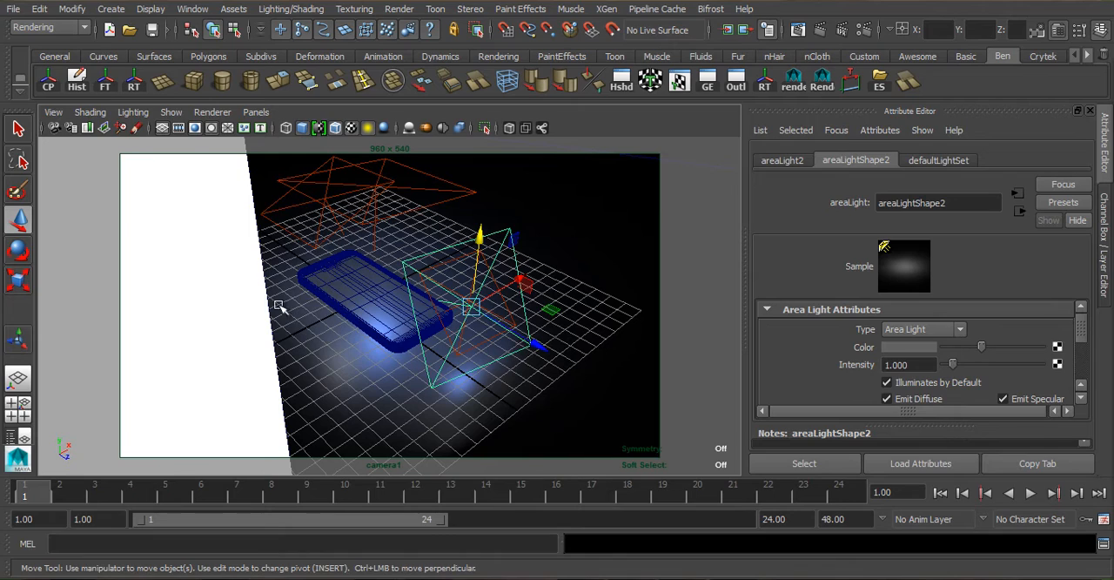
# - Restore the bookmarked camera view of the phone
pyautogui.click(52, 113)
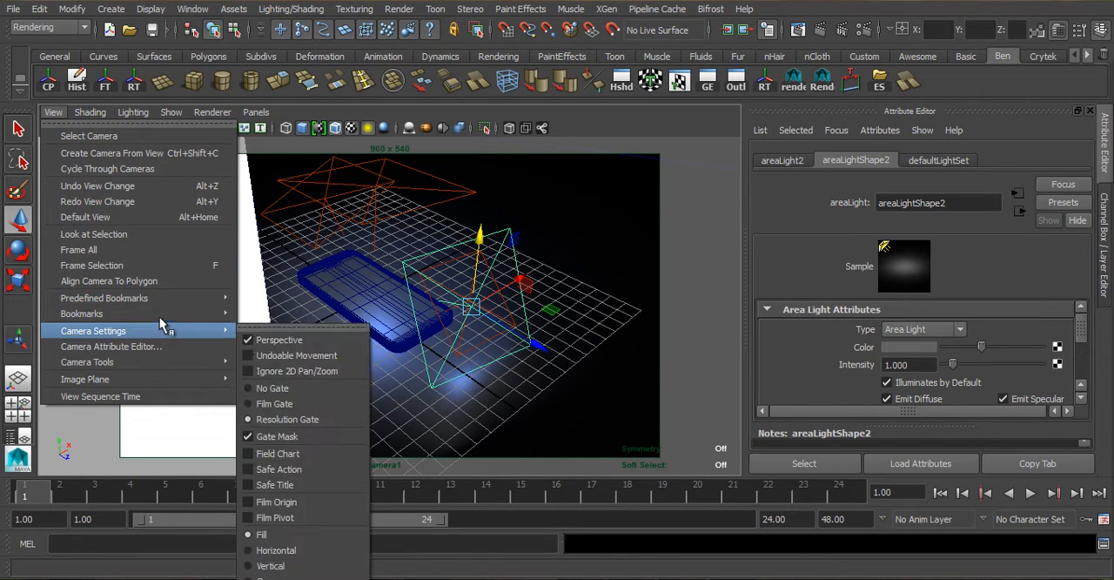
pyautogui.moveTo(217, 314)
pyautogui.click(322, 318)
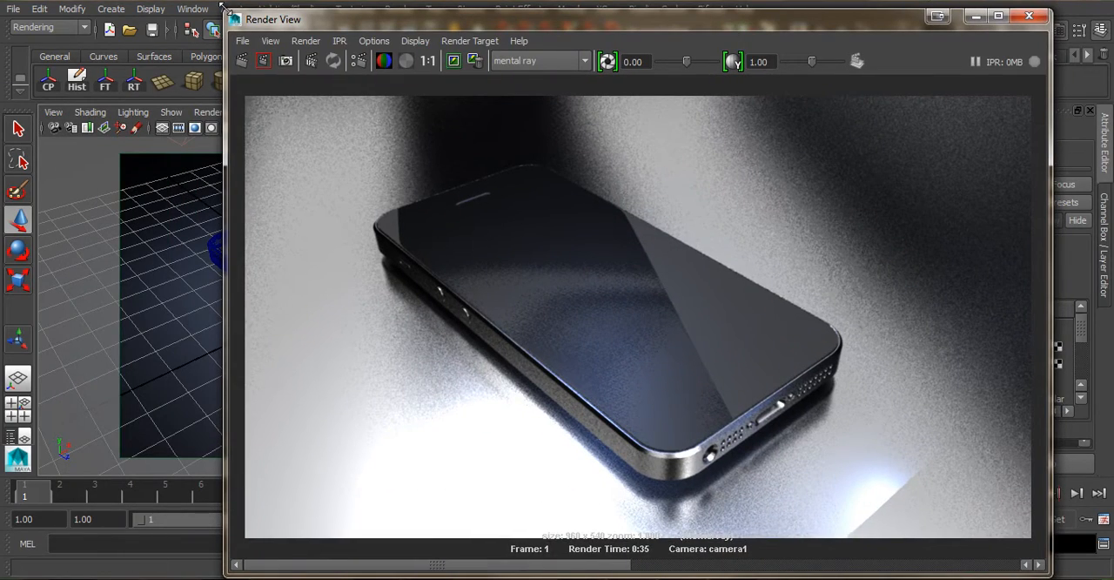
# - Compare the stored renders in the Render View, looking at the reflections and lighting on the phone
pyautogui.moveTo(225, 11); pyautogui.dragTo(347, 90)
pyautogui.click(573, 145)
pyautogui.moveTo(604, 102); pyautogui.dragTo(578, 52)
pyautogui.moveTo(501, 509); pyautogui.dragTo(953, 508)
pyautogui.moveTo(808, 512); pyautogui.dragTo(936, 526)
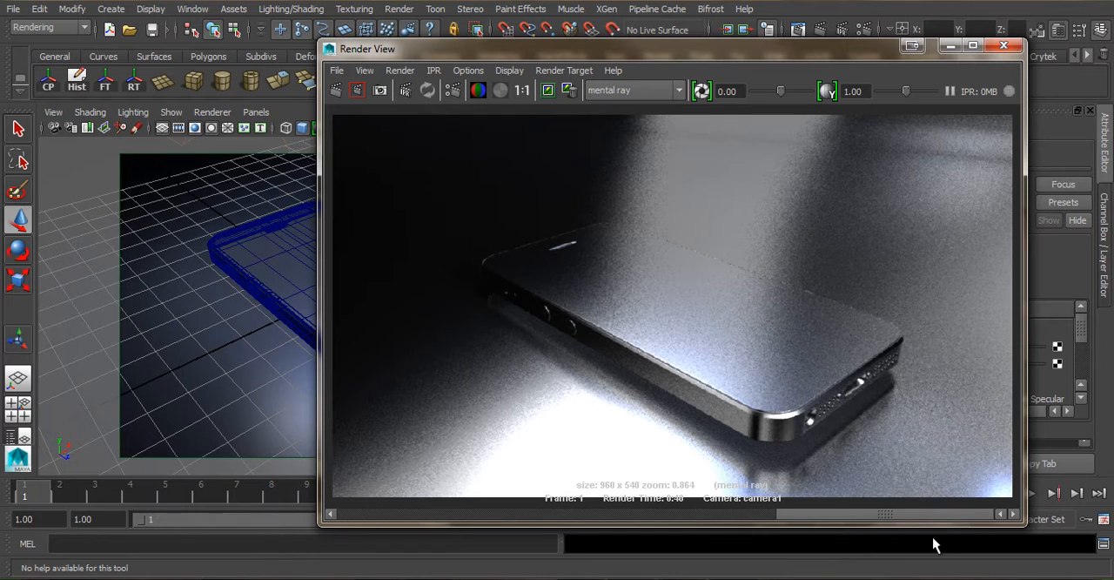
pyautogui.moveTo(833, 528); pyautogui.dragTo(608, 512)
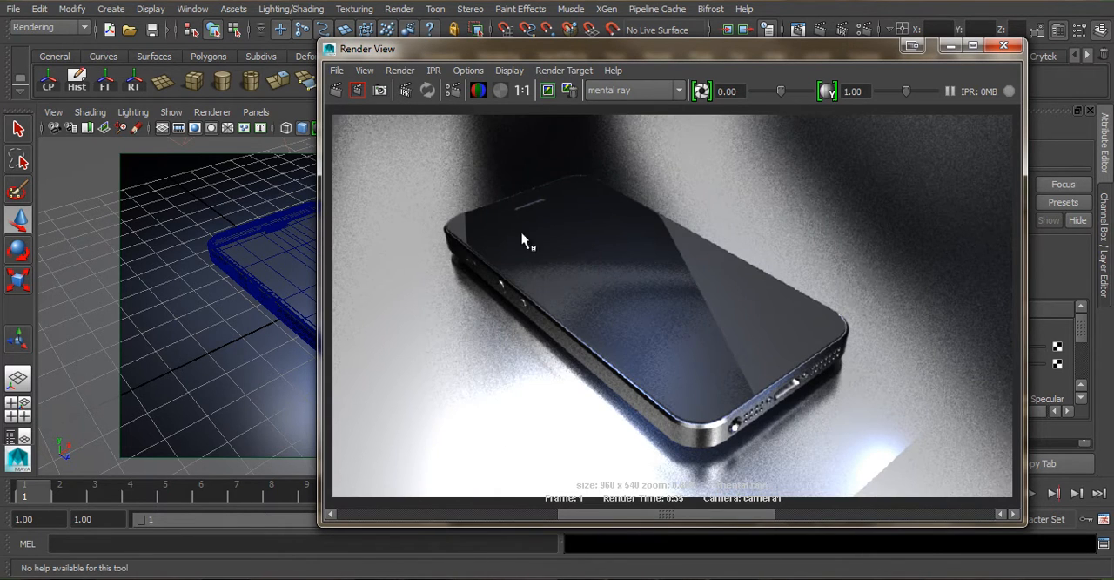
pyautogui.moveTo(435, 526); pyautogui.dragTo(432, 524)
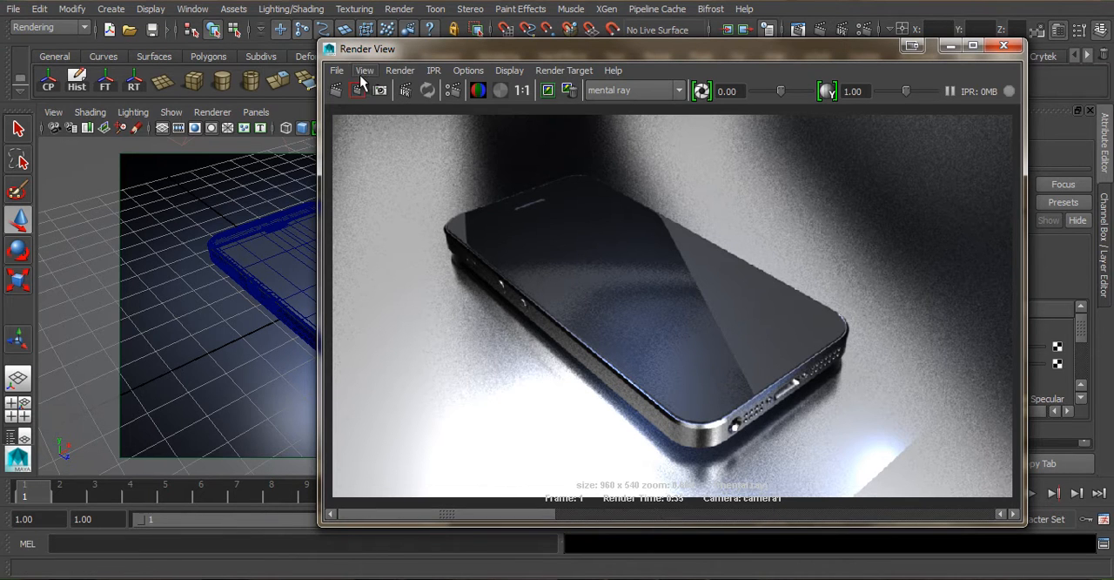
# - Render the frame again with mental ray and compare it with the stored renders
pyautogui.click(338, 91)
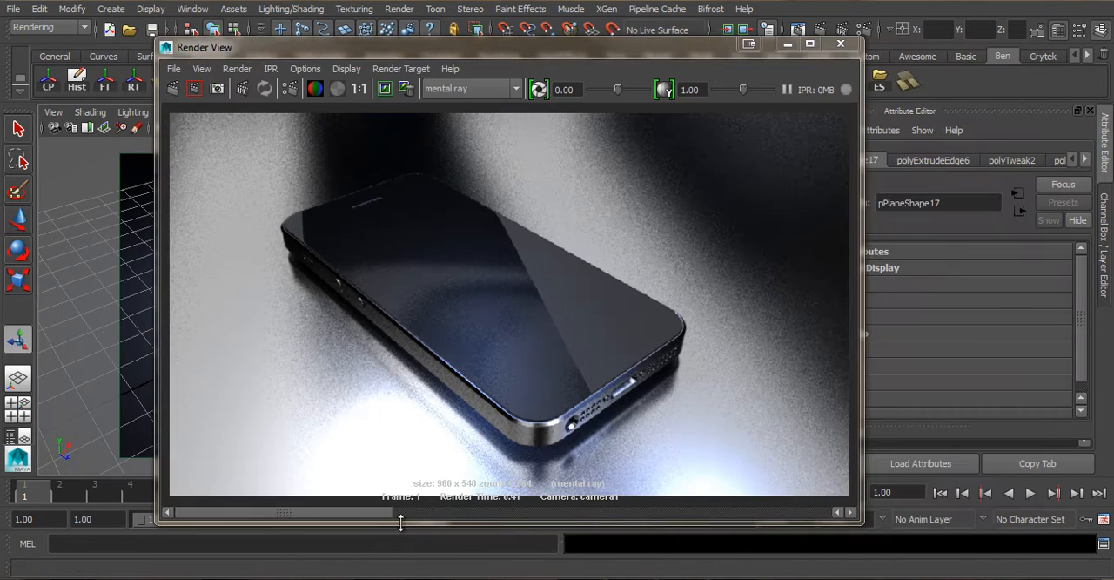
pyautogui.moveTo(336, 519); pyautogui.dragTo(367, 515)
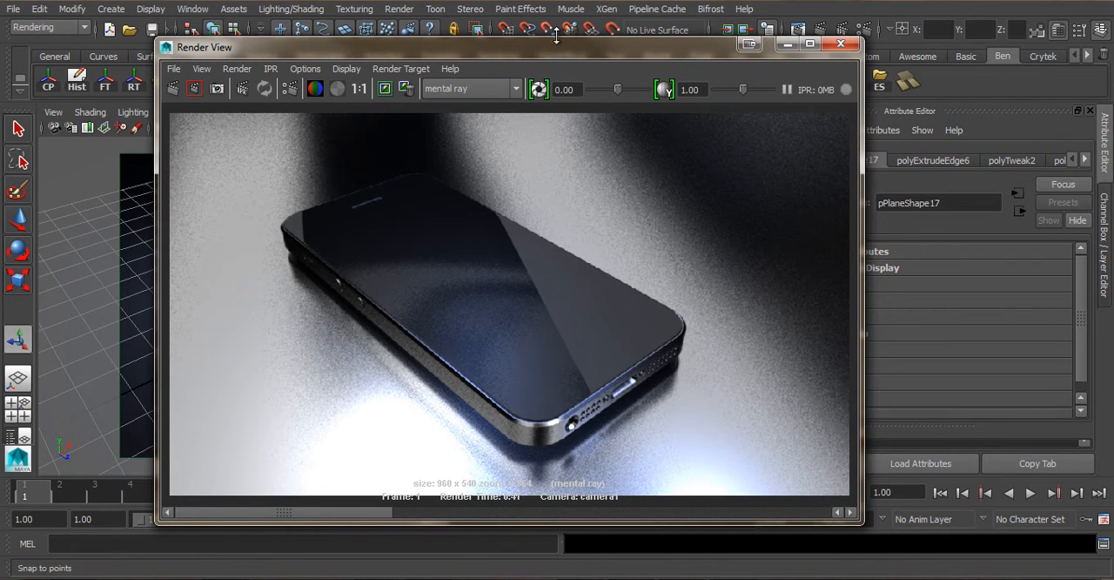
pyautogui.moveTo(562, 40); pyautogui.dragTo(608, 55)
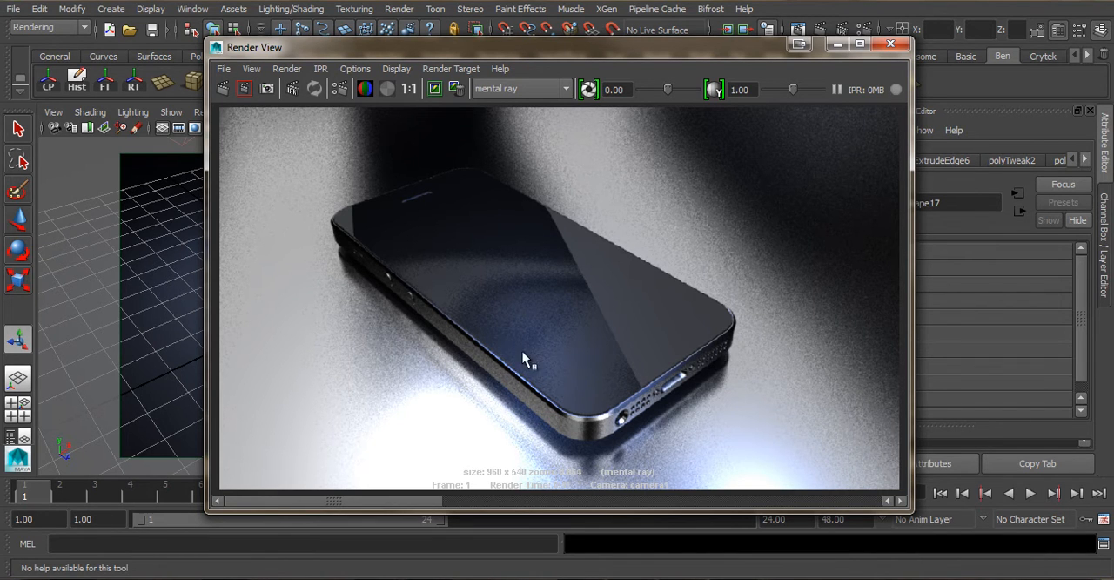
pyautogui.moveTo(392, 47); pyautogui.dragTo(1113, 73)
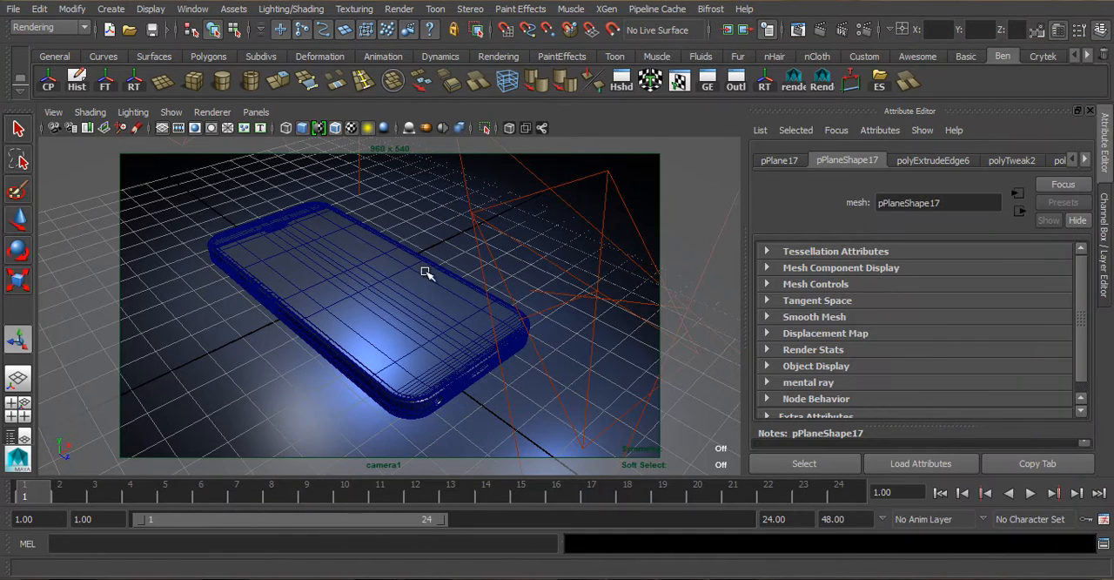
# - Rescale one of the overhead white planes and reposition the other one, pPlane18
pyautogui.scroll(-6, 421, 272)
pyautogui.click(348, 294)
pyautogui.scroll(-2, 517, 239)
pyautogui.press('r')
pyautogui.moveTo(231, 238); pyautogui.dragTo(254, 238)
pyautogui.moveTo(303, 281)
pyautogui.keyDown('alt'); pyautogui.mouseDown()
pyautogui.moveTo(297, 264)
pyautogui.moveTo(301, 272)
pyautogui.mouseUp(); pyautogui.keyUp('alt')
pyautogui.press('w')
pyautogui.moveTo(377, 226); pyautogui.dragTo(348, 231)
pyautogui.hotkey('ctrl', 'z')
pyautogui.keyDown('shift'); pyautogui.click(474, 240); pyautogui.keyUp('shift')
pyautogui.moveTo(517, 224); pyautogui.dragTo(479, 231)
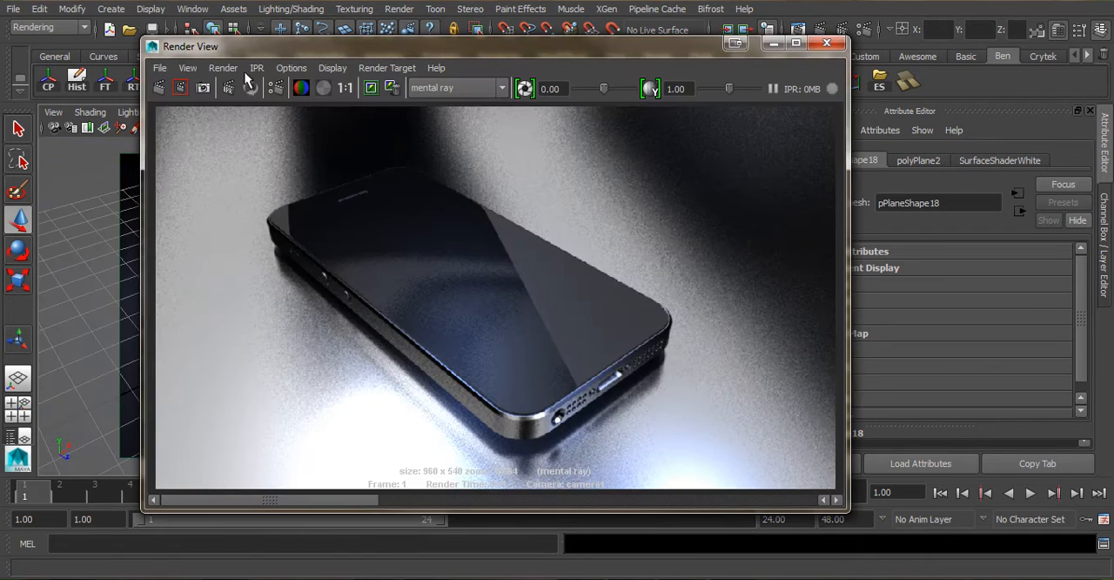
# - Store the current render and render only a wide, narrow region across the middle of the phone
pyautogui.click(370, 88)
pyautogui.moveTo(285, 281); pyautogui.dragTo(745, 326)
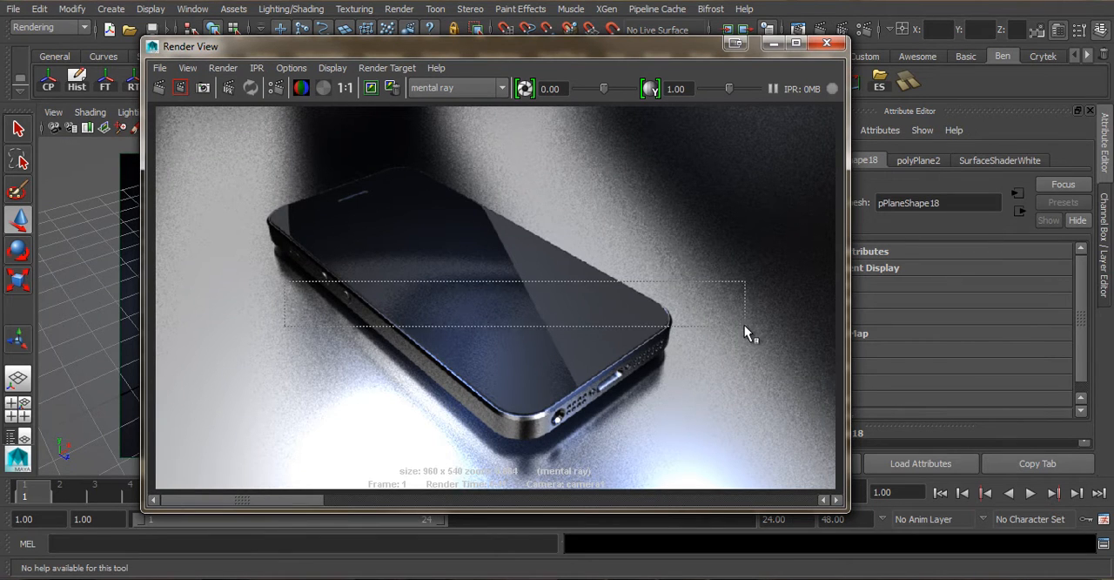
pyautogui.click(180, 87)
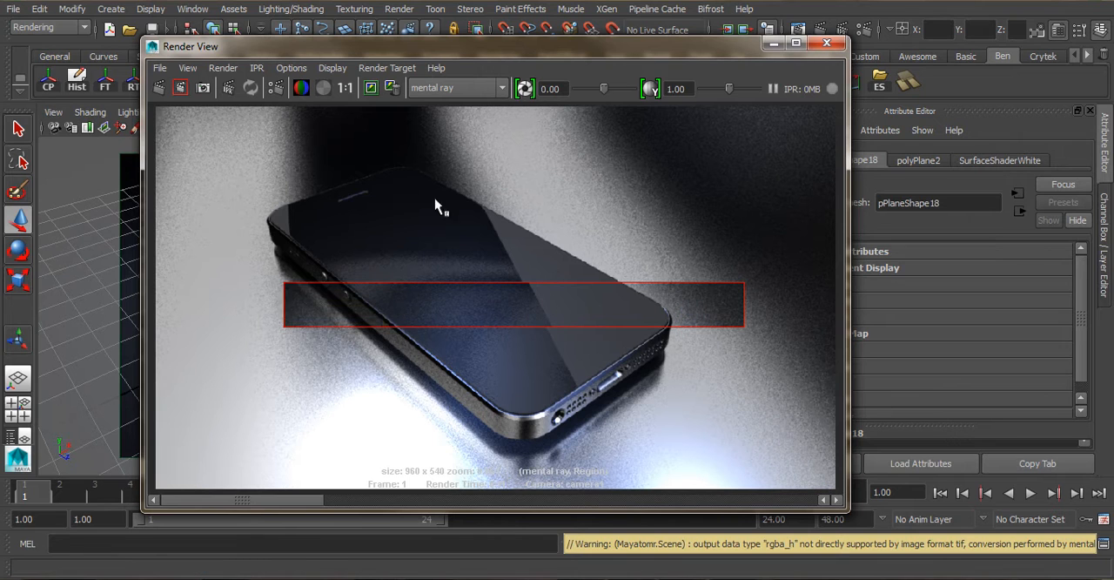
pyautogui.click(477, 208)
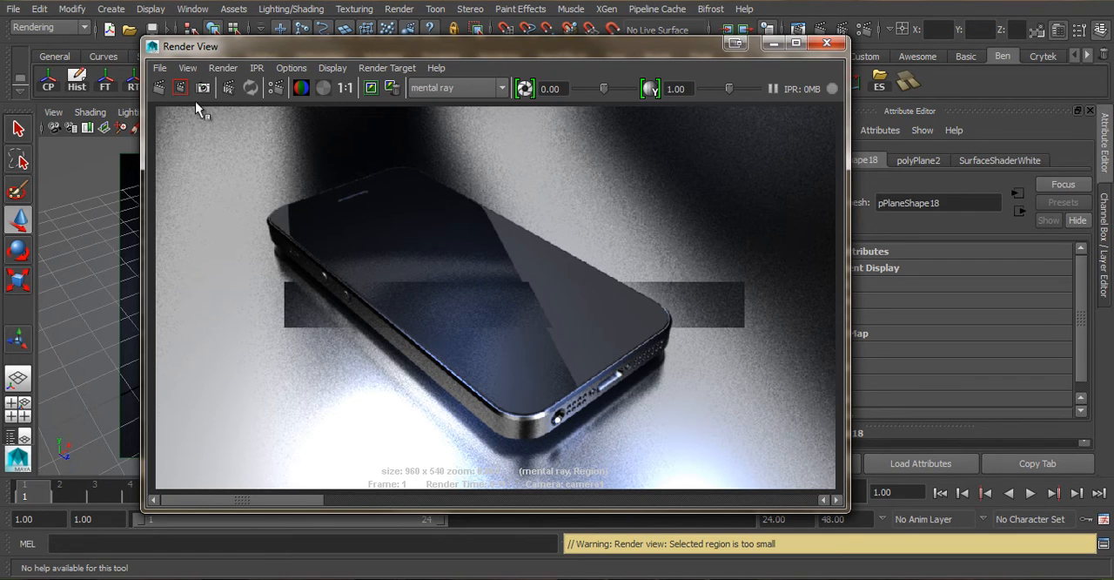
# - Rerender the full frame and compare the new image with the earlier stored renders
pyautogui.click(158, 88)
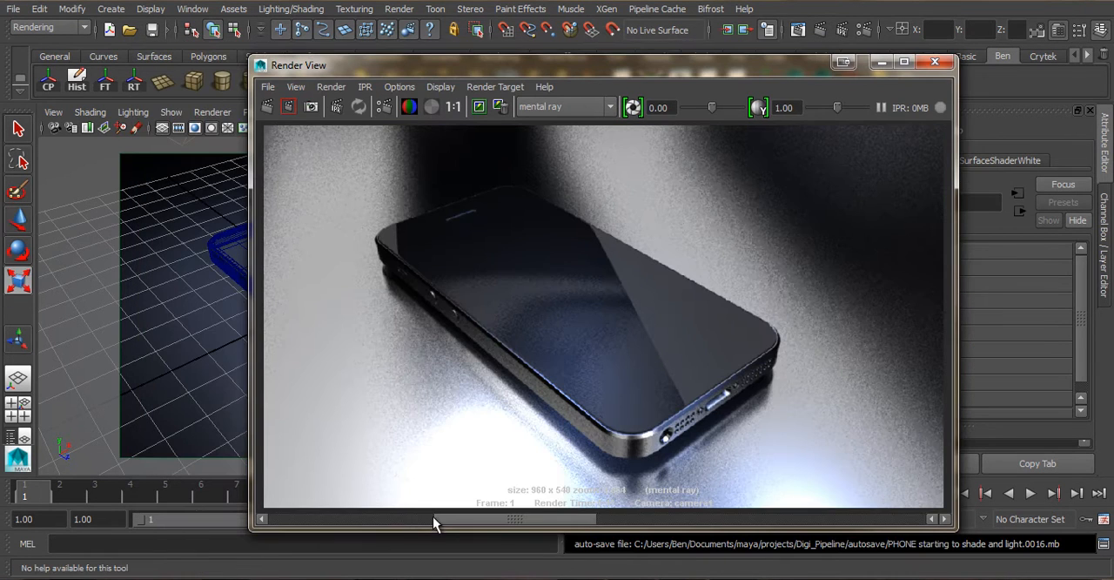
pyautogui.click(415, 521)
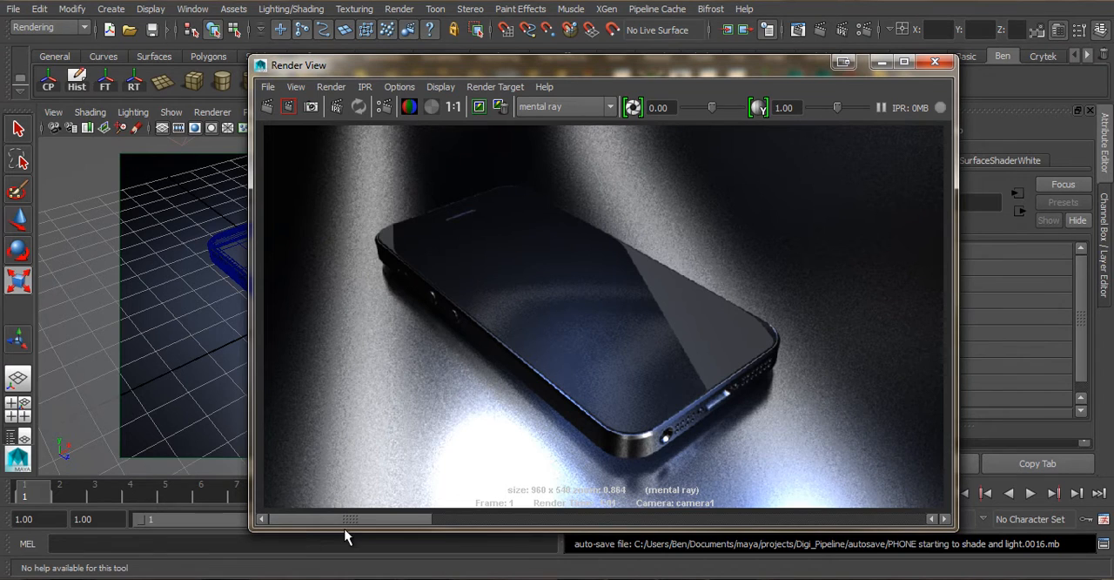
pyautogui.click(434, 520)
pyautogui.click(425, 519)
pyautogui.click(413, 520)
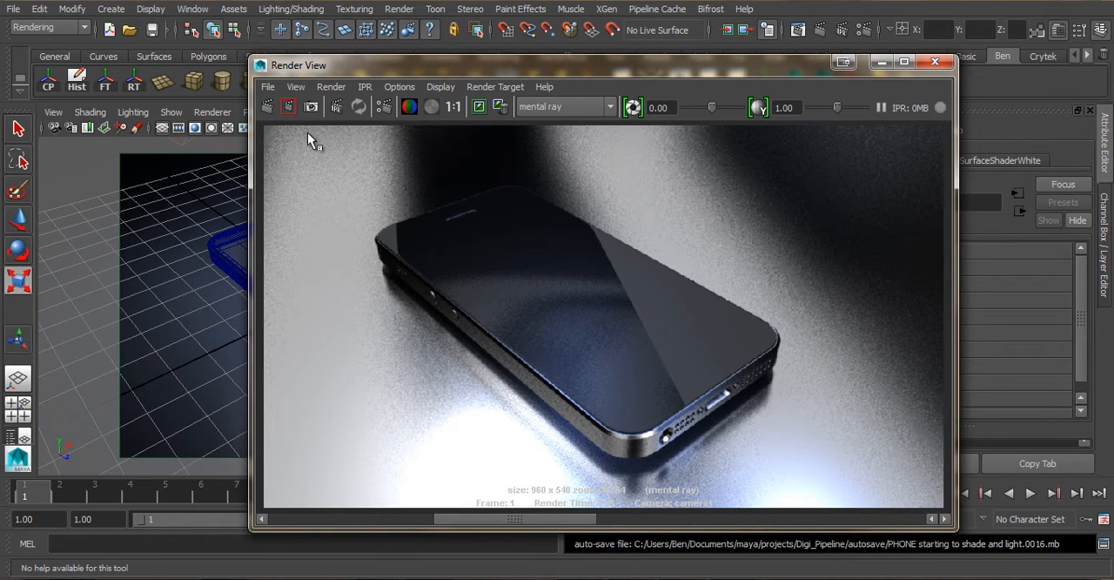
# - Flip between the stored renders to compare the floor reflections and the metal edge highlights around the phone
pyautogui.click(280, 522)
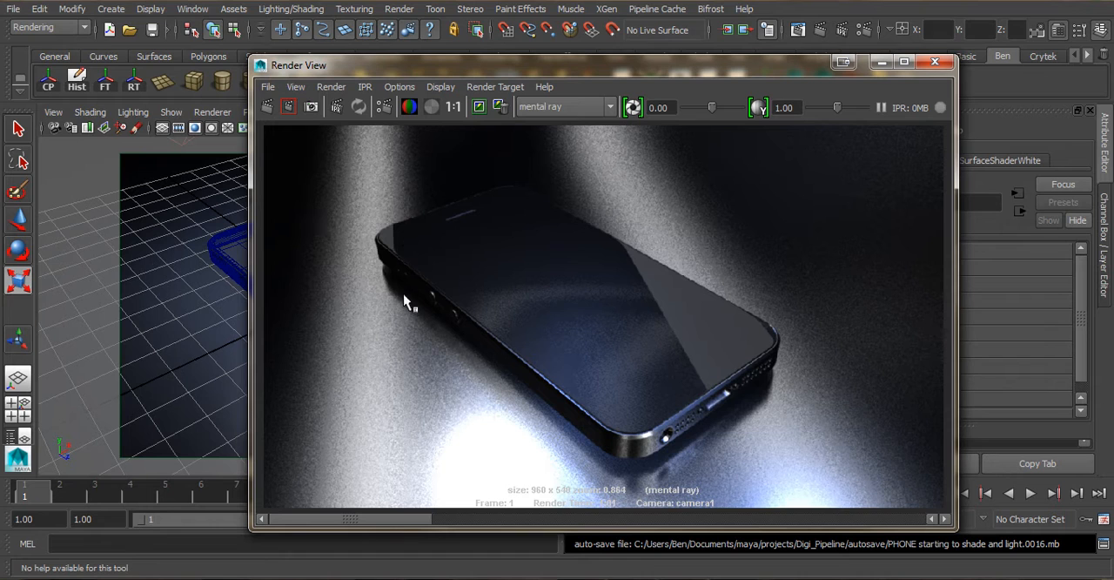
pyautogui.click(493, 522)
pyautogui.click(331, 522)
pyautogui.click(496, 520)
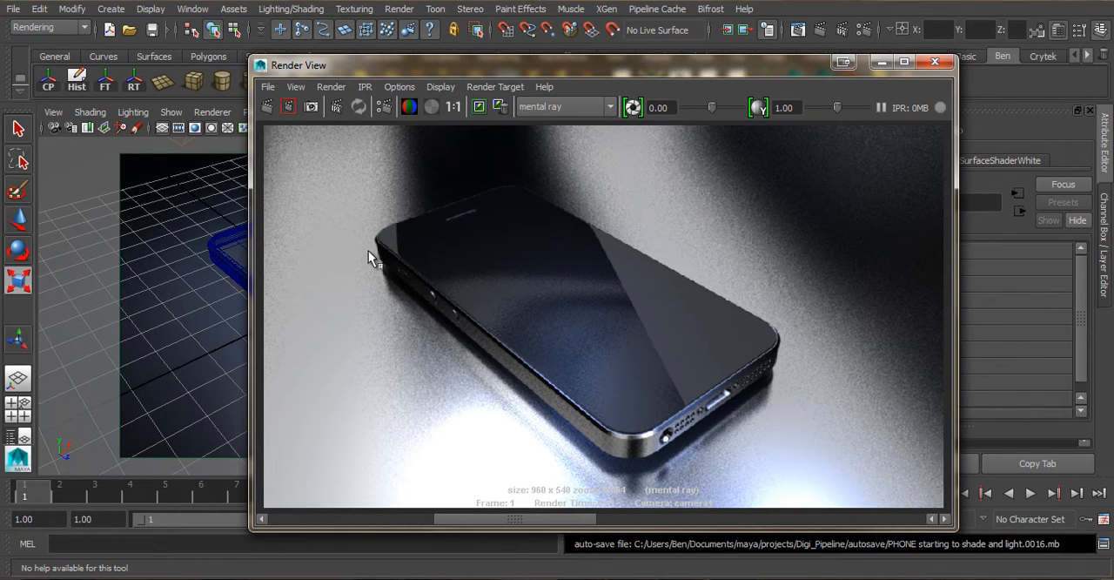
pyautogui.moveTo(471, 519); pyautogui.dragTo(322, 518)
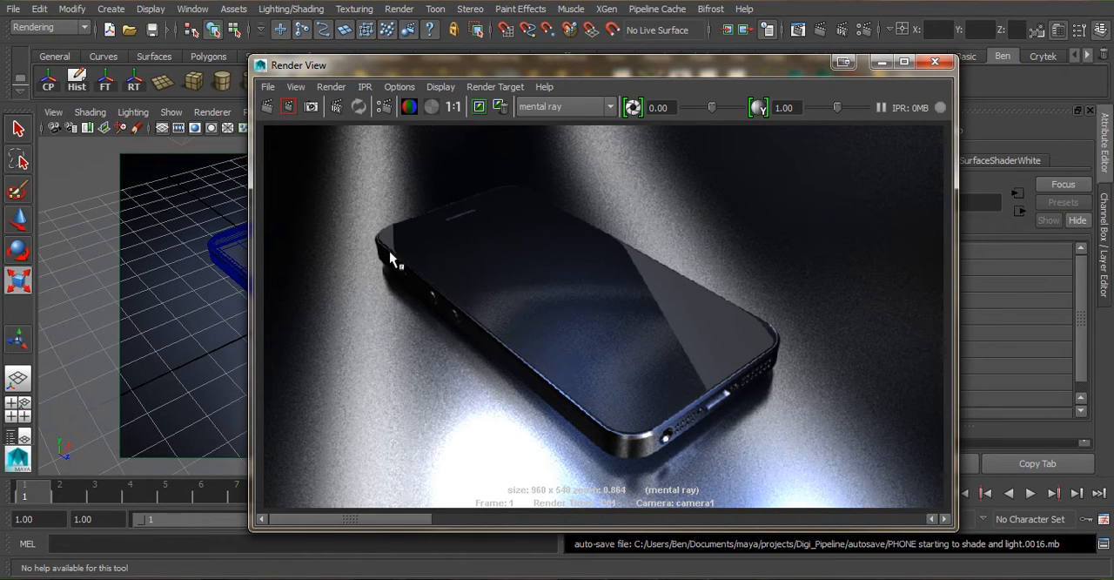
# - Rotate and reposition areaLight5 so it stands beside the phone's long side edge
pyautogui.moveTo(690, 70); pyautogui.dragTo(1113, 87)
pyautogui.keyDown('alt'); pyautogui.moveTo(350, 351); pyautogui.dragTo(360, 260); pyautogui.keyUp('alt')
pyautogui.press('e')
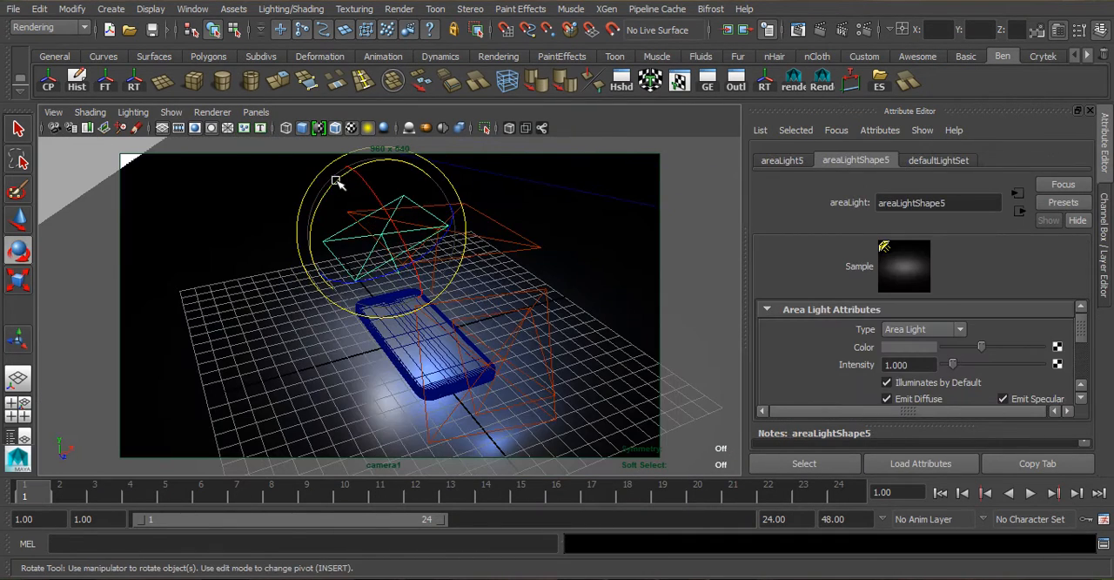
pyautogui.moveTo(337, 178); pyautogui.dragTo(323, 224)
pyautogui.press('w')
pyautogui.moveTo(380, 164); pyautogui.dragTo(363, 236)
pyautogui.moveTo(451, 285); pyautogui.dragTo(386, 288)
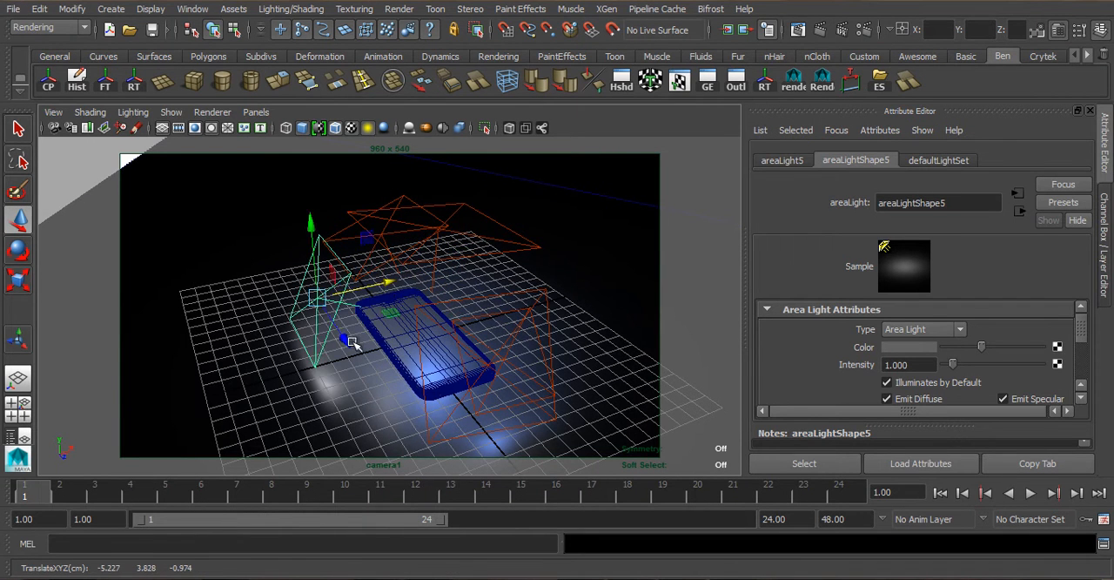
# - Restore the bookmarked view of camera1 for rendering the phone
pyautogui.scroll(5, 350, 342)
pyautogui.scroll(3, 339, 324)
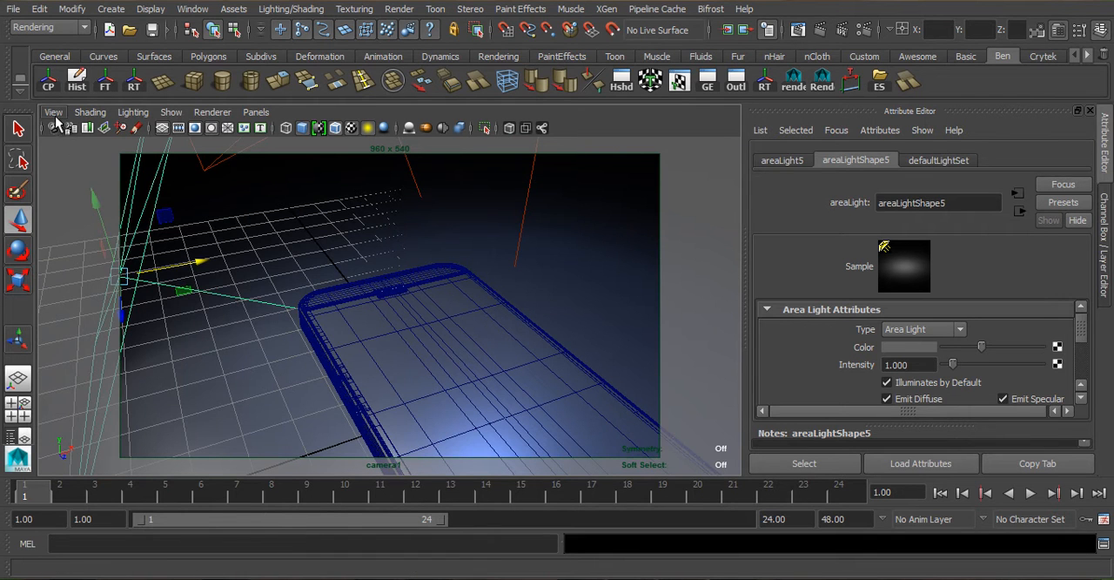
pyautogui.click(54, 117)
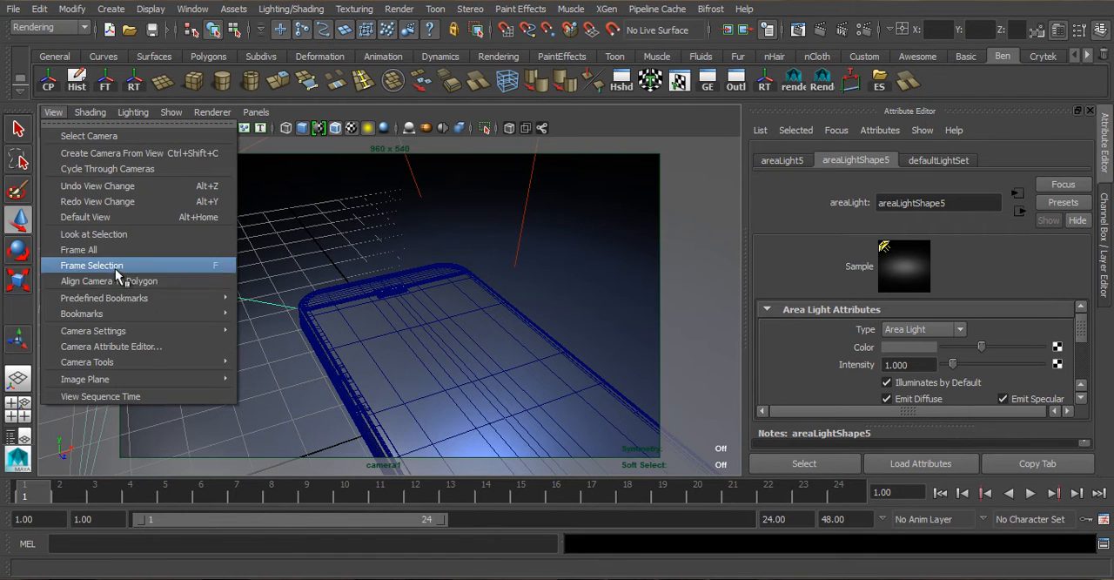
pyautogui.moveTo(226, 314)
pyautogui.click(261, 314)
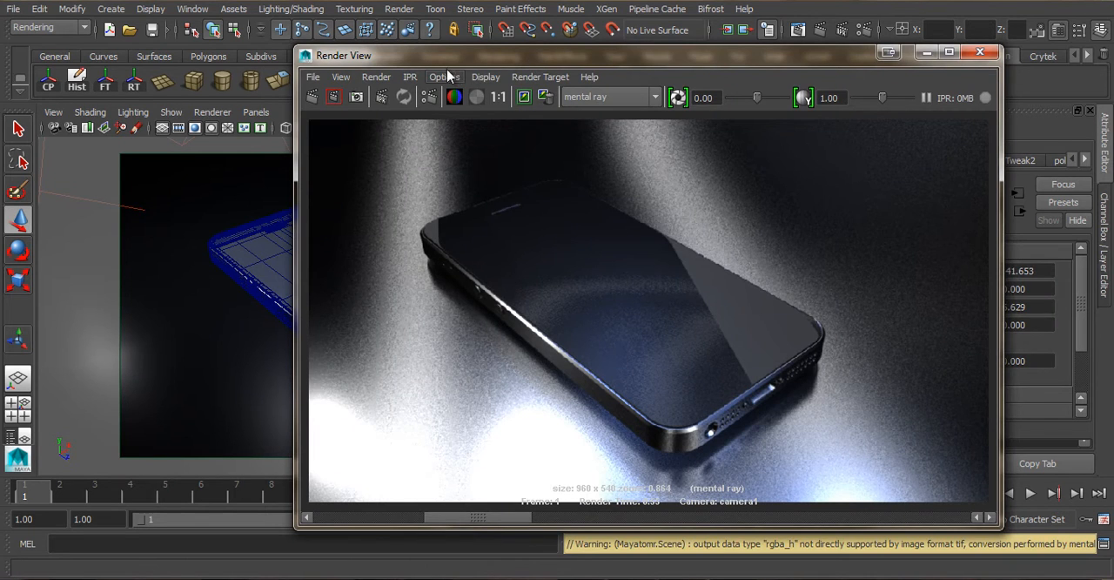
# - Select the phone's metal part pPlane17 and examine the diffuse settings of its Metal_dark material
pyautogui.moveTo(446, 62); pyautogui.dragTo(882, 72)
pyautogui.moveTo(207, 296); pyautogui.dragTo(218, 569, button='right')
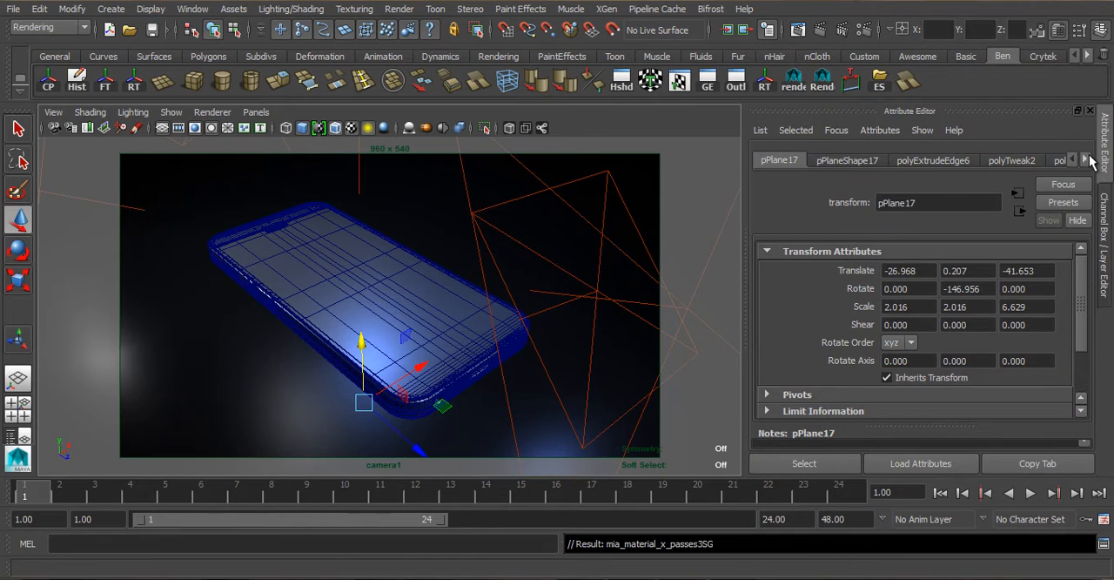
pyautogui.click(1088, 158)
pyautogui.click(1087, 158)
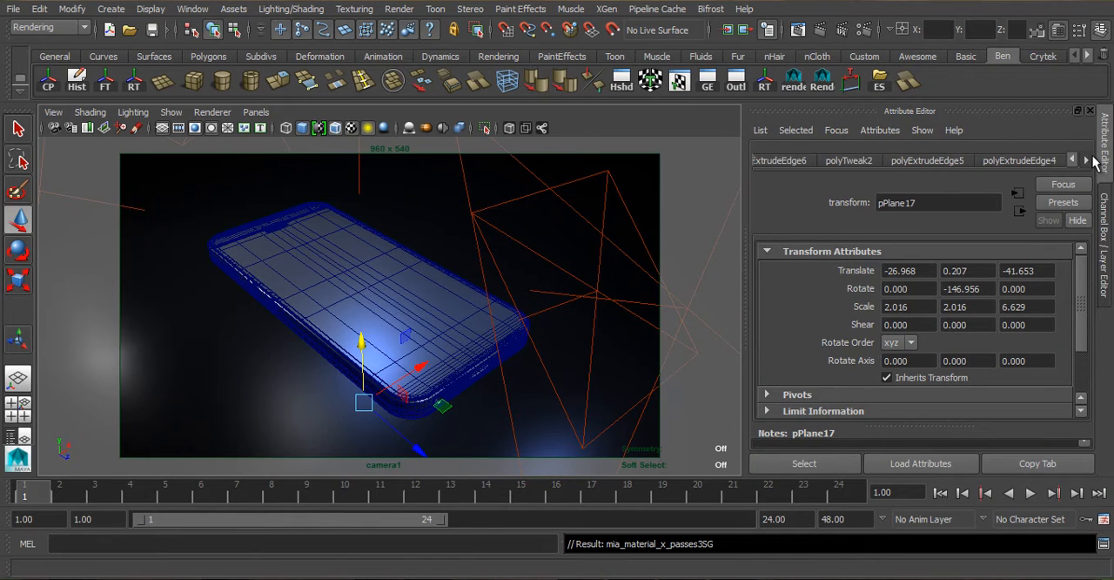
pyautogui.click(1087, 158)
pyautogui.click(1087, 158)
pyautogui.click(1087, 158)
pyautogui.click(1087, 158)
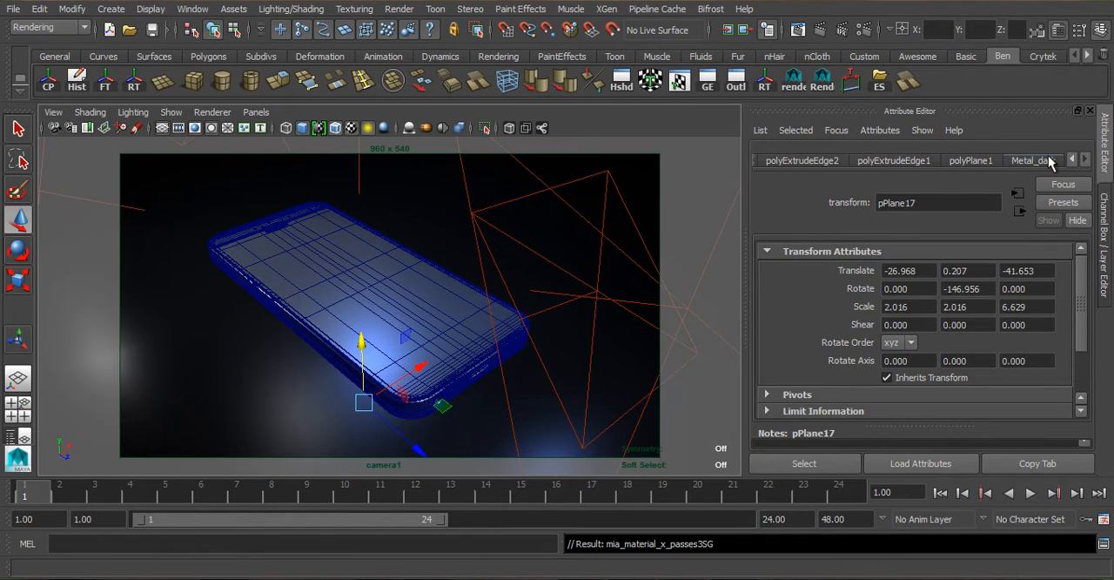
pyautogui.click(1049, 159)
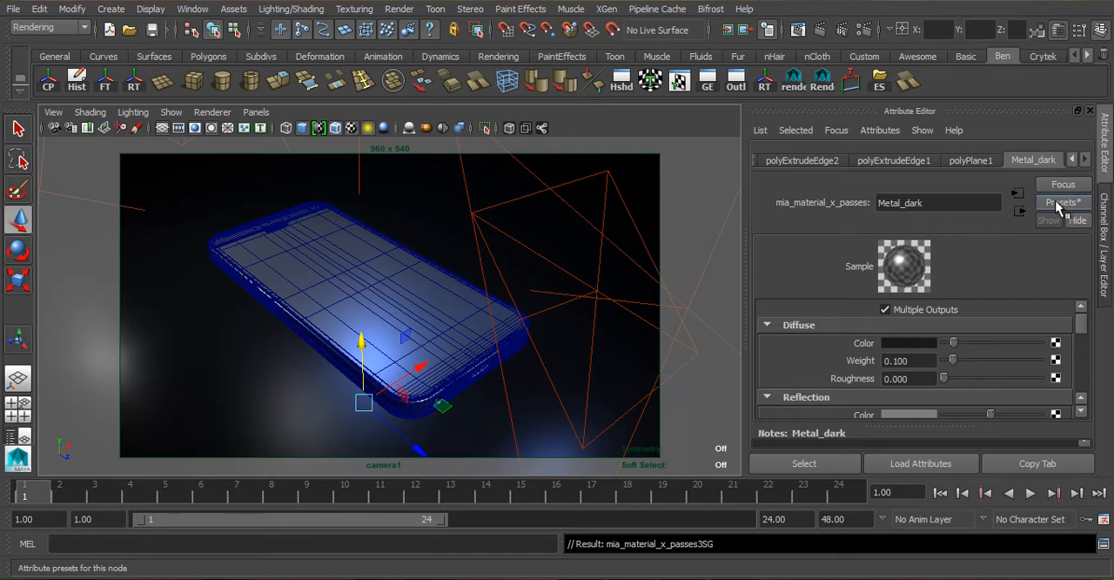
pyautogui.click(907, 346)
pyautogui.moveTo(1079, 319)
pyautogui.mouseDown()
pyautogui.moveTo(1082, 347)
pyautogui.moveTo(1082, 319)
pyautogui.mouseUp()
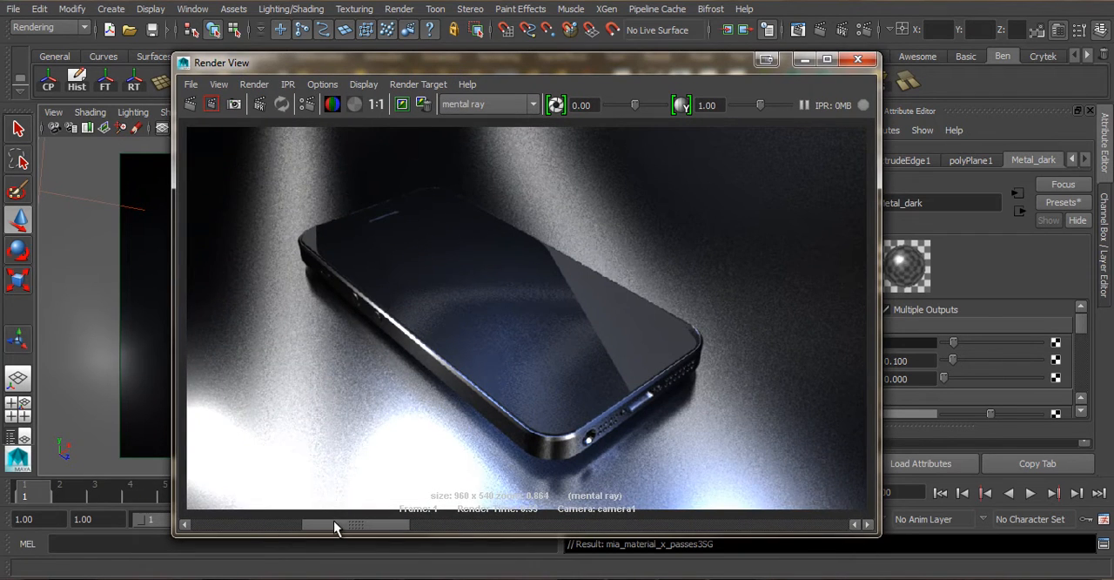
# - Compare the latest mental ray render of the relit phone with the stored images
pyautogui.moveTo(333, 521); pyautogui.dragTo(209, 530)
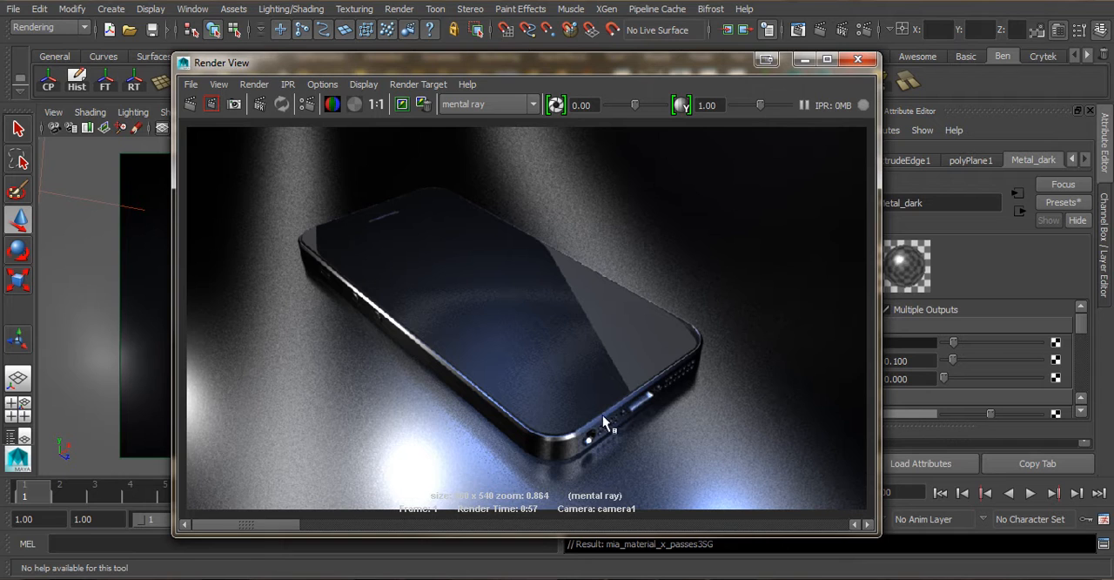
pyautogui.moveTo(494, 68); pyautogui.dragTo(555, 46)
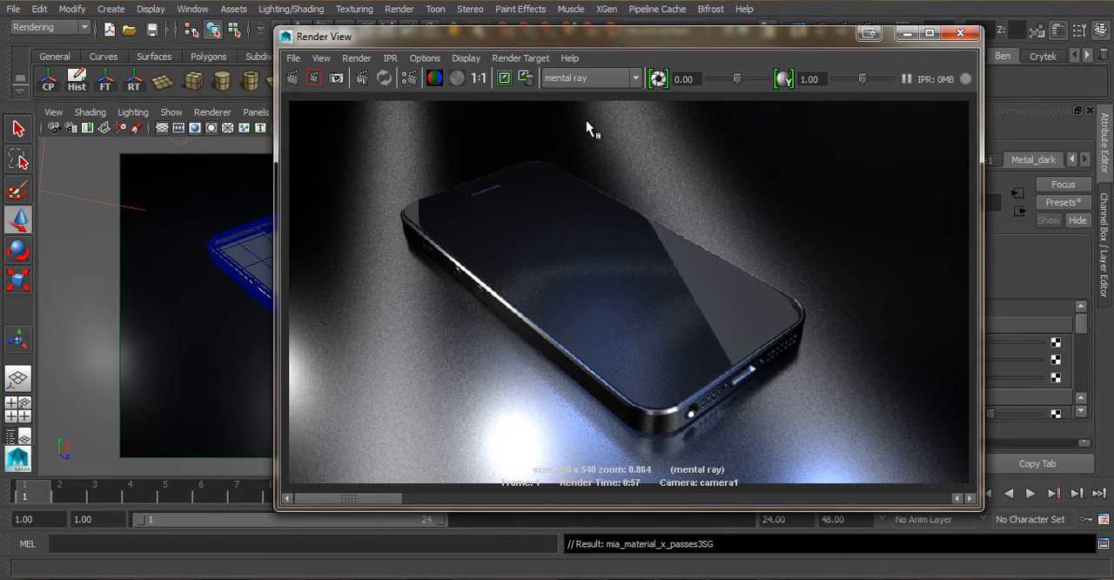
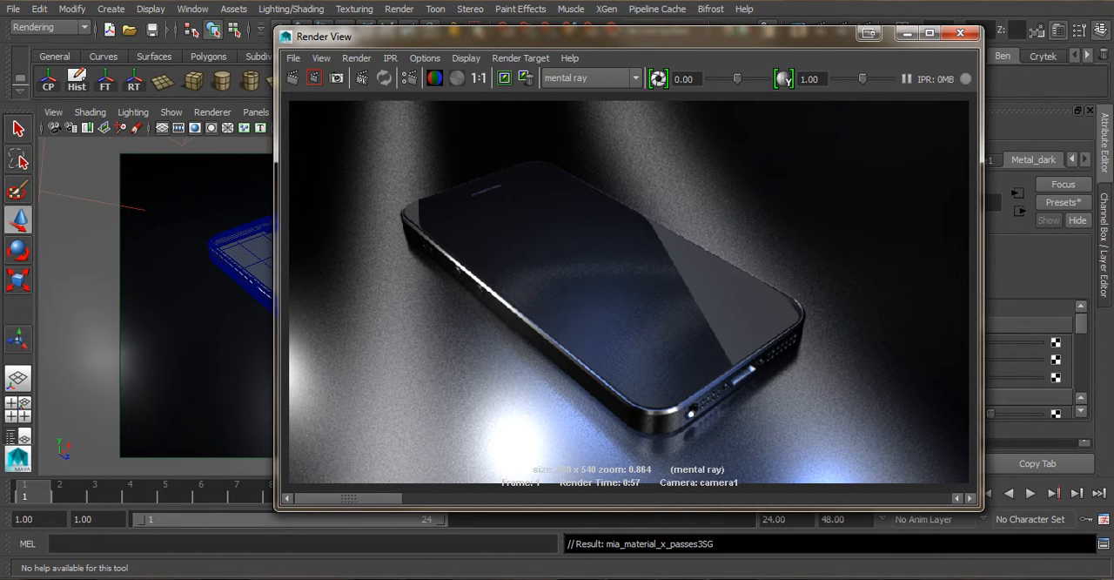
# - Change the image size preset in the render settings to HD 720
pyautogui.moveTo(534, 33); pyautogui.dragTo(525, 50)
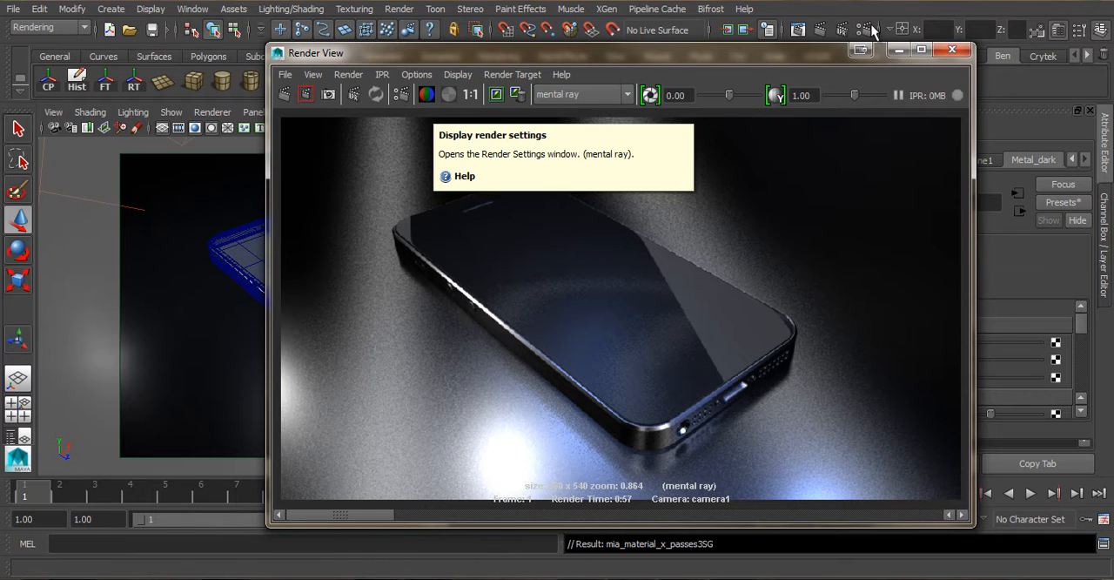
pyautogui.click(396, 93)
pyautogui.moveTo(623, 25); pyautogui.dragTo(780, 9)
pyautogui.scroll(5, 970, 345)
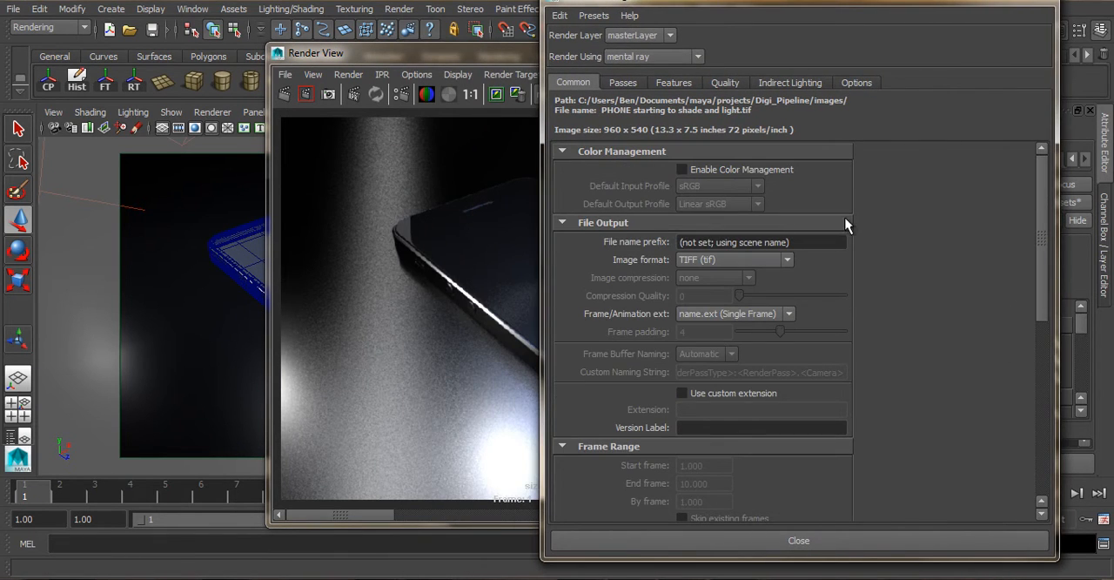
pyautogui.moveTo(754, 5); pyautogui.dragTo(785, 4)
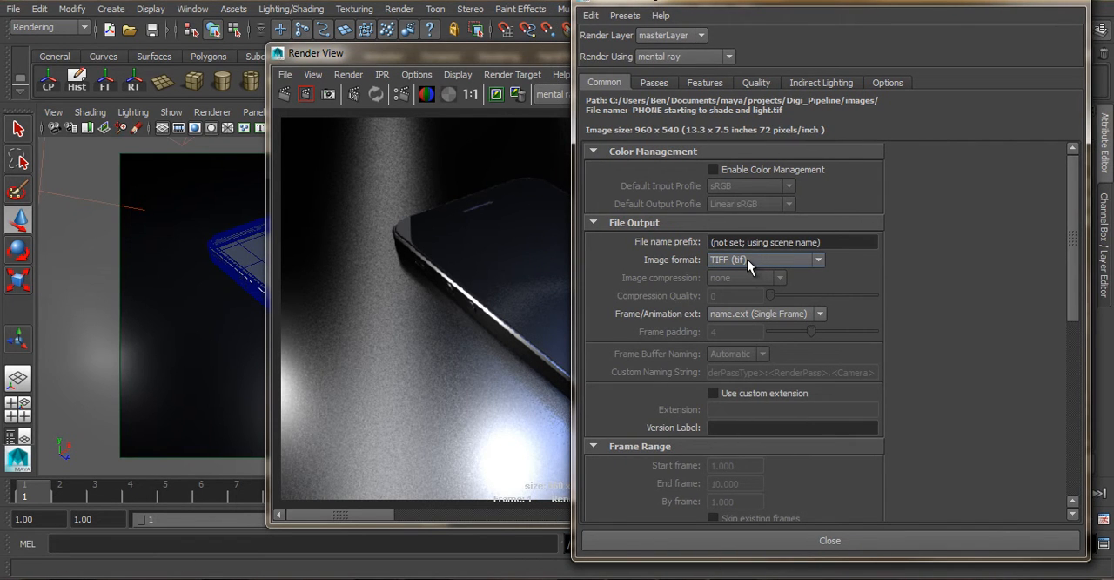
pyautogui.scroll(-1, 878, 257)
pyautogui.scroll(1, 878, 263)
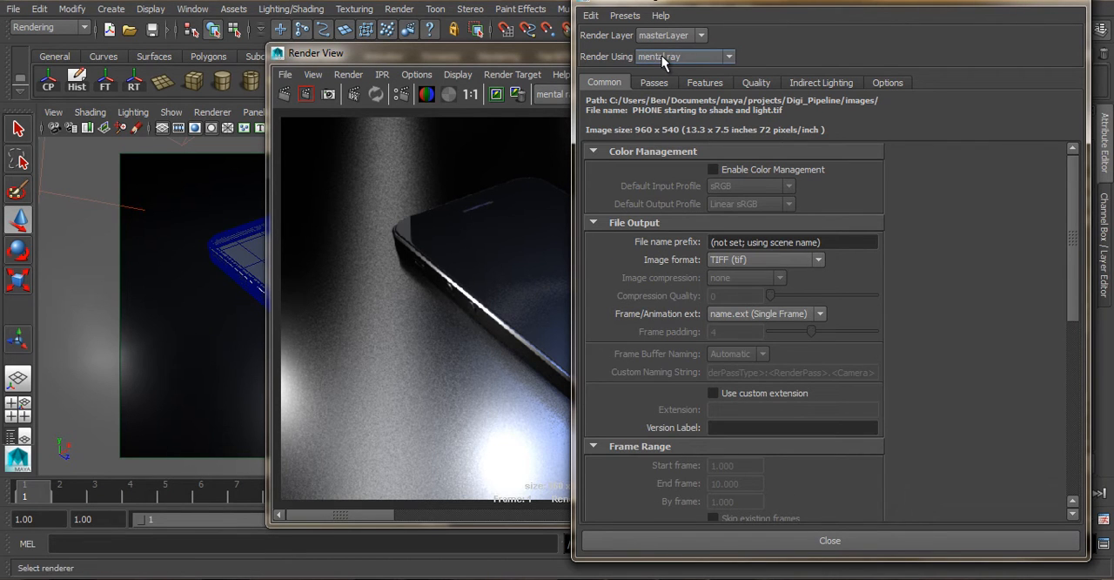
pyautogui.scroll(-5, 788, 348)
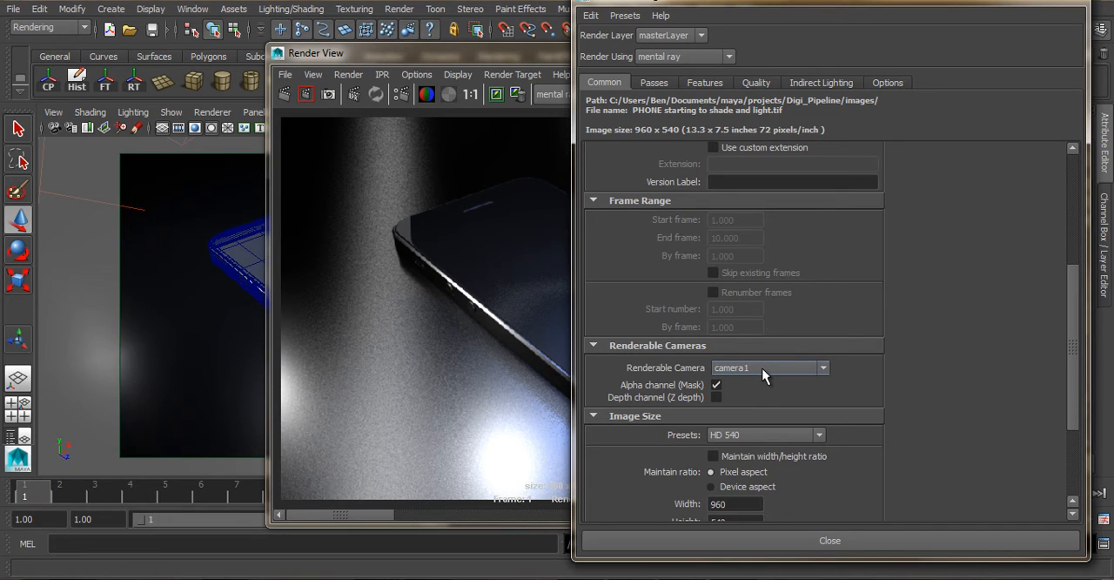
pyautogui.click(818, 435)
pyautogui.scroll(-1, 780, 539)
pyautogui.click(780, 543)
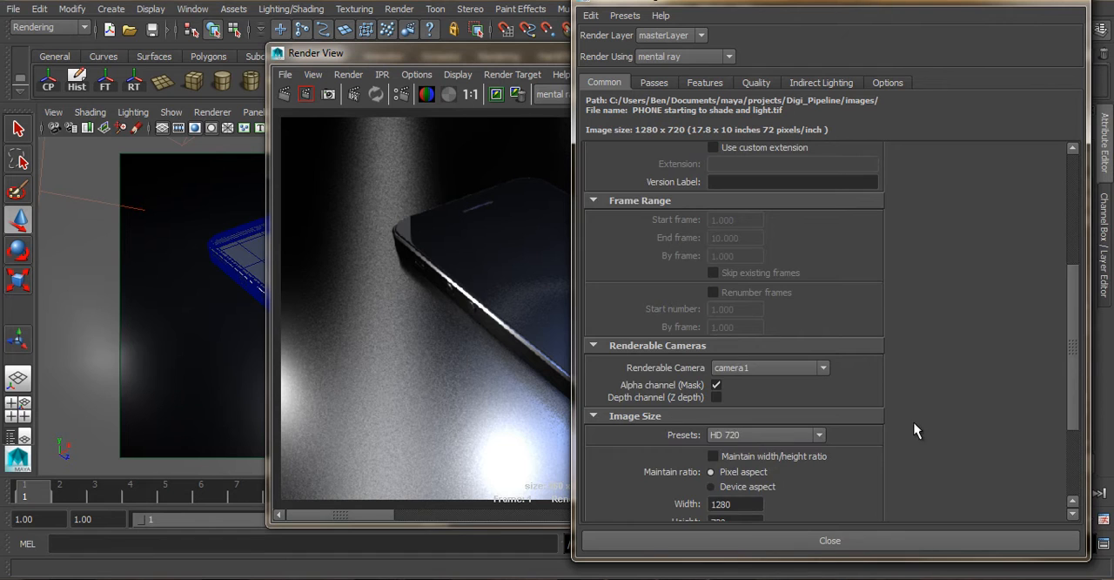
pyautogui.scroll(-3, 841, 435)
pyautogui.scroll(1, 819, 398)
pyautogui.scroll(3, 879, 306)
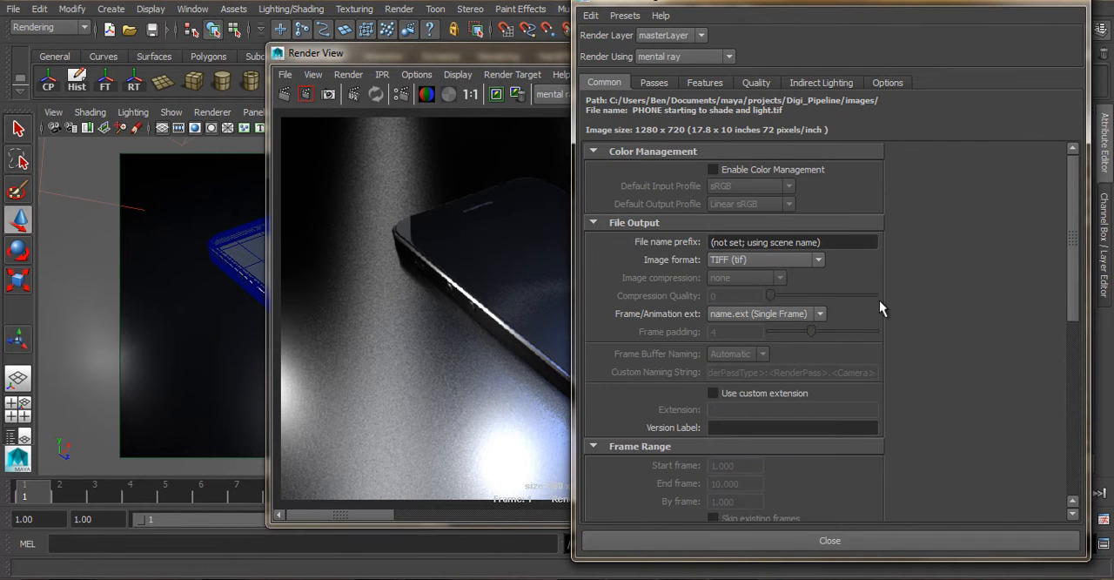
# - Set the Unified Sampling quality in the mental ray render settings to 1
pyautogui.click(756, 83)
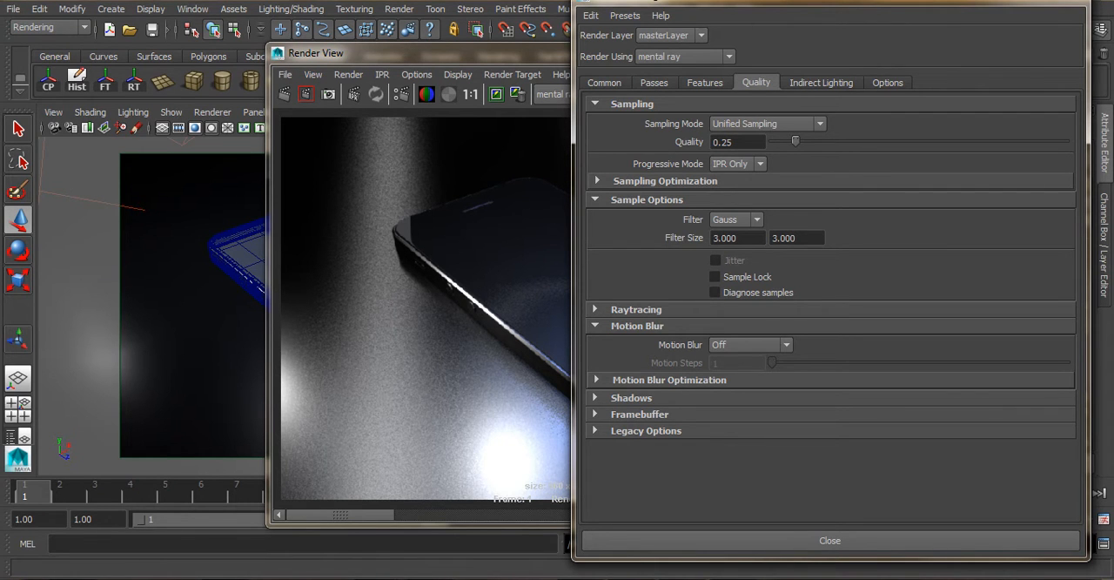
pyautogui.moveTo(724, 1); pyautogui.dragTo(621, 19)
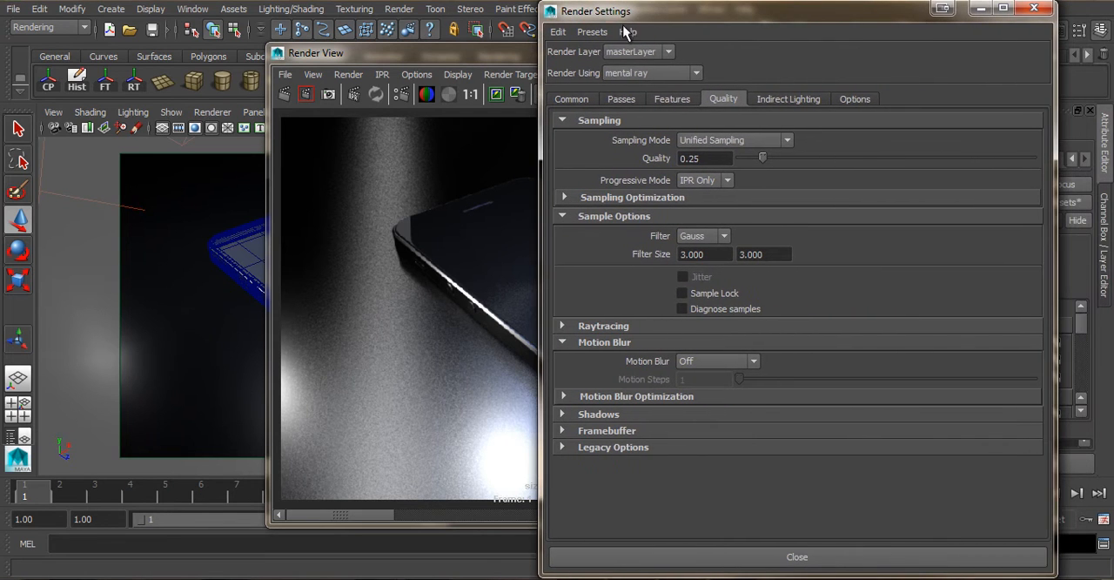
pyautogui.moveTo(765, 156); pyautogui.dragTo(792, 157)
pyautogui.doubleClick(705, 158)
pyautogui.write('1')
pyautogui.press('Return')
pyautogui.moveTo(709, 7); pyautogui.dragTo(1004, 49)
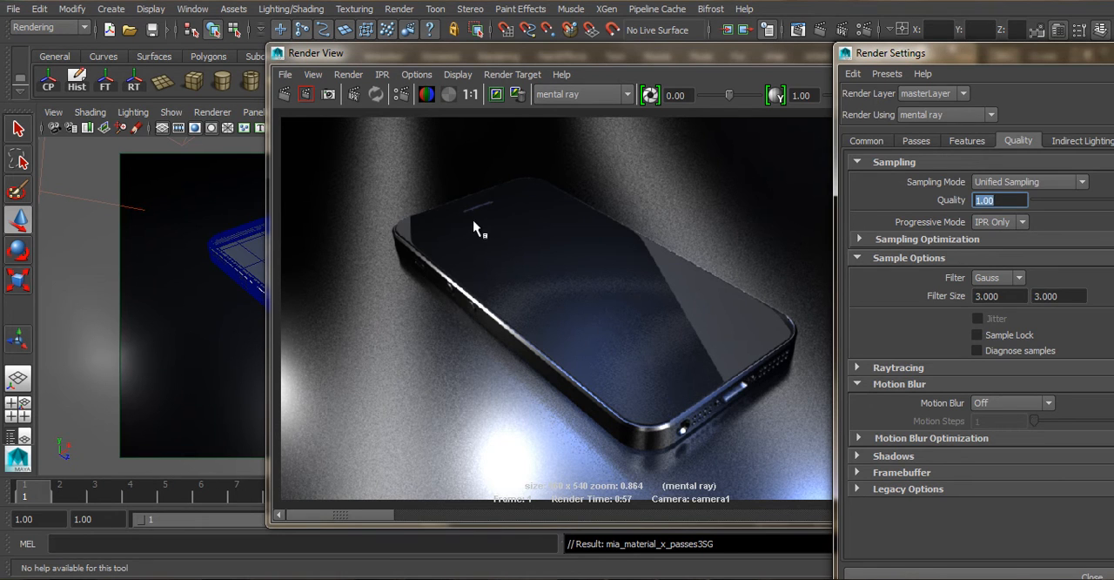
# - Raise the Unified Sampling quality to 2 and put the render settings away
pyautogui.moveTo(1012, 53); pyautogui.dragTo(651, 25)
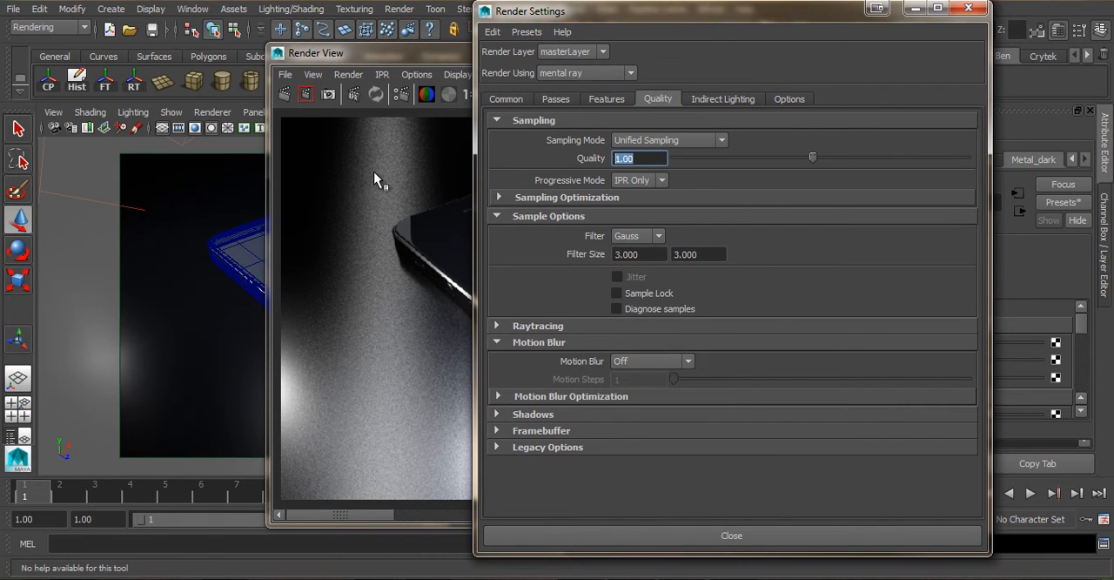
pyautogui.press('Return')
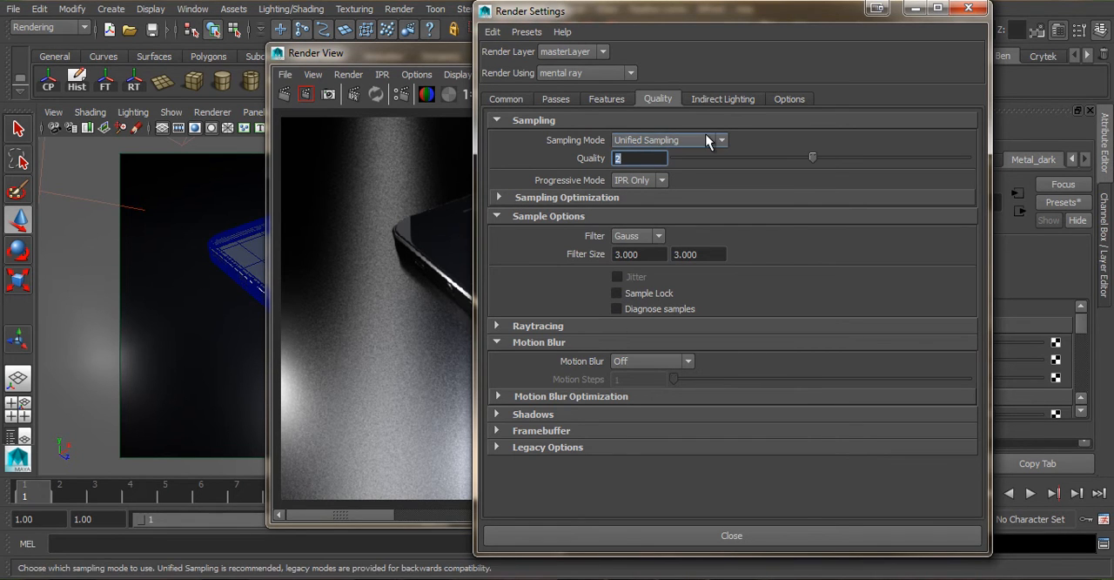
pyautogui.write('2')
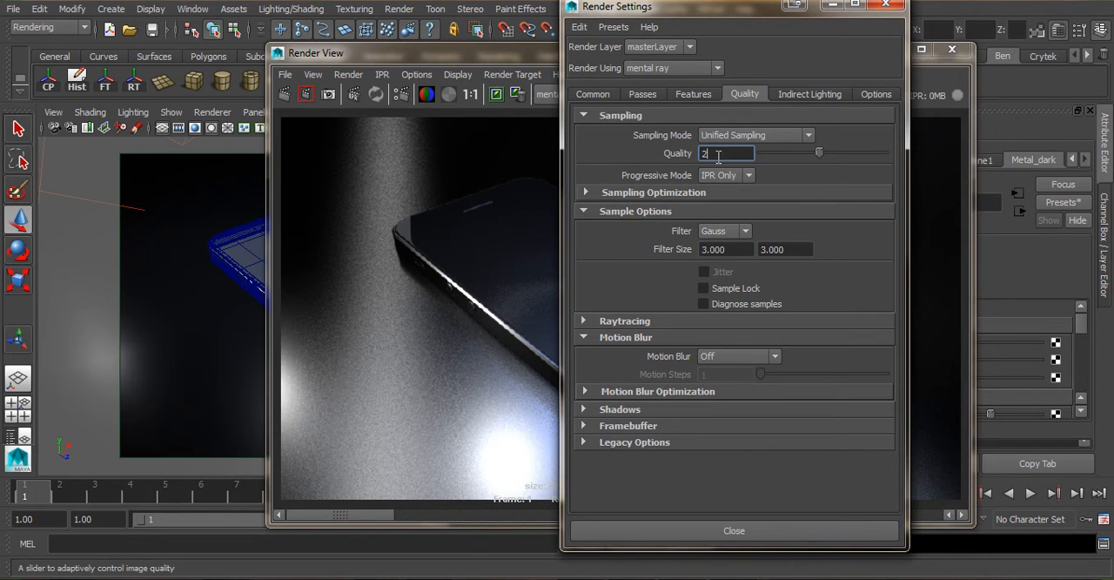
pyautogui.press('Return')
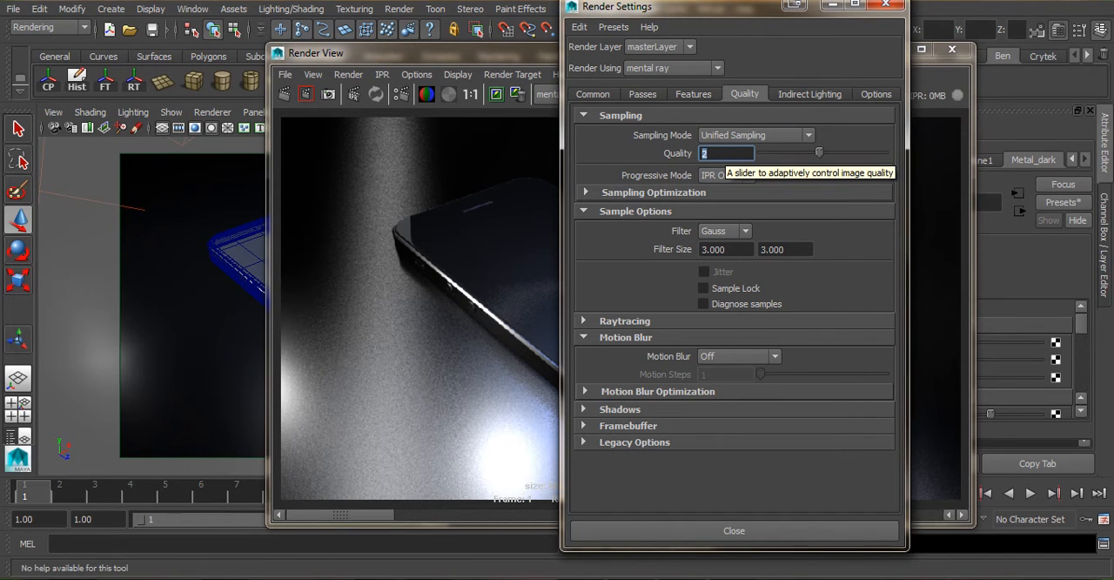
pyautogui.doubleClick(572, 7)
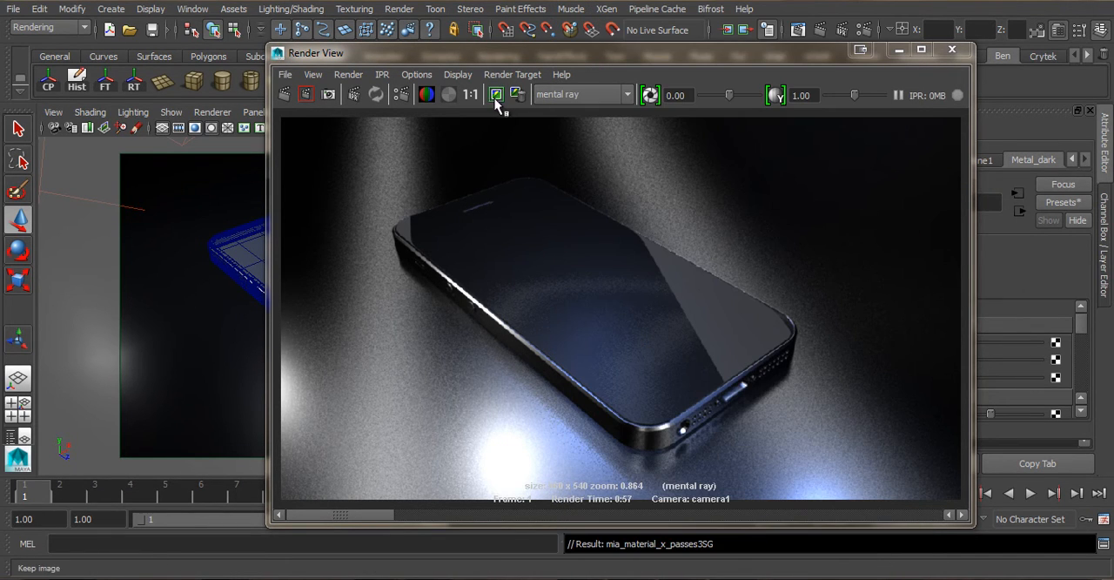
# - Keep the current image in the Render View and render camera1 again with the new size and quality
pyautogui.click(496, 95)
pyautogui.click(494, 100)
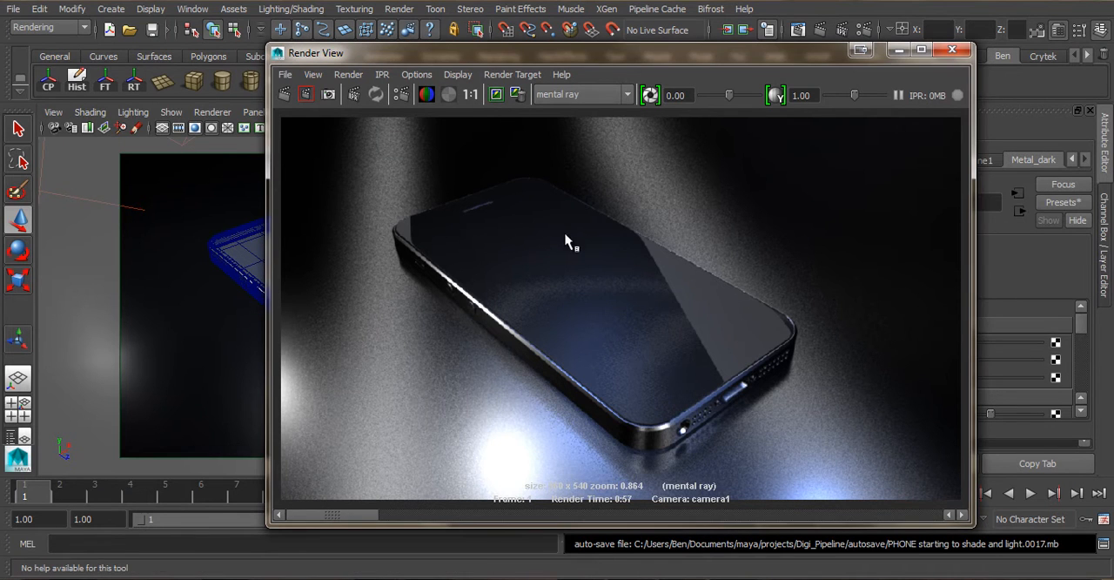
pyautogui.click(284, 92)
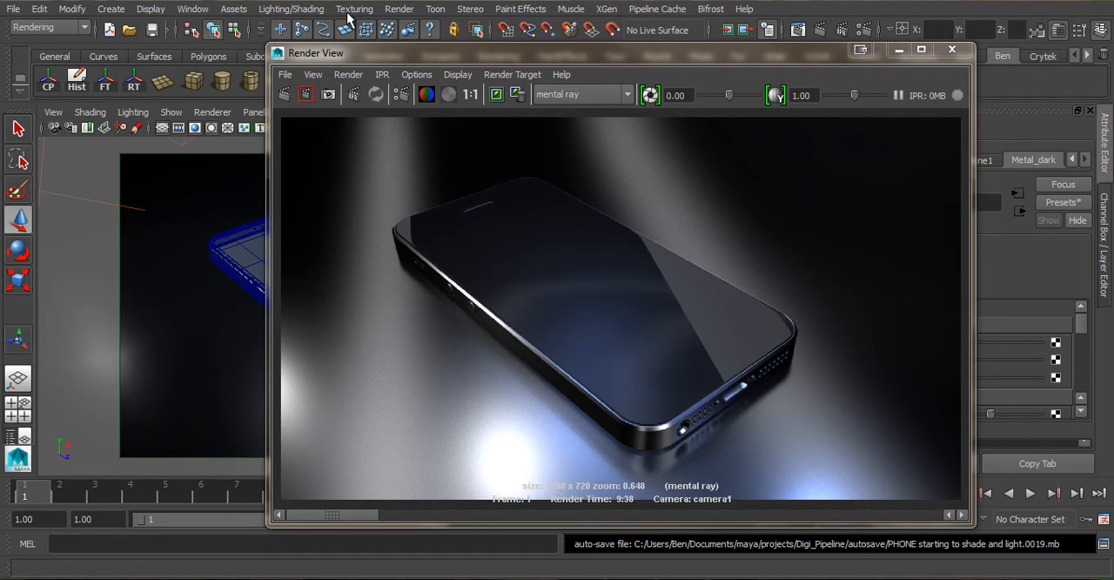
# - Save the finished render as a TIFF named Phone2 in the project's images folder
pyautogui.click(284, 74)
pyautogui.click(362, 115)
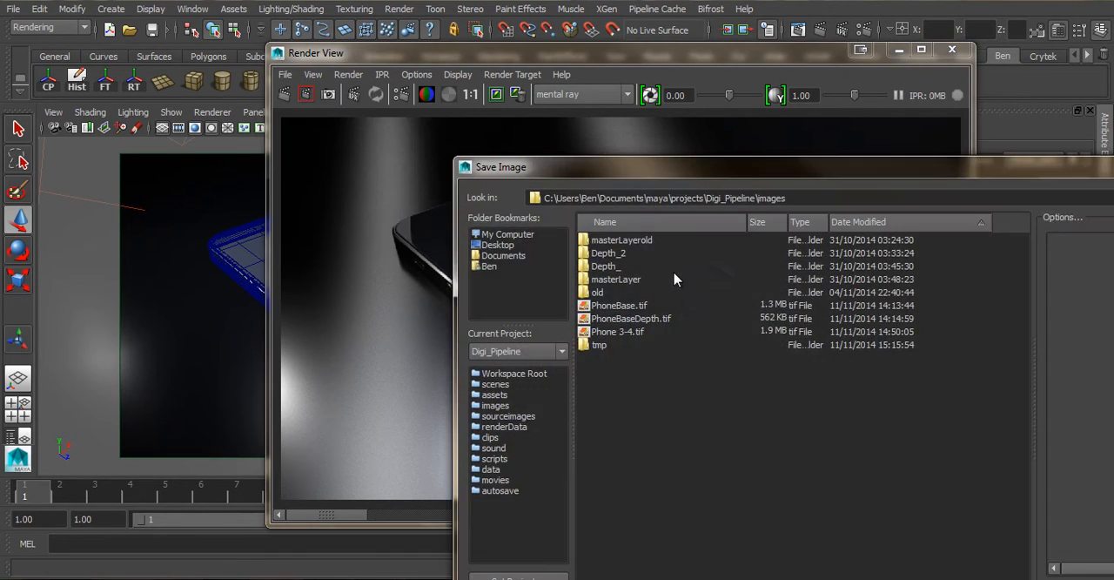
pyautogui.moveTo(671, 178); pyautogui.dragTo(420, 87)
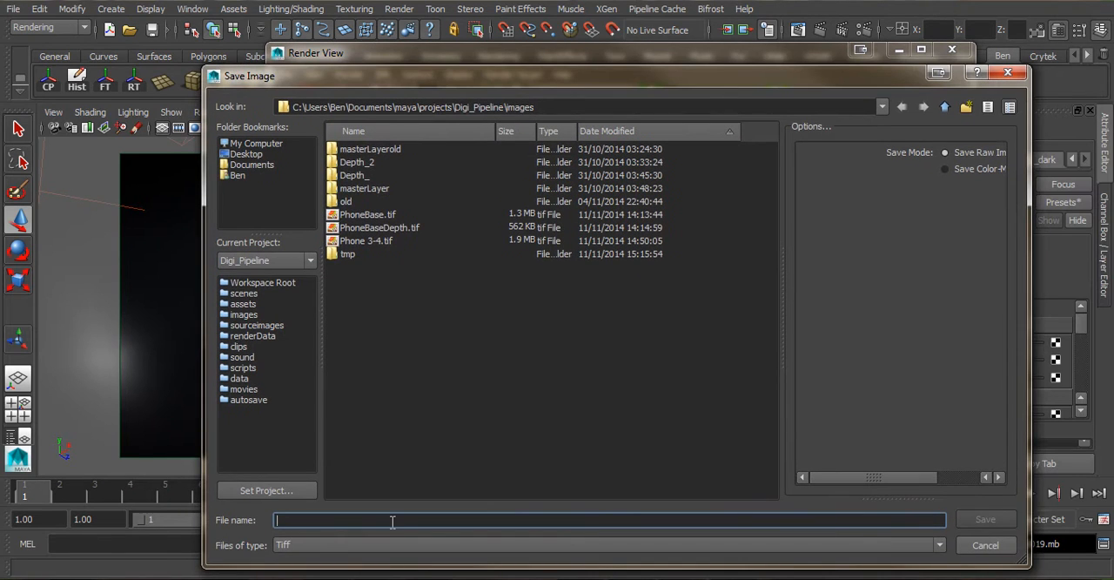
pyautogui.write('Phone2')
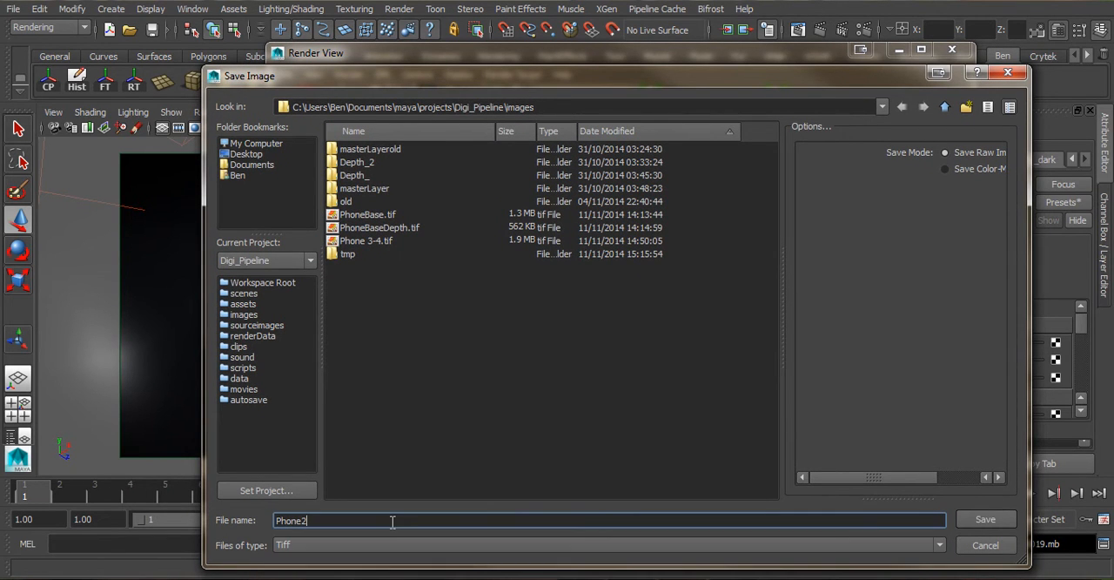
pyautogui.press('Return')
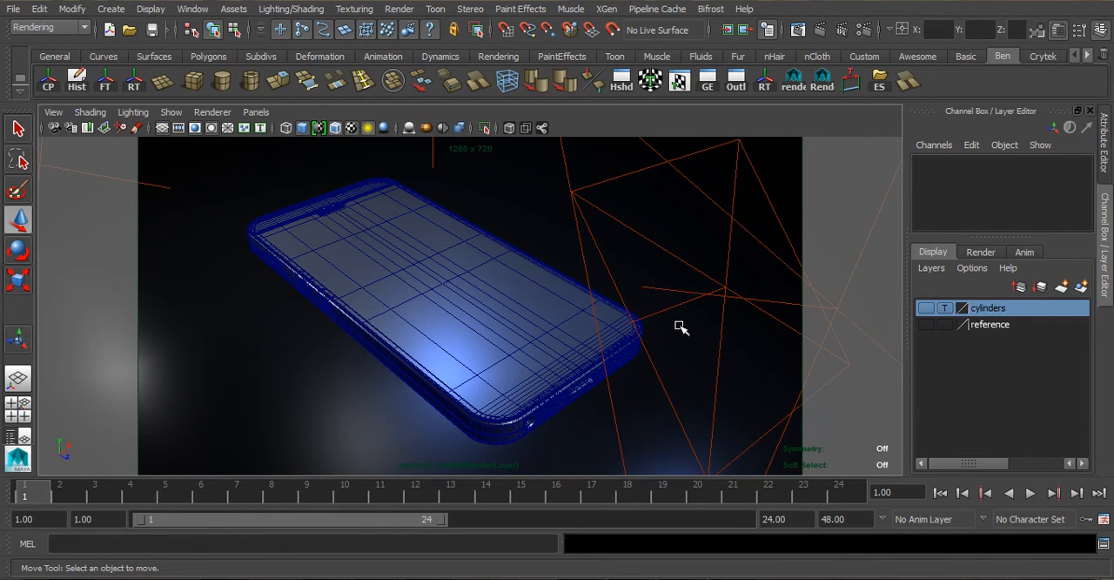
pyautogui.click(981, 251)
pyautogui.click(933, 251)
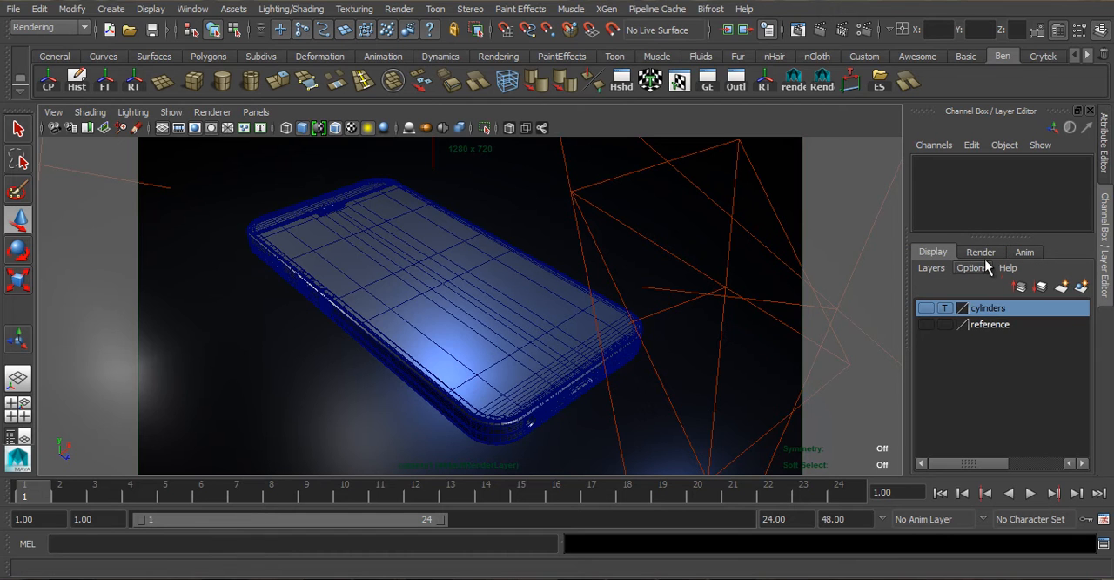
pyautogui.click(979, 252)
pyautogui.click(935, 252)
# - Duplicate the phone's glass screen, assign the copy to a new display layer named PhoneScreen and hide that layer
pyautogui.click(414, 238)
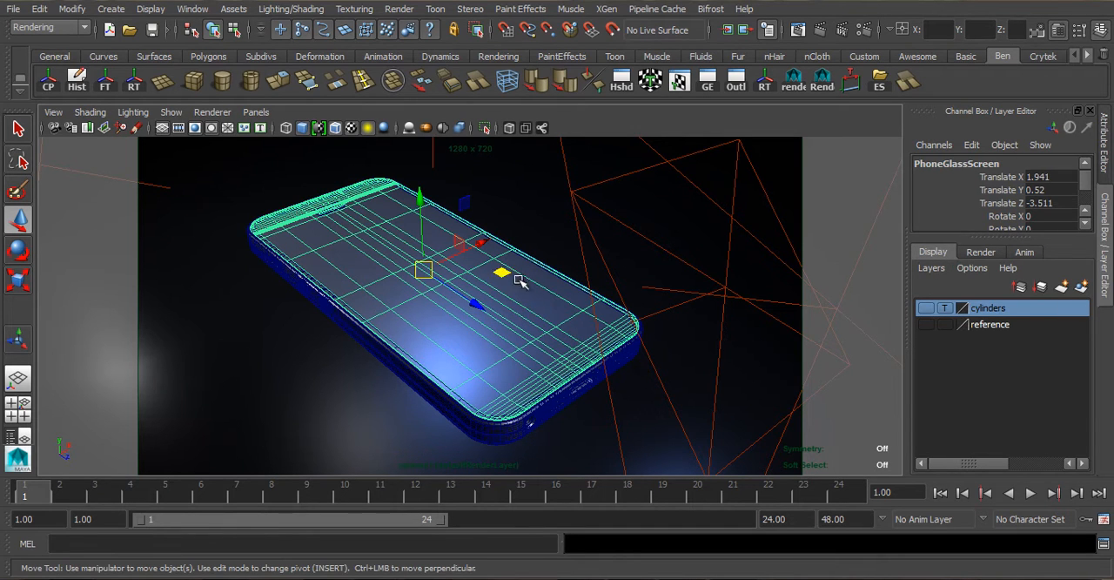
pyautogui.hotkey('ctrl', 'd')
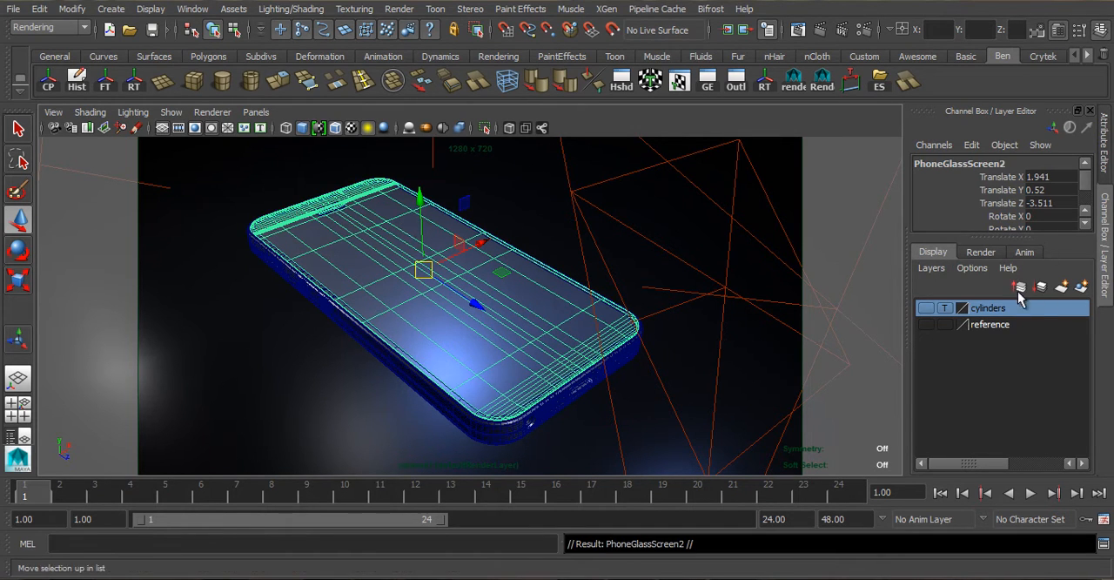
pyautogui.click(1082, 289)
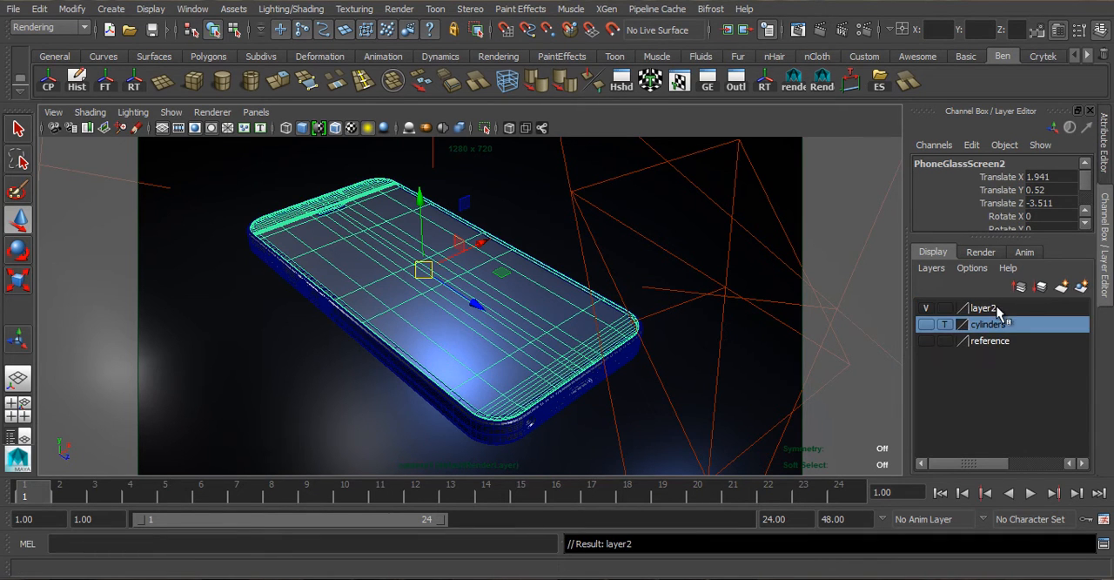
pyautogui.doubleClick(953, 307)
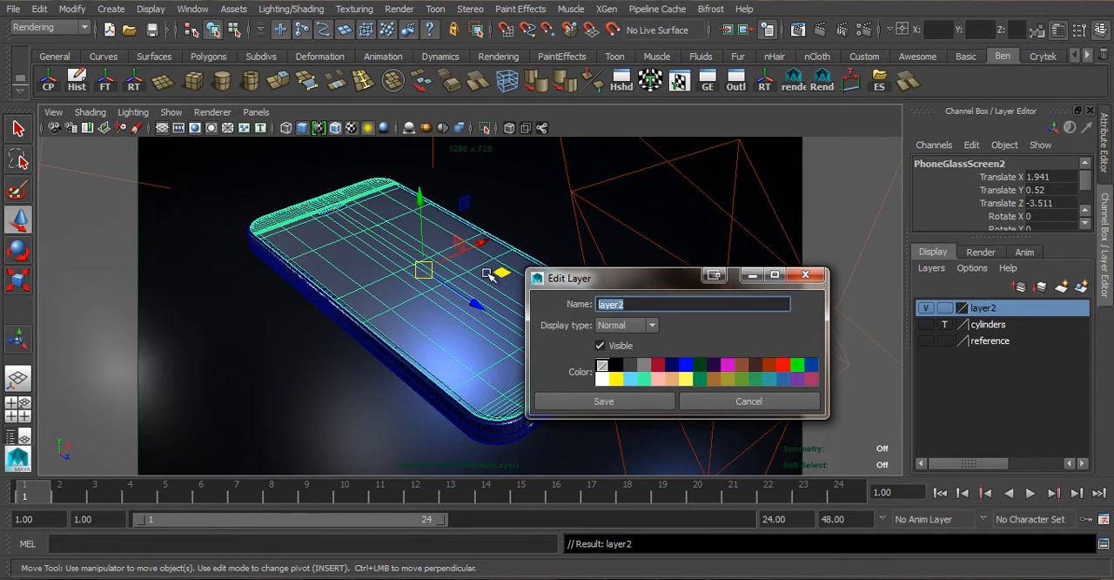
pyautogui.press('Return')
pyautogui.click(636, 401)
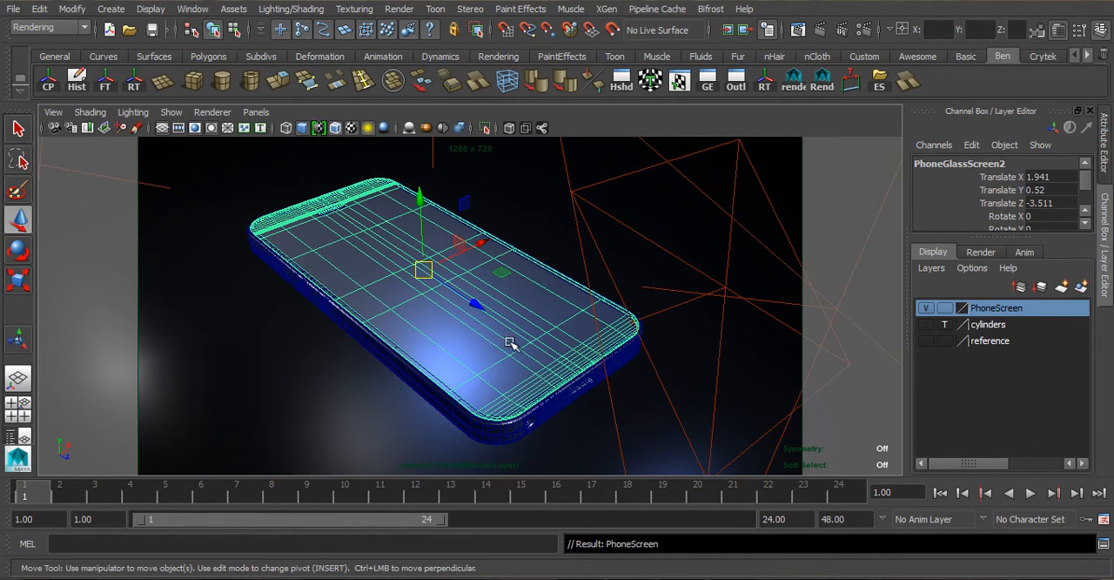
pyautogui.click(925, 308)
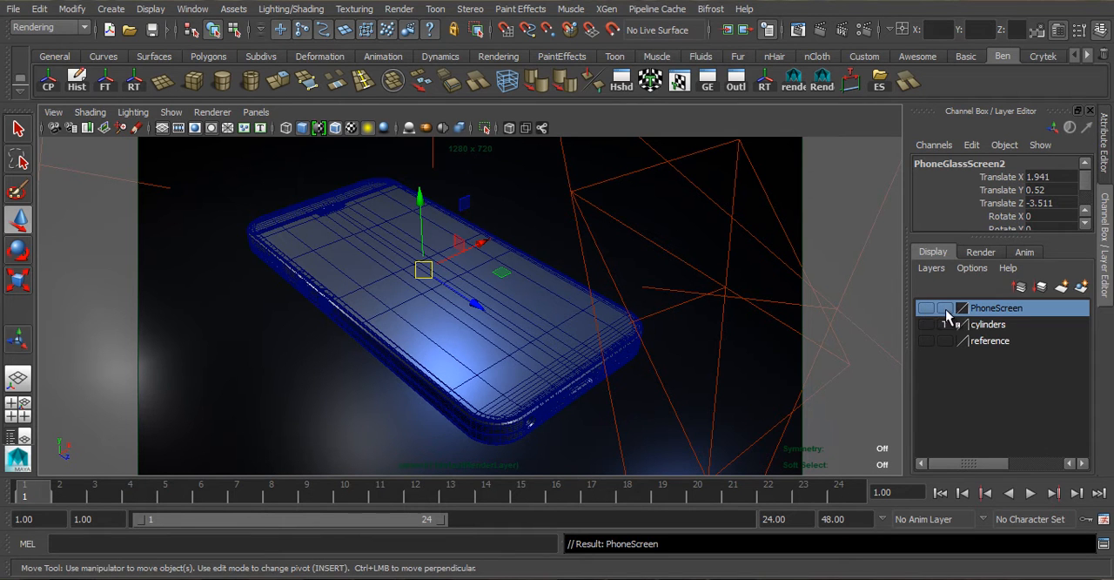
# - Select the whole phone scene with its area lights and assign it to a new display layer named Phone
pyautogui.press('Up')
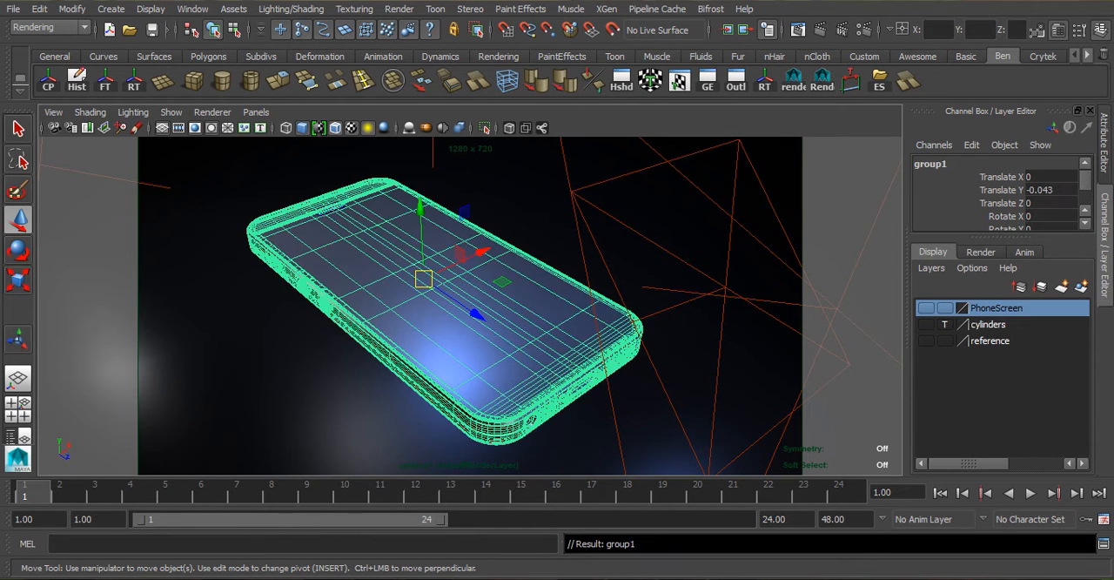
pyautogui.scroll(-10, 378, 271)
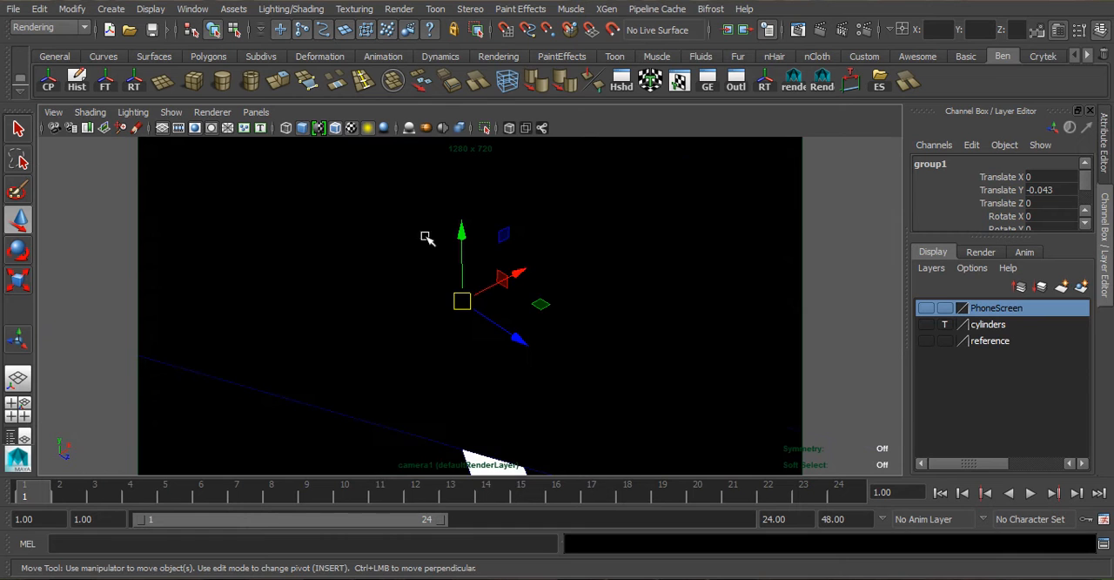
pyautogui.scroll(-5, 427, 236)
pyautogui.moveTo(350, 220); pyautogui.dragTo(751, 477)
pyautogui.press('f')
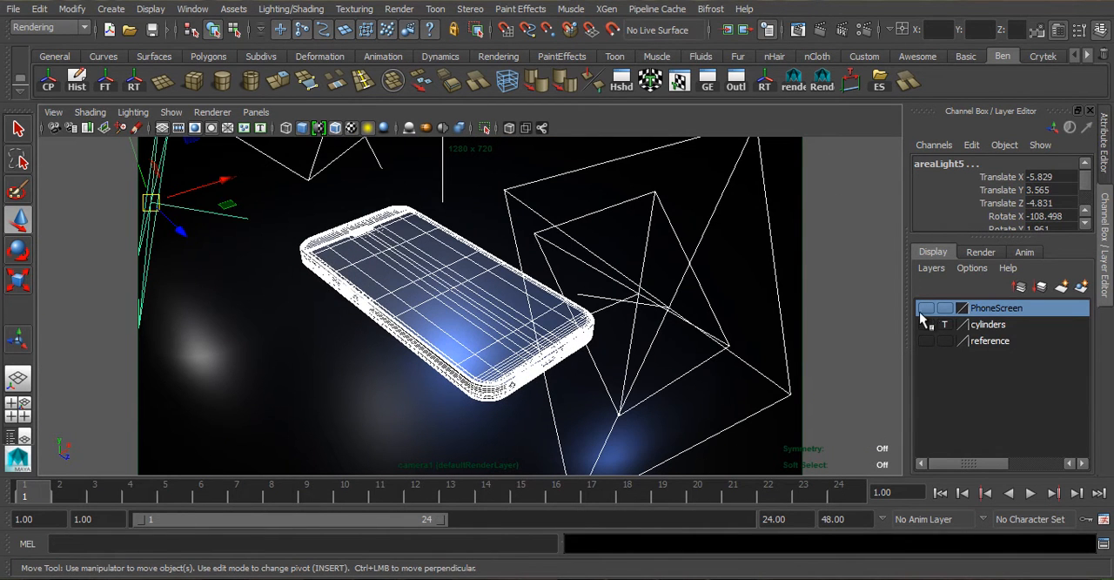
pyautogui.click(1082, 287)
pyautogui.doubleClick(983, 312)
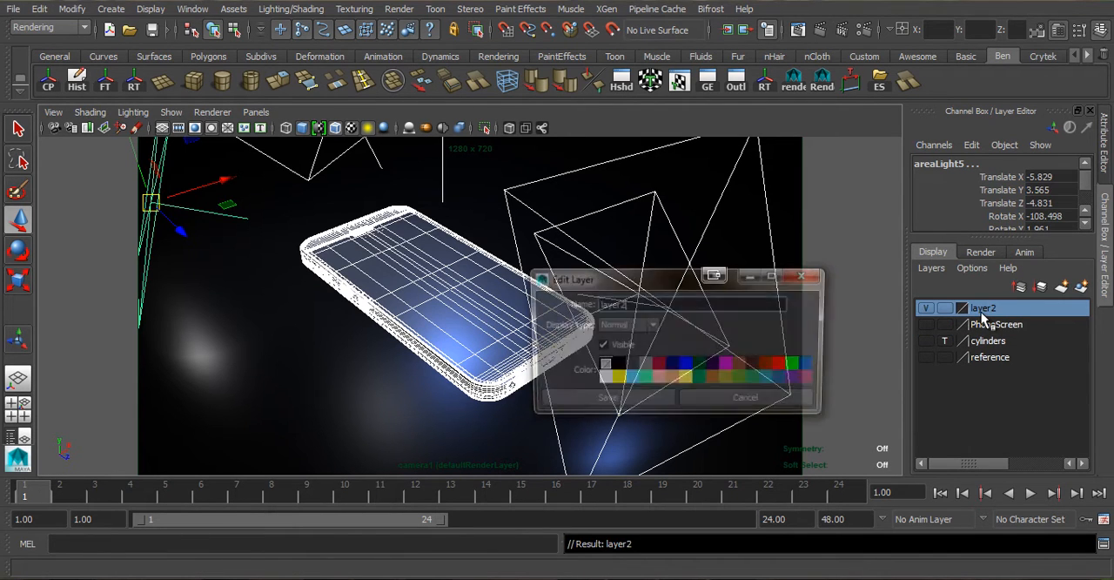
pyautogui.write('Phone')
pyautogui.press('Return')
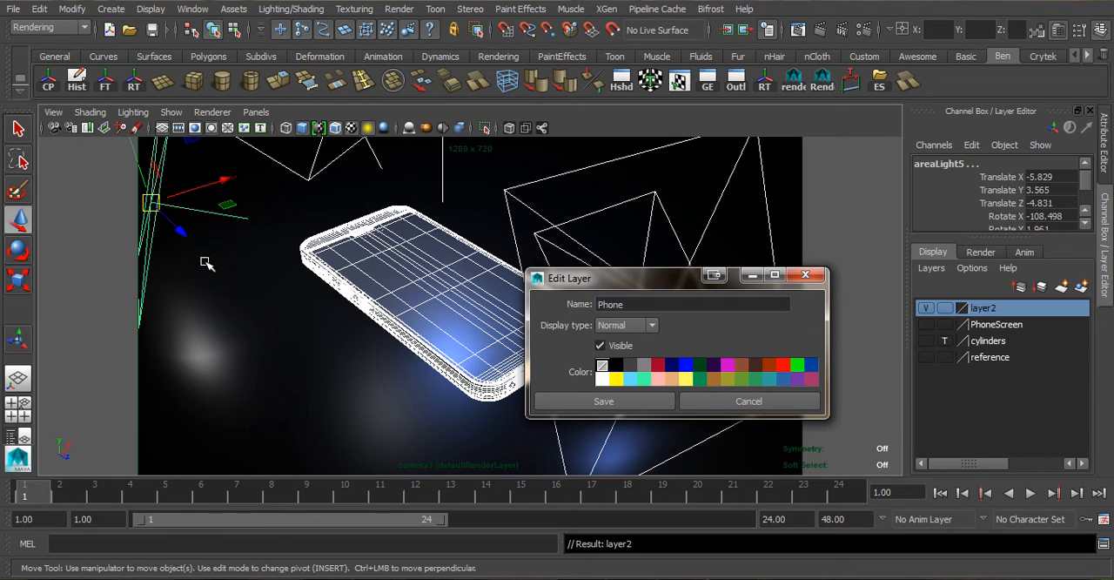
pyautogui.click(603, 400)
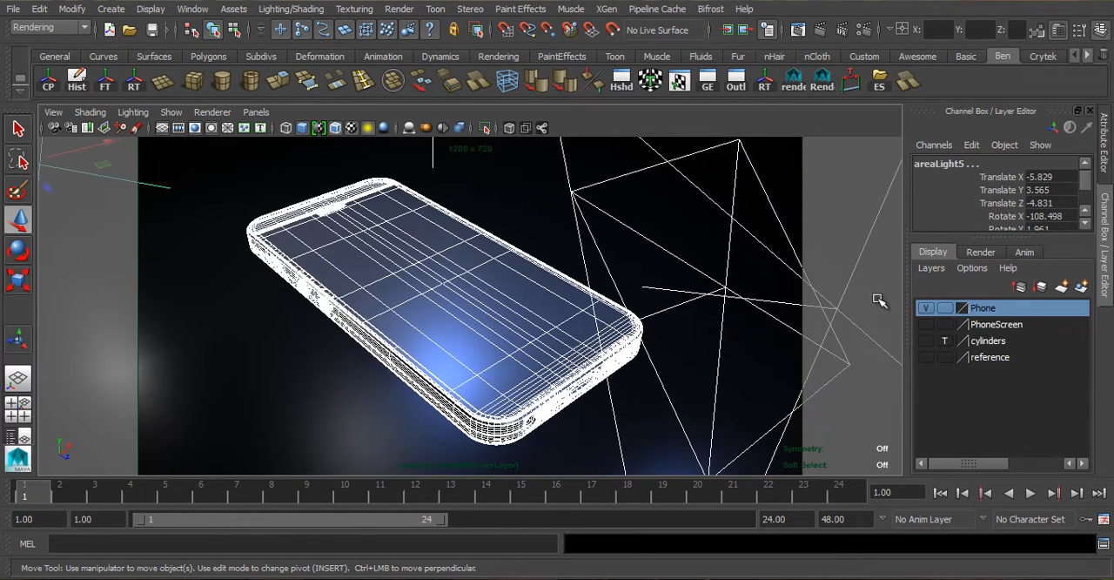
# - Hide the Phone layer and show the PhoneScreen layer to isolate the duplicated screen
pyautogui.click(929, 309)
pyautogui.scroll(-10, 514, 357)
pyautogui.scroll(6, 494, 346)
pyautogui.click(925, 324)
pyautogui.scroll(3, 604, 341)
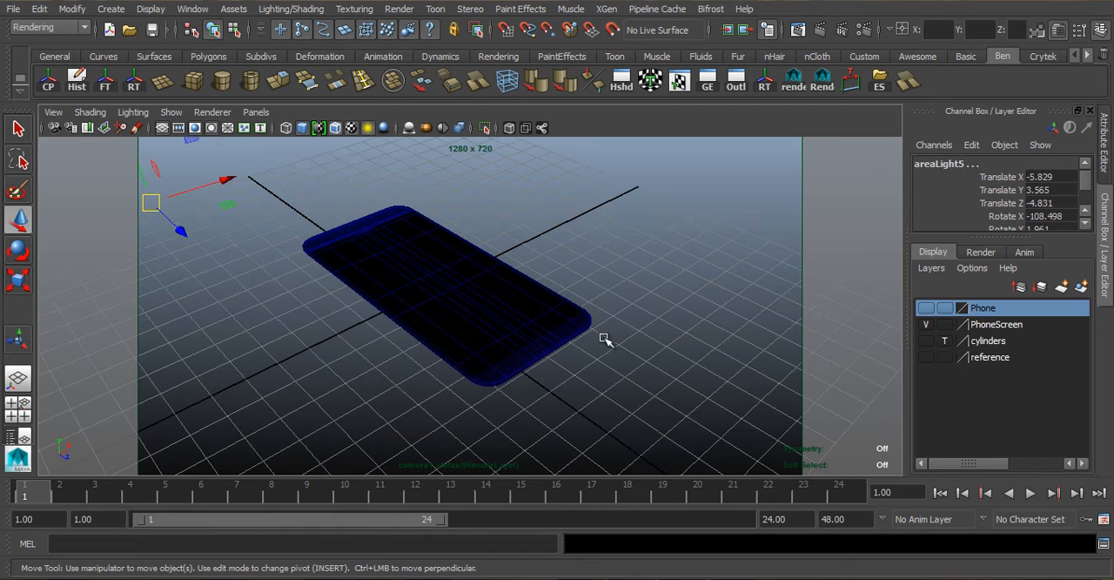
# - Recall the MainView camera bookmark and assign a new Surface Shader material to the duplicated glass screen
pyautogui.click(53, 112)
pyautogui.moveTo(161, 315)
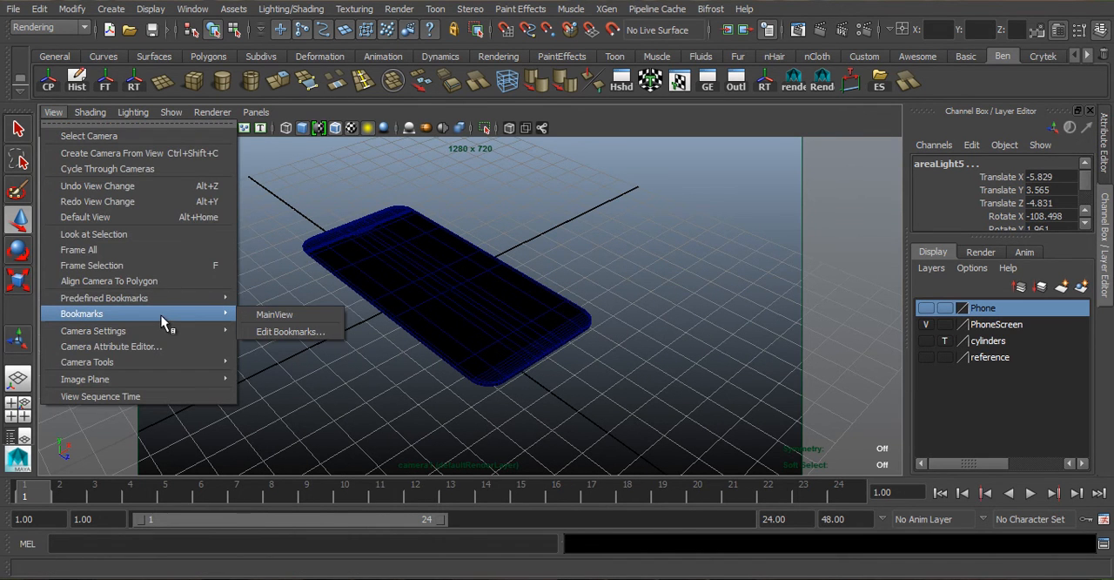
pyautogui.click(318, 314)
pyautogui.click(581, 336)
pyautogui.click(582, 339)
pyautogui.moveTo(525, 223); pyautogui.dragTo(562, 540, button='right')
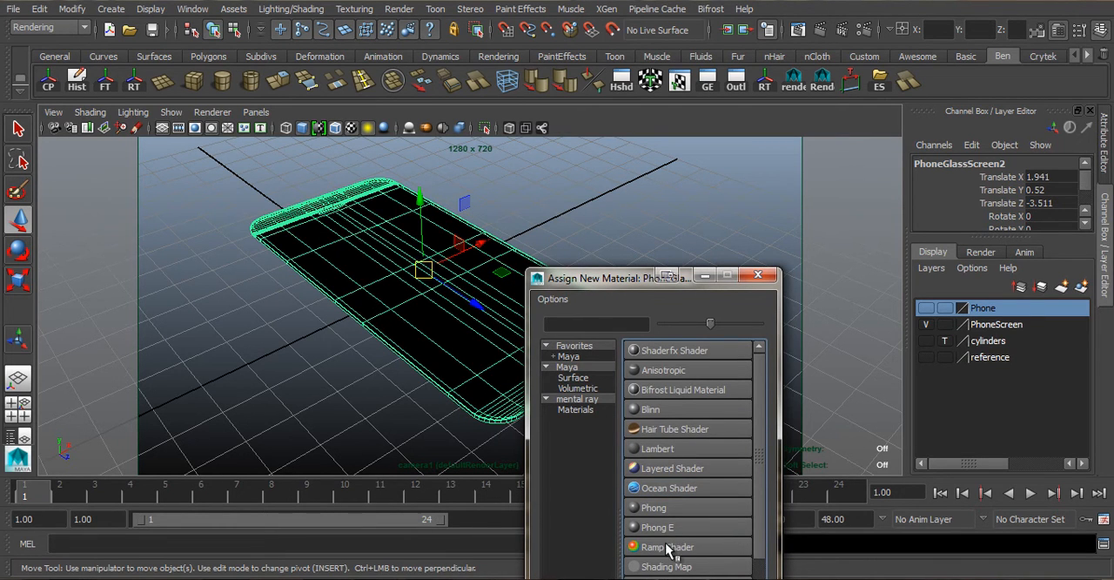
pyautogui.moveTo(663, 280); pyautogui.dragTo(670, 191)
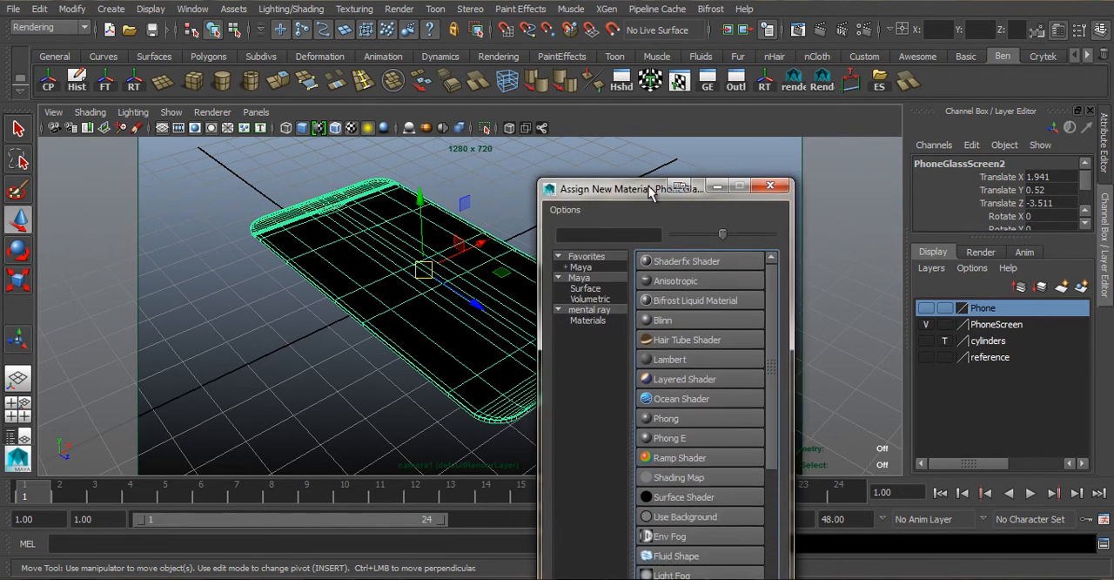
pyautogui.click(666, 501)
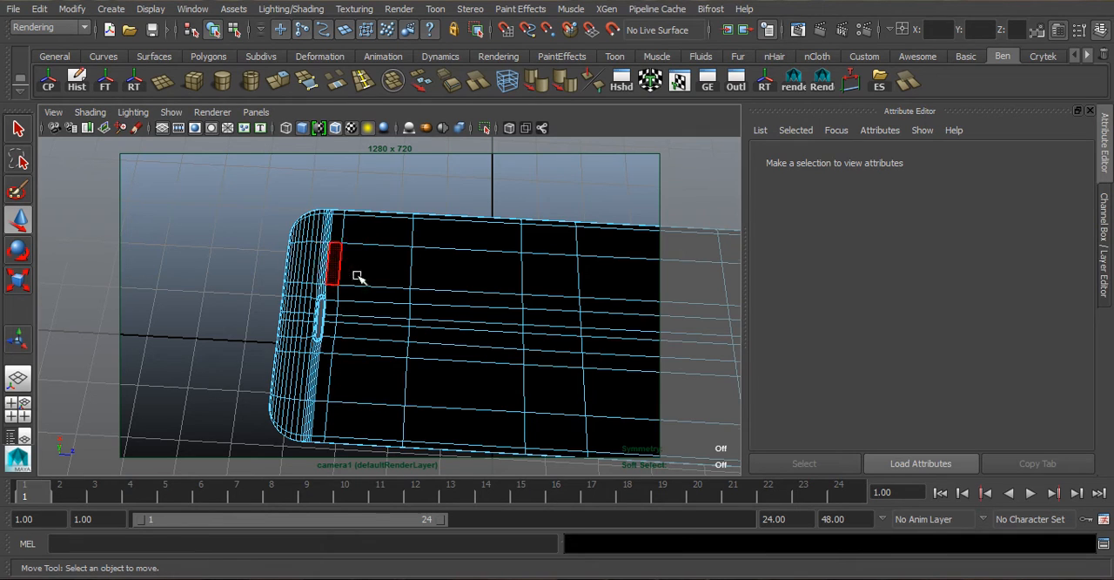
# - Turn off the screen's smooth preview and insert an edge loop across it just inside the speaker end
pyautogui.press('1')
pyautogui.press('3')
pyautogui.press('1')
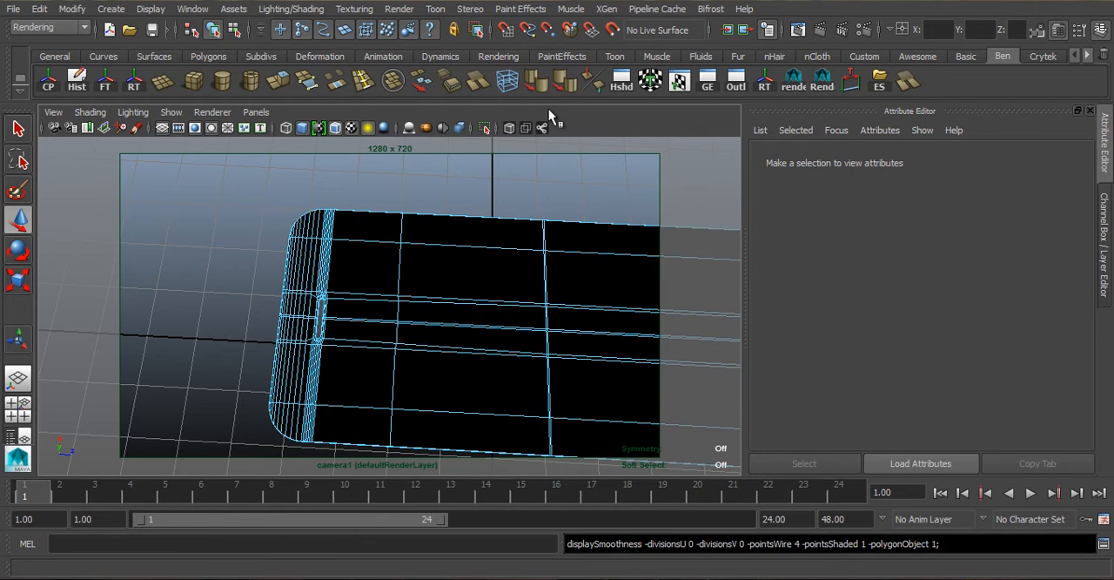
pyautogui.click(363, 81)
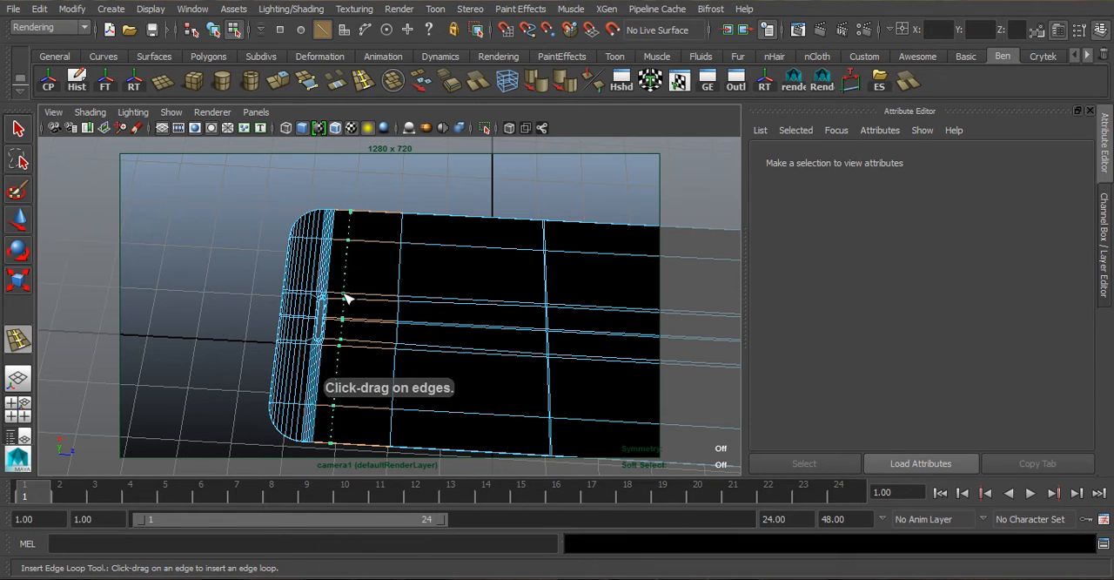
pyautogui.click(346, 298)
pyautogui.press('r')
pyautogui.moveTo(463, 325); pyautogui.dragTo(566, 275)
pyautogui.keyDown('alt'); pyautogui.moveTo(566, 274); pyautogui.dragTo(402, 224, button='middle'); pyautogui.keyUp('alt')
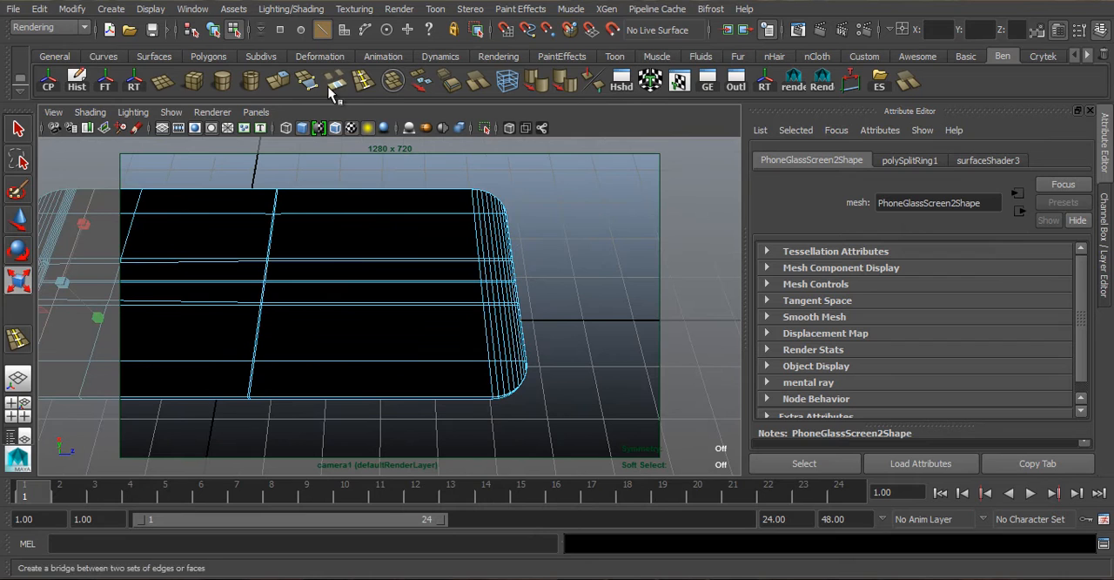
# - Insert an edge loop across the opposite end of the screen and move it inward along the screen's length
pyautogui.click(364, 81)
pyautogui.scroll(2, 477, 290)
pyautogui.moveTo(492, 306)
pyautogui.mouseDown()
pyautogui.moveTo(523, 308)
pyautogui.moveTo(498, 309)
pyautogui.mouseUp()
pyautogui.scroll(-2, 489, 311)
pyautogui.press('w')
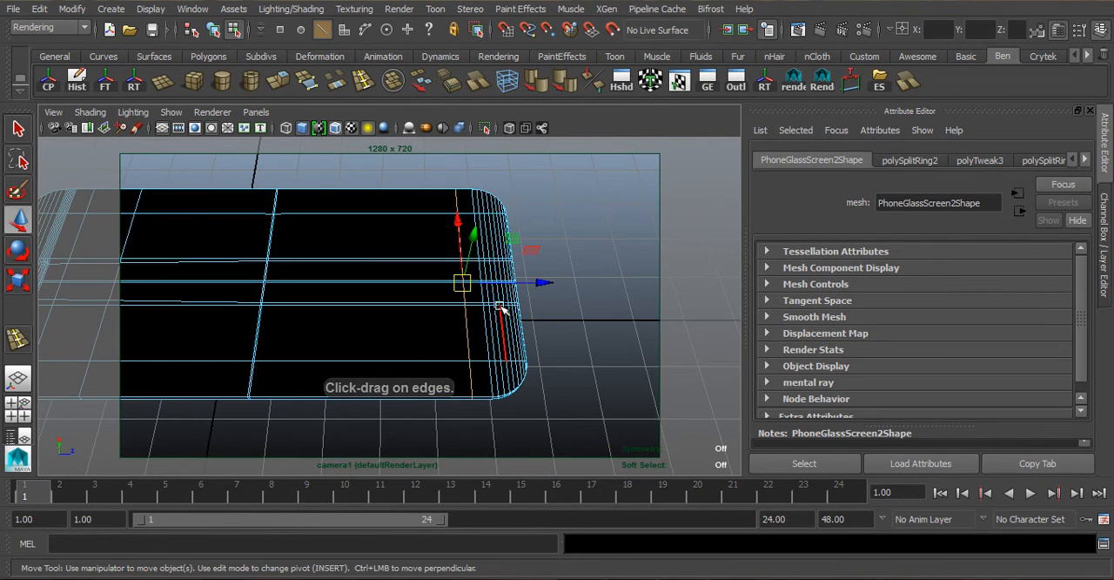
pyautogui.moveTo(543, 282); pyautogui.dragTo(516, 281)
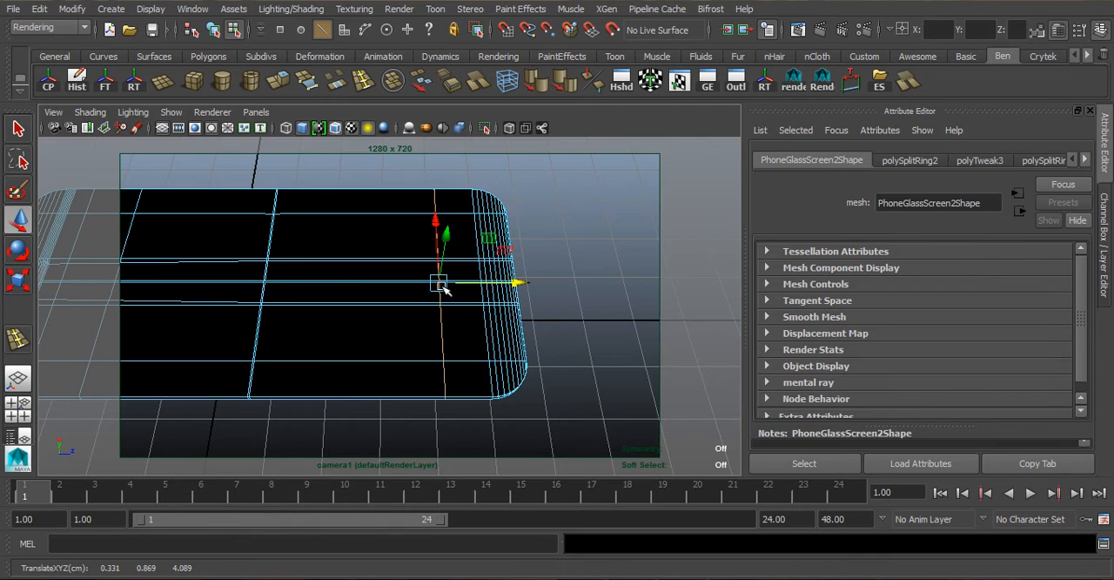
pyautogui.keyDown('alt'); pyautogui.moveTo(442, 283); pyautogui.dragTo(499, 296, button='middle'); pyautogui.keyUp('alt')
pyautogui.moveTo(564, 294); pyautogui.dragTo(570, 294)
pyautogui.keyDown('alt'); pyautogui.moveTo(325, 320); pyautogui.dragTo(319, 269); pyautogui.keyUp('alt')
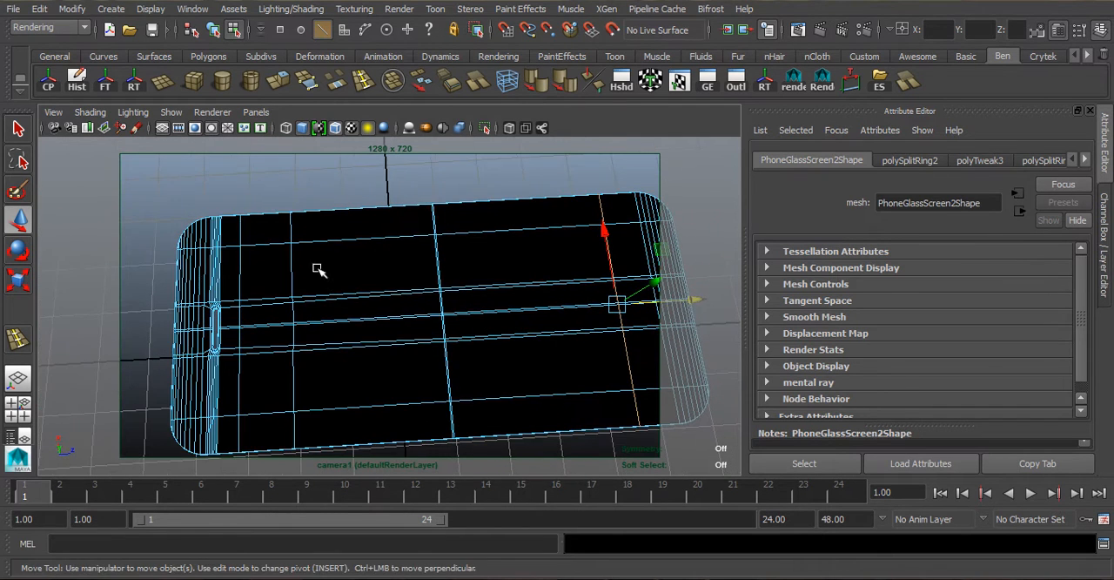
# - Select the two outer lengthwise edge runs between the new loops and scale them outward toward the screen's long sides
pyautogui.click(258, 245)
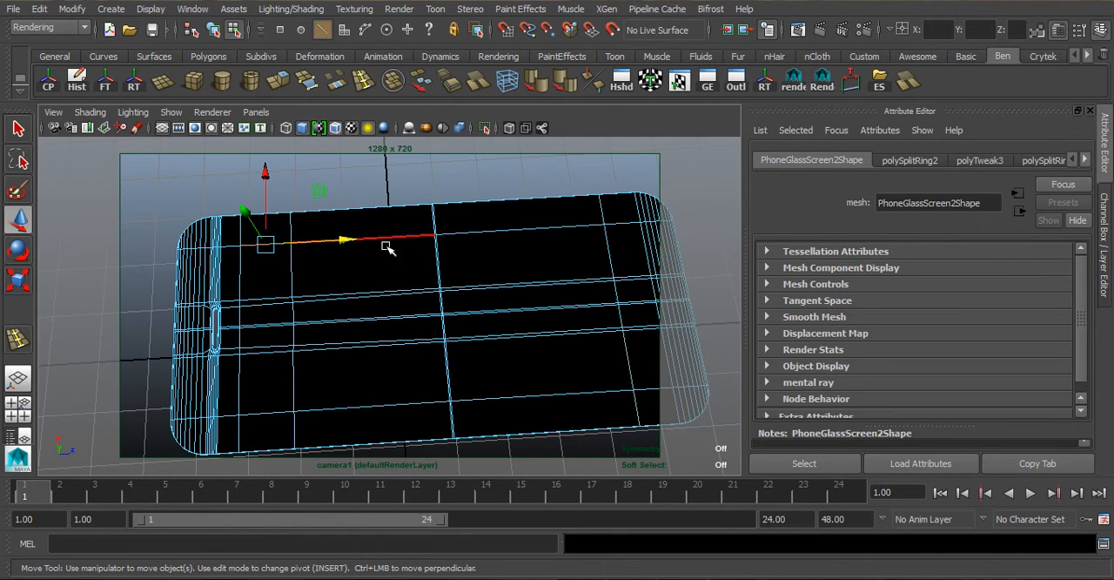
pyautogui.keyDown('shift'); pyautogui.doubleClick(552, 226); pyautogui.keyUp('shift')
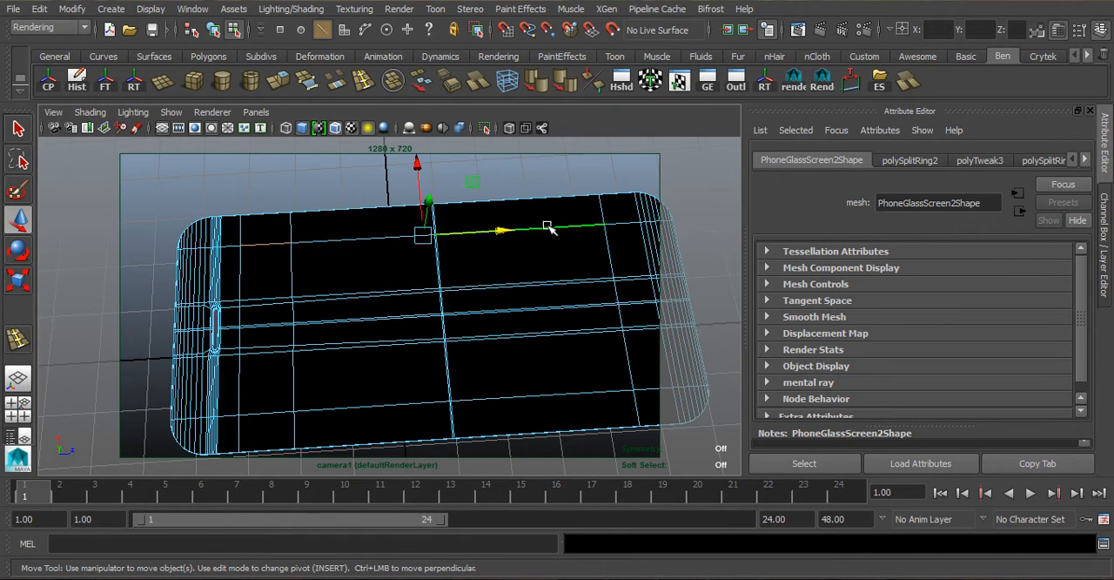
pyautogui.keyDown('shift'); pyautogui.click(259, 405); pyautogui.keyUp('shift')
pyautogui.keyDown('shift'); pyautogui.doubleClick(525, 394); pyautogui.keyUp('shift')
pyautogui.press('r')
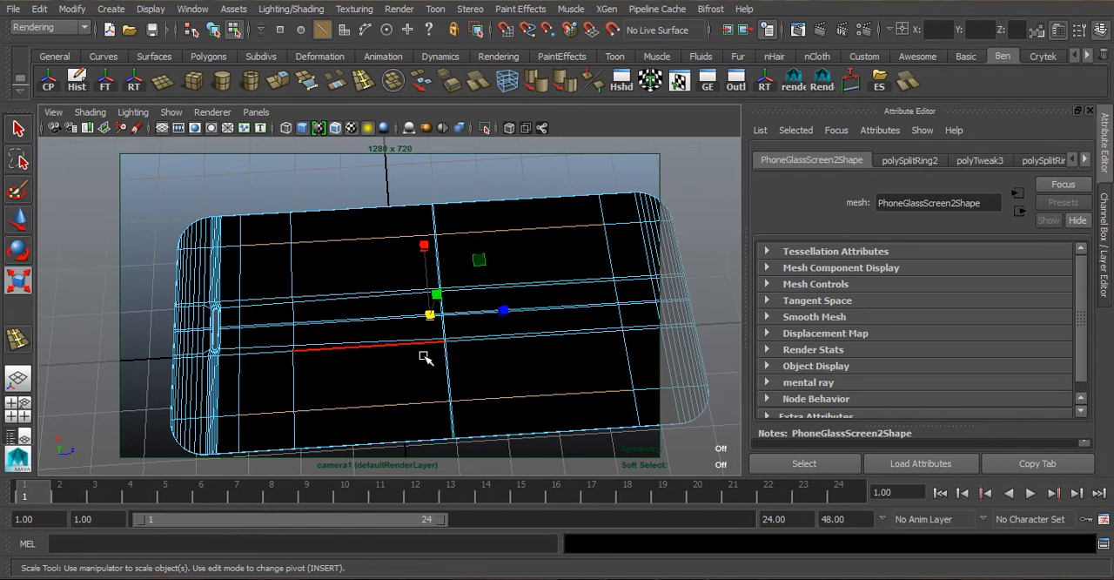
pyautogui.moveTo(423, 245); pyautogui.dragTo(430, 223)
# - Delete all border faces around the screen, keeping only the central rectangle between the loops and long edges
pyautogui.press('F11')
pyautogui.keyDown('alt'); pyautogui.moveTo(252, 254); pyautogui.dragTo(267, 237); pyautogui.keyUp('alt')
pyautogui.moveTo(267, 236); pyautogui.dragTo(572, 385)
pyautogui.scroll(-8, 335, 276)
pyautogui.moveTo(216, 209); pyautogui.dragTo(617, 422)
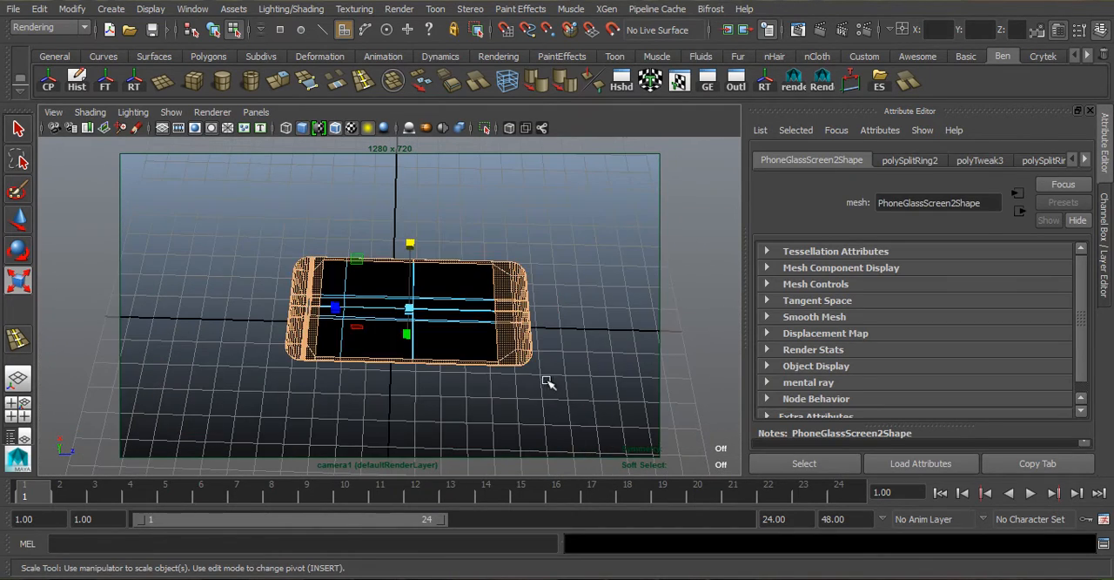
pyautogui.scroll(8, 537, 369)
pyautogui.press('Delete')
pyautogui.moveTo(493, 291); pyautogui.dragTo(532, 222, button='right')
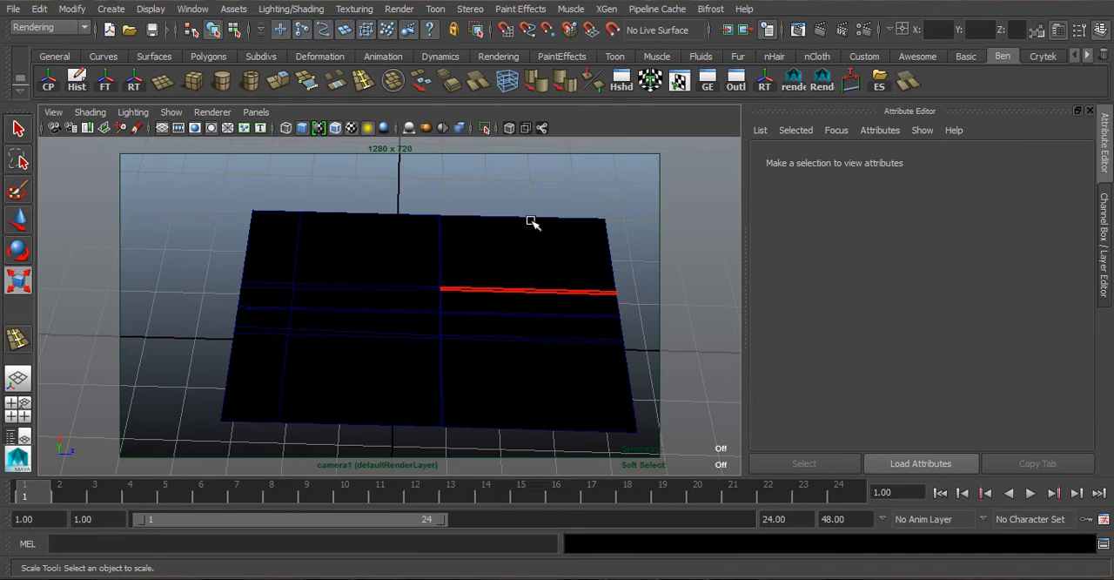
# - Connect a File texture to the Out Color of the screen's surface shader
pyautogui.click(492, 267)
pyautogui.click(1085, 160)
pyautogui.click(1085, 160)
pyautogui.click(1085, 160)
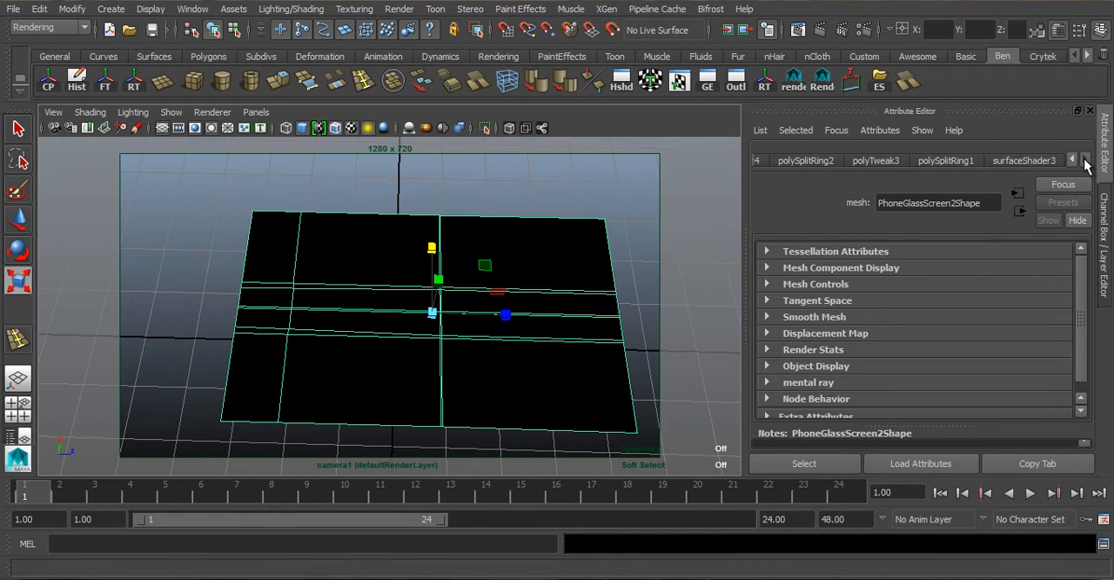
pyautogui.click(1024, 160)
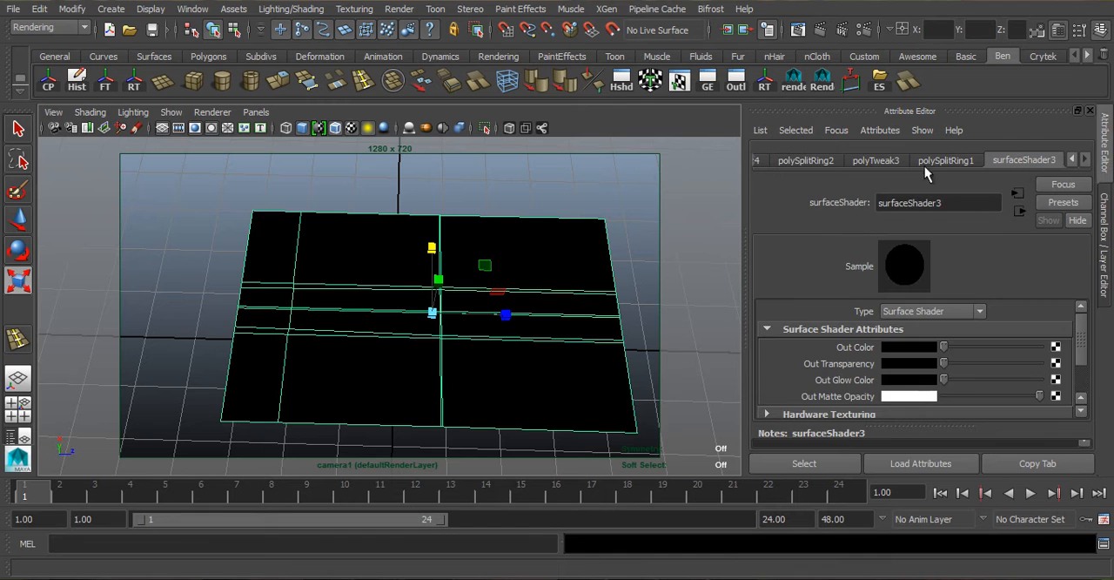
pyautogui.click(1056, 348)
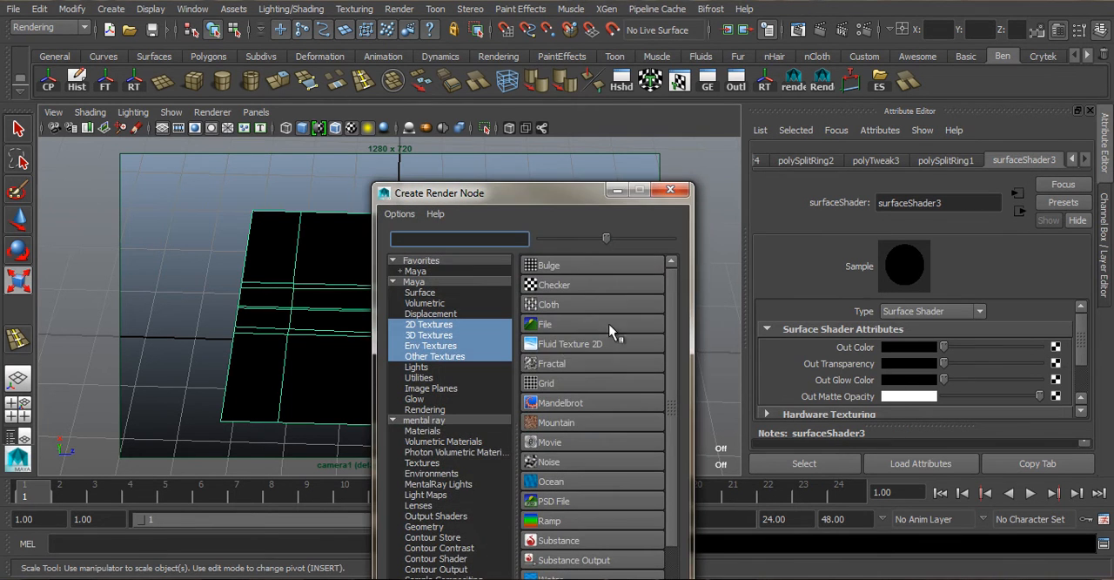
pyautogui.click(547, 324)
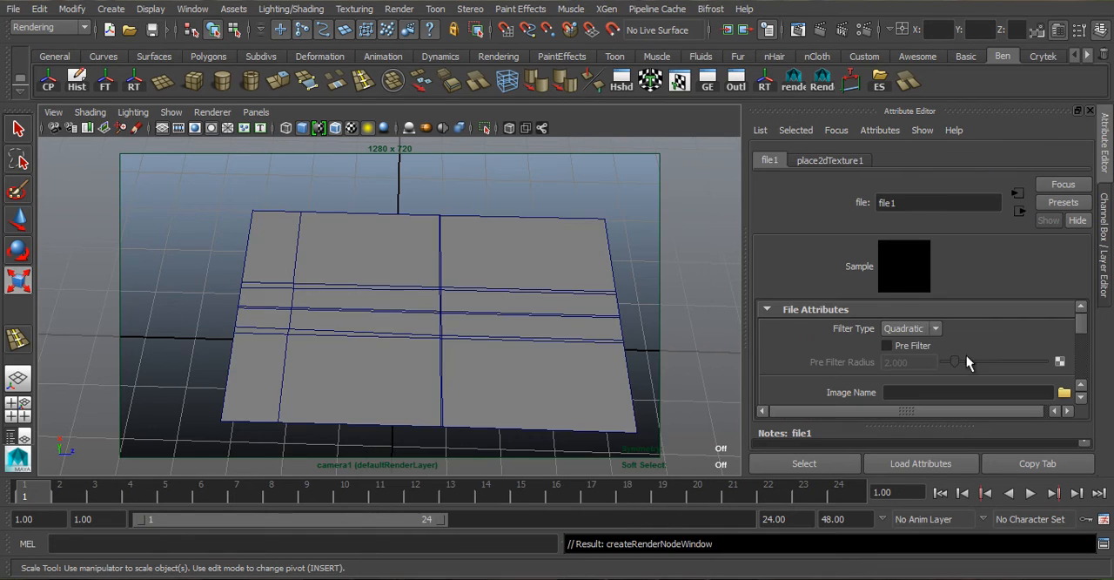
# - Load the image too damn high.jpg from the project's sourceimages folder into the file texture
pyautogui.click(1064, 392)
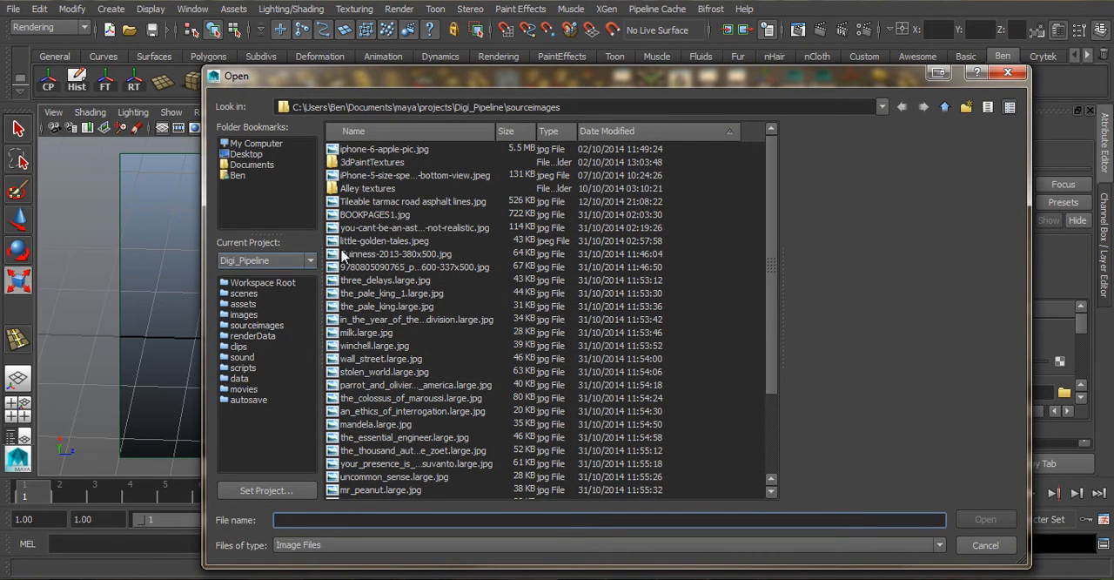
pyautogui.scroll(-6, 343, 254)
pyautogui.click(374, 489)
pyautogui.click(985, 518)
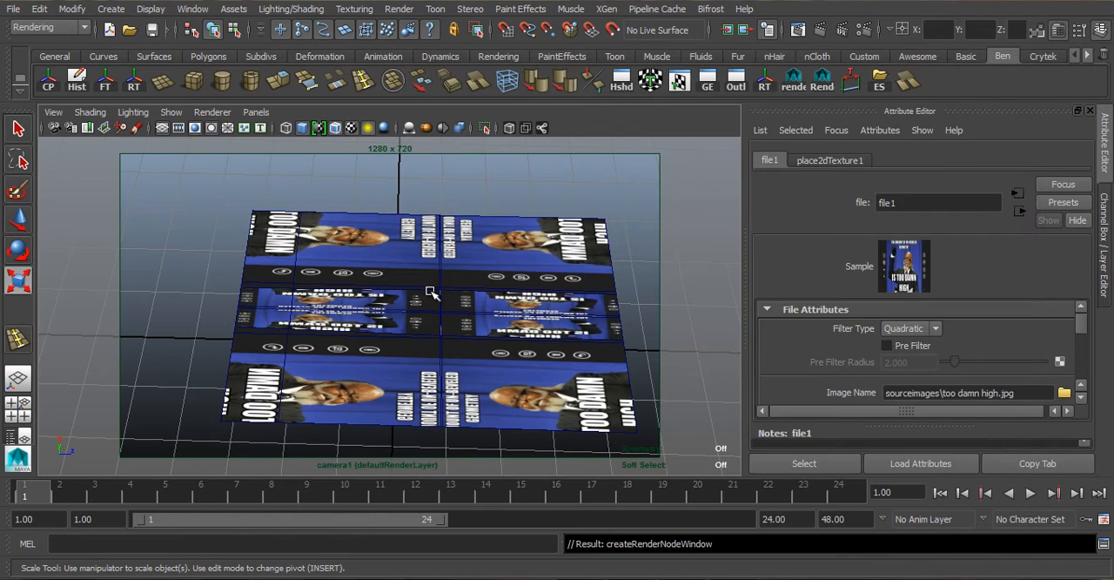
# - Apply automatic UV mapping to the screen rectangle
pyautogui.click(431, 293)
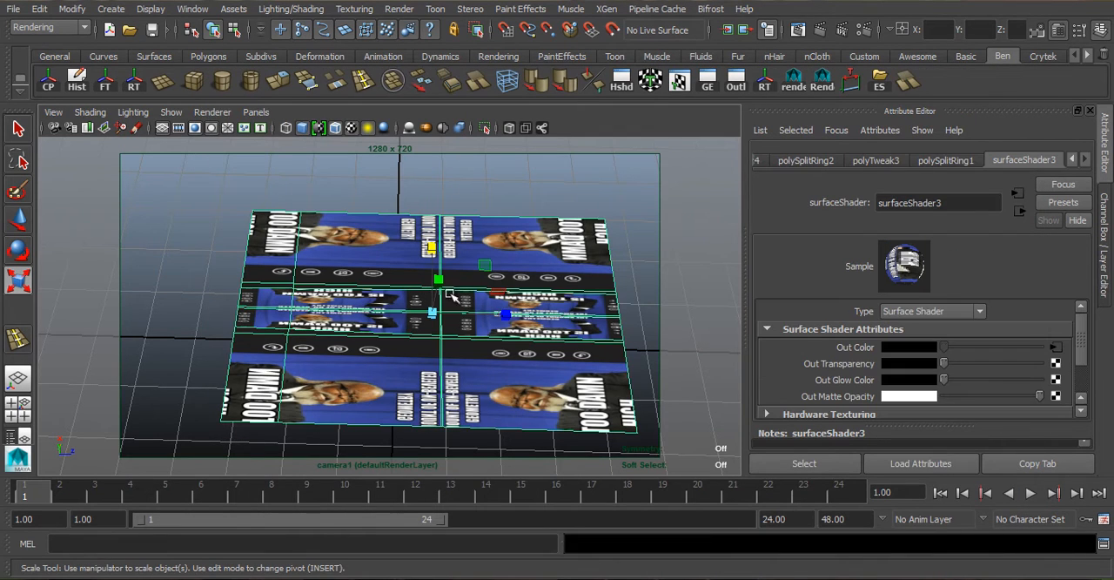
pyautogui.click(657, 83)
pyautogui.moveTo(458, 224); pyautogui.dragTo(520, 202, button='right')
pyautogui.click(469, 242)
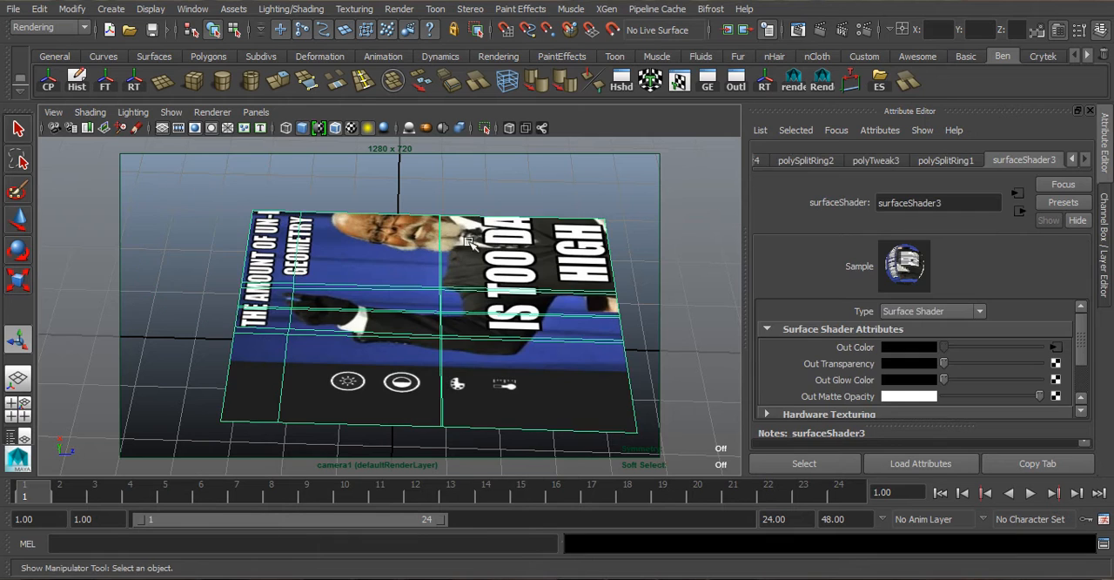
# - In the UV Texture Editor, select all the screen's UVs, then stretch and shift them horizontally to fill the 0 to 1 square
pyautogui.click(680, 85)
pyautogui.moveTo(655, 159); pyautogui.dragTo(441, 50)
pyautogui.scroll(-6, 542, 241)
pyautogui.moveTo(657, 328); pyautogui.dragTo(696, 328, button='right')
pyautogui.moveTo(493, 203); pyautogui.dragTo(729, 485)
pyautogui.scroll(2, 653, 348)
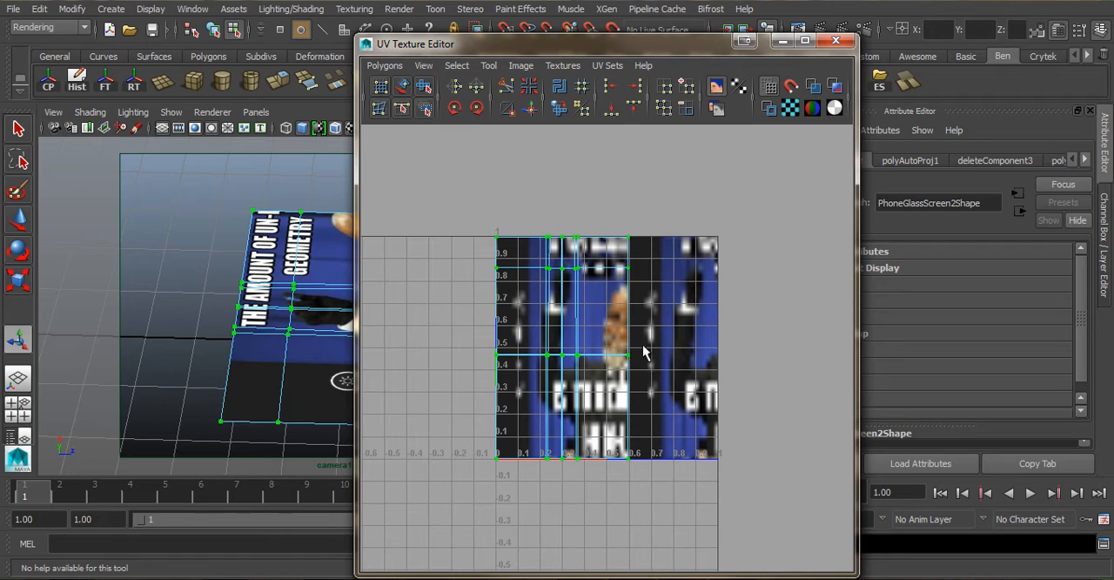
pyautogui.press('r')
pyautogui.moveTo(648, 355); pyautogui.dragTo(695, 348)
pyautogui.press('w')
pyautogui.press('r')
pyautogui.press('w')
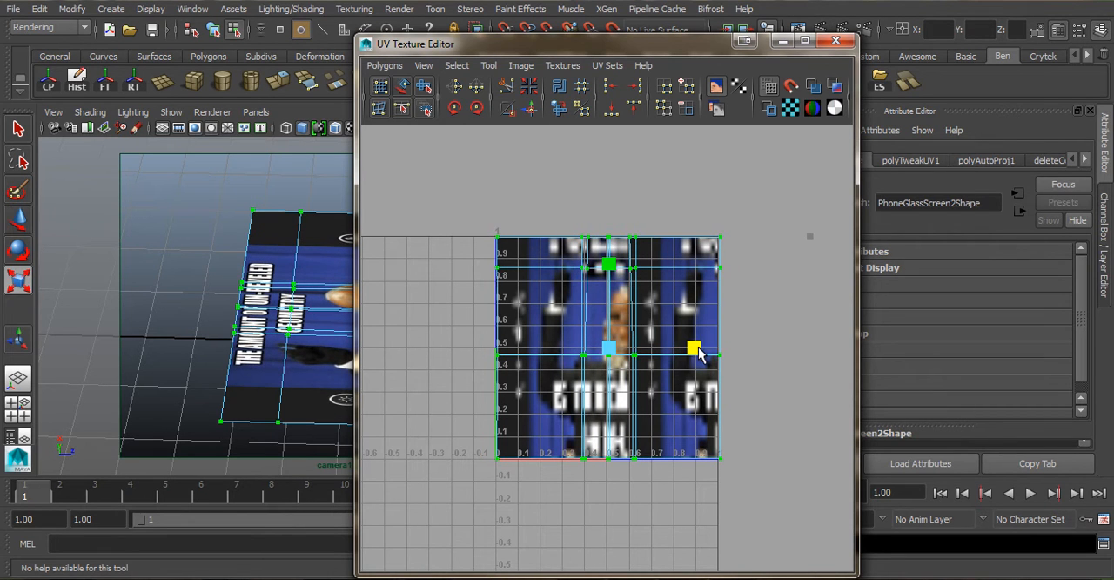
pyautogui.press('w')
pyautogui.moveTo(698, 348); pyautogui.dragTo(695, 348)
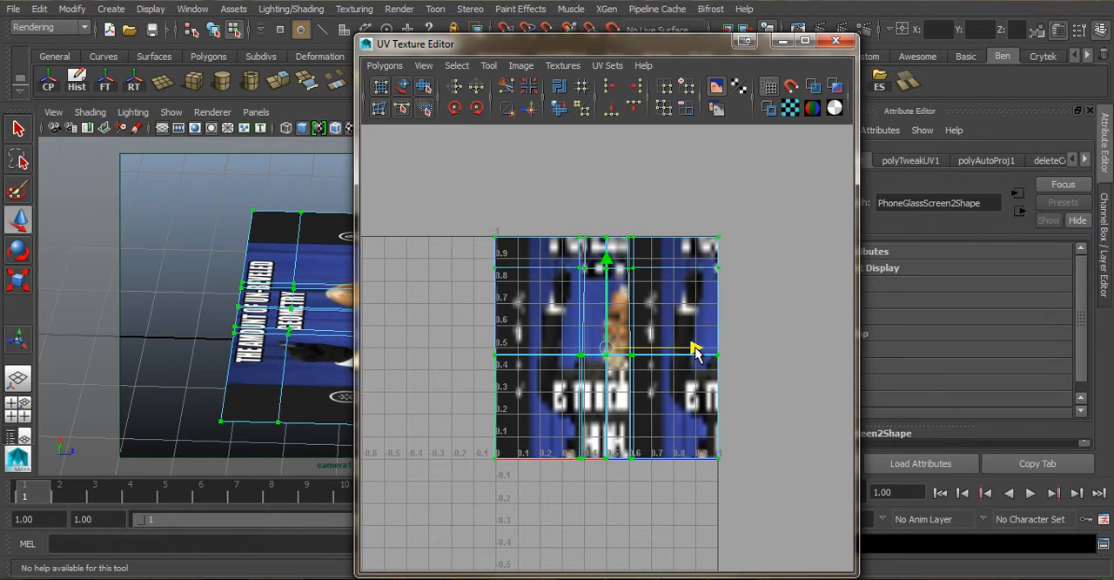
# - Rotate the screen's UVs clockwise three times so the image reads upright along the phone's length
pyautogui.moveTo(560, 48); pyautogui.dragTo(772, 52)
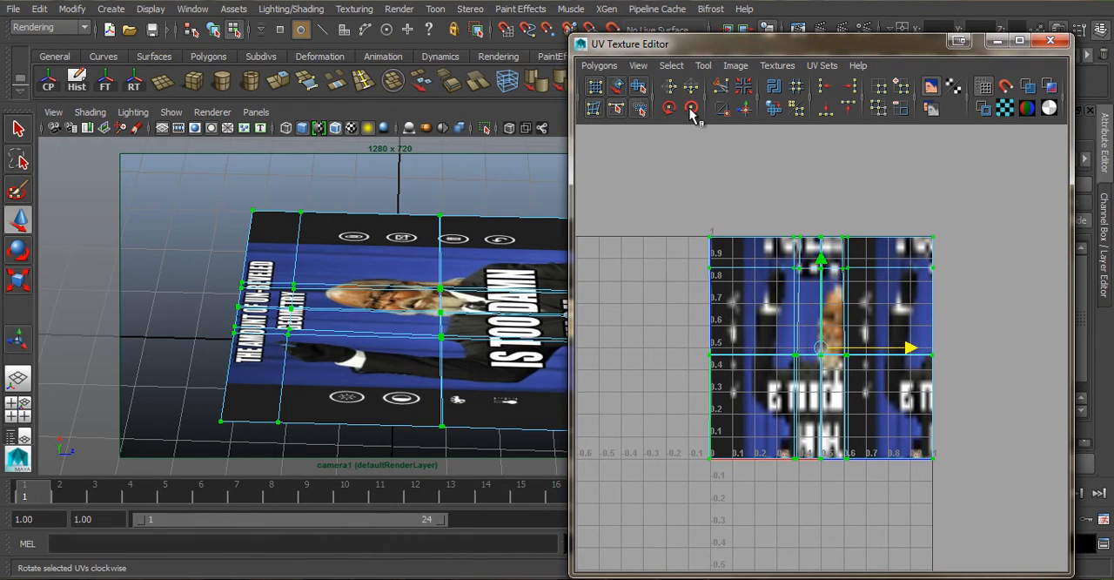
pyautogui.click(691, 108)
pyautogui.click(694, 109)
pyautogui.click(694, 109)
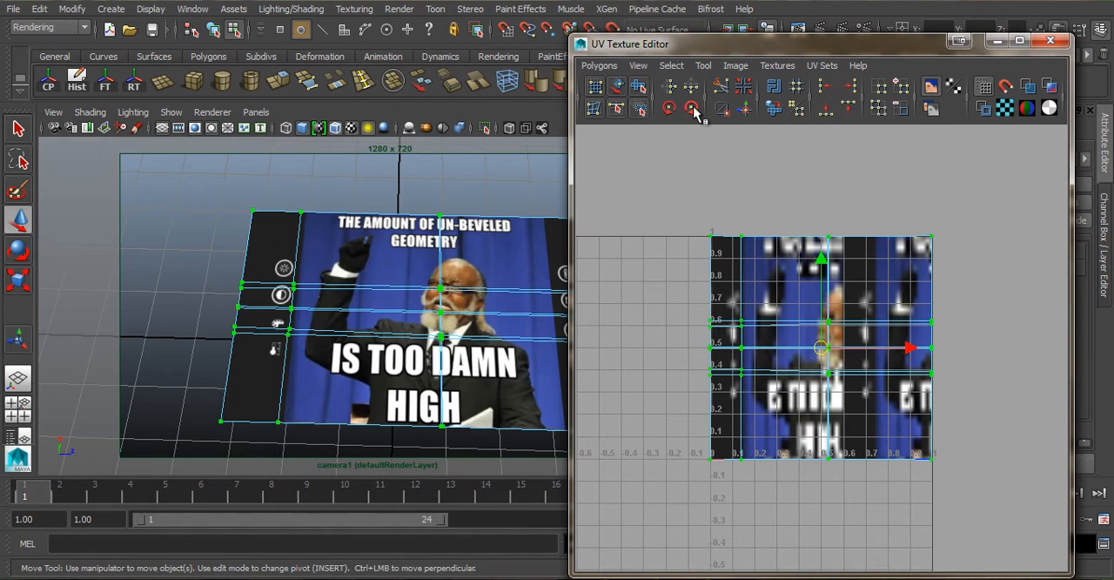
pyautogui.moveTo(717, 49); pyautogui.dragTo(778, 51)
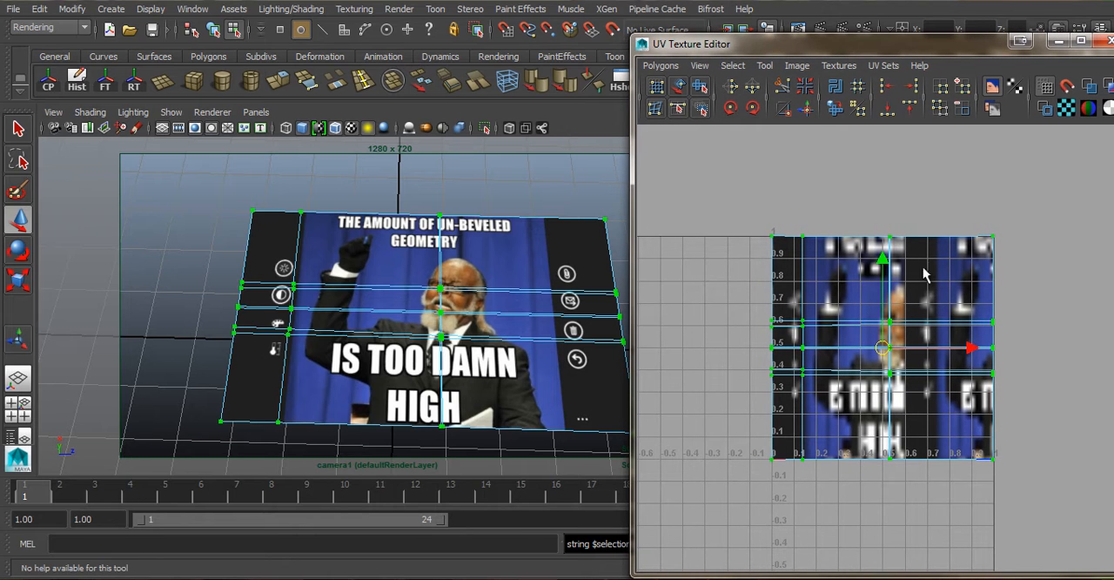
# - Scale the UVs slightly narrower horizontally to correct the image's proportions, and check the texture on the screen
pyautogui.click(970, 345)
pyautogui.moveTo(967, 349); pyautogui.dragTo(960, 349)
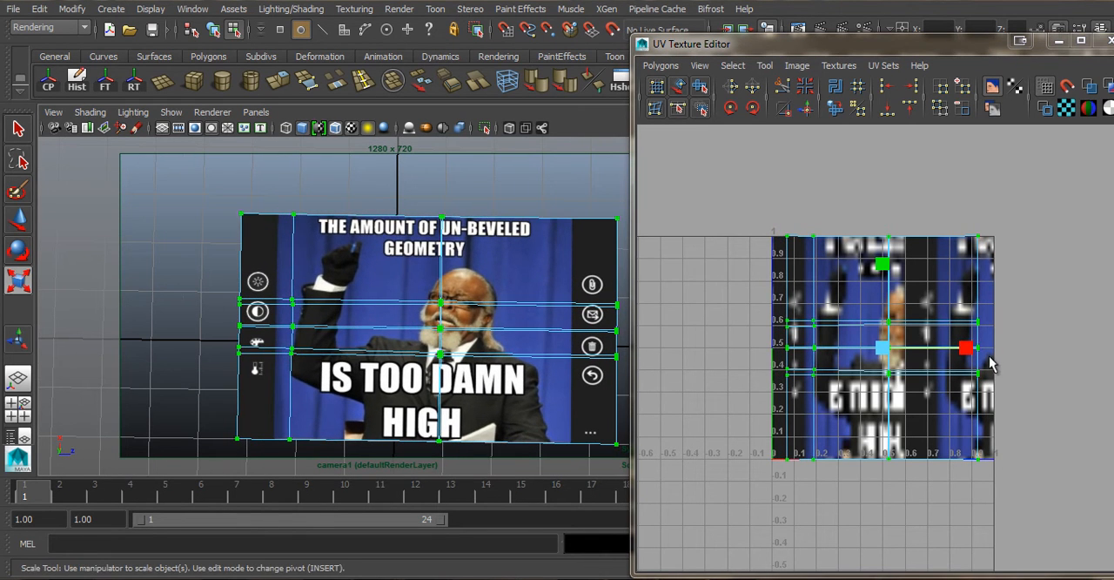
pyautogui.moveTo(967, 348); pyautogui.dragTo(972, 352)
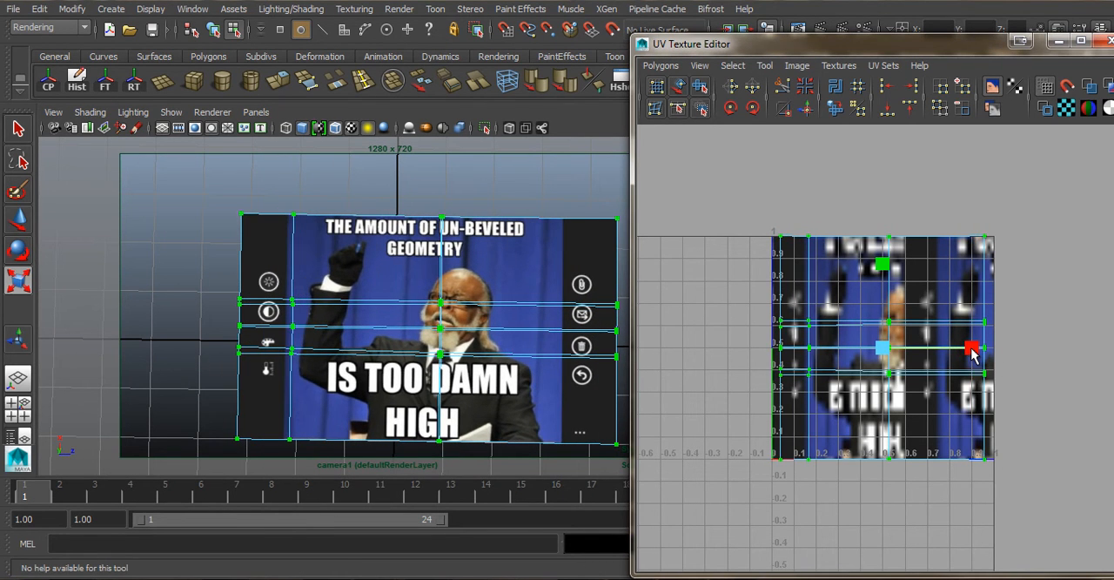
pyautogui.click(489, 171)
pyautogui.moveTo(499, 264); pyautogui.dragTo(541, 218, button='right')
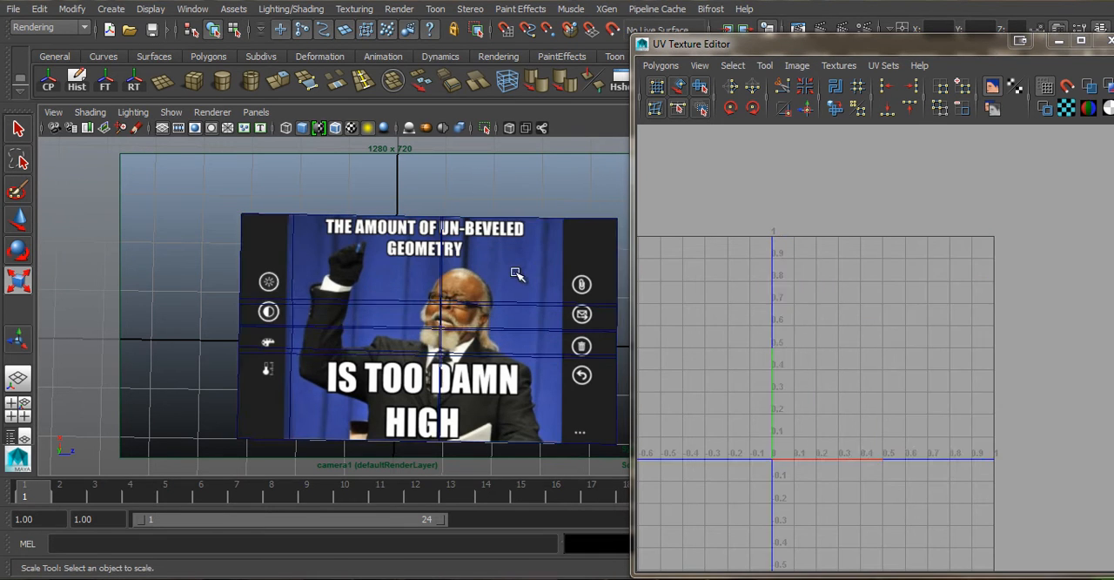
pyautogui.click(517, 275)
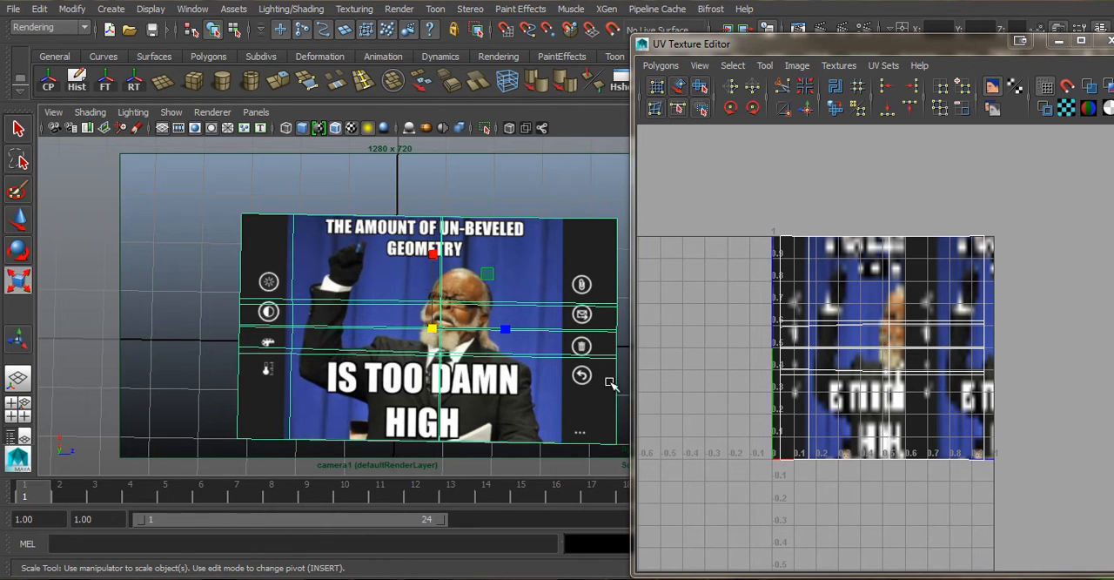
# - Minimize the UV Texture Editor and bring back the Channel Box / Layer Editor
pyautogui.click(329, 169)
pyautogui.keyDown('alt'); pyautogui.moveTo(397, 266); pyautogui.dragTo(399, 238); pyautogui.keyUp('alt')
pyautogui.click(398, 238)
pyautogui.moveTo(734, 50); pyautogui.dragTo(484, 50)
pyautogui.click(810, 41)
pyautogui.keyDown('alt'); pyautogui.moveTo(361, 193); pyautogui.dragTo(435, 195); pyautogui.keyUp('alt')
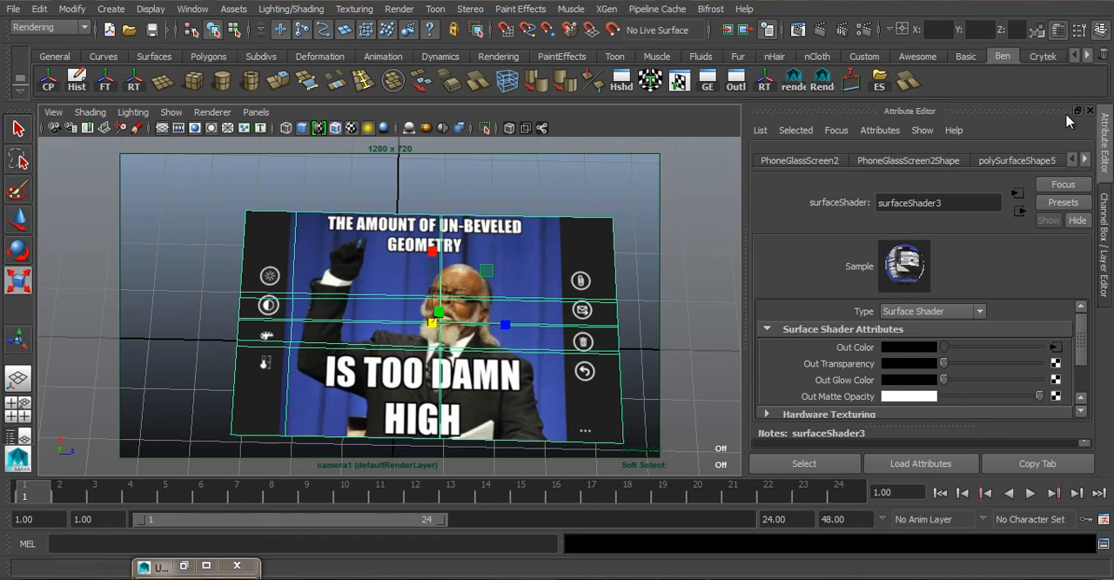
pyautogui.click(1103, 235)
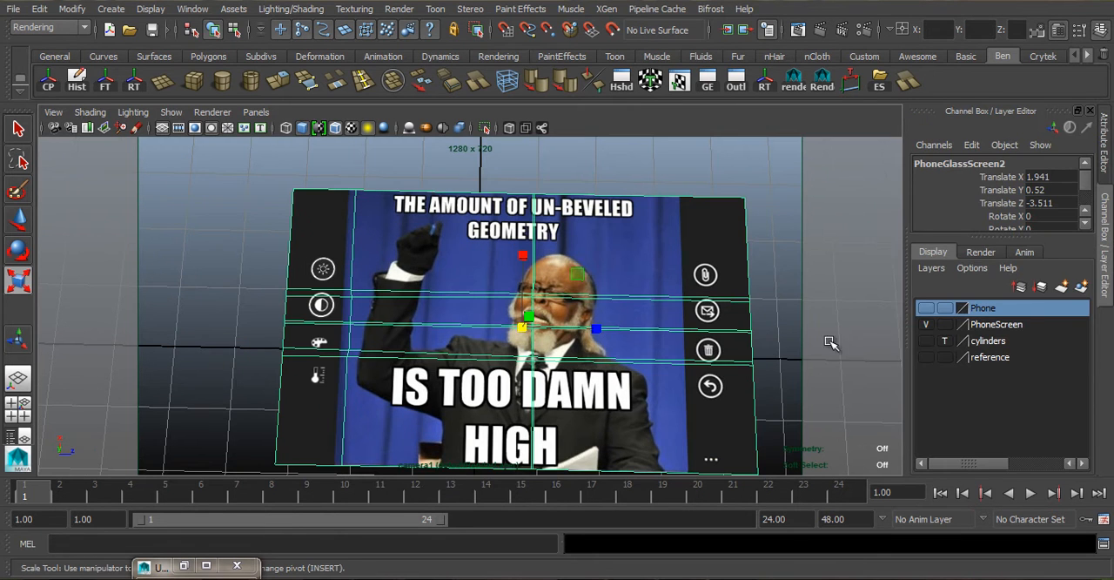
# - Toggle the Phone and PhoneScreen layers to compare them, leaving only the PhoneScreen layer visible
pyautogui.click(926, 324)
pyautogui.click(925, 307)
pyautogui.click(928, 326)
pyautogui.click(928, 325)
pyautogui.click(926, 323)
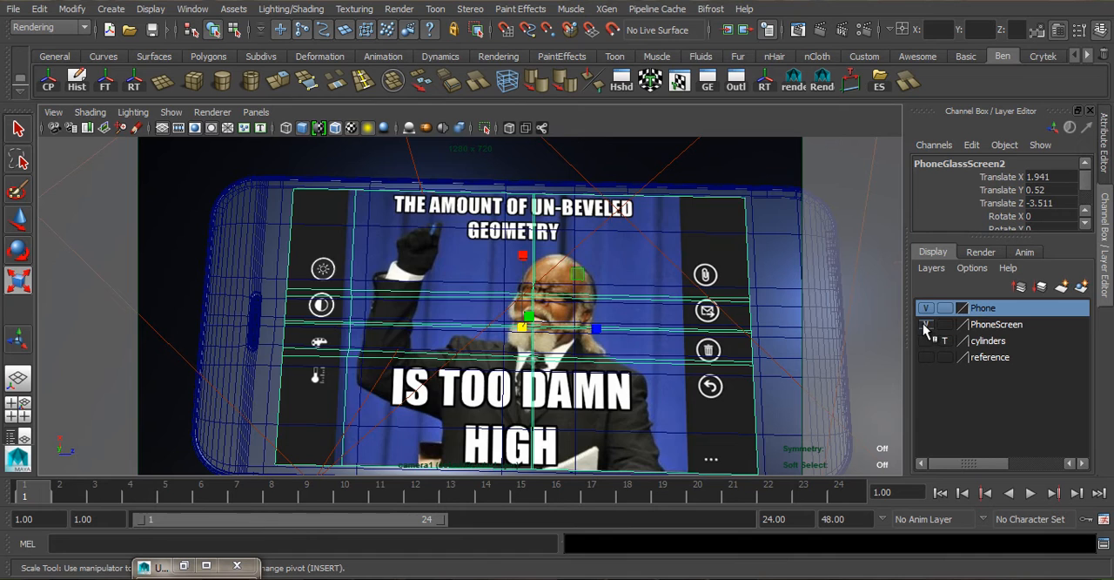
pyautogui.click(996, 325)
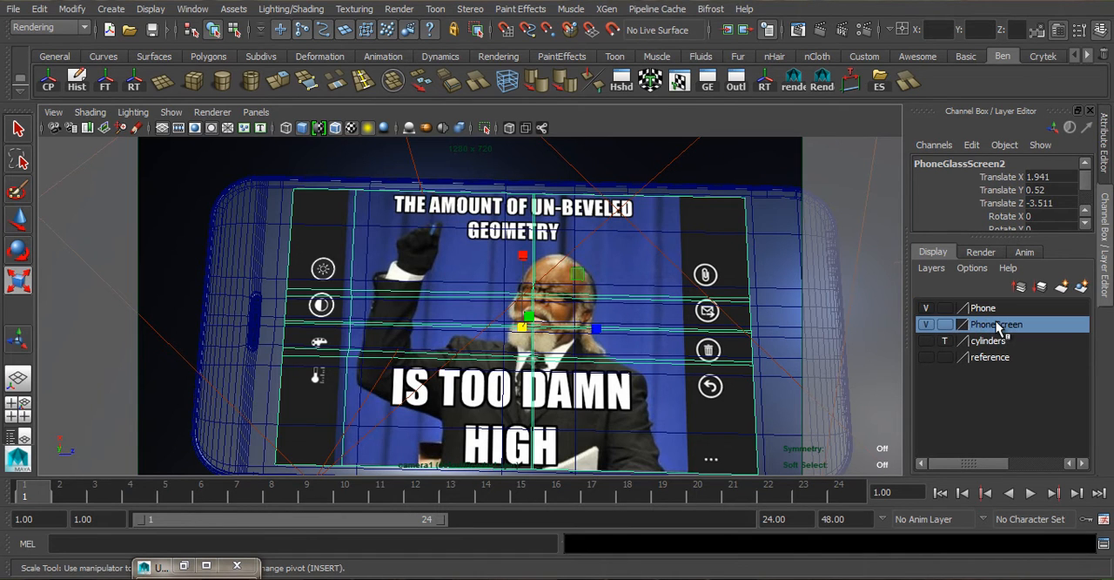
pyautogui.click(926, 309)
# - Restore the camera's bookmarked product-shot view and deselect the screen mesh
pyautogui.click(53, 112)
pyautogui.moveTo(148, 313)
pyautogui.click(274, 314)
pyautogui.click(619, 229)
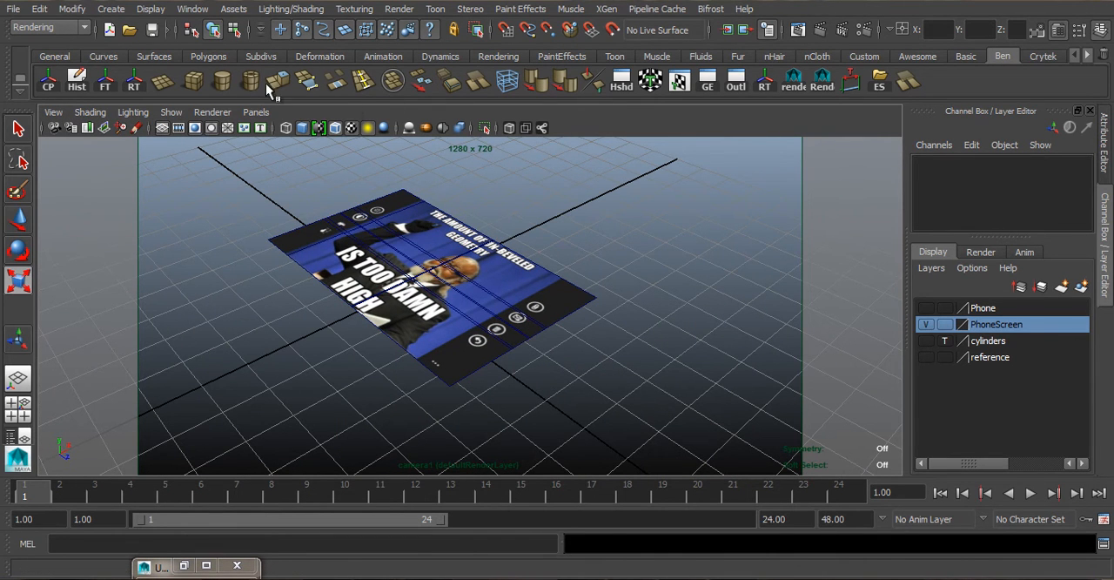
# - Render the isolated screen from the shot camera with mental ray, keeping the whole image in view
pyautogui.click(799, 30)
pyautogui.moveTo(463, 102); pyautogui.dragTo(158, 105)
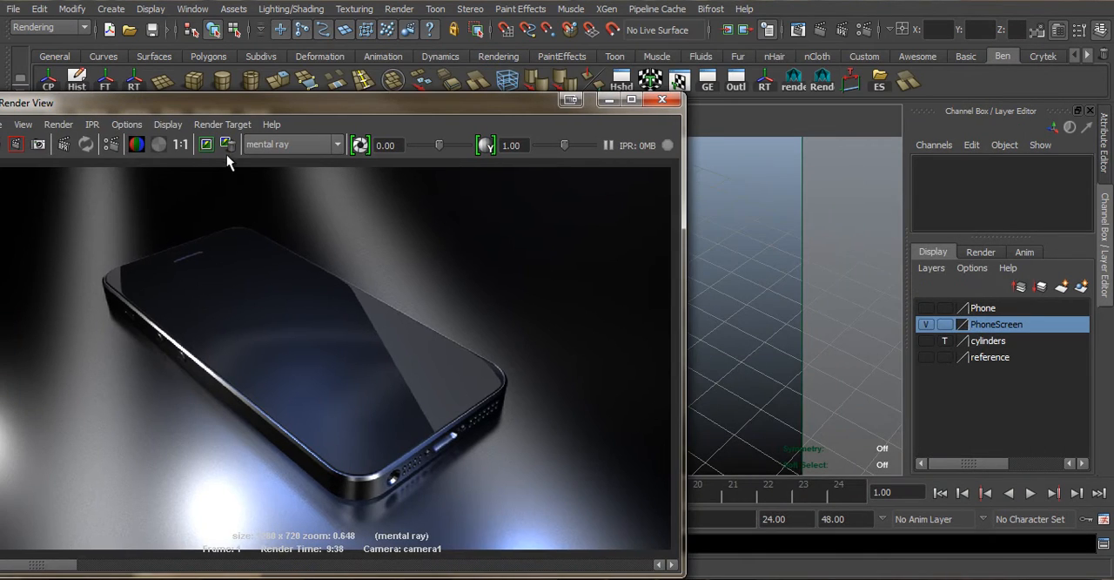
pyautogui.moveTo(227, 109); pyautogui.dragTo(1113, 148)
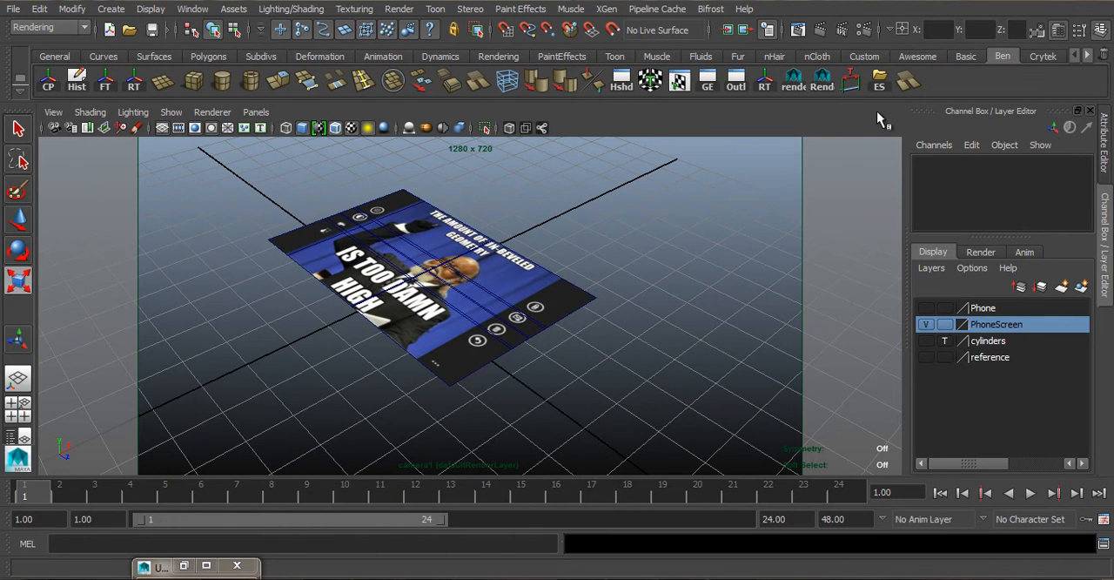
pyautogui.click(819, 29)
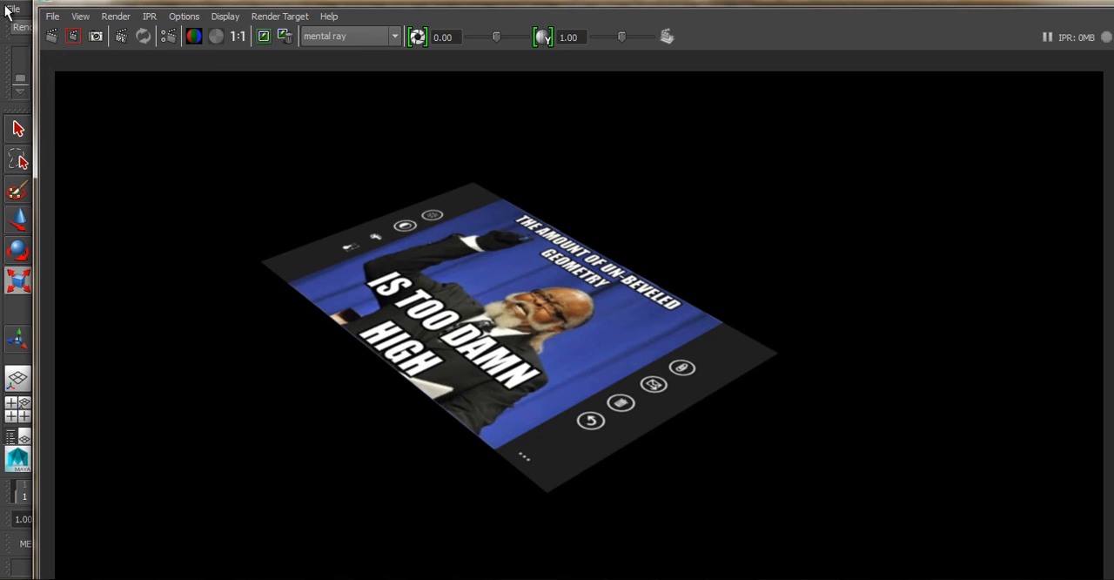
pyautogui.moveTo(34, 1); pyautogui.dragTo(235, 135)
pyautogui.moveTo(466, 146); pyautogui.dragTo(382, 16)
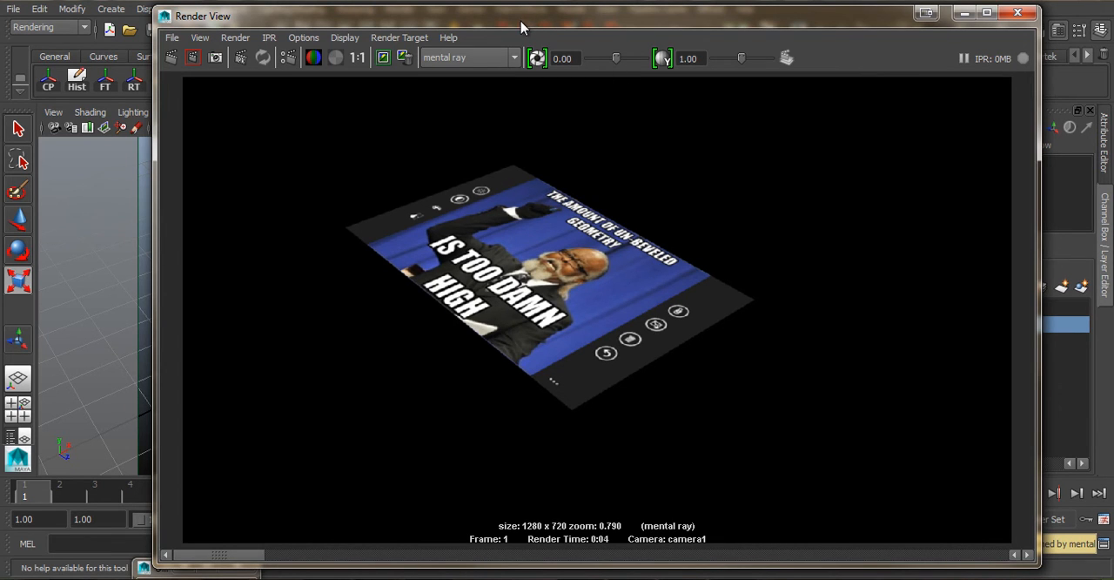
# - Compare the new screen render with the previously kept phone render in the Render View
pyautogui.click(292, 555)
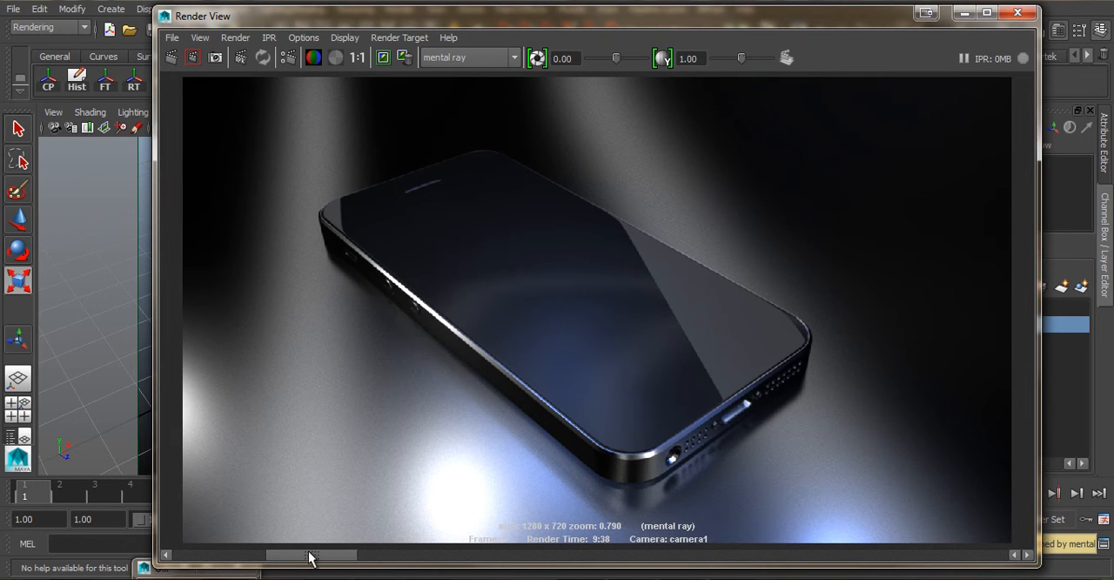
pyautogui.moveTo(310, 555); pyautogui.dragTo(153, 557)
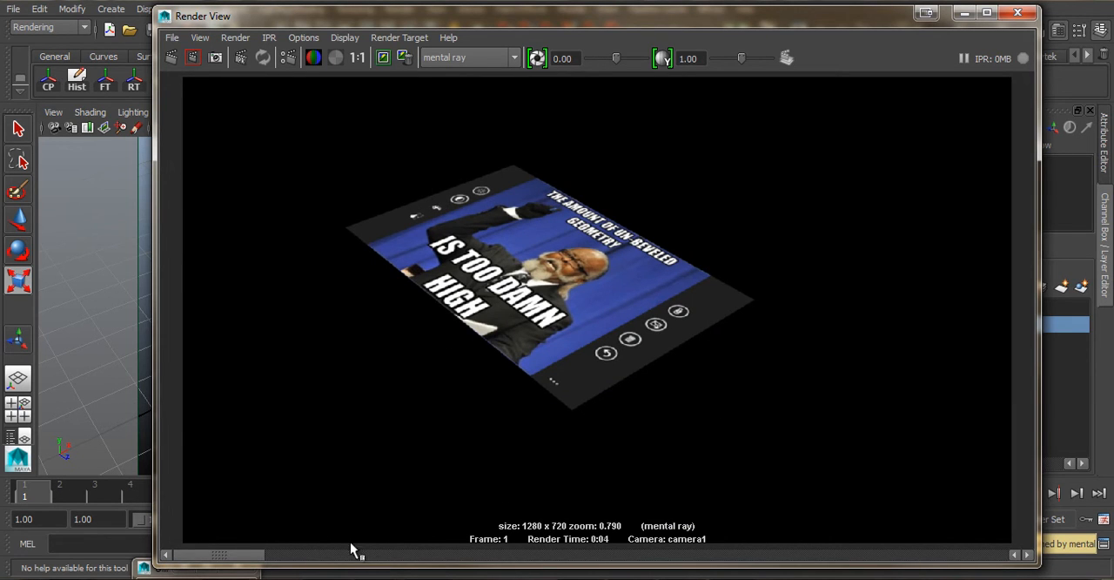
pyautogui.moveTo(409, 22); pyautogui.dragTo(399, 2)
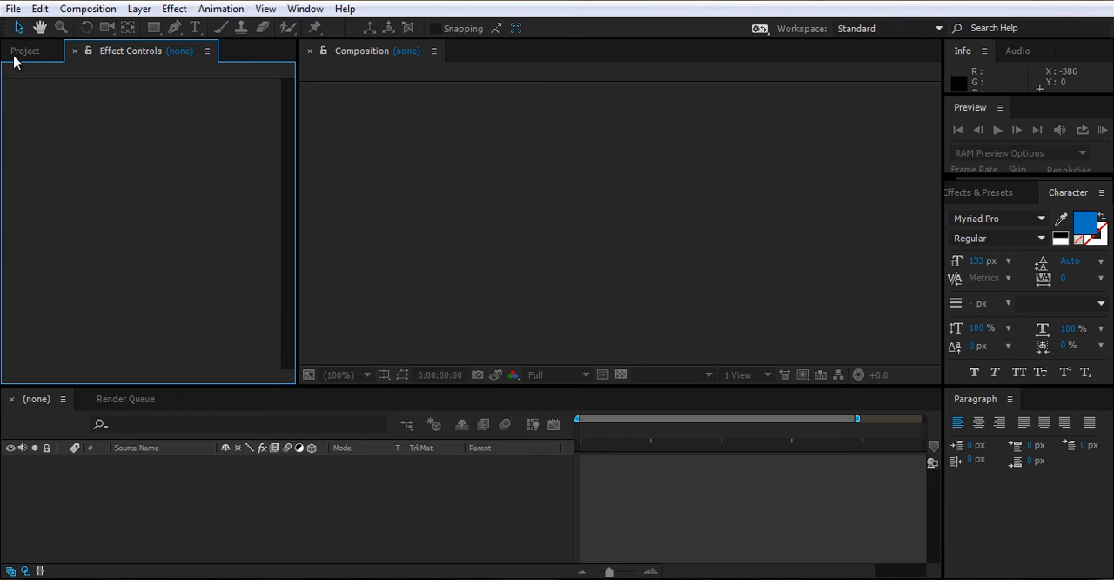
pyautogui.click(15, 60)
pyautogui.click(111, 56)
pyautogui.click(27, 51)
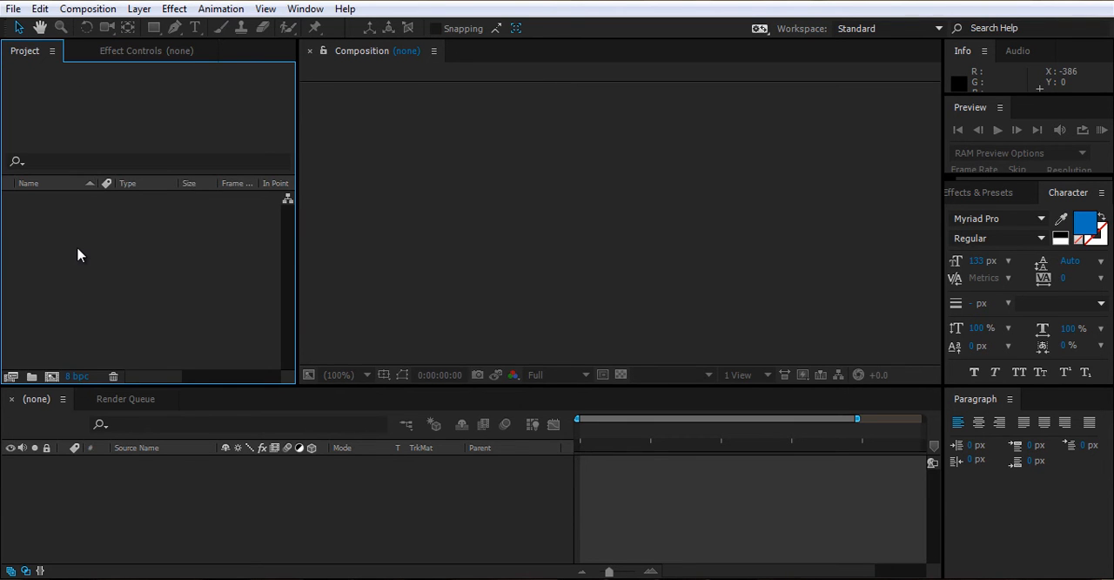
pyautogui.doubleClick(78, 254)
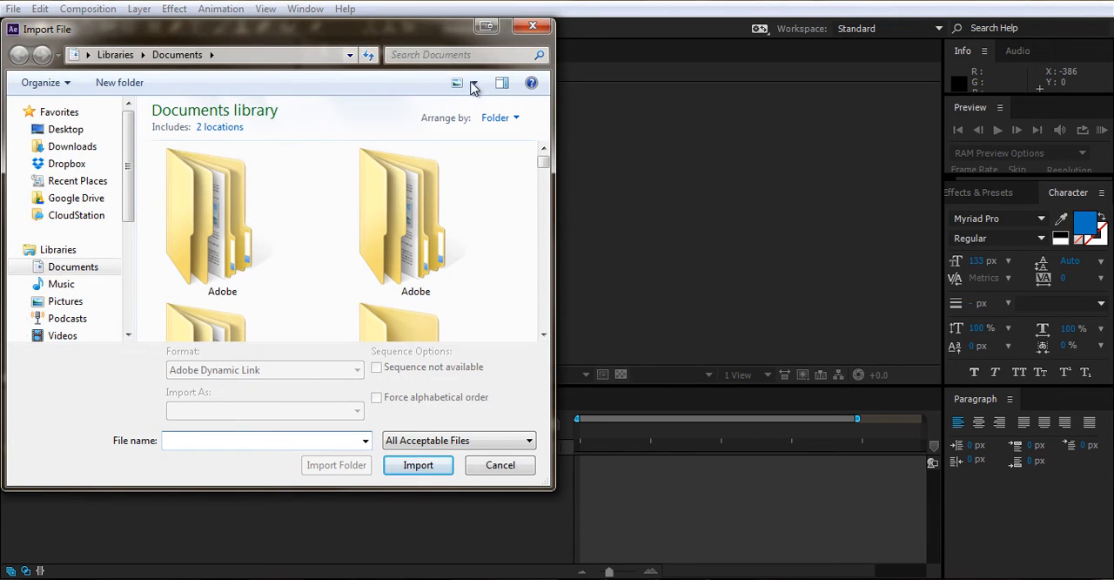
pyautogui.click(532, 25)
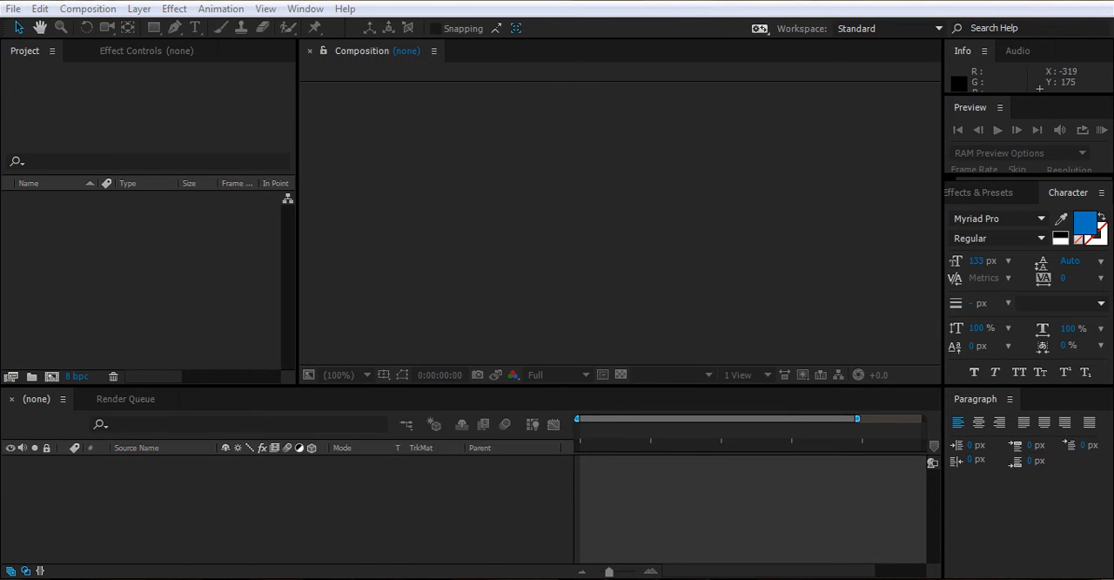
# - Switch to Maya and save the screen render as a TIFF named PhoneScreen in the project's images folder
pyautogui.moveTo(363, 516)
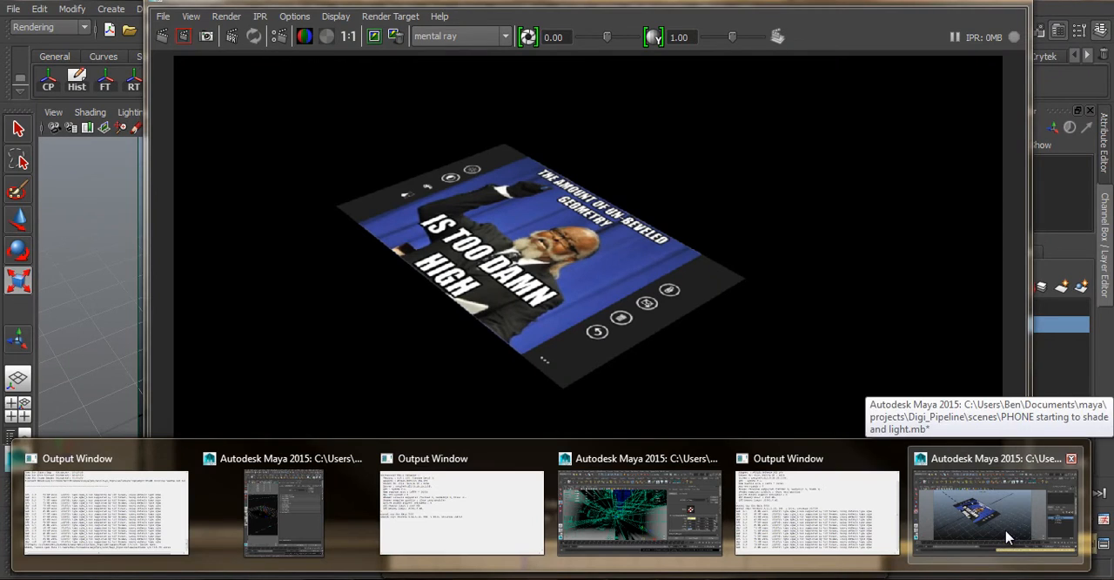
pyautogui.click(1007, 537)
pyautogui.click(249, 57)
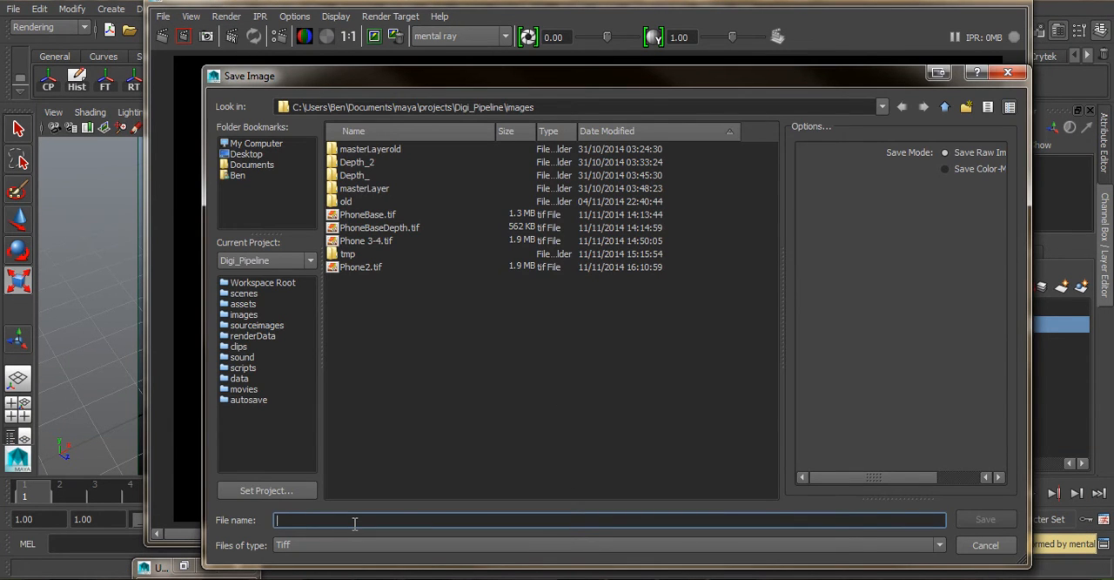
pyautogui.write('PhoneS')
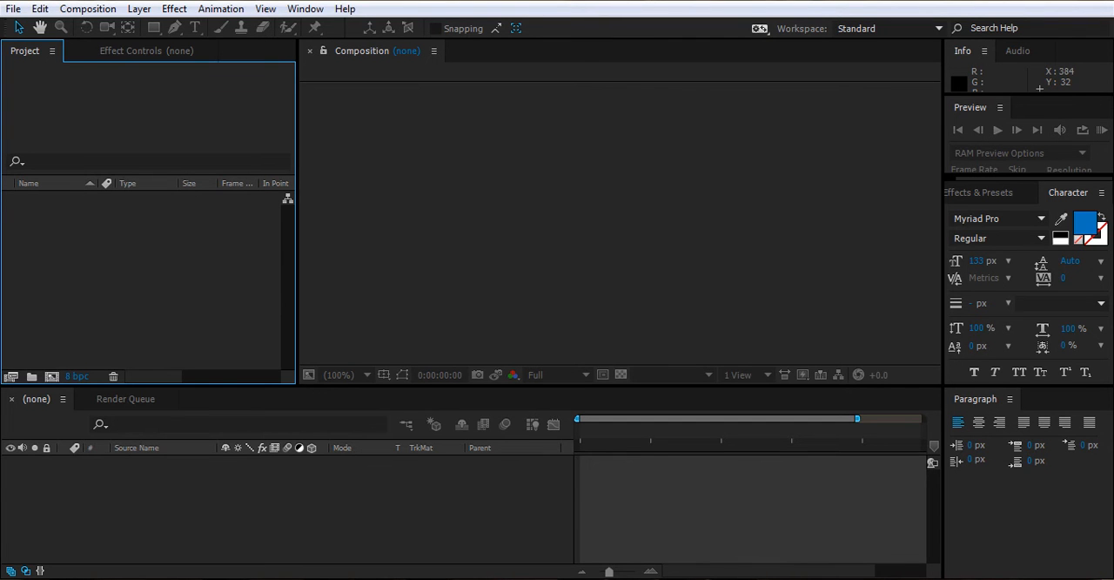
# - Import Phone2.tif and PhoneScreen.tif into After Effects and create a composition from Phone2.tif
pyautogui.moveTo(879, 460); pyautogui.dragTo(216, 307)
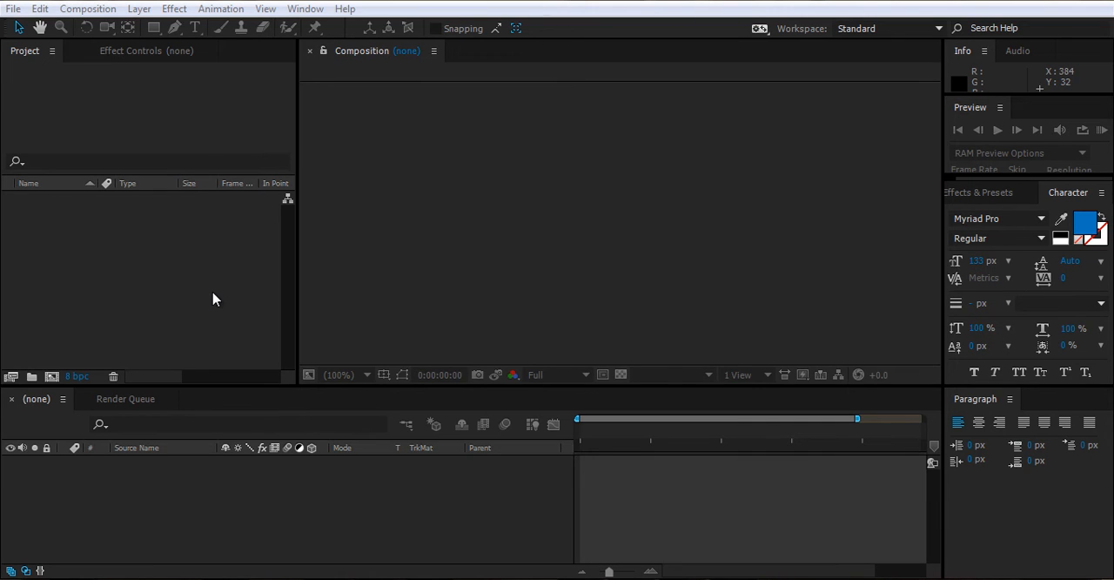
pyautogui.moveTo(729, 416); pyautogui.dragTo(76, 301)
pyautogui.moveTo(29, 200); pyautogui.dragTo(552, 200)
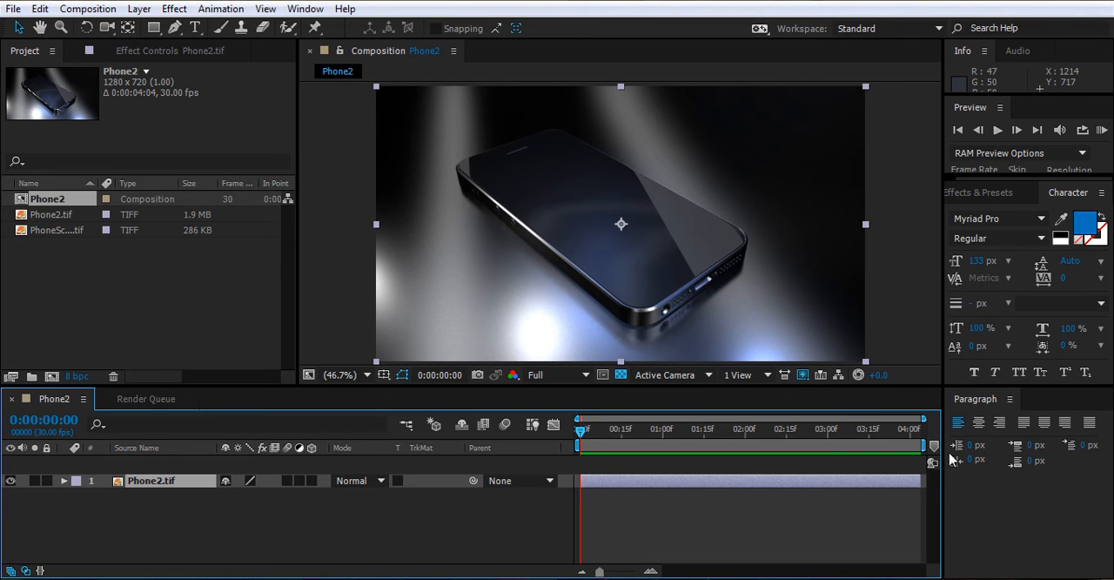
# - Add PhoneScreen.tif to the Phone2 composition as a layer above Phone2.tif
pyautogui.click(38, 284)
pyautogui.click(61, 214)
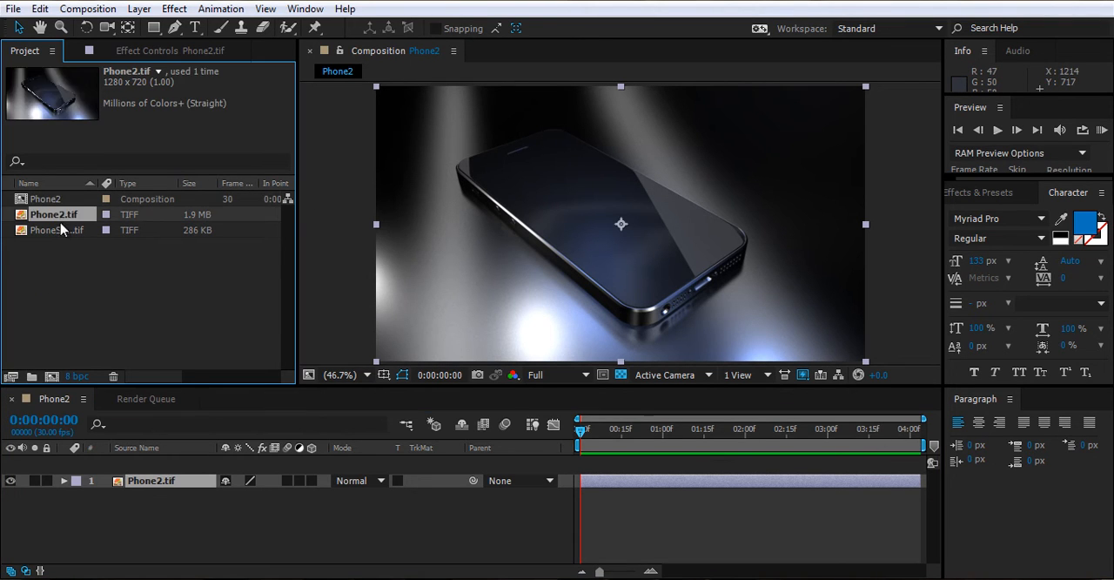
pyautogui.click(69, 230)
pyautogui.moveTo(168, 232); pyautogui.dragTo(589, 236)
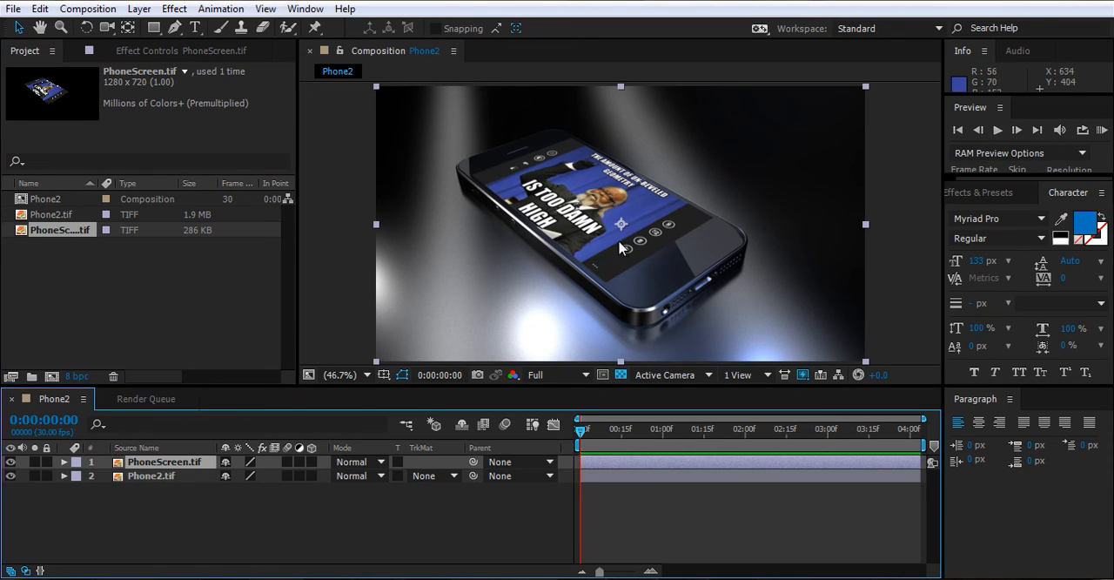
pyautogui.click(116, 285)
pyautogui.click(130, 231)
pyautogui.click(43, 218)
pyautogui.click(53, 230)
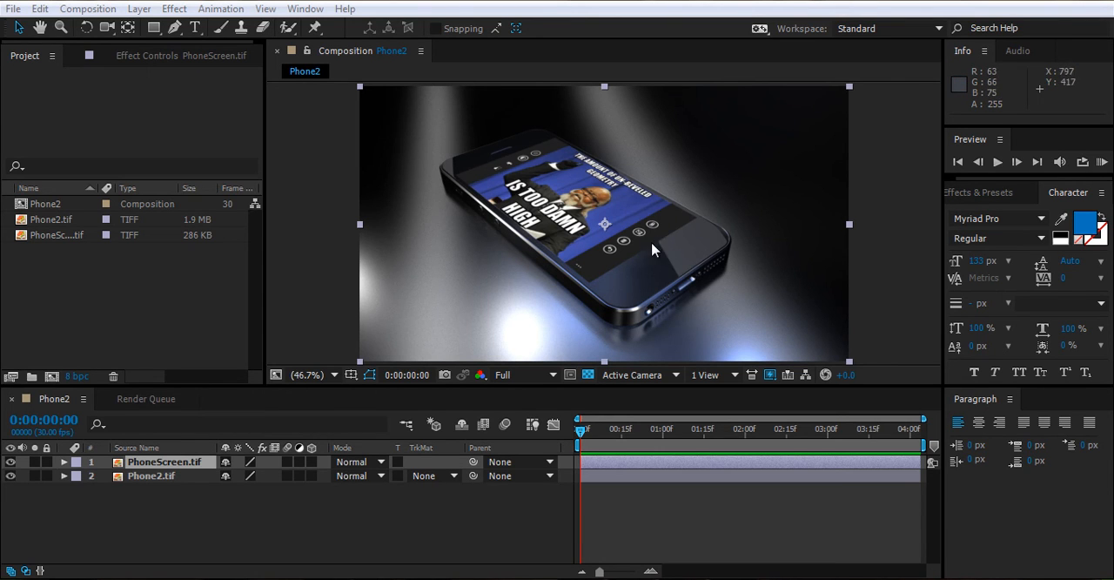
# - Set the PhoneScreen.tif layer's blending mode to Screen so the glass reflections blend with the image
pyautogui.click(138, 10)
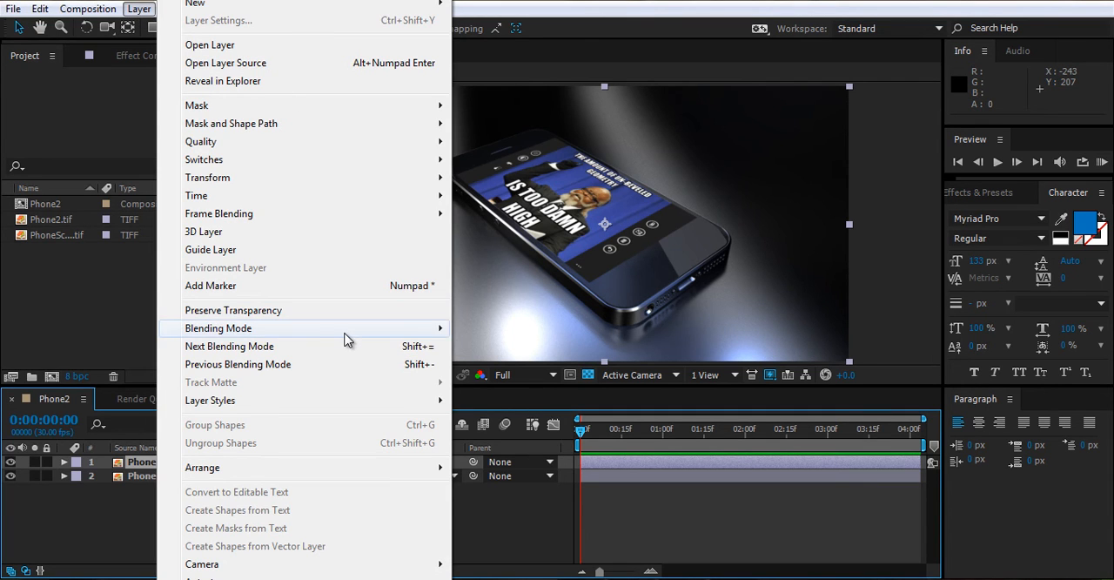
pyautogui.moveTo(351, 334)
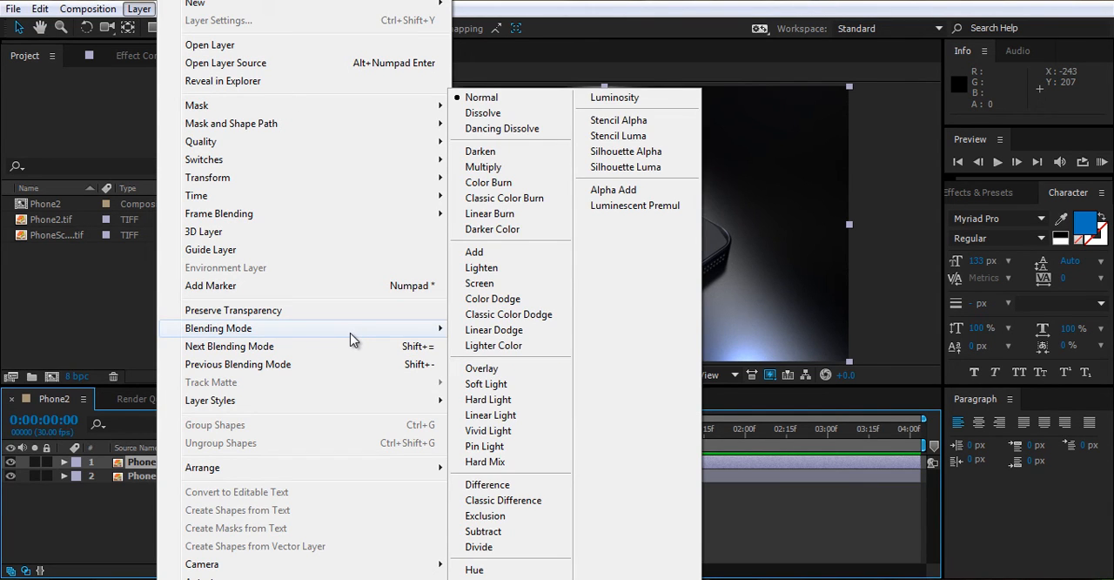
pyautogui.click(558, 290)
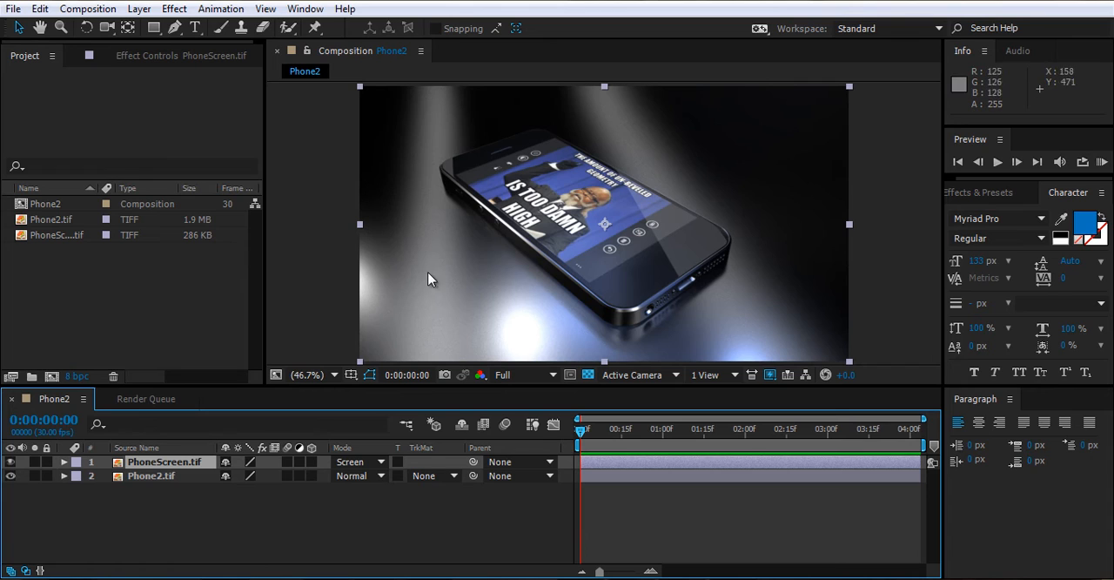
# - Toggle the PhoneScreen.tif layer's visibility several times to compare the composite with and without the screen image
pyautogui.click(10, 461)
pyautogui.click(11, 462)
pyautogui.click(10, 462)
pyautogui.click(10, 461)
pyautogui.click(11, 462)
pyautogui.click(10, 461)
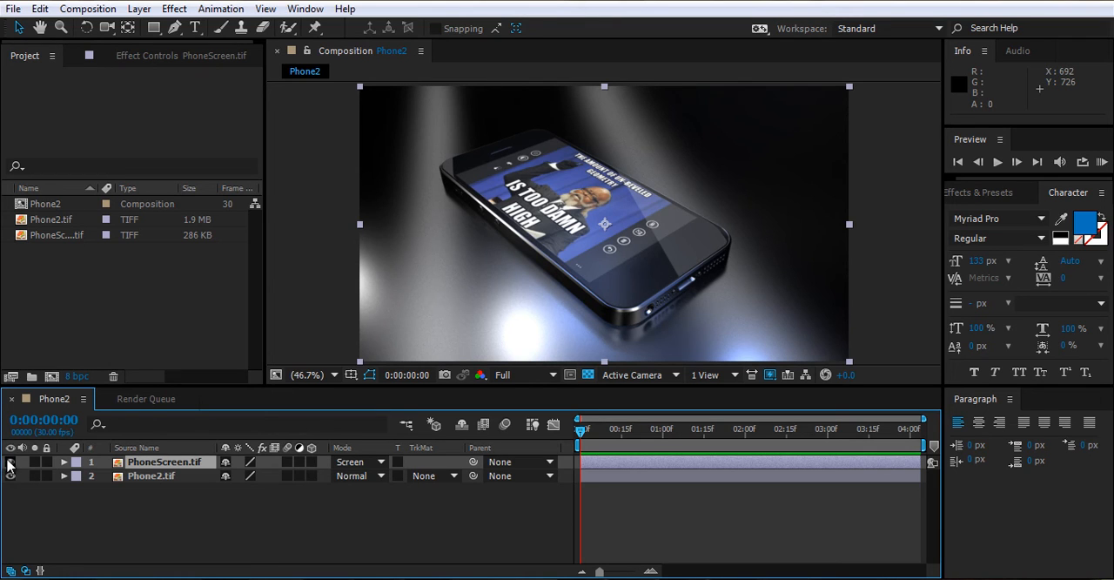
pyautogui.click(10, 462)
pyautogui.click(11, 461)
# - Switch back to the Maya phone scene, hide the PhoneScreen layer and show the Phone layer
pyautogui.click(461, 578)
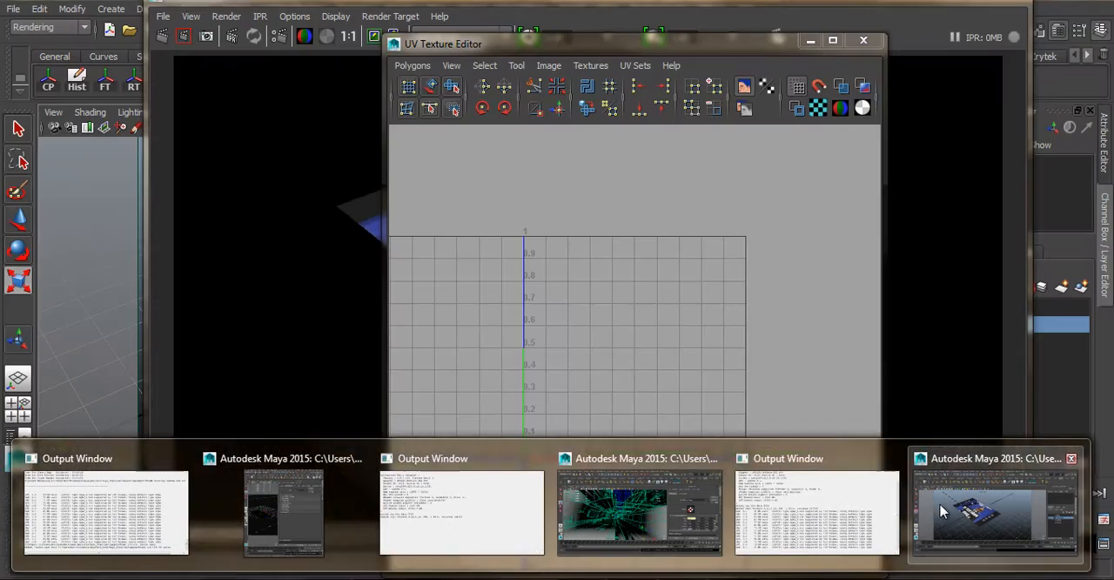
pyautogui.click(924, 497)
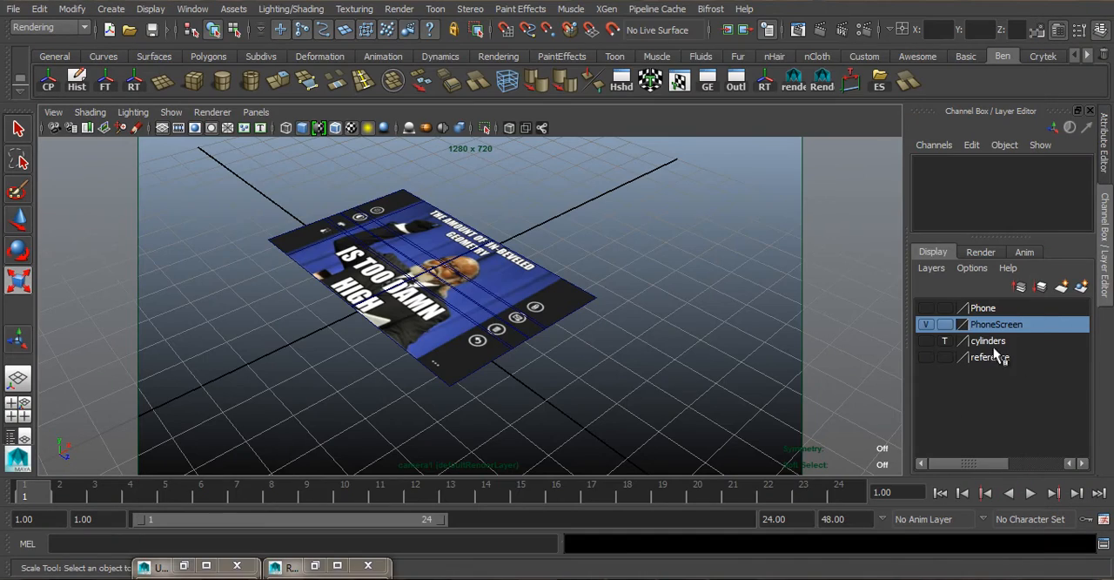
pyautogui.click(924, 324)
pyautogui.click(925, 324)
pyautogui.click(925, 307)
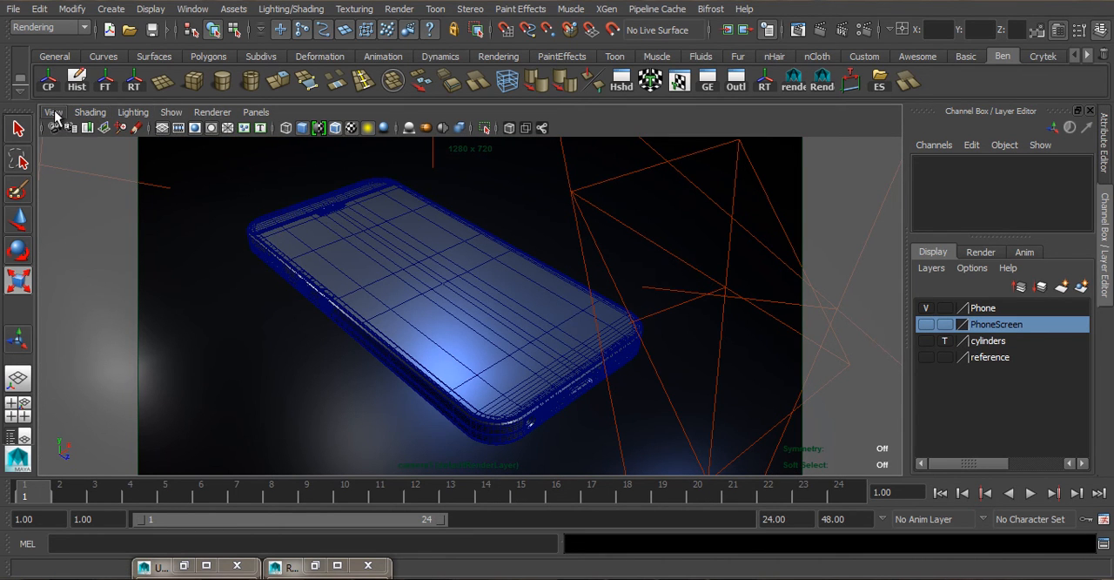
# - Create a new standard camera and look through it in the viewport
pyautogui.click(112, 10)
pyautogui.moveTo(203, 94)
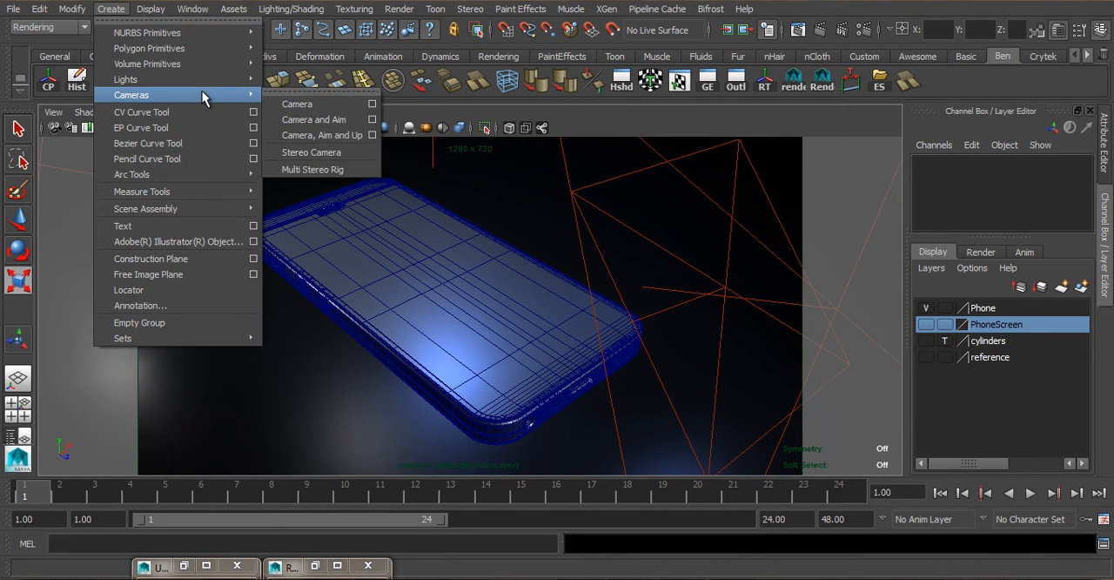
pyautogui.click(291, 102)
pyautogui.click(254, 113)
pyautogui.moveTo(278, 127)
pyautogui.click(414, 142)
# - Position the new camera low and close to the phone's end with the headphone jack and charging port
pyautogui.scroll(-3, 510, 272)
pyautogui.keyDown('alt'); pyautogui.moveTo(510, 272); pyautogui.dragTo(455, 353, button='middle'); pyautogui.keyUp('alt')
pyautogui.keyDown('alt'); pyautogui.moveTo(456, 353); pyautogui.dragTo(514, 350); pyautogui.keyUp('alt')
pyautogui.keyDown('alt'); pyautogui.moveTo(515, 350); pyautogui.dragTo(435, 323, button='right'); pyautogui.keyUp('alt')
pyautogui.keyDown('alt'); pyautogui.moveTo(452, 314); pyautogui.dragTo(501, 316); pyautogui.keyUp('alt')
pyautogui.scroll(3, 415, 258)
pyautogui.keyDown('alt'); pyautogui.moveTo(502, 316); pyautogui.dragTo(497, 291, button='middle'); pyautogui.keyUp('alt')
pyautogui.scroll(4, 497, 291)
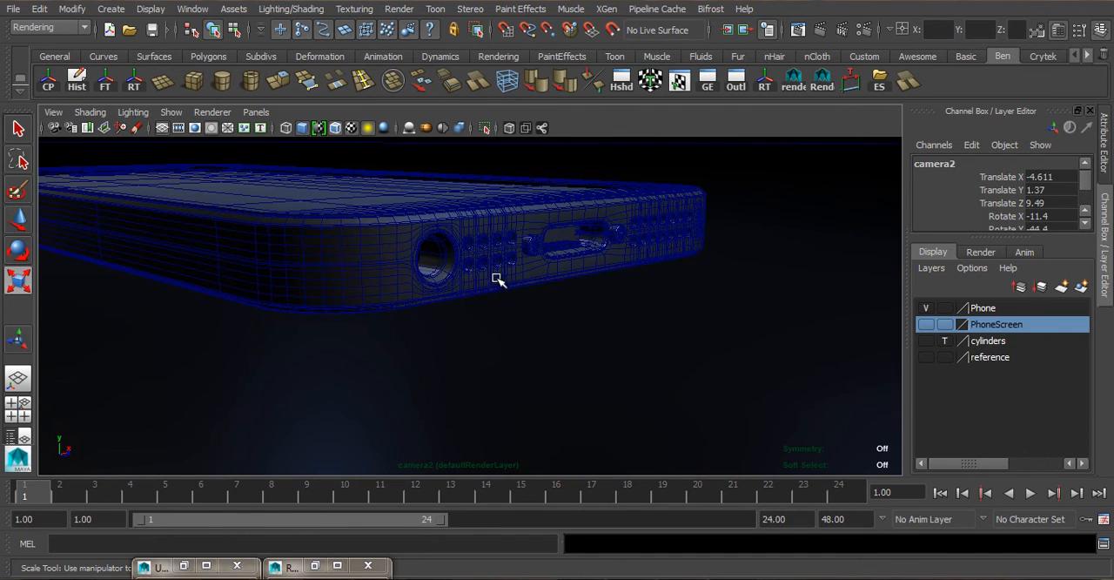
pyautogui.keyDown('alt'); pyautogui.moveTo(496, 252); pyautogui.dragTo(497, 290, button='middle'); pyautogui.keyUp('alt')
# - Show the new camera's shape attributes and move it into a tight, angled close-up along the headphone jack, speaker holes and charging port
pyautogui.click(73, 129)
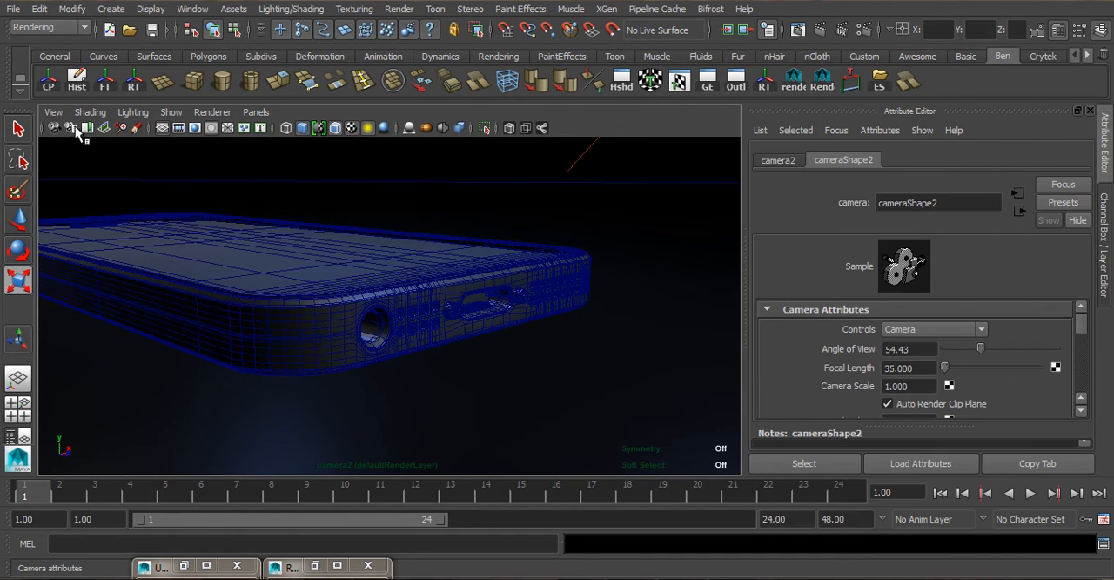
pyautogui.click(843, 160)
pyautogui.scroll(5, 490, 224)
pyautogui.keyDown('alt'); pyautogui.moveTo(490, 224); pyautogui.dragTo(478, 251, button='middle'); pyautogui.keyUp('alt')
pyautogui.keyDown('alt'); pyautogui.moveTo(477, 252); pyautogui.dragTo(451, 258); pyautogui.keyUp('alt')
pyautogui.moveTo(460, 255)
pyautogui.keyDown('alt'); pyautogui.mouseDown(button='middle')
pyautogui.moveTo(529, 229)
pyautogui.moveTo(468, 245)
pyautogui.mouseUp(button='middle'); pyautogui.keyUp('alt')
pyautogui.keyDown('alt'); pyautogui.moveTo(478, 243); pyautogui.dragTo(497, 238); pyautogui.keyUp('alt')
pyautogui.keyDown('alt'); pyautogui.moveTo(496, 230); pyautogui.dragTo(450, 241, button='middle'); pyautogui.keyUp('alt')
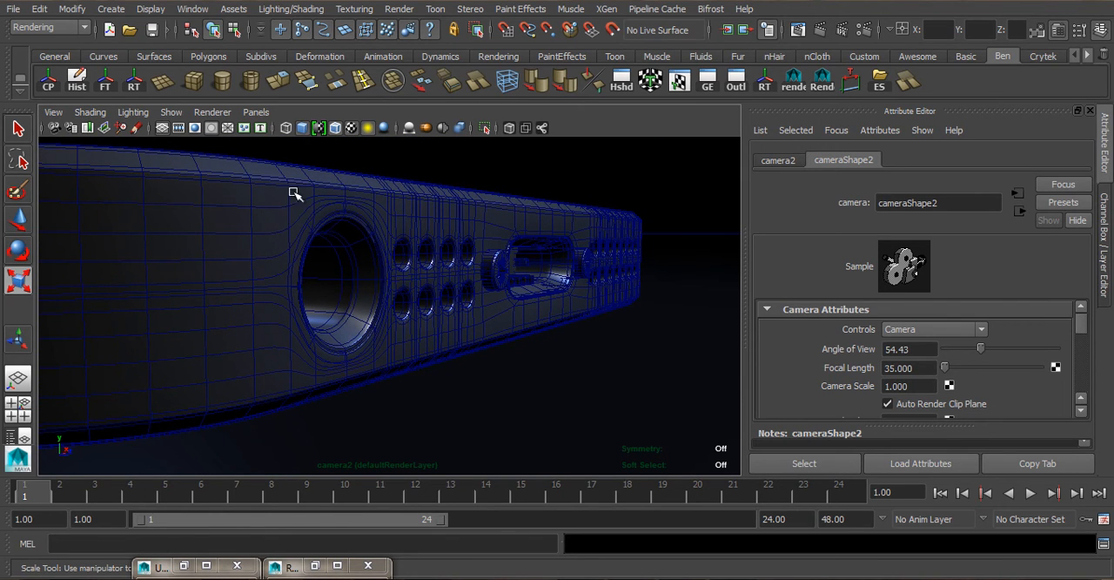
pyautogui.keyDown('alt'); pyautogui.moveTo(400, 266); pyautogui.dragTo(408, 279, button='right'); pyautogui.keyUp('alt')
pyautogui.keyDown('alt'); pyautogui.moveTo(408, 279); pyautogui.dragTo(410, 279, button='middle'); pyautogui.keyUp('alt')
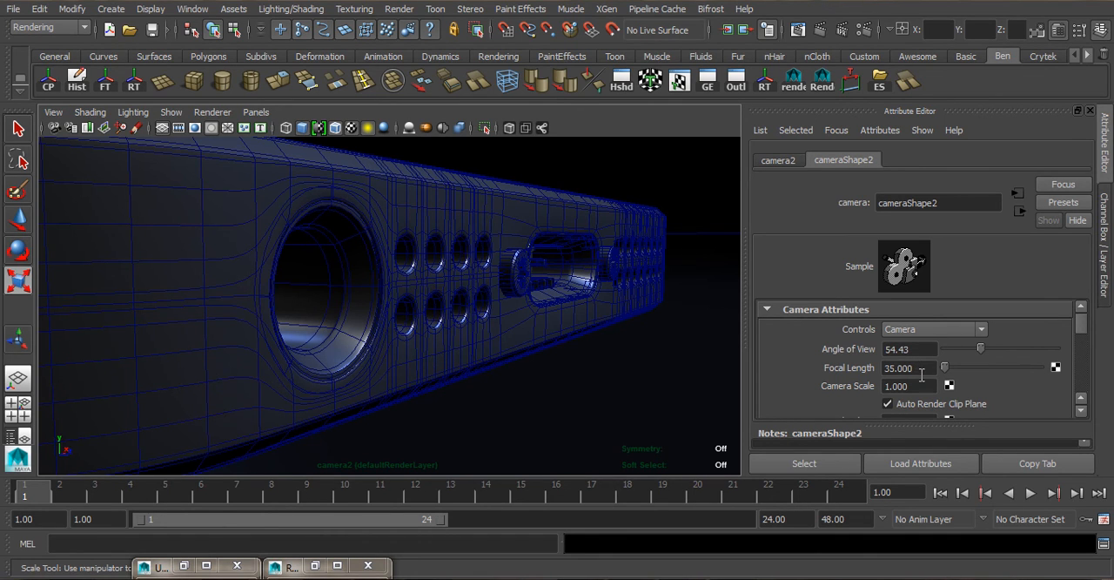
# - Select the new camera and set its angle of view to 40
pyautogui.click(73, 127)
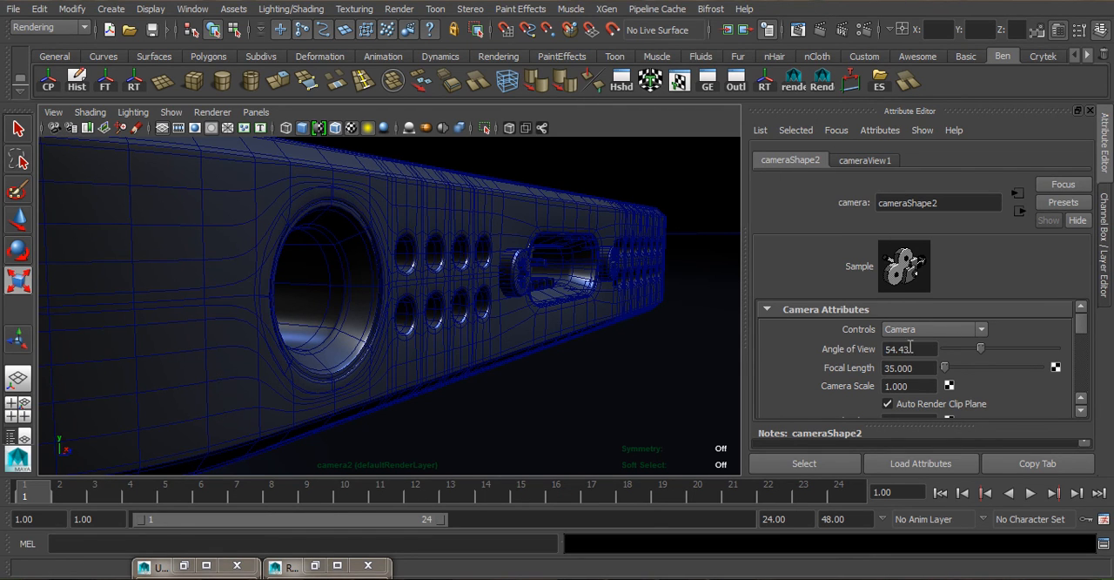
pyautogui.moveTo(905, 346); pyautogui.dragTo(848, 343)
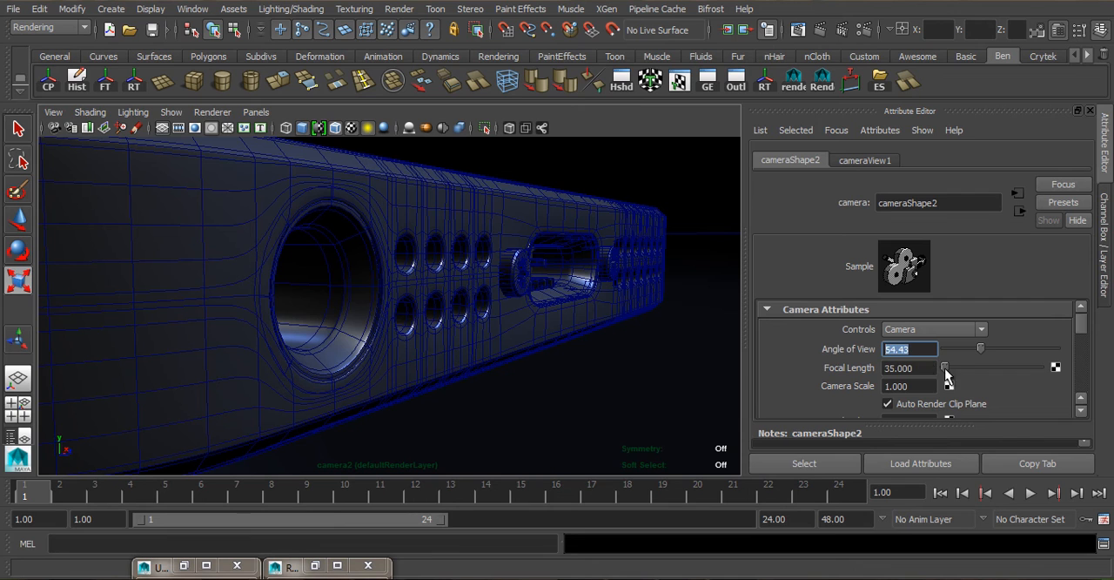
pyautogui.write('40')
pyautogui.press('Tab')
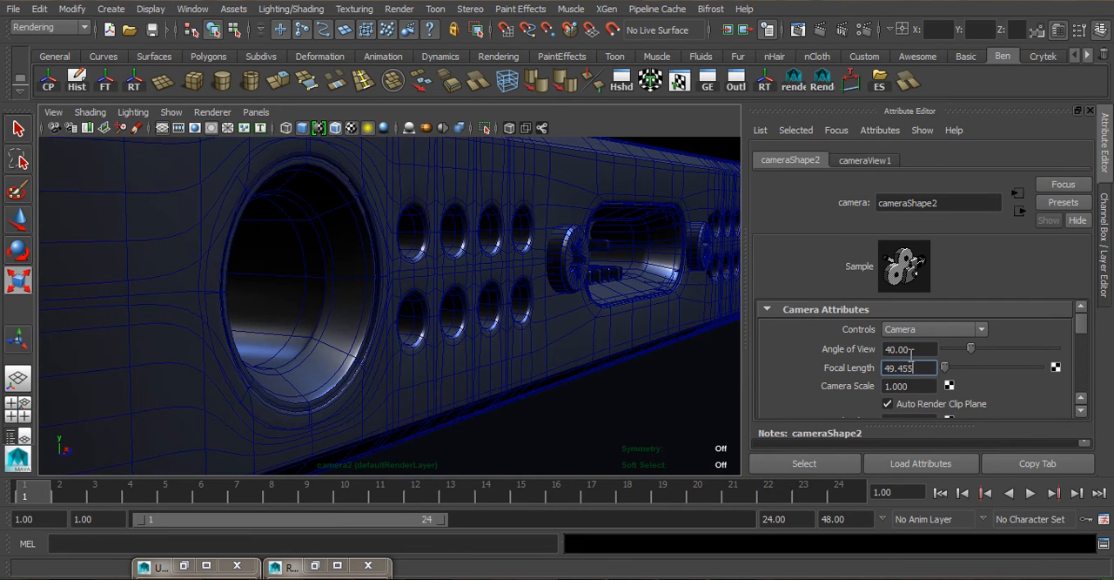
# - Set the camera's focal length to 50 and pull it back until the phone's whole port end fits the view
pyautogui.moveTo(911, 348); pyautogui.dragTo(847, 339)
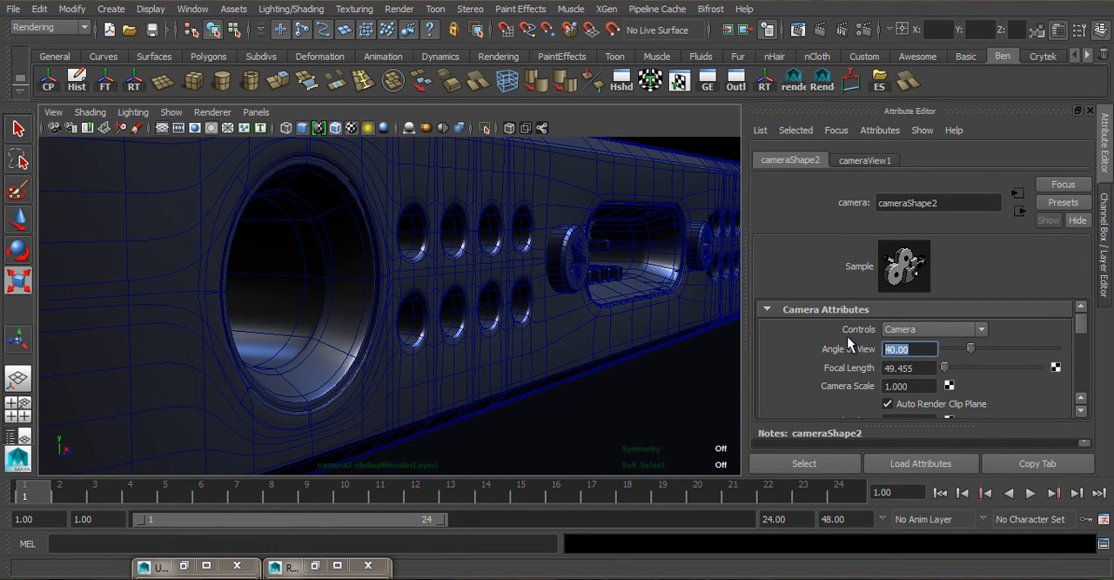
pyautogui.moveTo(918, 367); pyautogui.dragTo(810, 371)
pyautogui.write('50')
pyautogui.press('Return')
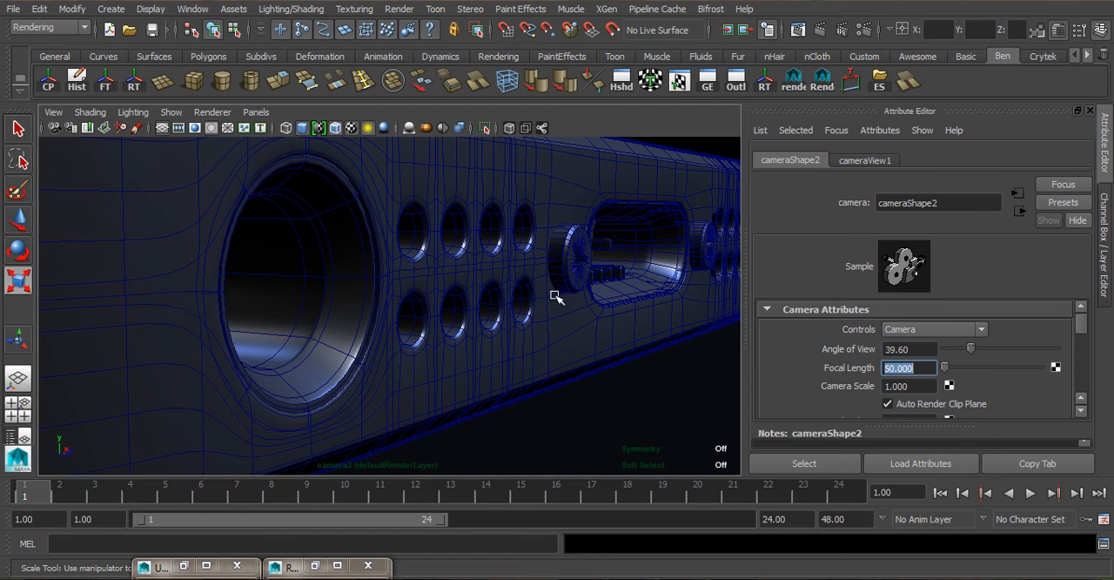
pyautogui.keyDown('alt'); pyautogui.moveTo(586, 278); pyautogui.dragTo(565, 265, button='right'); pyautogui.keyUp('alt')
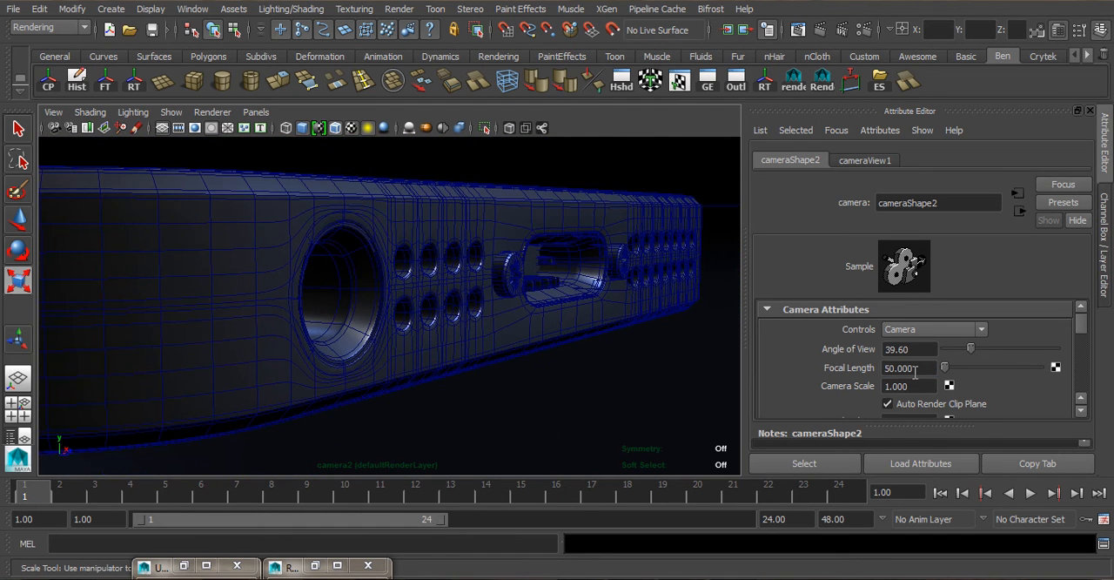
# - Try a wide-angle focal length of 16 and move the camera in close to the headphone jack
pyautogui.moveTo(918, 367); pyautogui.dragTo(803, 361)
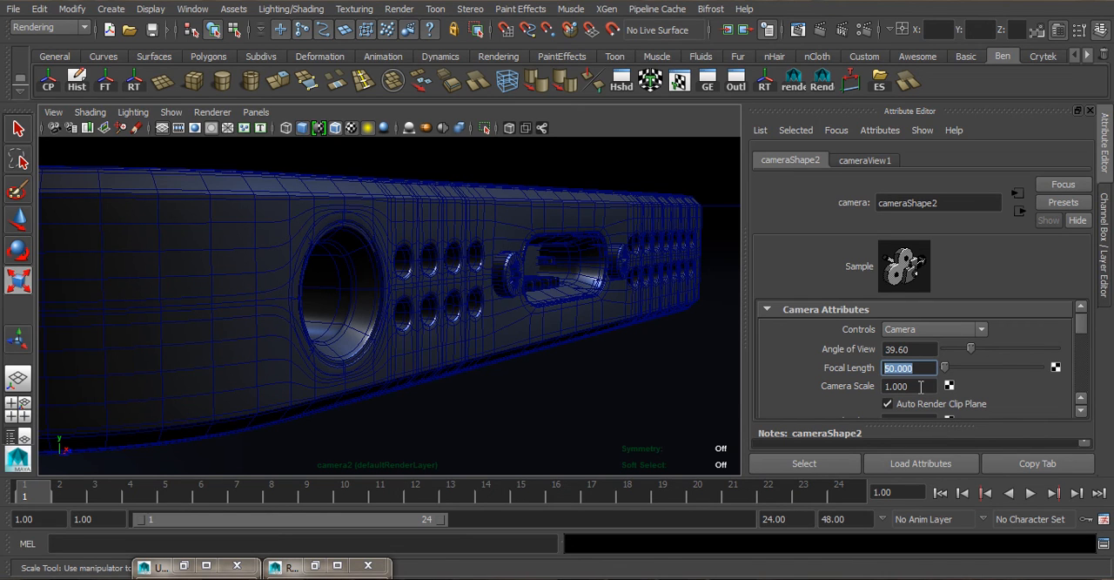
pyautogui.write('16')
pyautogui.press('Return')
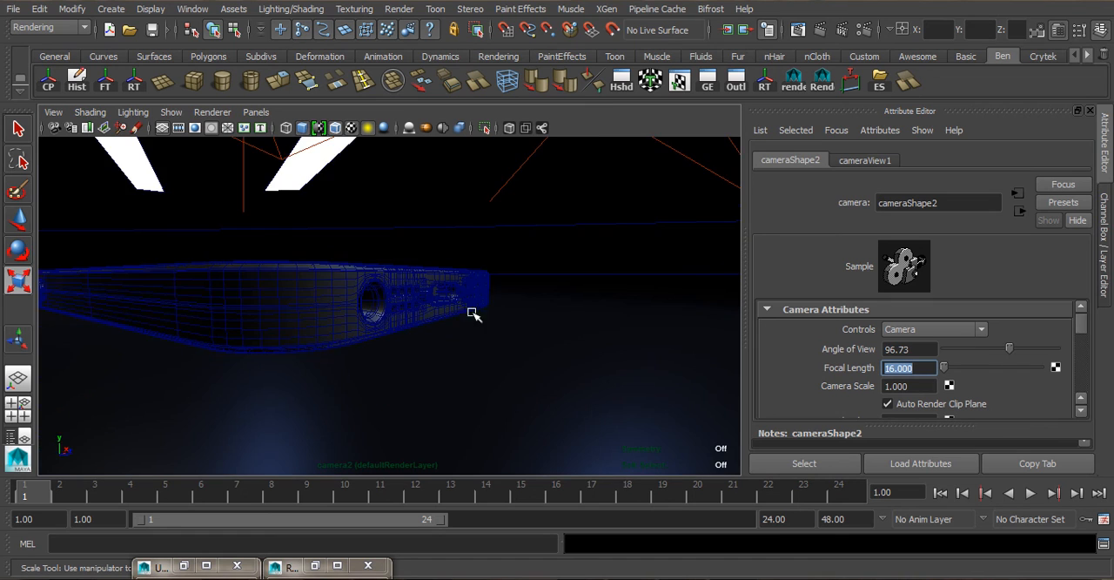
pyautogui.scroll(5, 435, 305)
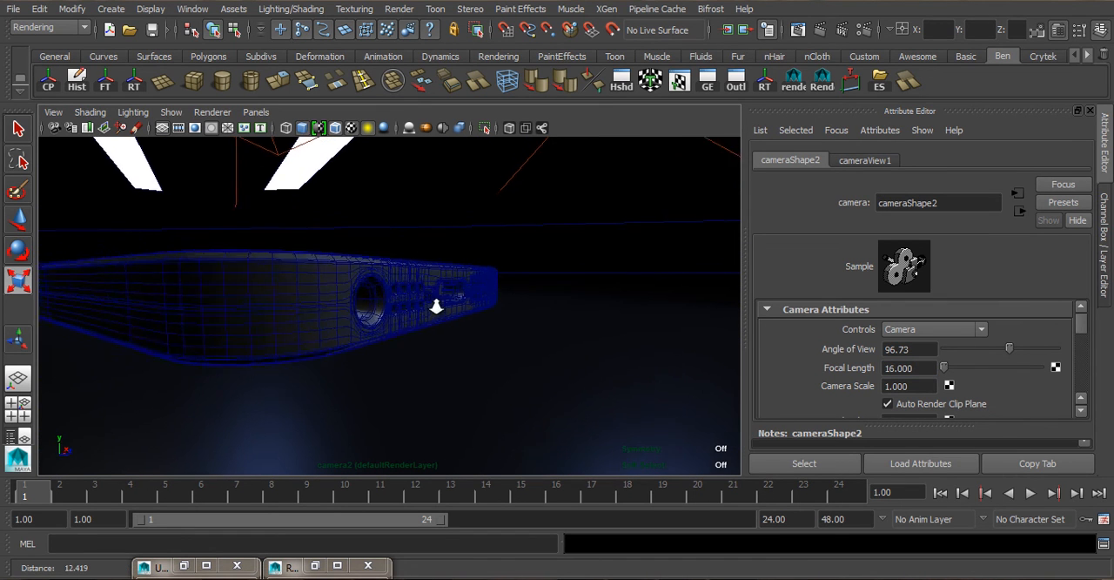
pyautogui.scroll(1, 445, 328)
pyautogui.scroll(-3, 445, 329)
pyautogui.scroll(2, 445, 329)
pyautogui.moveTo(446, 330)
pyautogui.keyDown('alt'); pyautogui.mouseDown(button='right')
pyautogui.moveTo(430, 314)
pyautogui.moveTo(442, 334)
pyautogui.mouseUp(button='right'); pyautogui.keyUp('alt')
pyautogui.press('r')
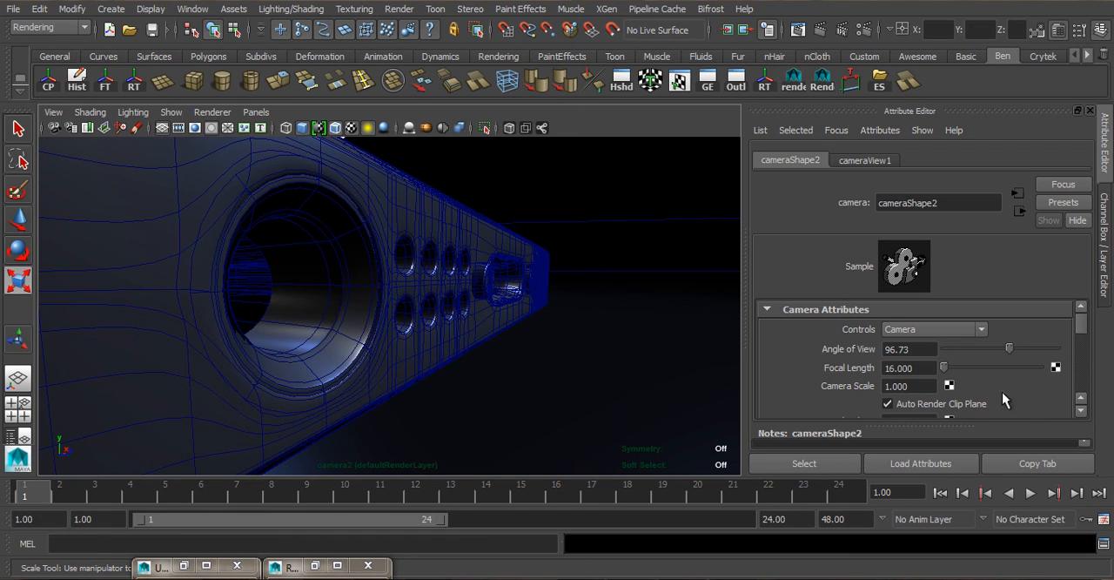
# - Return the focal length to 50, then back the camera away and reframe the headphone jack, speaker holes and charging port
pyautogui.click(911, 368)
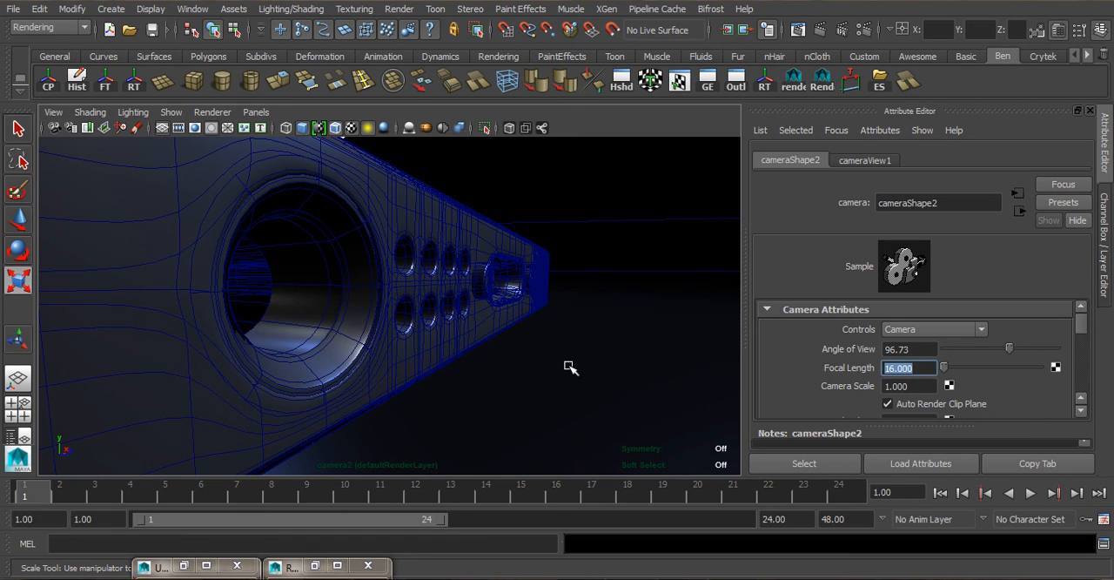
pyautogui.write('50')
pyautogui.press('Return')
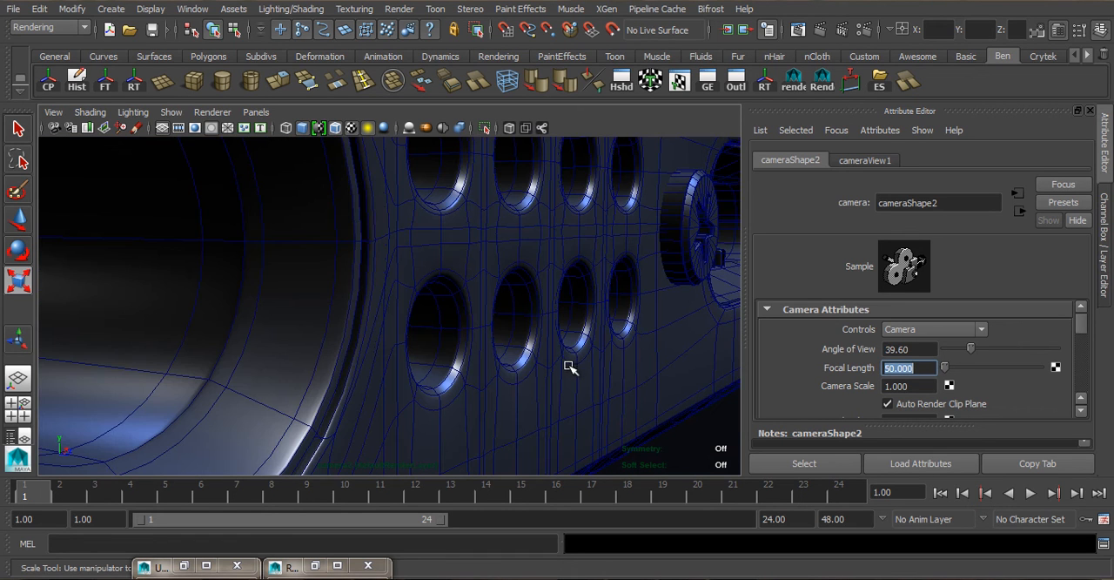
pyautogui.keyDown('alt'); pyautogui.moveTo(572, 317); pyautogui.dragTo(562, 284, button='right'); pyautogui.keyUp('alt')
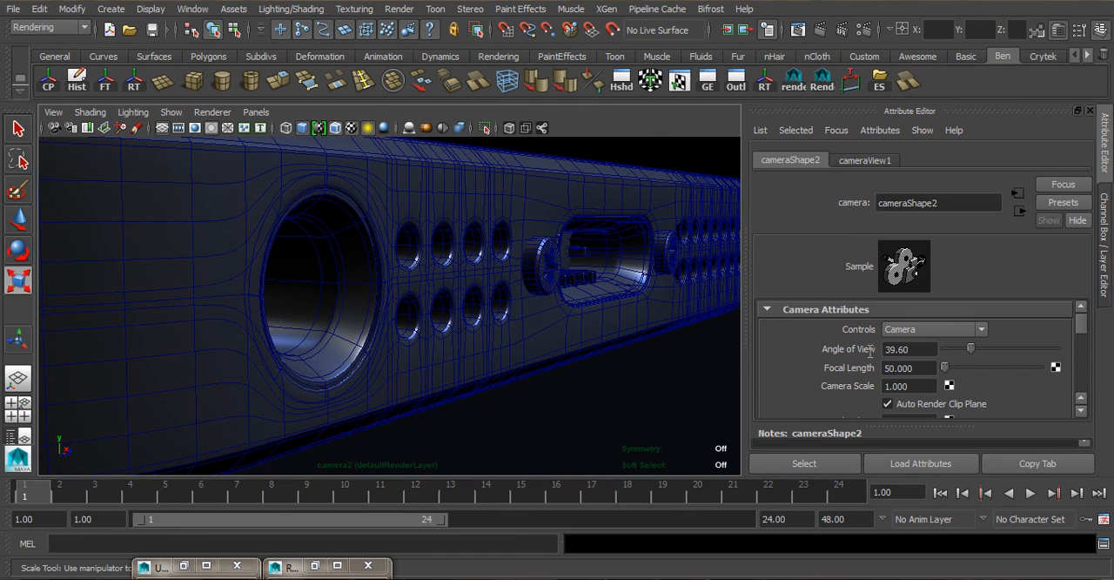
pyautogui.keyDown('alt'); pyautogui.moveTo(468, 271); pyautogui.dragTo(478, 250, button='right'); pyautogui.keyUp('alt')
pyautogui.keyDown('alt'); pyautogui.moveTo(478, 250); pyautogui.dragTo(514, 255); pyautogui.keyUp('alt')
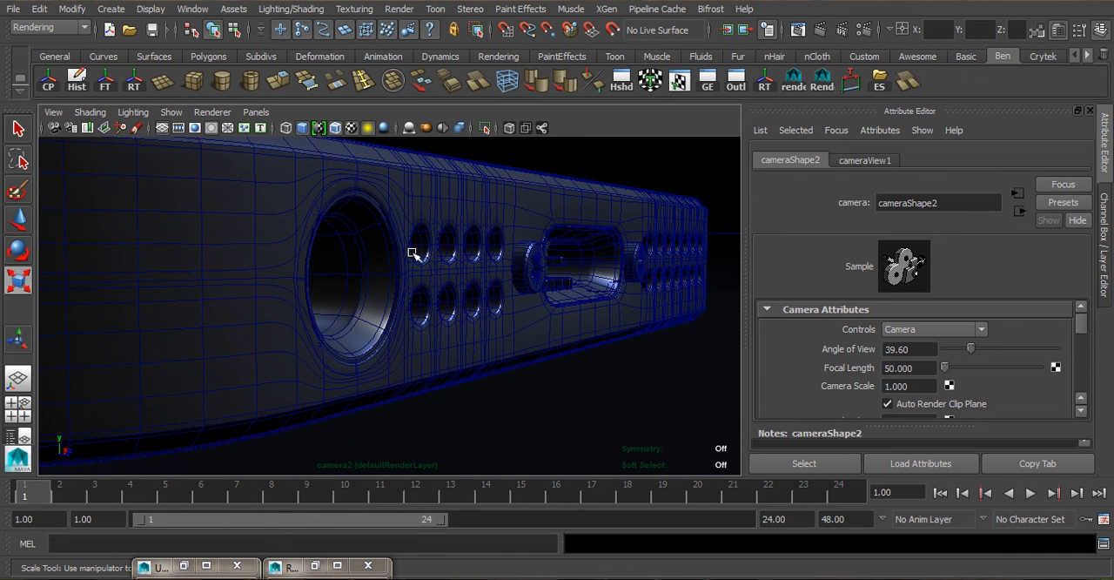
pyautogui.keyDown('alt'); pyautogui.moveTo(429, 260); pyautogui.dragTo(461, 251); pyautogui.keyUp('alt')
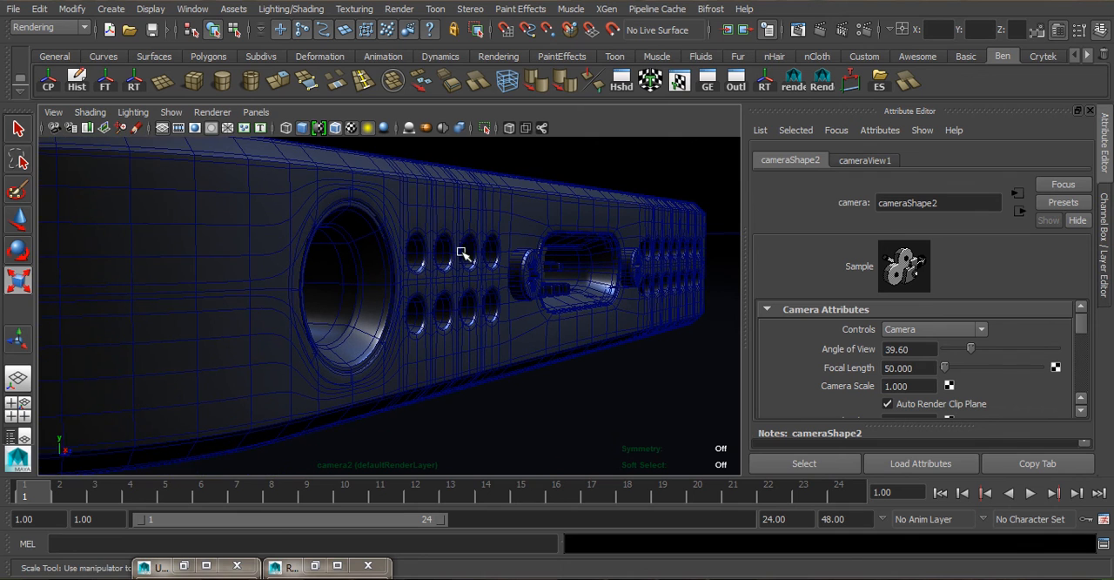
# - Set the camera's focal length to 45 and nudge the framing of the port end
pyautogui.doubleClick(916, 349)
pyautogui.doubleClick(921, 369)
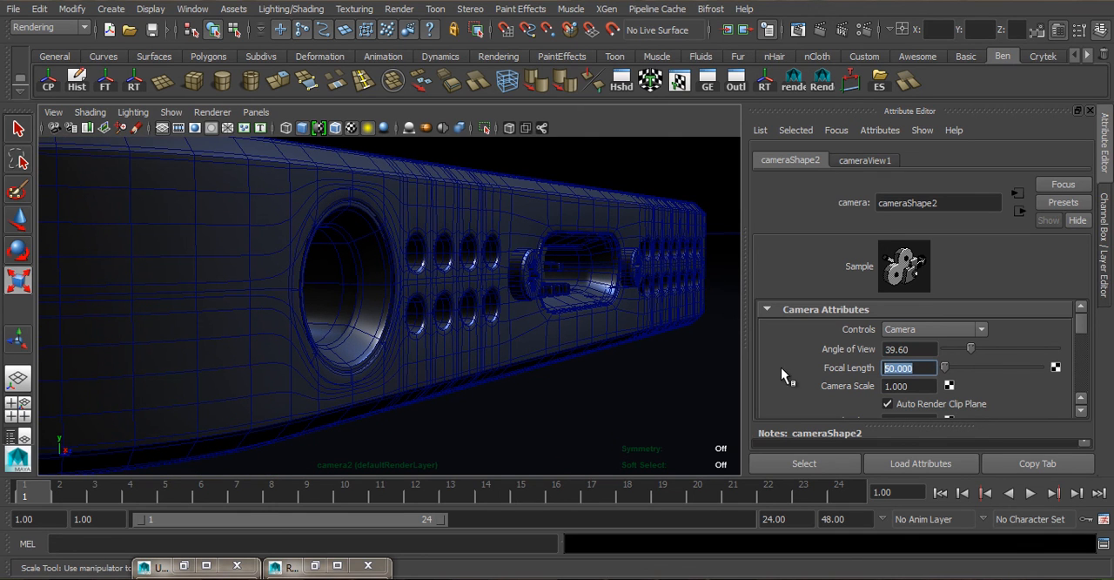
pyautogui.write('45')
pyautogui.press('Return')
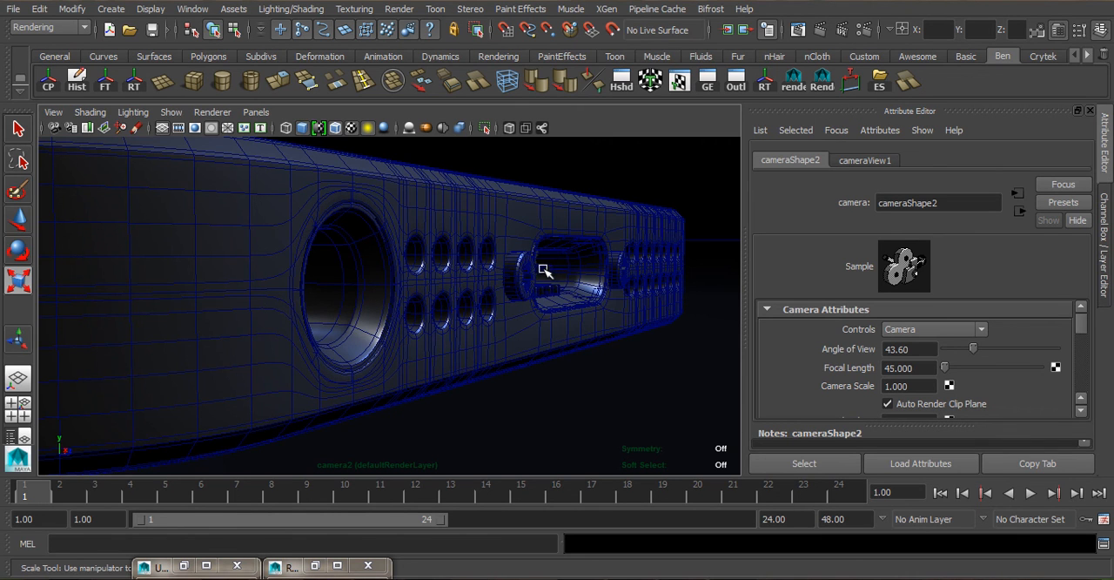
pyautogui.keyDown('alt'); pyautogui.moveTo(543, 270); pyautogui.dragTo(535, 273); pyautogui.keyUp('alt')
pyautogui.keyDown('alt'); pyautogui.moveTo(535, 273); pyautogui.dragTo(574, 274, button='middle'); pyautogui.keyUp('alt')
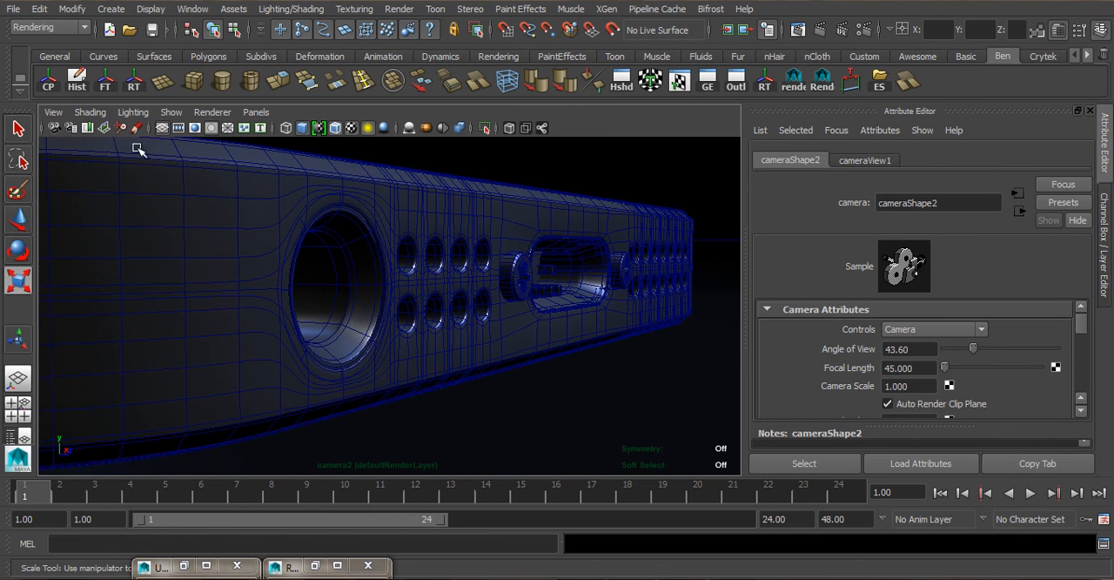
# - Show the 1280 x 720 resolution gate and reframe the angled port close-up so the phone's far corner stays inside it
pyautogui.click(200, 129)
pyautogui.keyDown('alt'); pyautogui.moveTo(459, 255); pyautogui.dragTo(483, 255, button='right'); pyautogui.keyUp('alt')
pyautogui.keyDown('alt'); pyautogui.moveTo(483, 255); pyautogui.dragTo(476, 253, button='middle'); pyautogui.keyUp('alt')
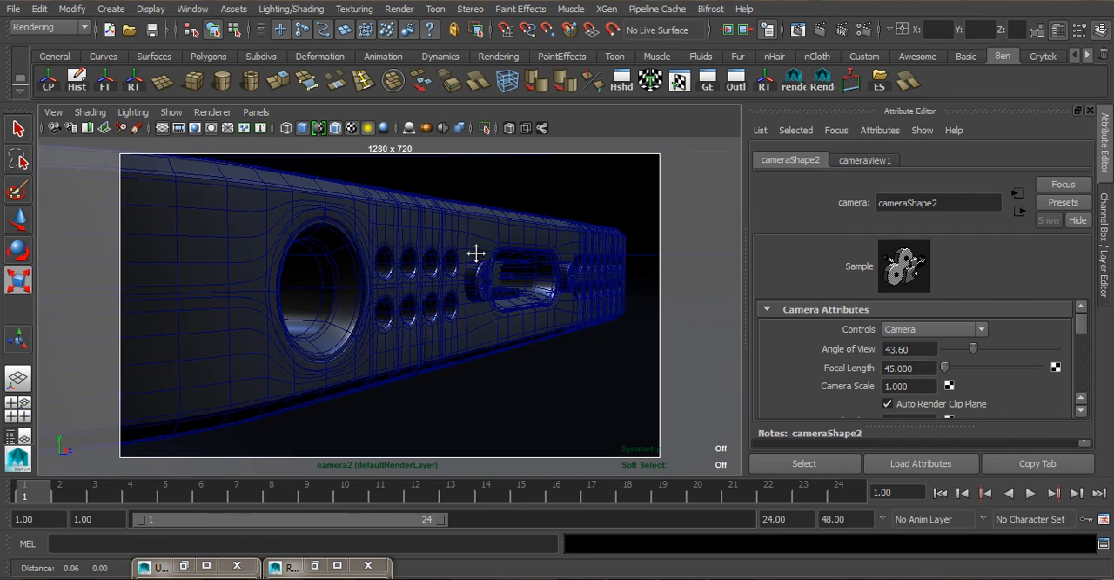
pyautogui.keyDown('alt'); pyautogui.moveTo(476, 253); pyautogui.dragTo(472, 258, button='right'); pyautogui.keyUp('alt')
pyautogui.keyDown('alt'); pyautogui.moveTo(472, 259); pyautogui.dragTo(513, 288, button='middle'); pyautogui.keyUp('alt')
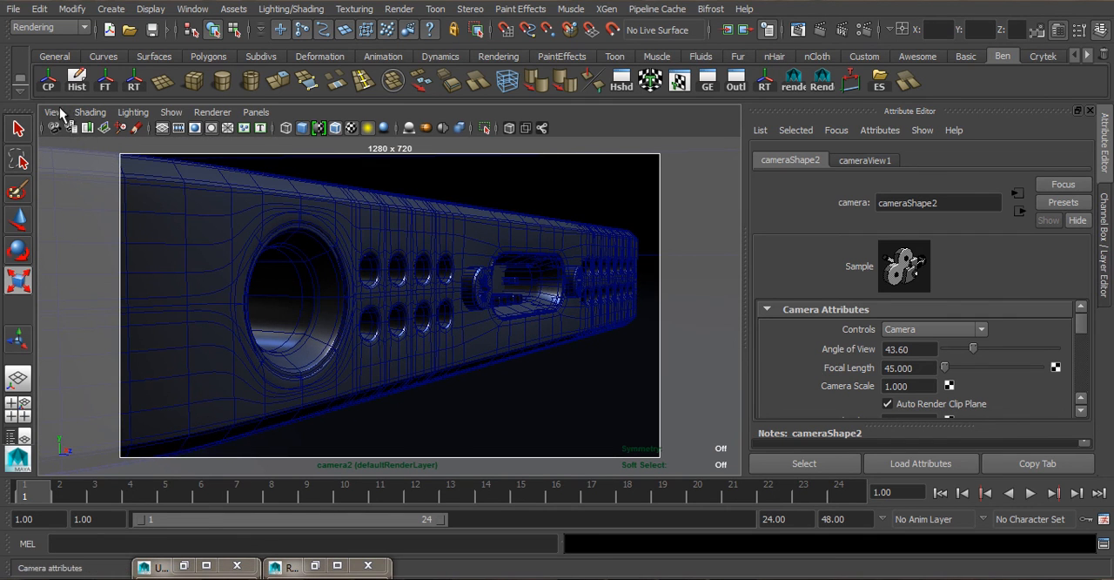
pyautogui.press('r')
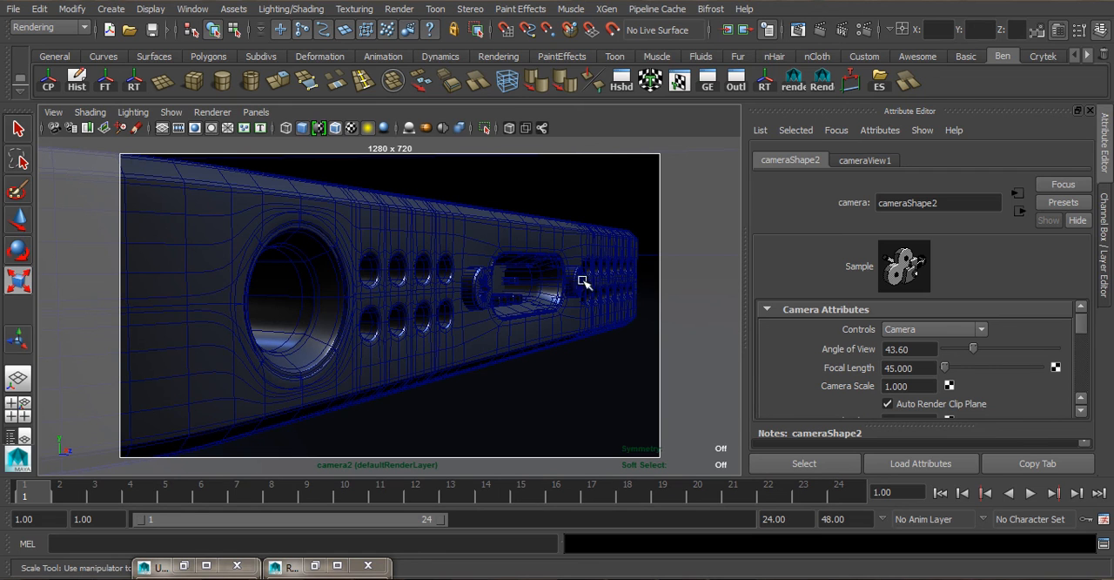